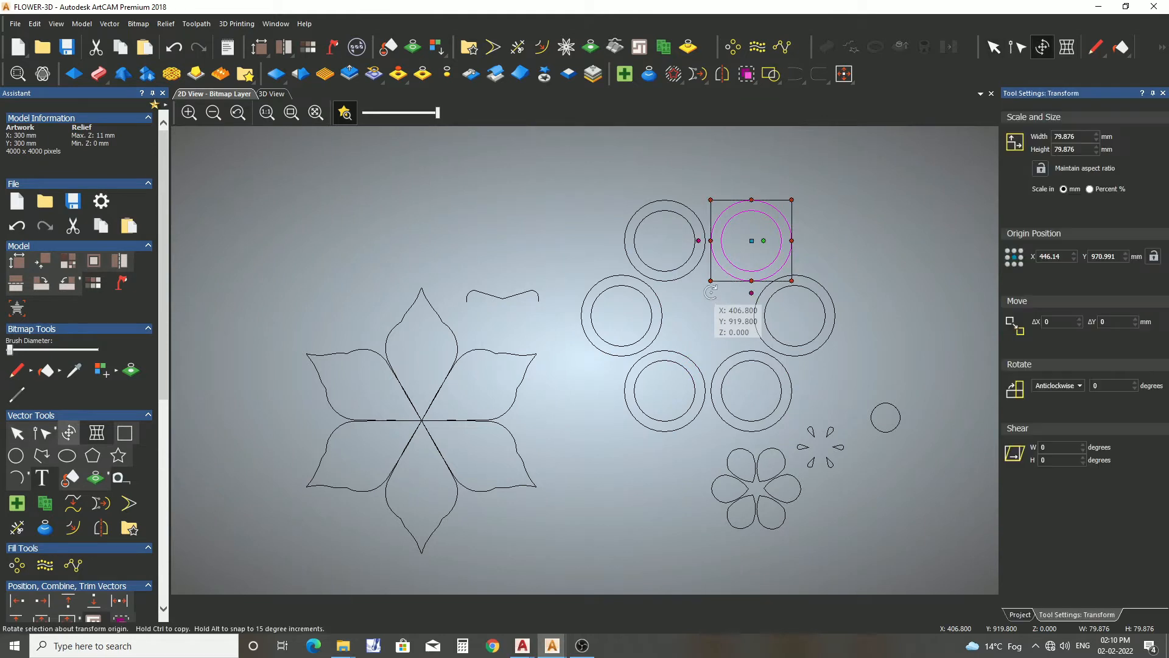
- Measure the gap between the outer and inner circles of the upper-right ring in the circle pattern
key("Escape")
left_click(843, 242)
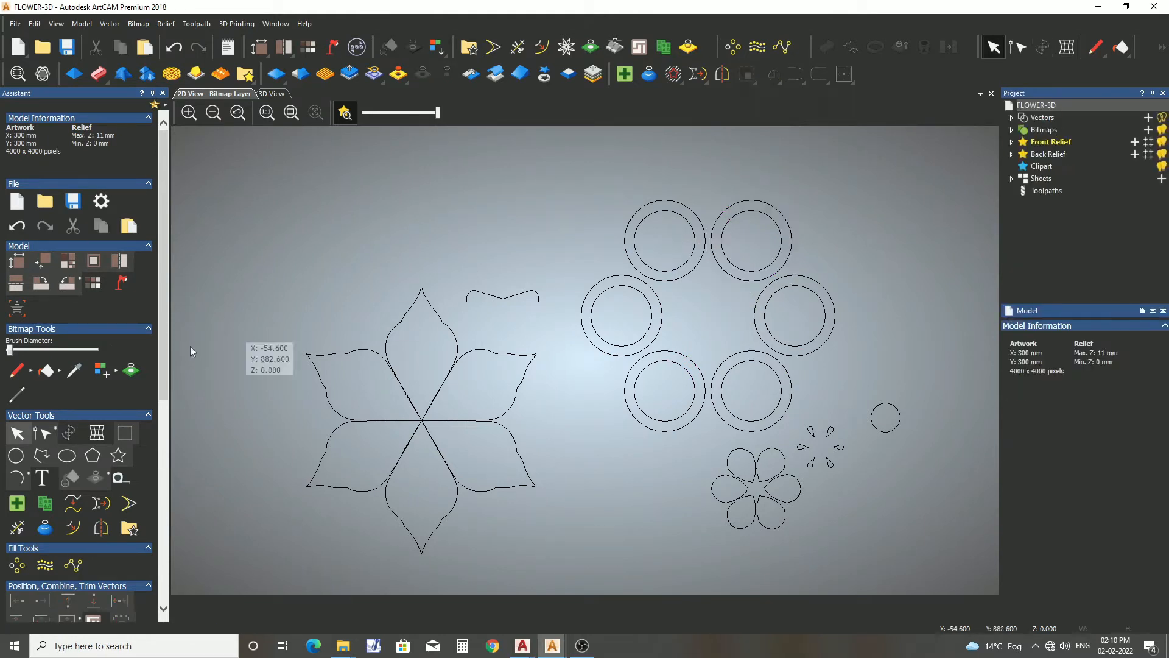
left_click(120, 478)
scroll(665, 222, "up", 5)
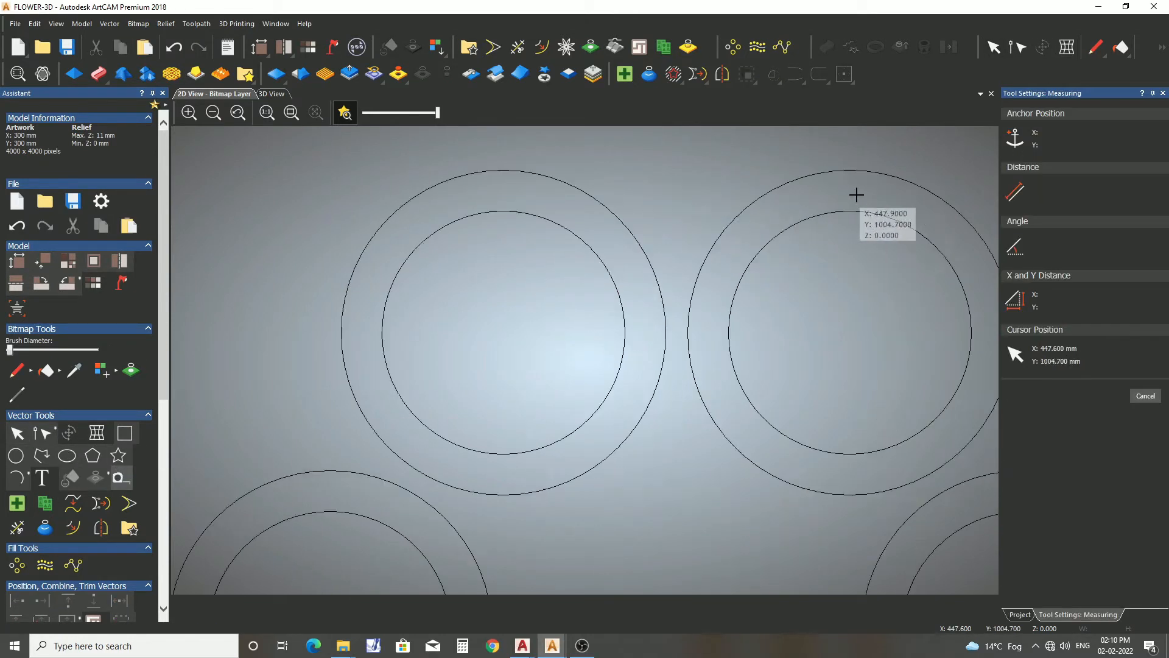
left_click_drag(850, 169, 849, 211)
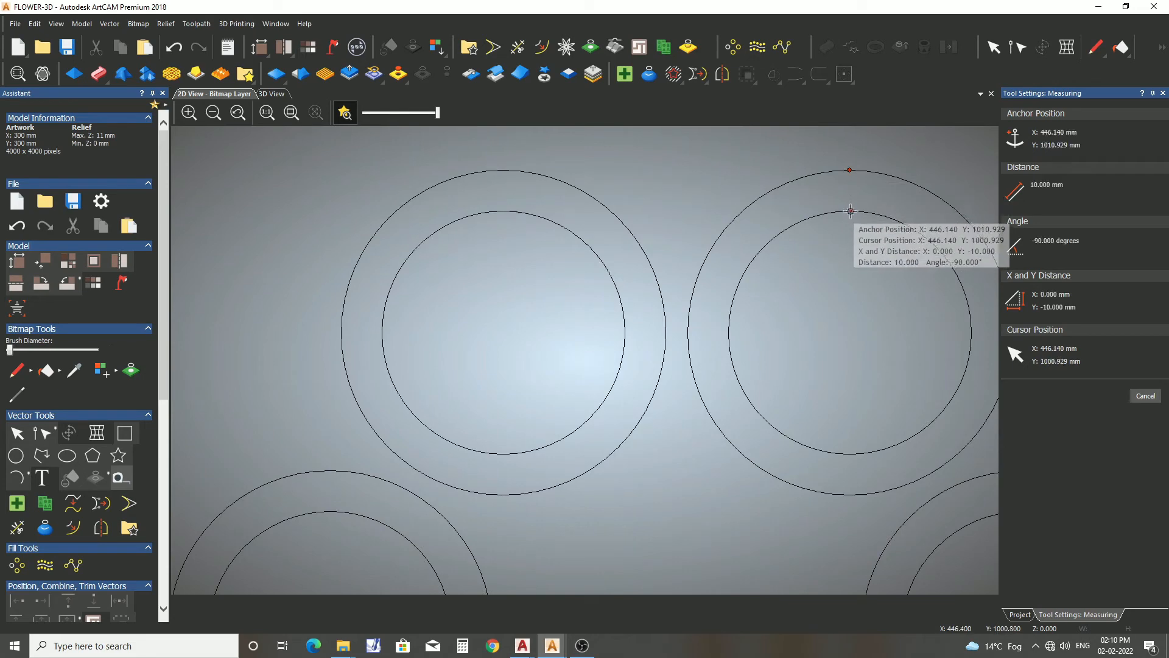
scroll(853, 215, "down", 5)
scroll(657, 396, "down", 1)
scroll(638, 443, "up", 1)
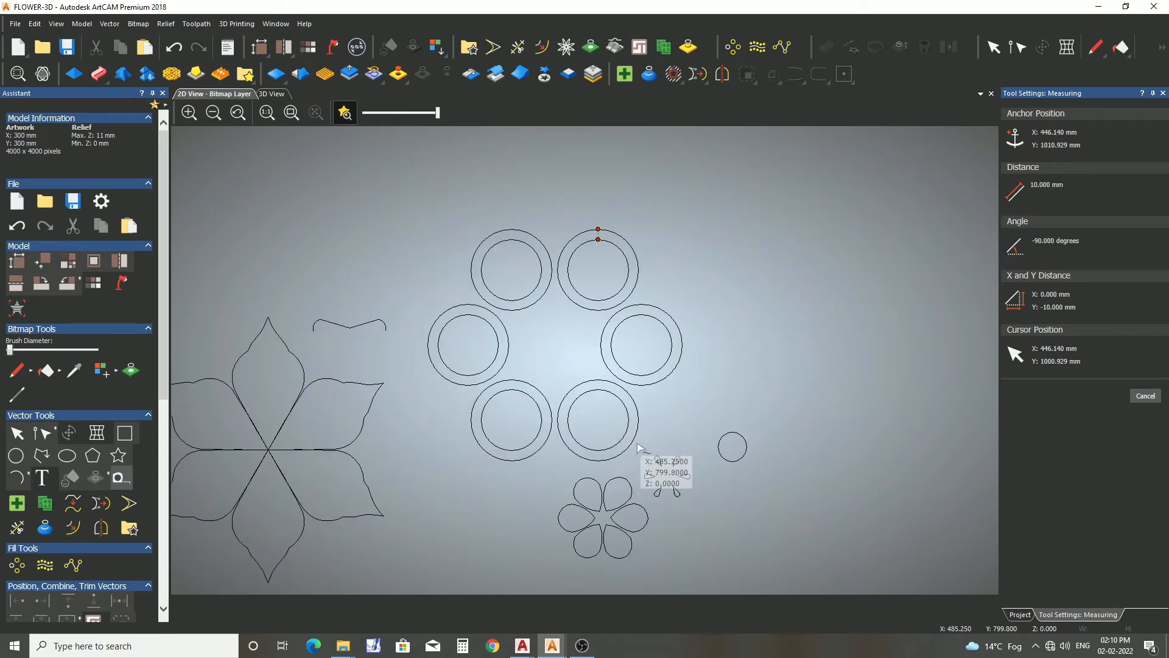
key("Escape")
- Check the width and height of the V-shaped cross-section profile above the six-petal flower with Transform
scroll(319, 334, "up", 3)
left_click(307, 314)
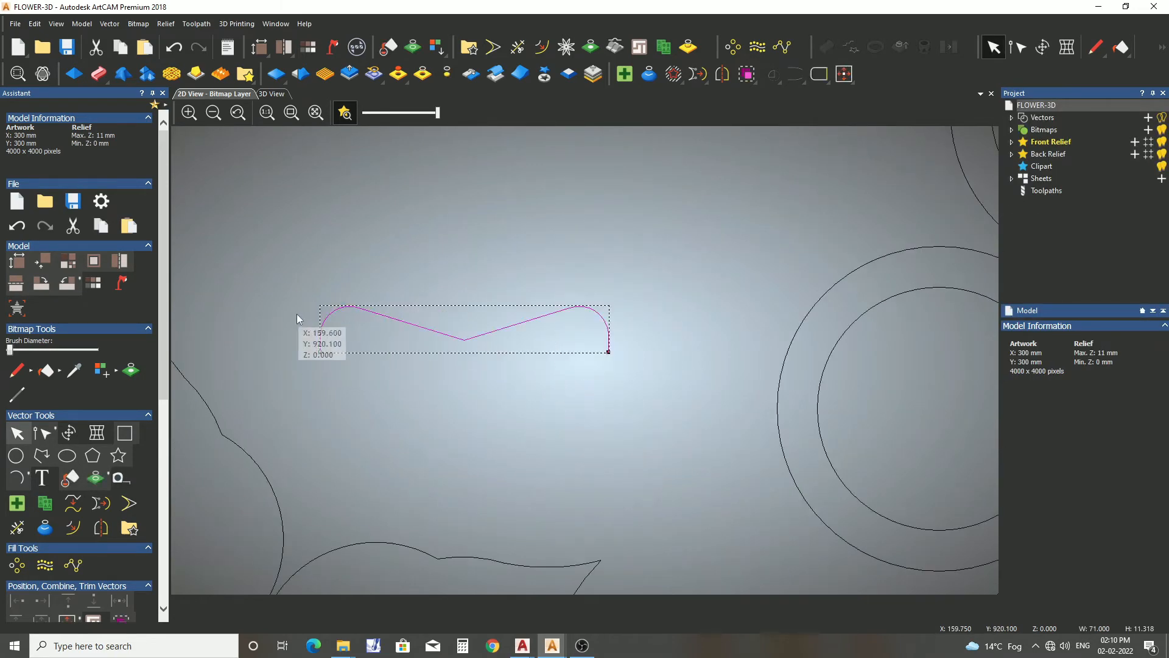
left_click(121, 480)
key("Escape")
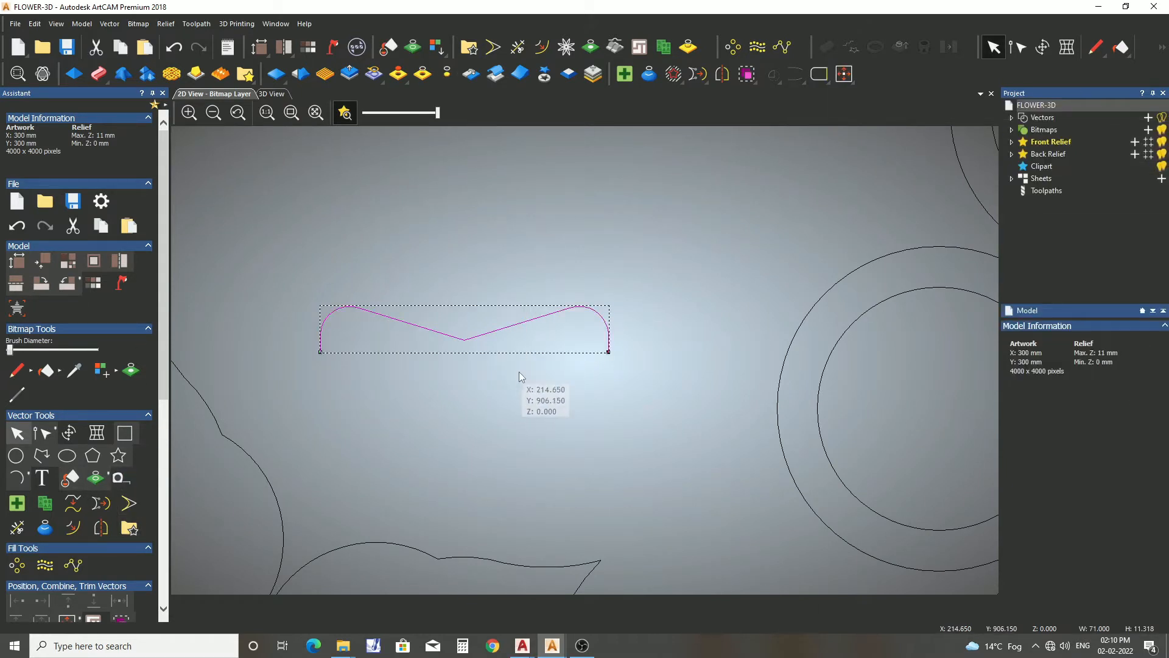
key("t")
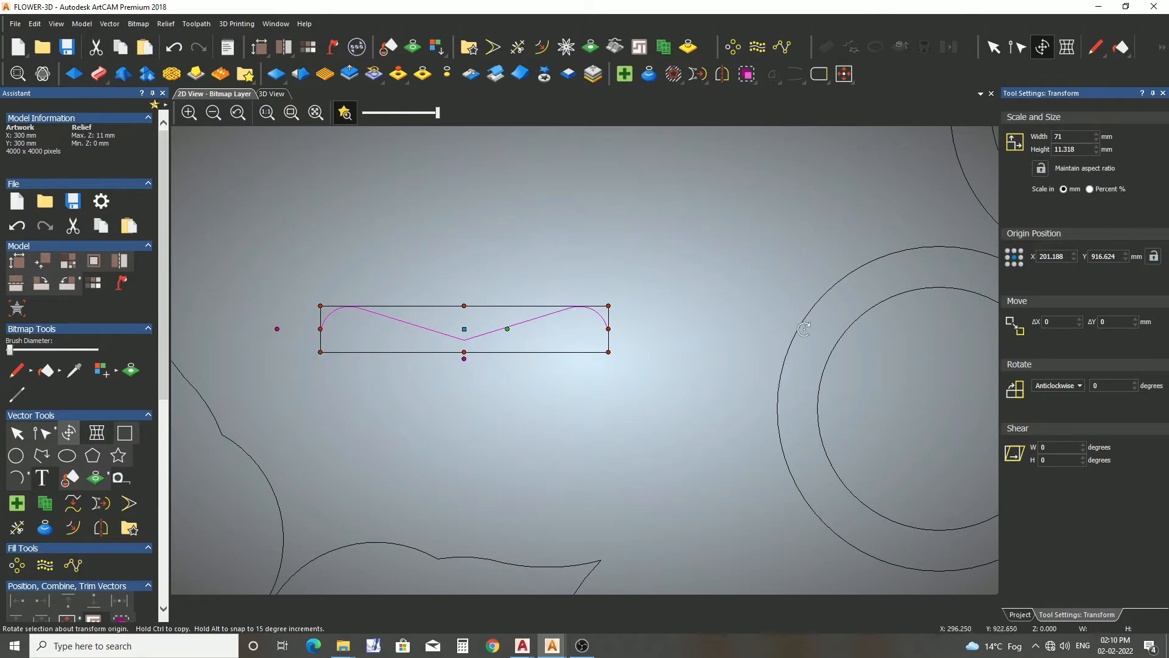
key("Escape")
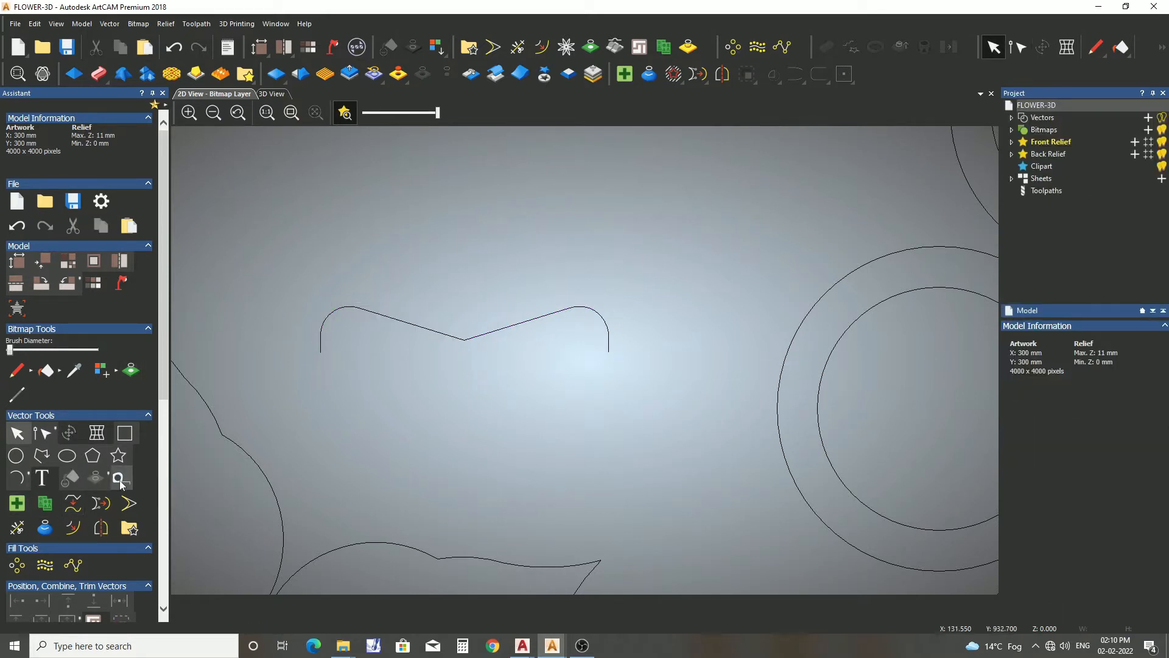
- Measure the distances from the cross-section profile's middle point to its end point and its base line
left_click(121, 484)
scroll(469, 329, "up", 2)
left_click(459, 355)
scroll(460, 355, "down", 2)
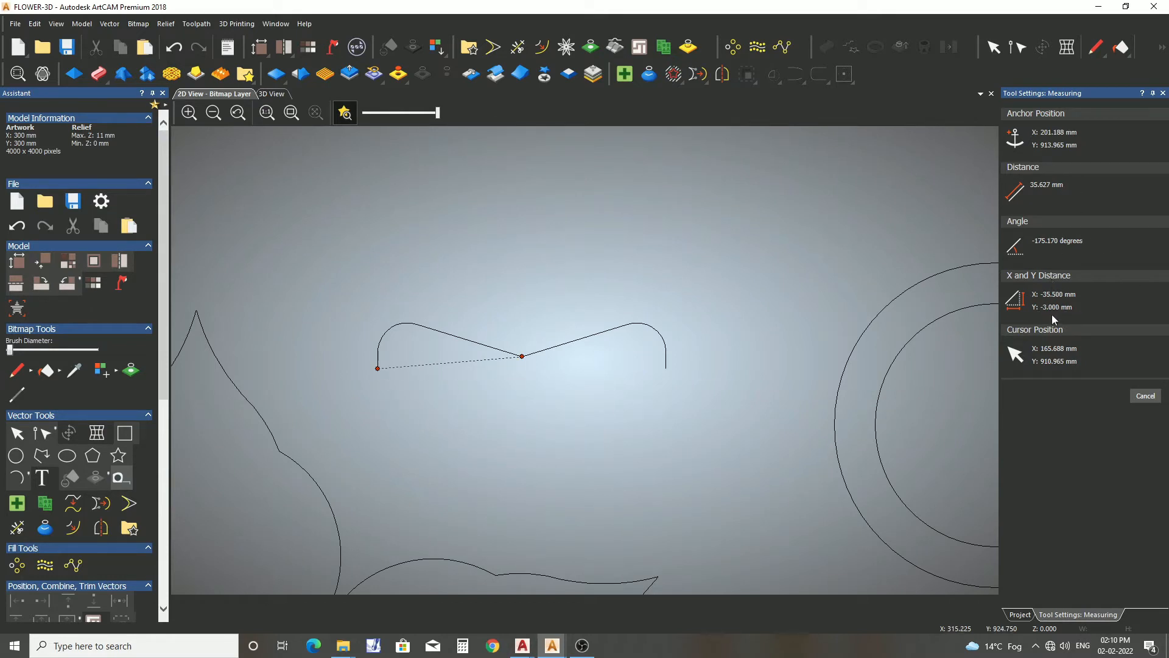
left_click(522, 371)
left_click(522, 357)
scroll(571, 357, "down", 2)
key("Escape")
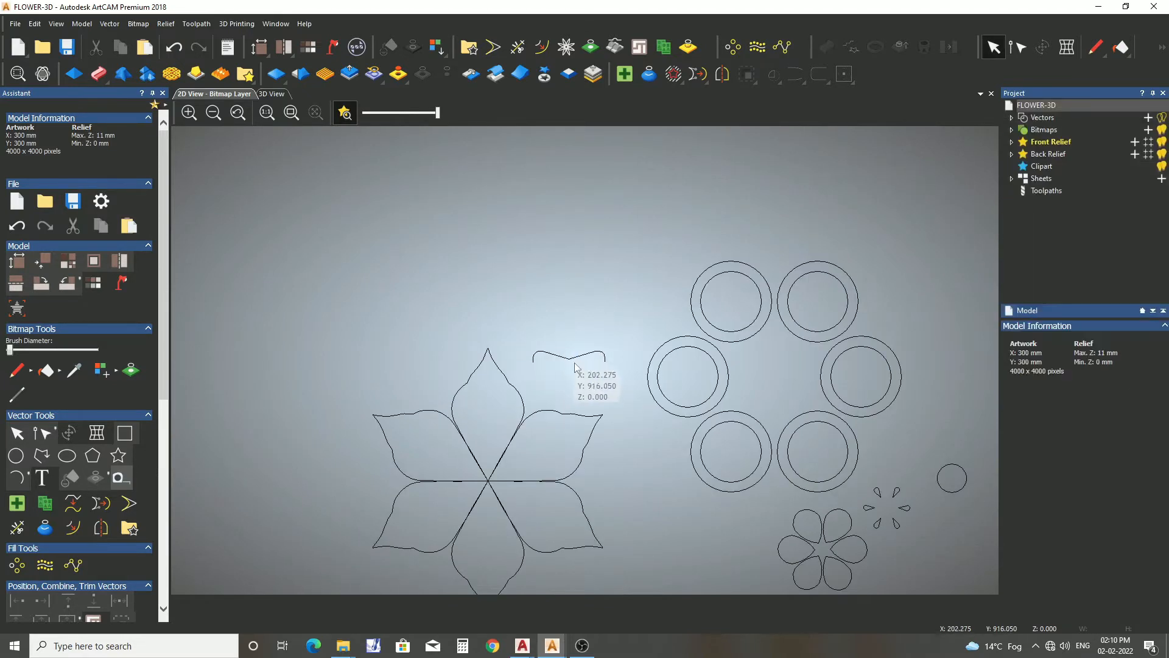
scroll(576, 368, "up", 1)
scroll(566, 365, "up", 1)
left_click(567, 371)
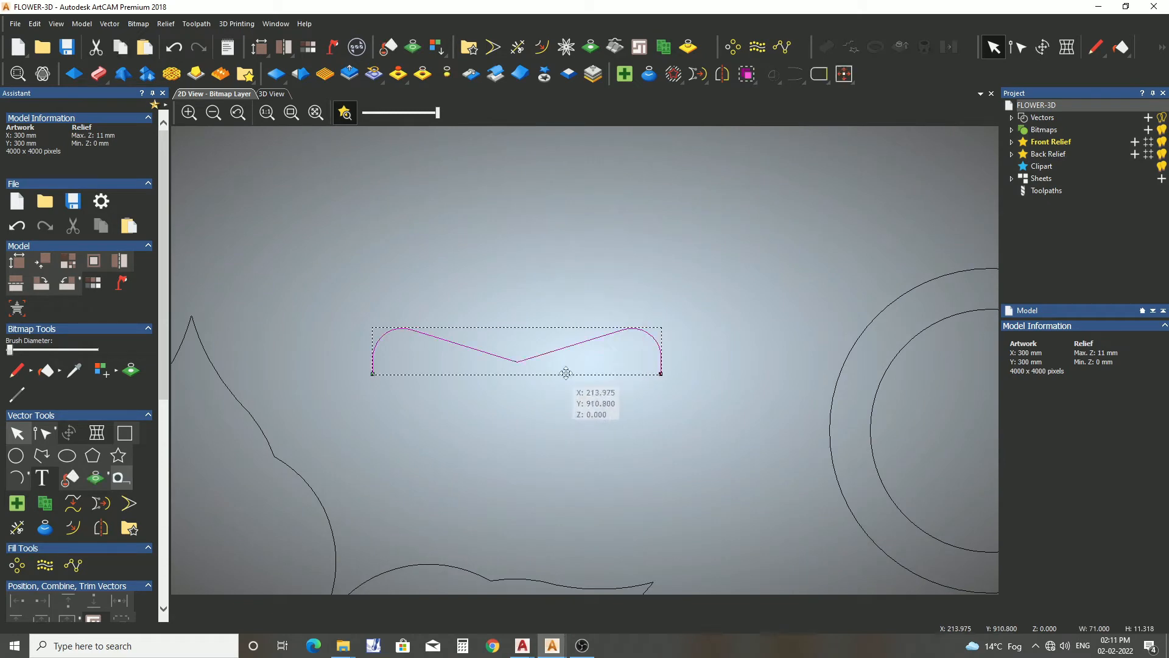
scroll(503, 330, "down", 2)
left_click(613, 379)
scroll(611, 382, "down", 2)
scroll(633, 397, "up", 2)
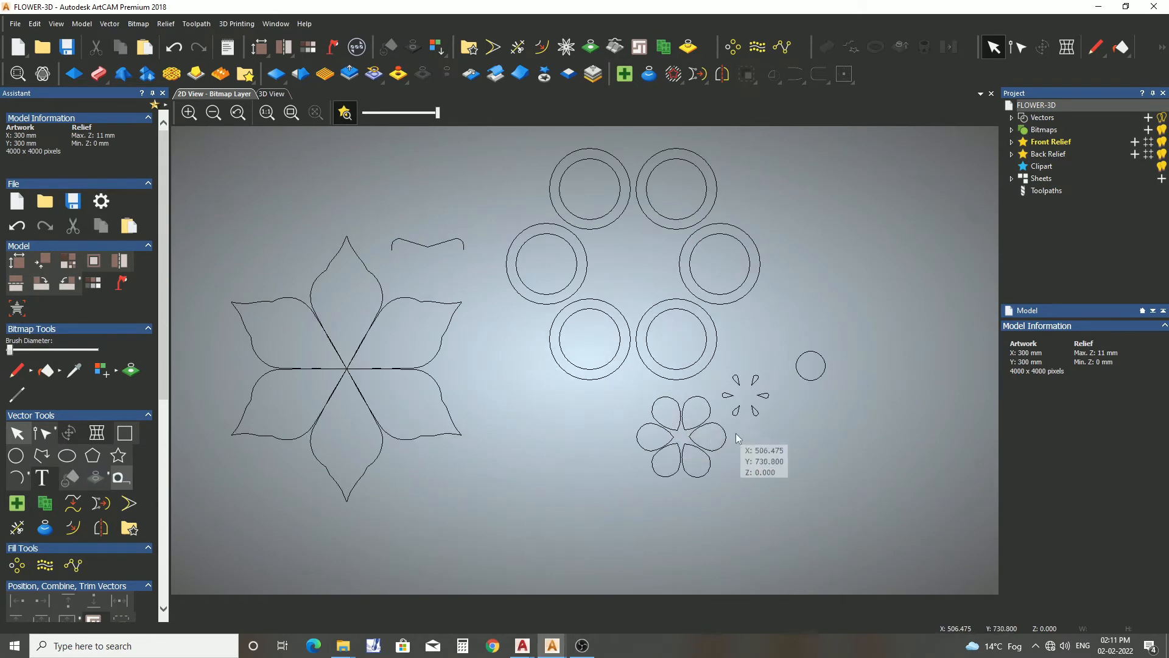
- Check the overall size of the small six-petal flower and the size of one of its petals
scroll(738, 439, "up", 2)
left_click(631, 399)
left_click(660, 399)
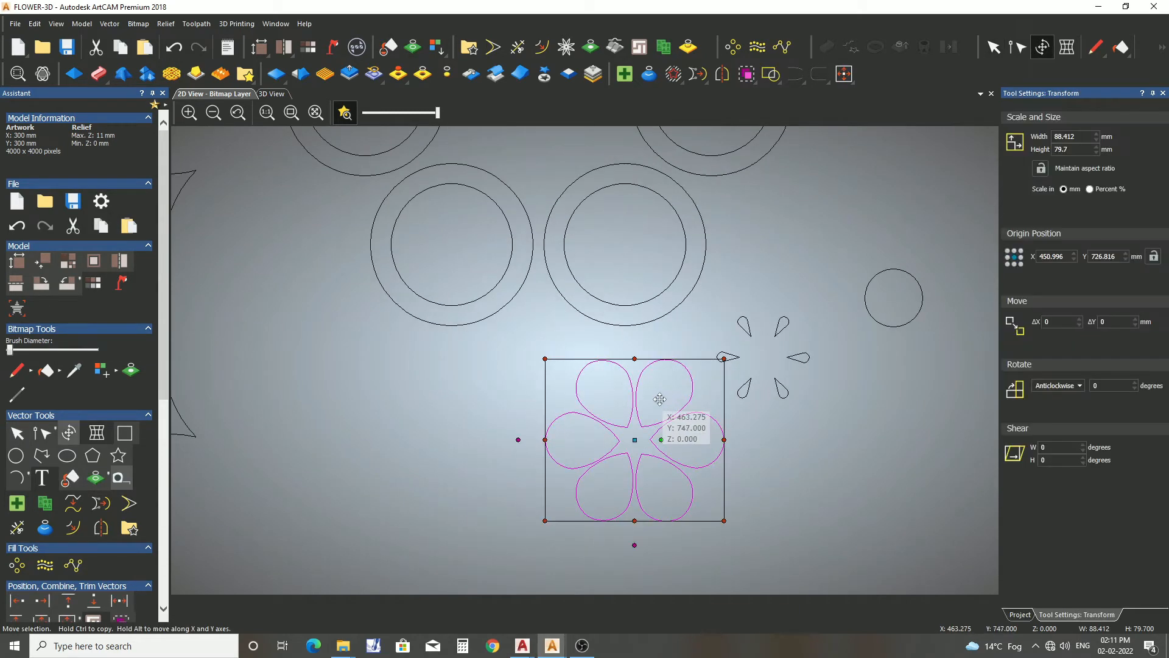
key("Escape")
left_click(779, 438)
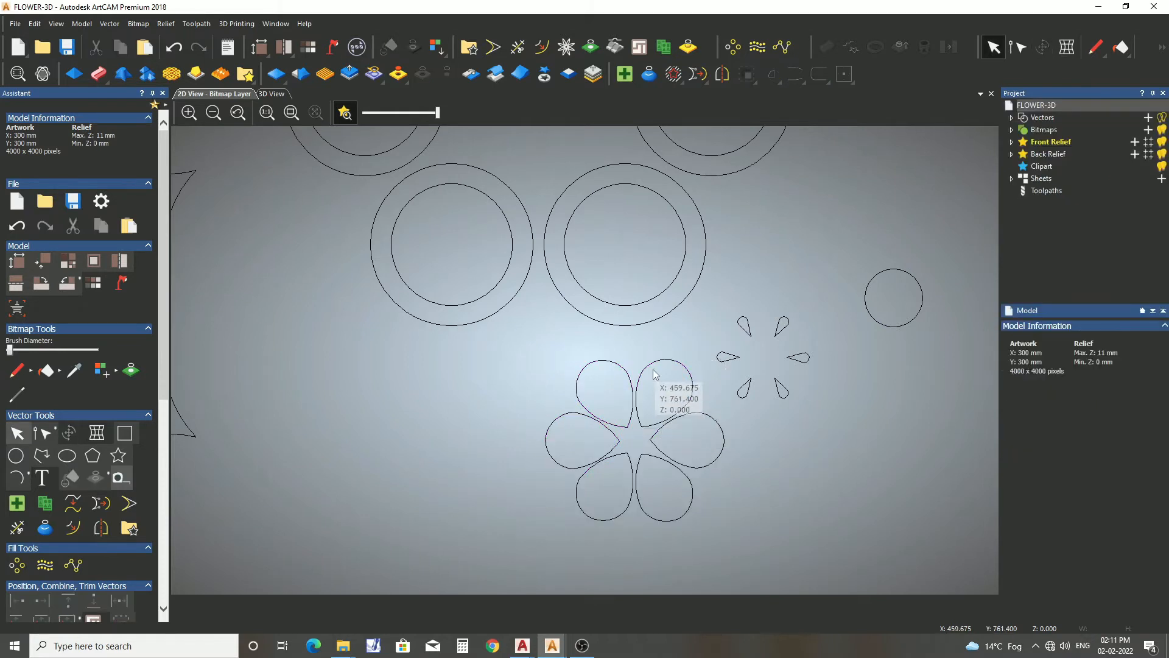
left_click(656, 361)
left_click(654, 363)
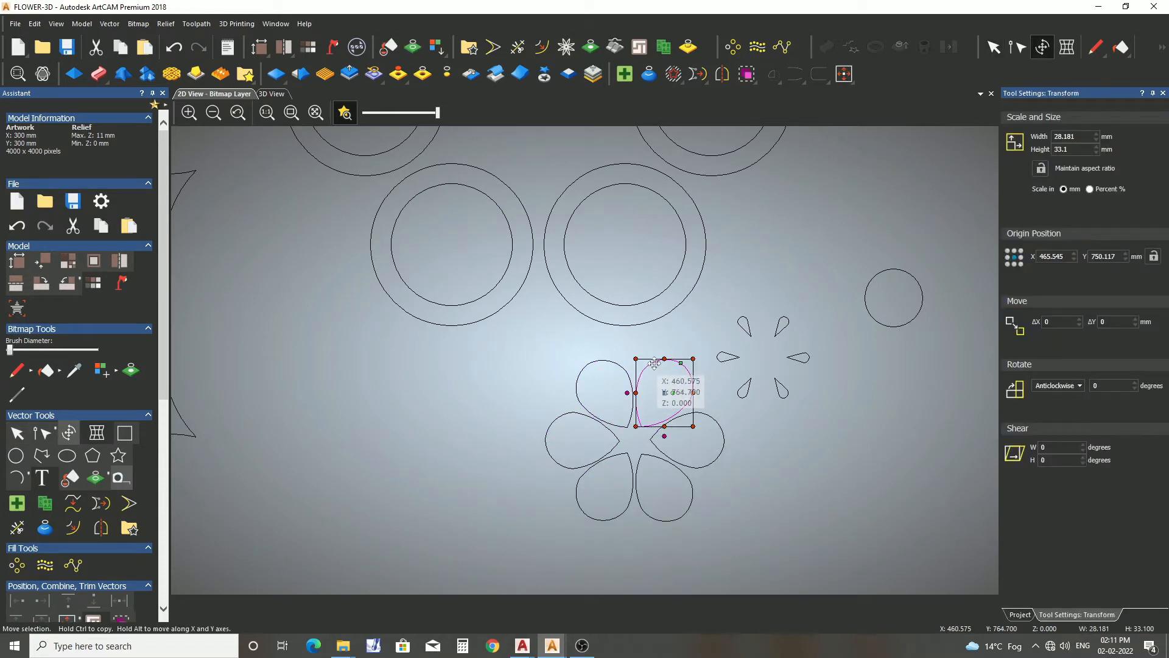
key("Escape")
- Inspect the group of six small teardrops and check the size of the small separate circle
left_click_drag(840, 404, 724, 312)
left_click(788, 317)
key("Escape")
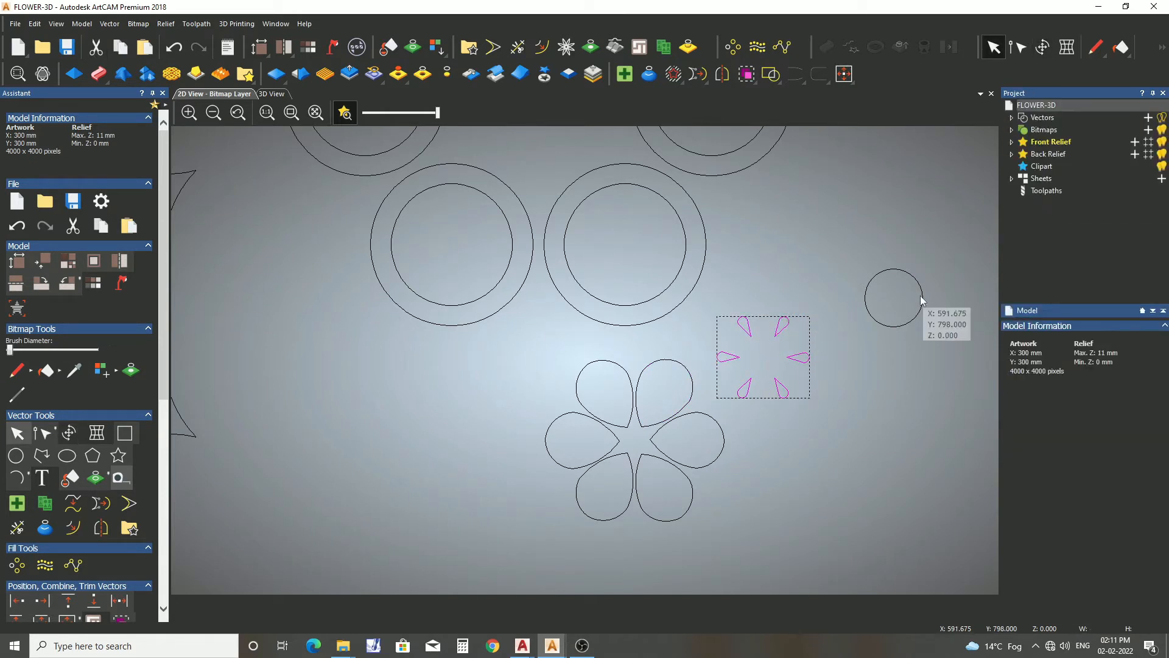
left_click_drag(884, 301, 865, 360)
key("t")
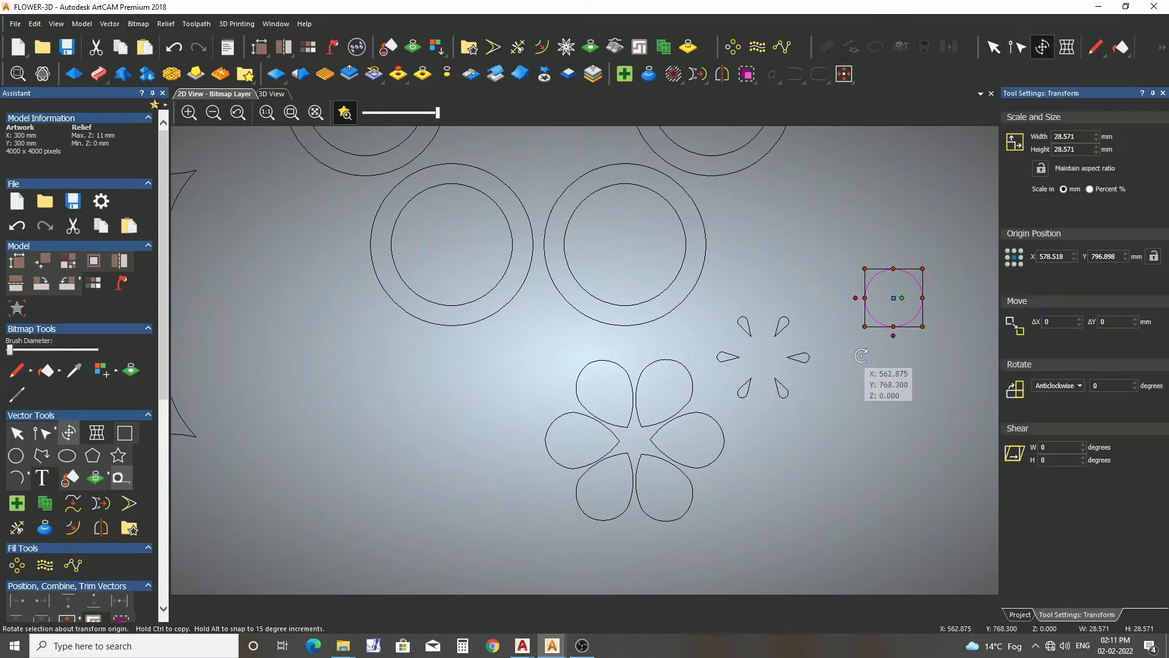
key("Escape")
- Reset the relief to zero height and move the scalloped flower outline off the white artwork area
left_click(275, 78)
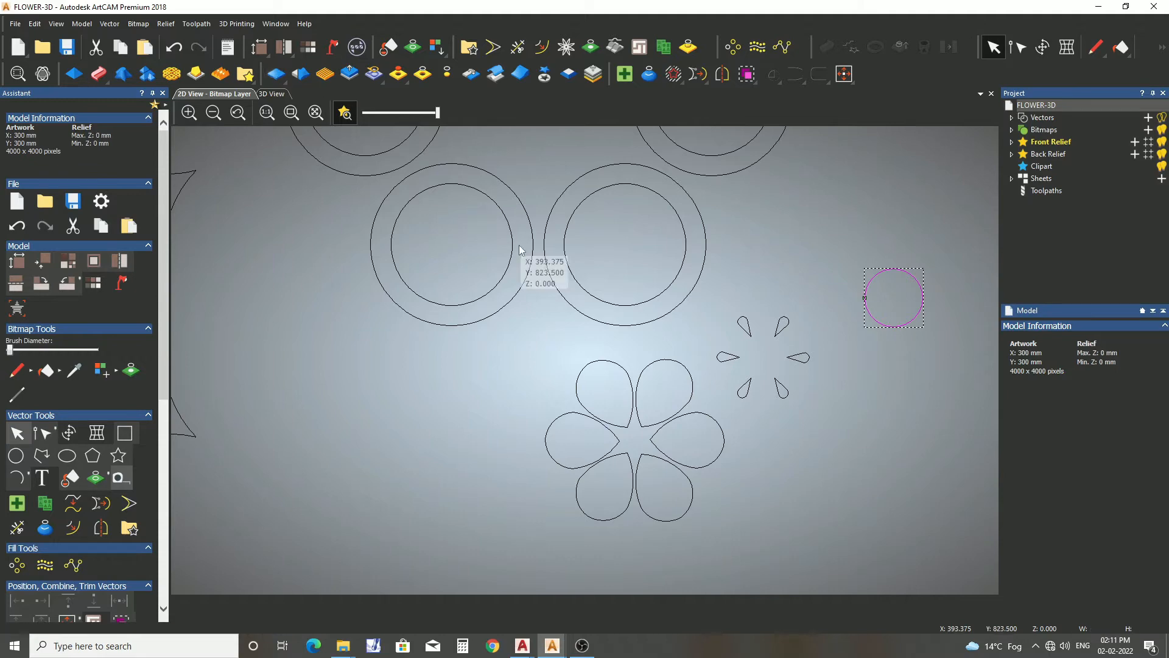
scroll(518, 245, "down", 4)
scroll(551, 452, "up", 3)
left_click(553, 388)
left_click(532, 436)
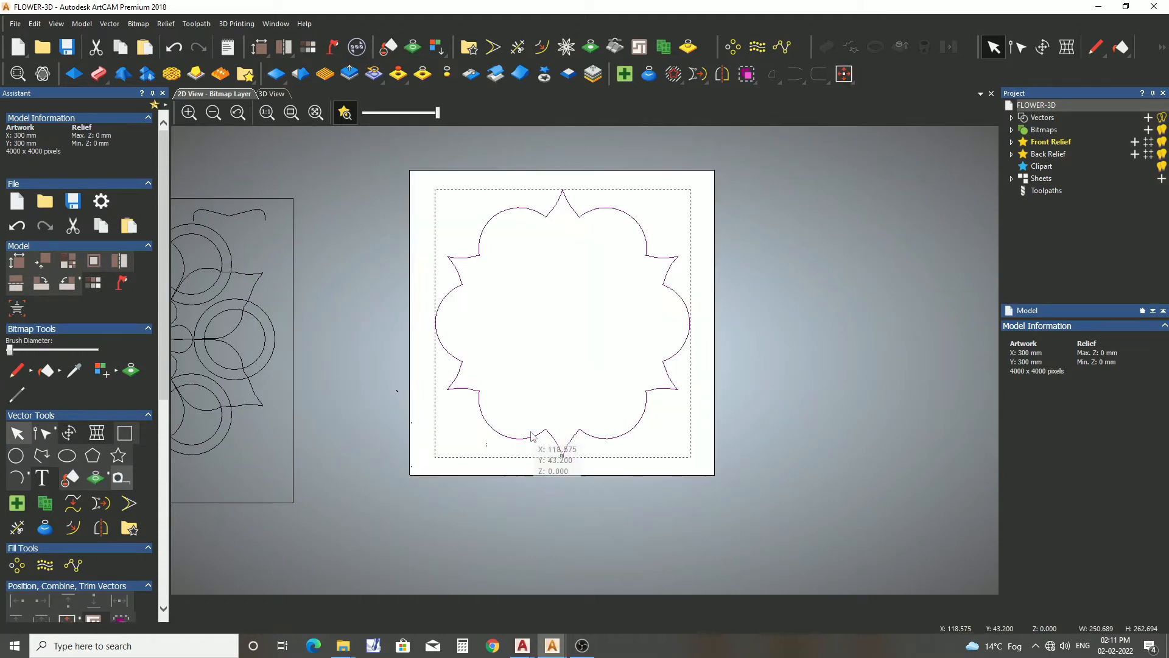
scroll(757, 434, "down", 1)
left_click_drag(531, 439, 766, 328)
scroll(438, 352, "up", 1)
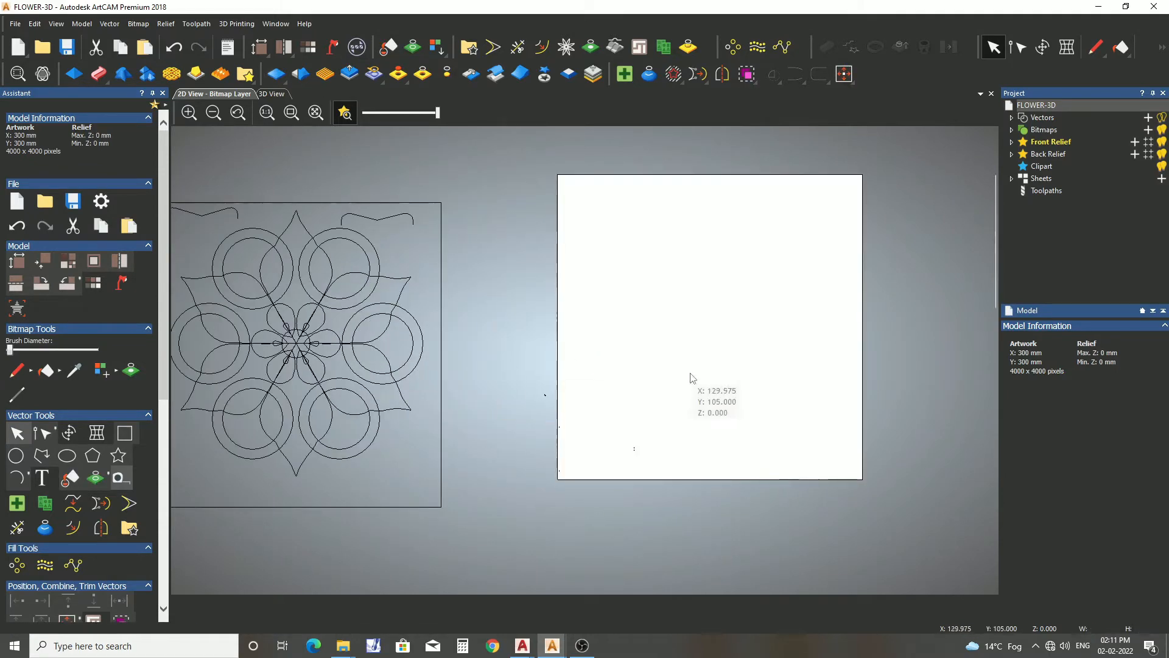
- Centre the complete flower design with its square border on the white artwork area
left_click(679, 387)
scroll(670, 402, "down", 1)
left_click_drag(338, 262, 551, 474)
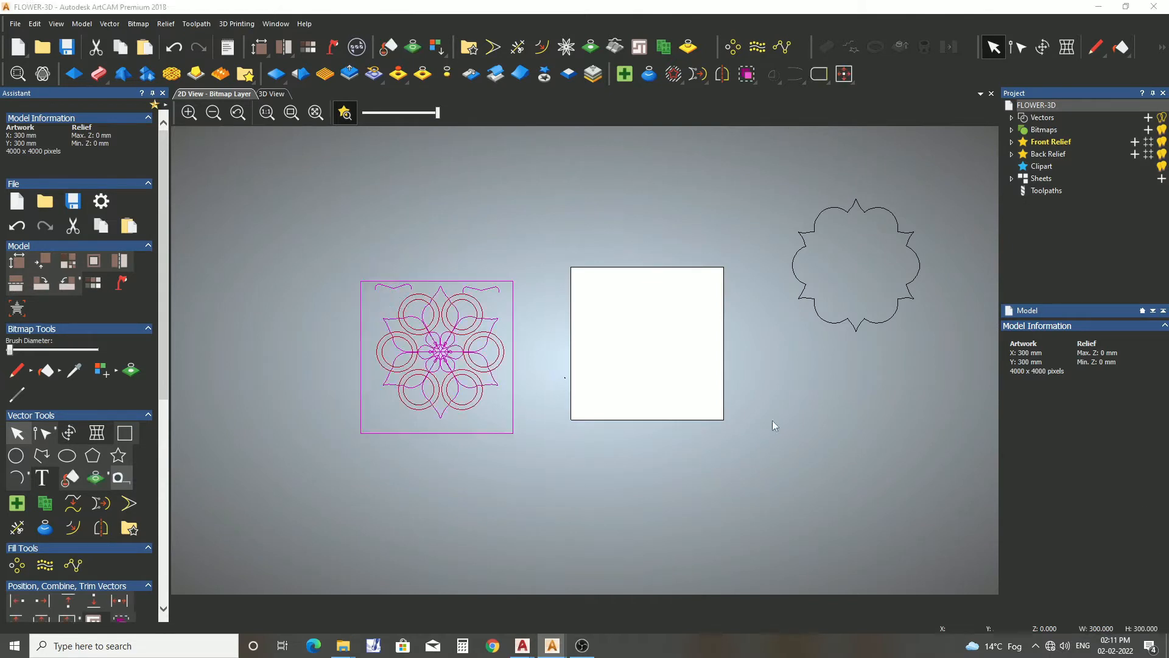
scroll(69, 588, "down", 3)
left_click(69, 549)
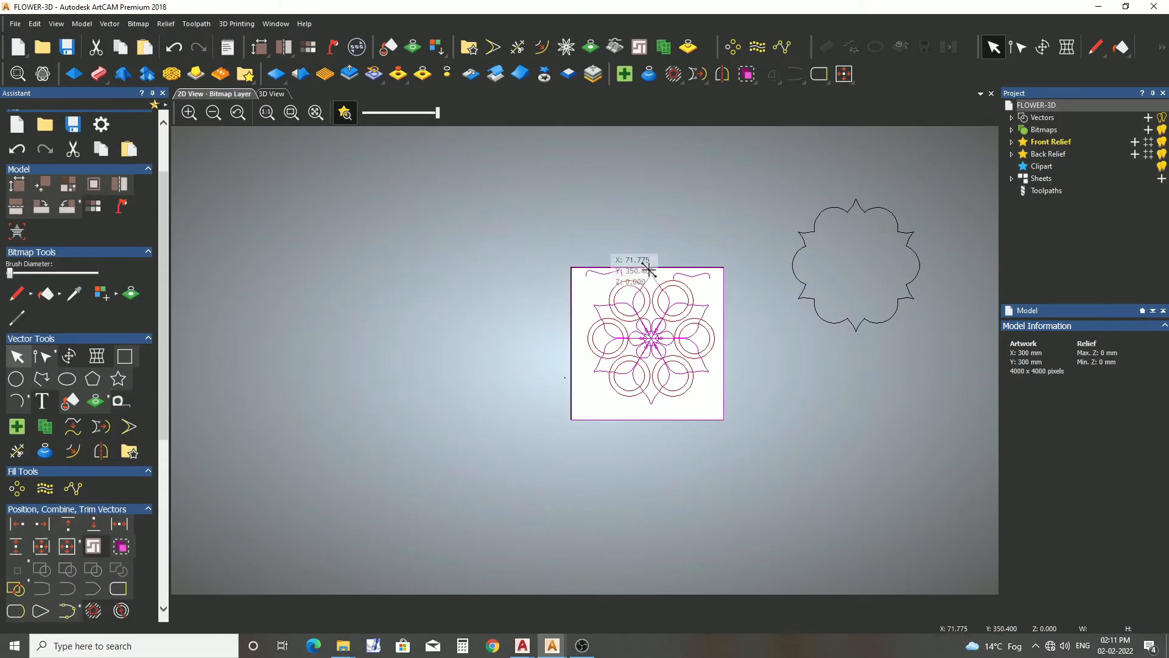
scroll(700, 297, "up", 1)
left_click(802, 373)
- Move one cross-section profile out of the flower design into the empty space left of the artwork
scroll(517, 272, "up", 1)
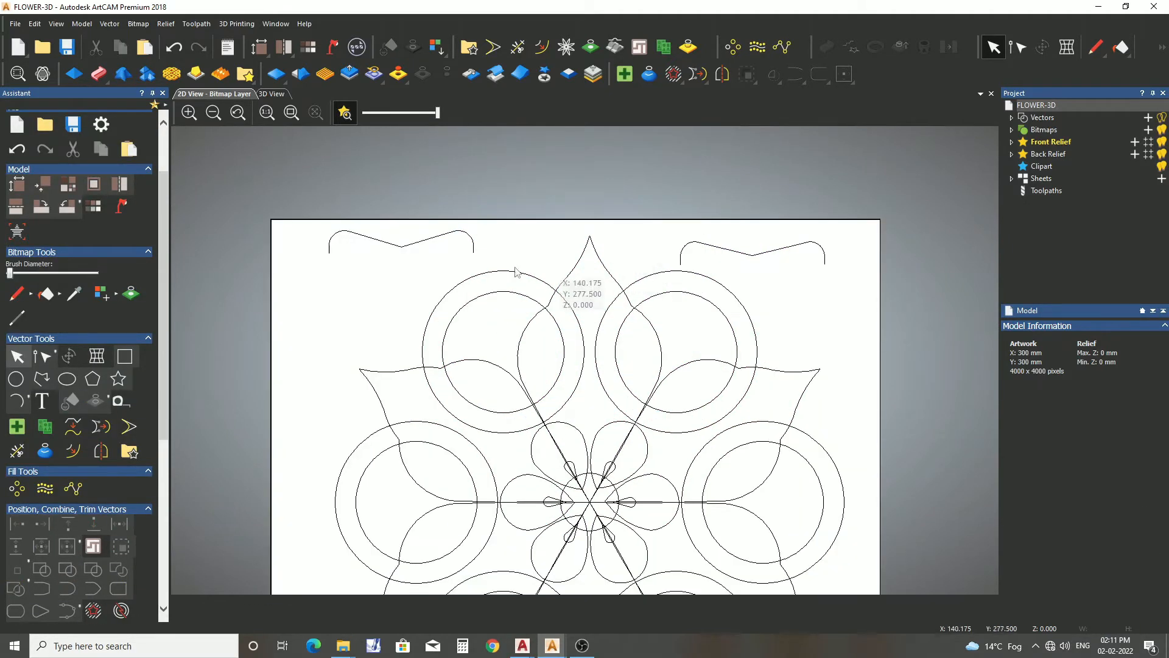
left_click(433, 236)
left_click_drag(402, 248, 402, 465)
scroll(429, 259, "down", 1)
scroll(402, 465, "up", 1)
scroll(528, 224, "down", 1)
scroll(640, 353, "up", 1)
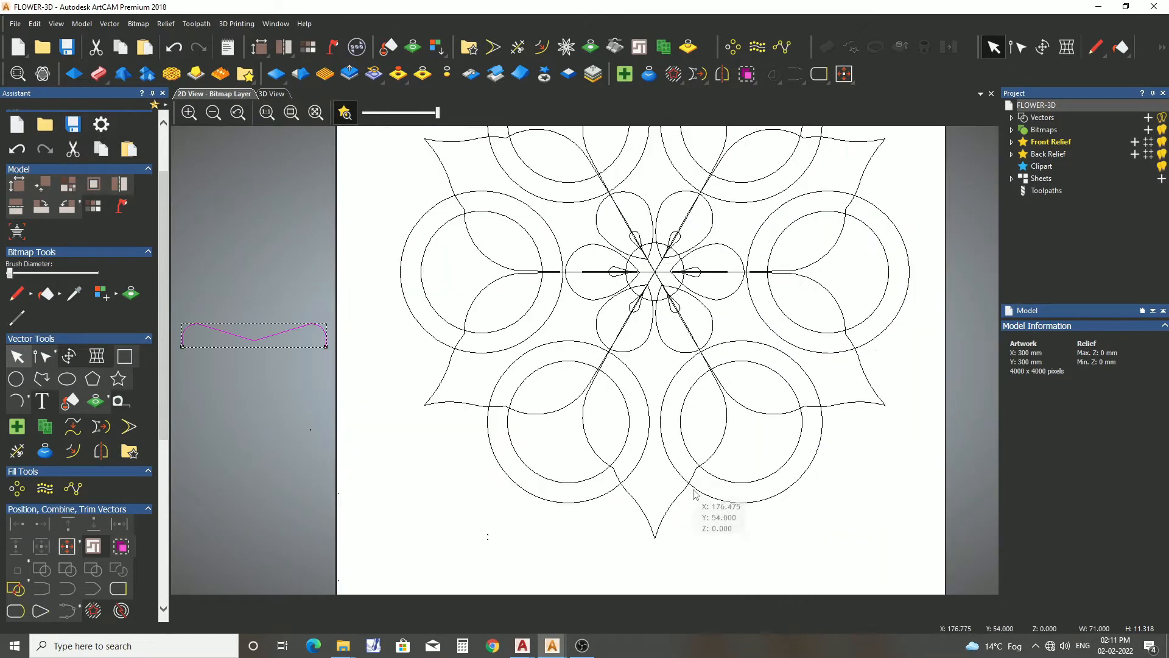
- Set up a two-rail sweep using the bottom petal's two edges as drive rails and the moved profile as cross section
left_click(674, 509)
scroll(44, 507, "down", 3)
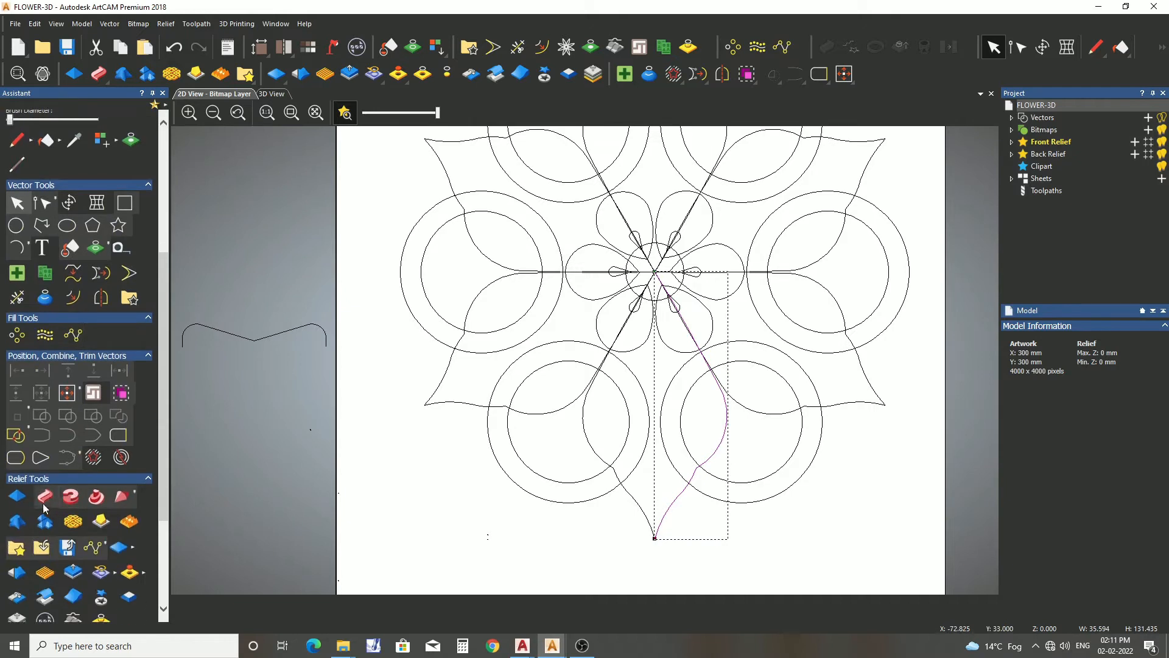
left_click(44, 495)
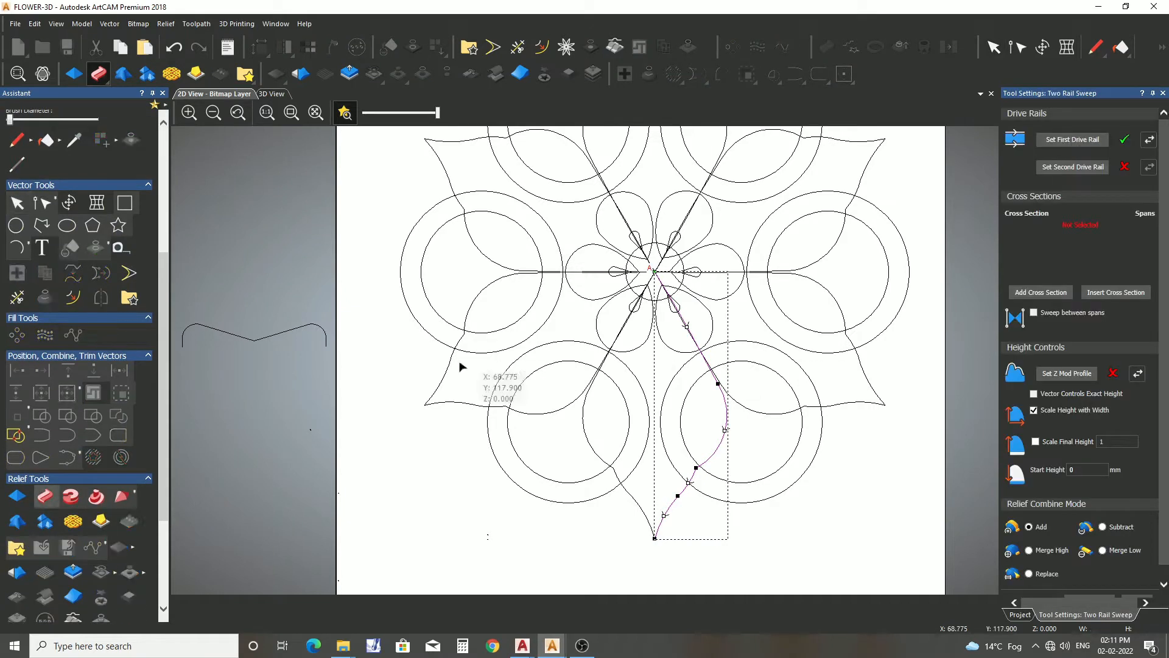
left_click(585, 435)
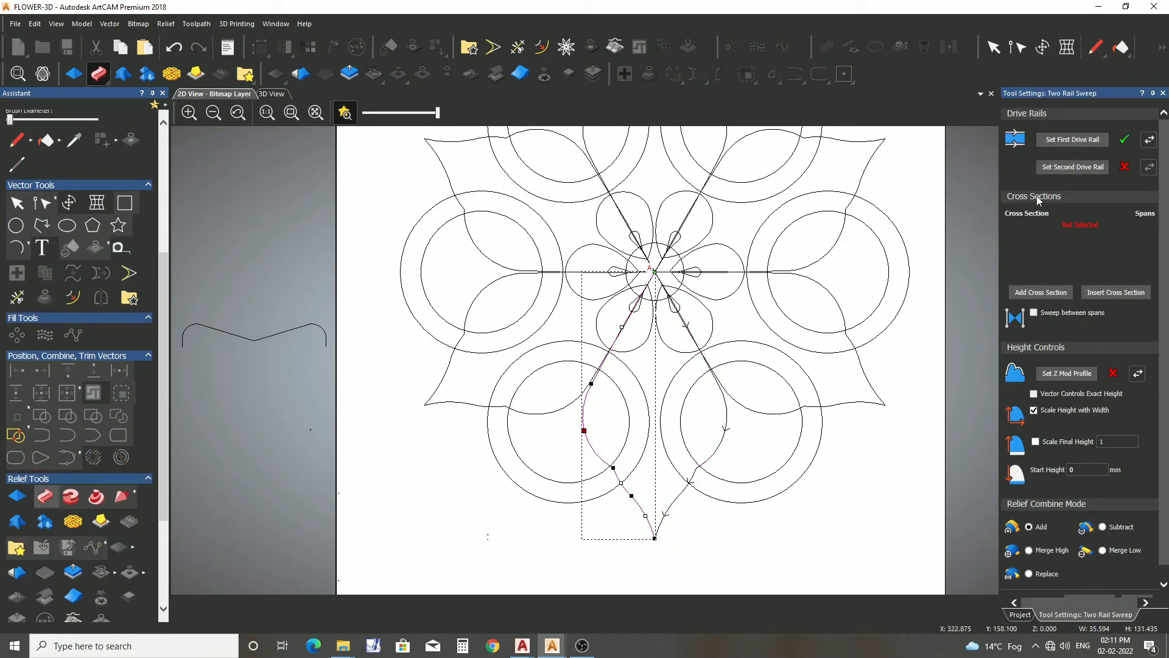
left_click(300, 348)
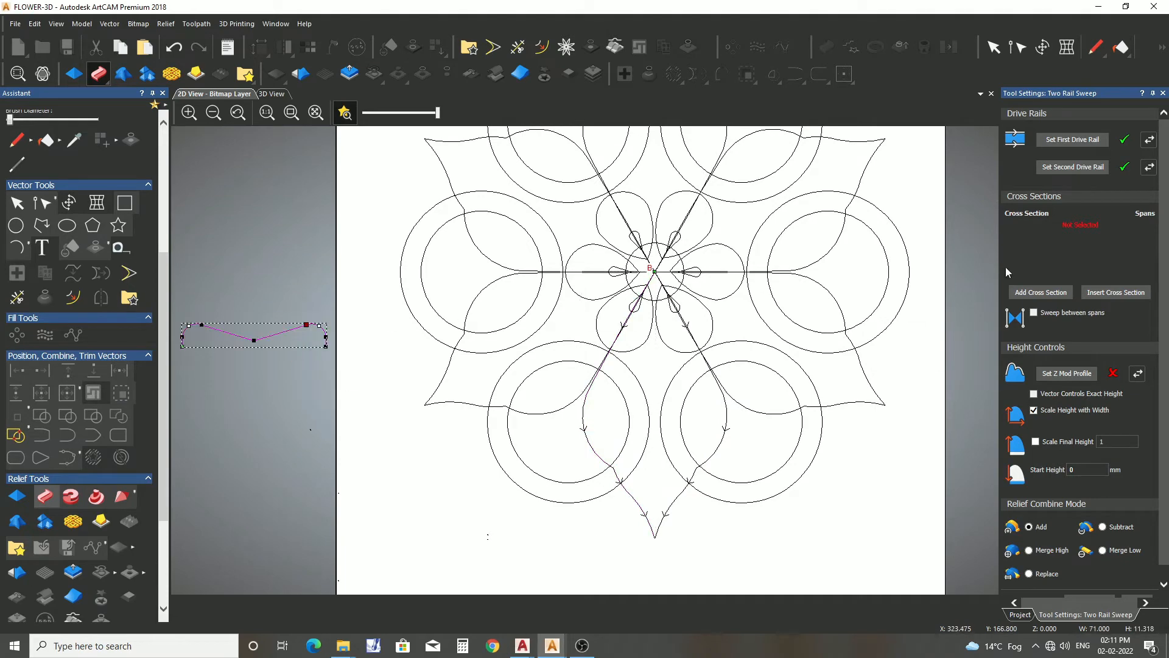
left_click(1043, 293)
- Examine the swept bottom petal's surface, centre crease and tip from several angles in the 3D view
left_click(280, 97)
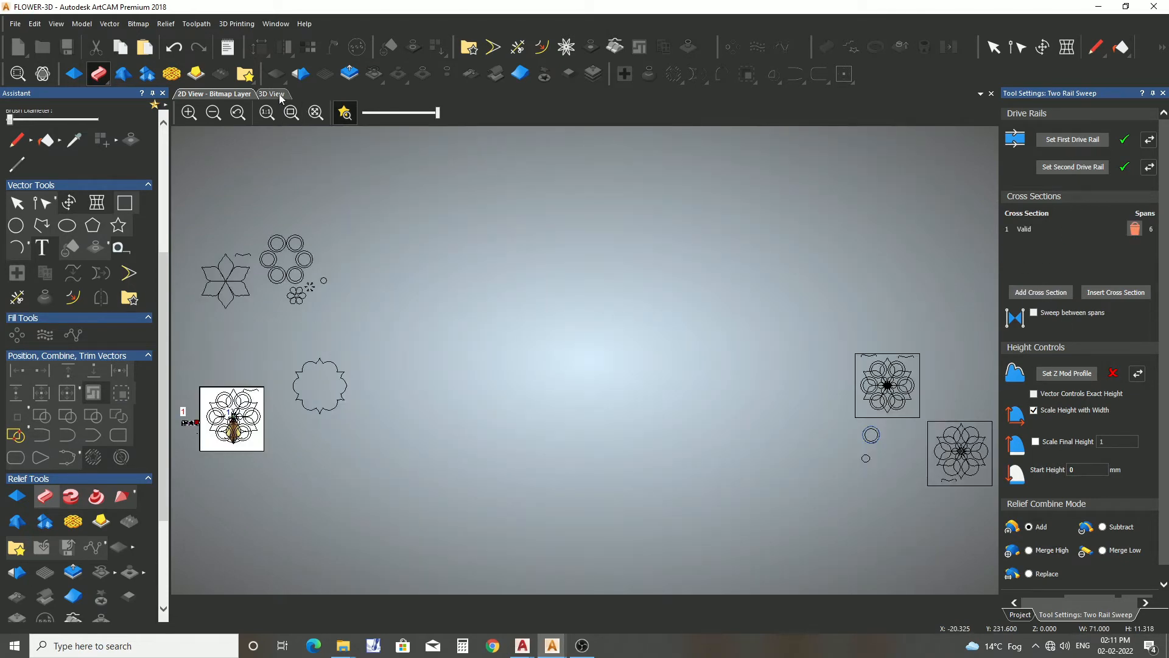
left_click(280, 97)
scroll(606, 386, "up", 5)
left_click_drag(697, 460, 487, 304)
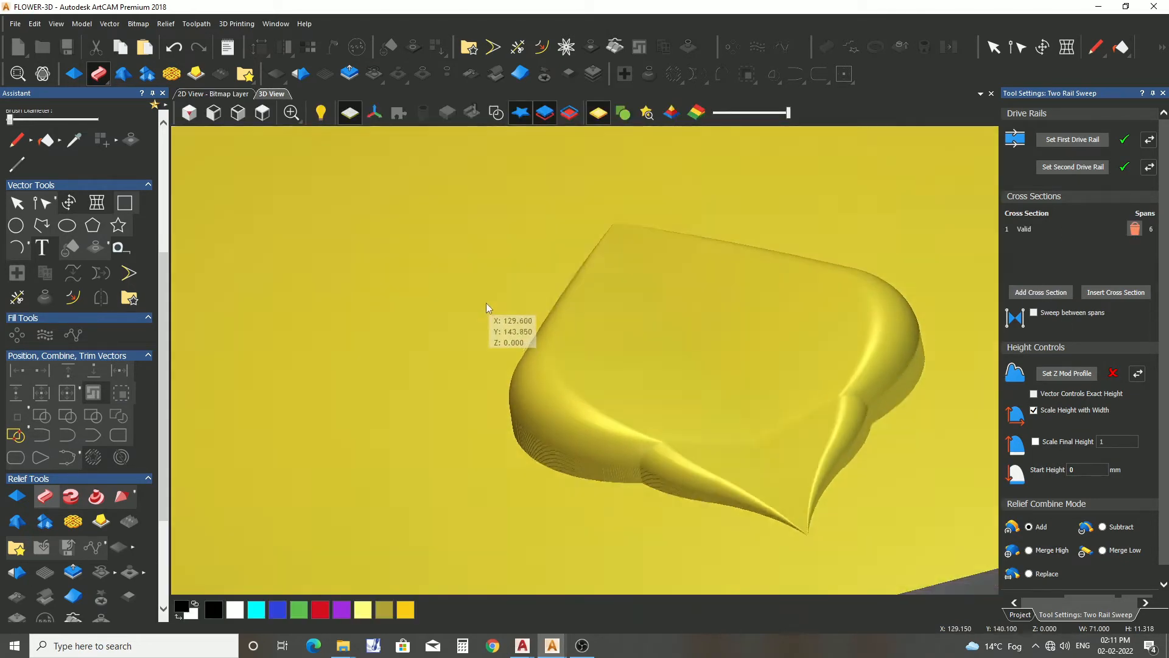
left_click_drag(830, 458, 631, 389)
scroll(631, 389, "up", 3)
left_click_drag(770, 379, 820, 449)
scroll(603, 353, "down", 4)
left_click_drag(603, 353, 840, 438)
scroll(582, 324, "up", 4)
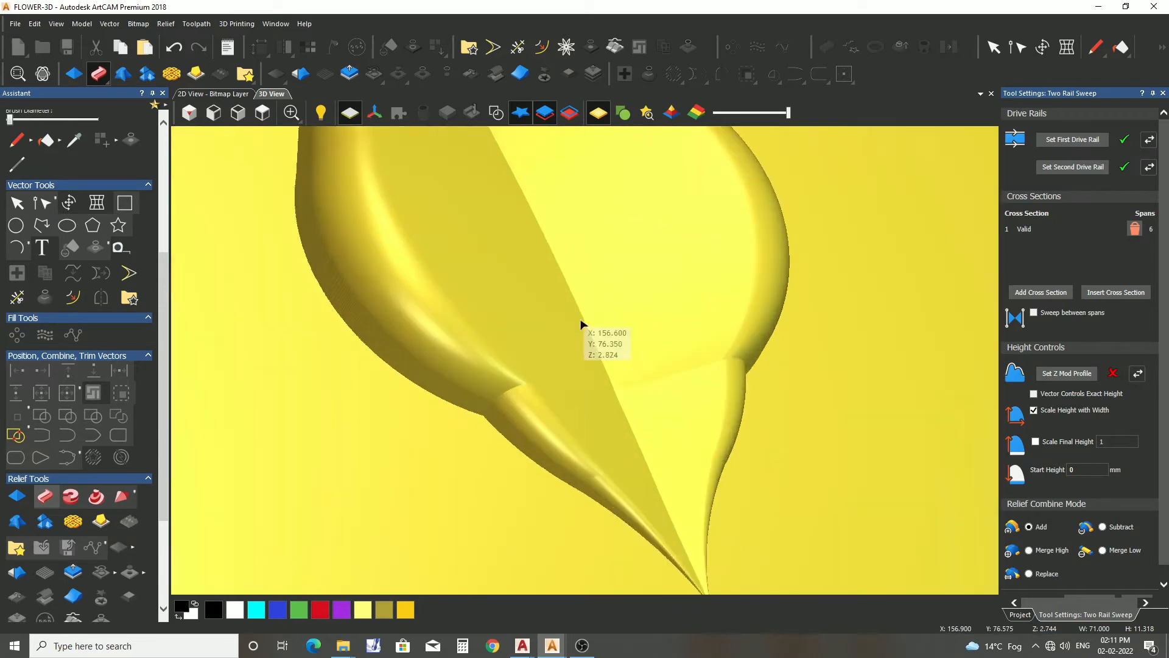
left_click_drag(582, 324, 412, 316)
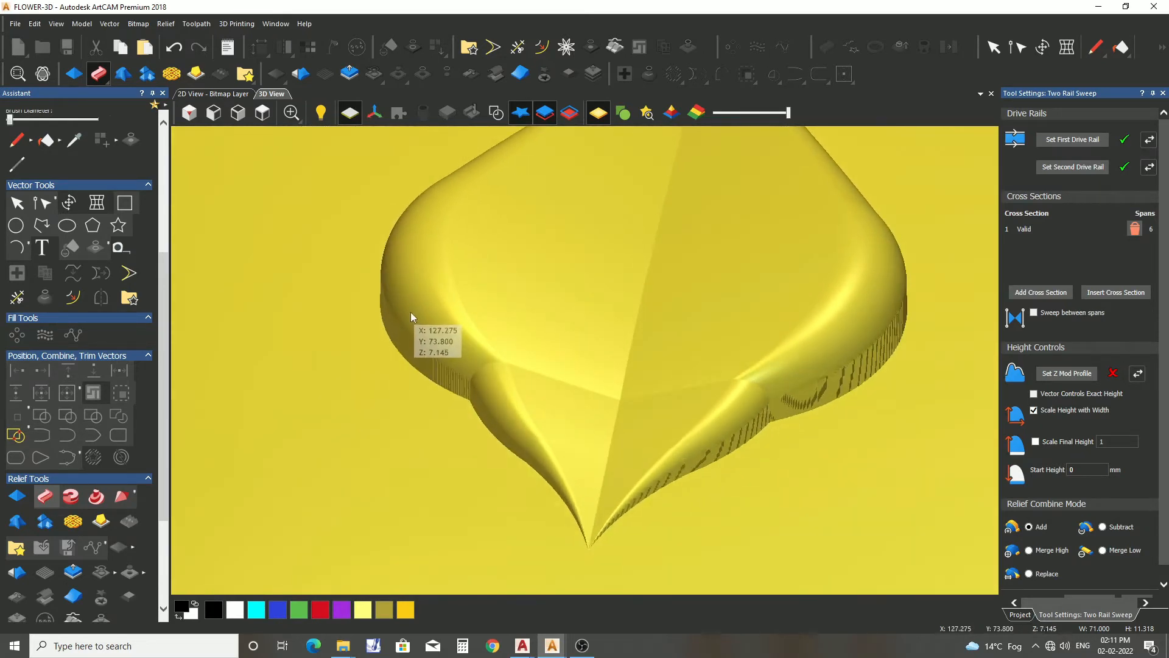
scroll(543, 321, "down", 4)
left_click_drag(543, 321, 670, 317)
scroll(1078, 487, "down", 1)
- Apply the bottom petal's two-rail sweep and return to the flower design in the 2D view
left_click(1090, 587)
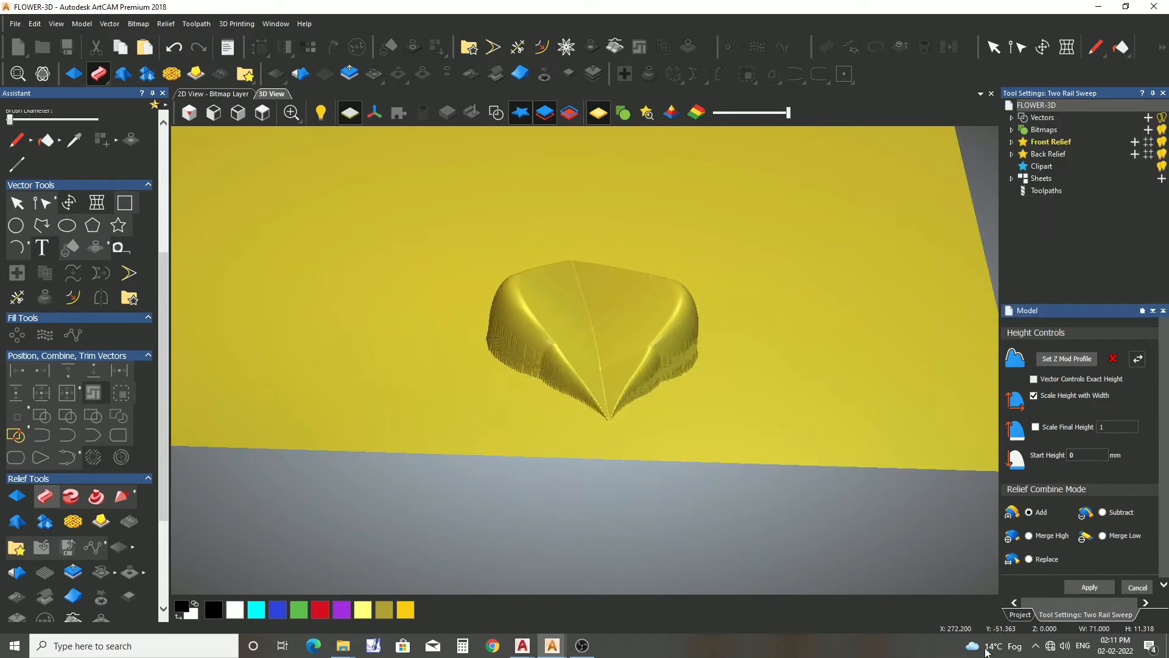
left_click(213, 93)
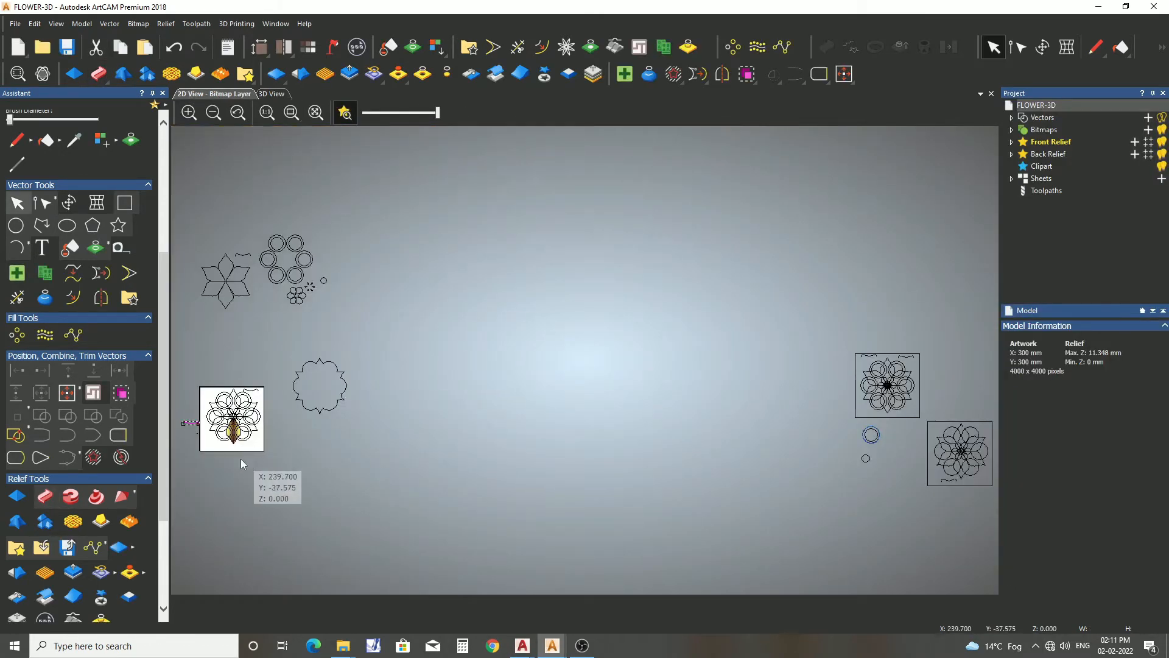
scroll(241, 459, "up", 6)
scroll(329, 366, "down", 2)
scroll(530, 323, "up", 2)
- Sweep the lower-left petal with Two Rail Sweep, using its two edges as drive rails and the moved profile as cross section
left_click_drag(500, 450, 494, 501)
left_click(55, 497)
left_click(1073, 139)
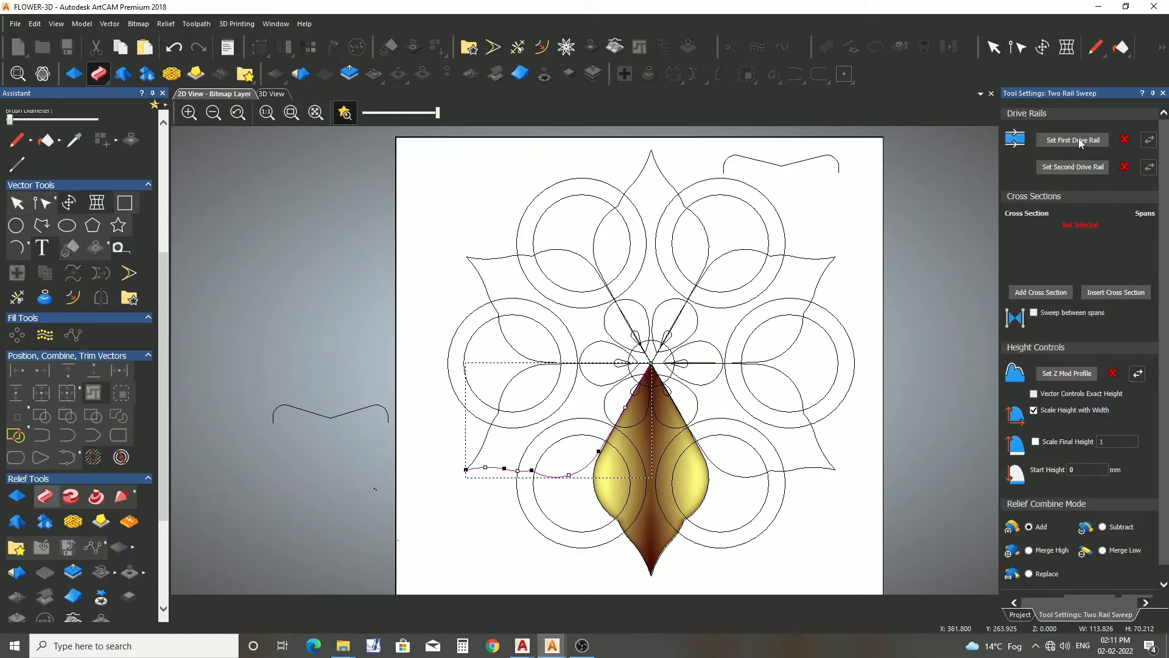
left_click(482, 444)
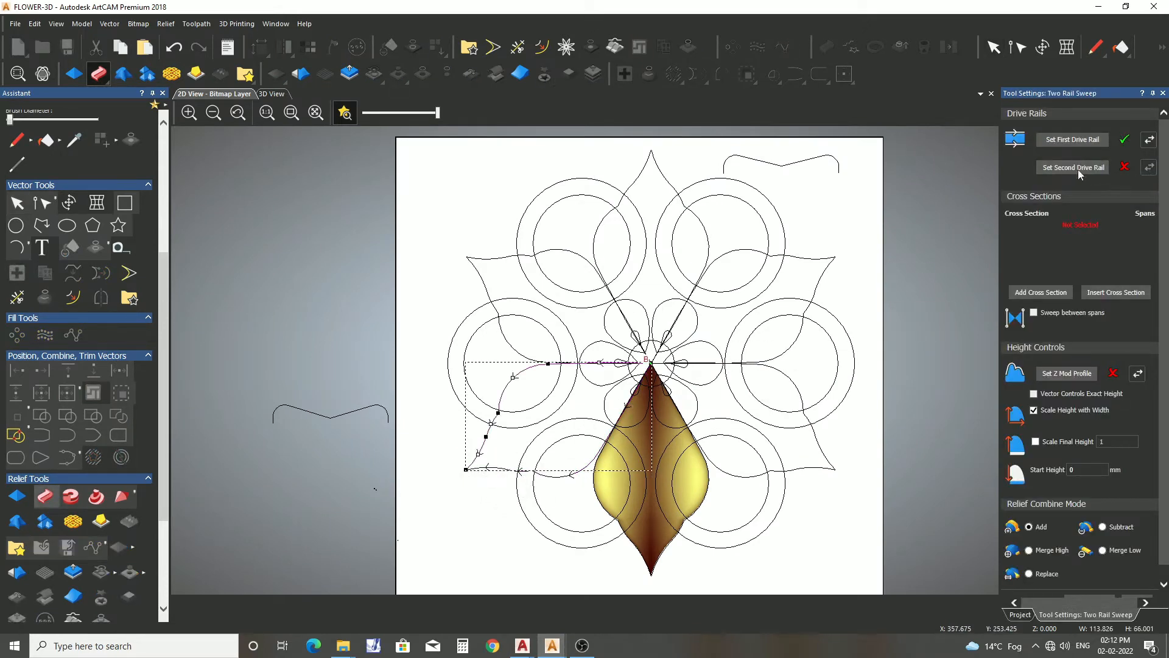
left_click(307, 411)
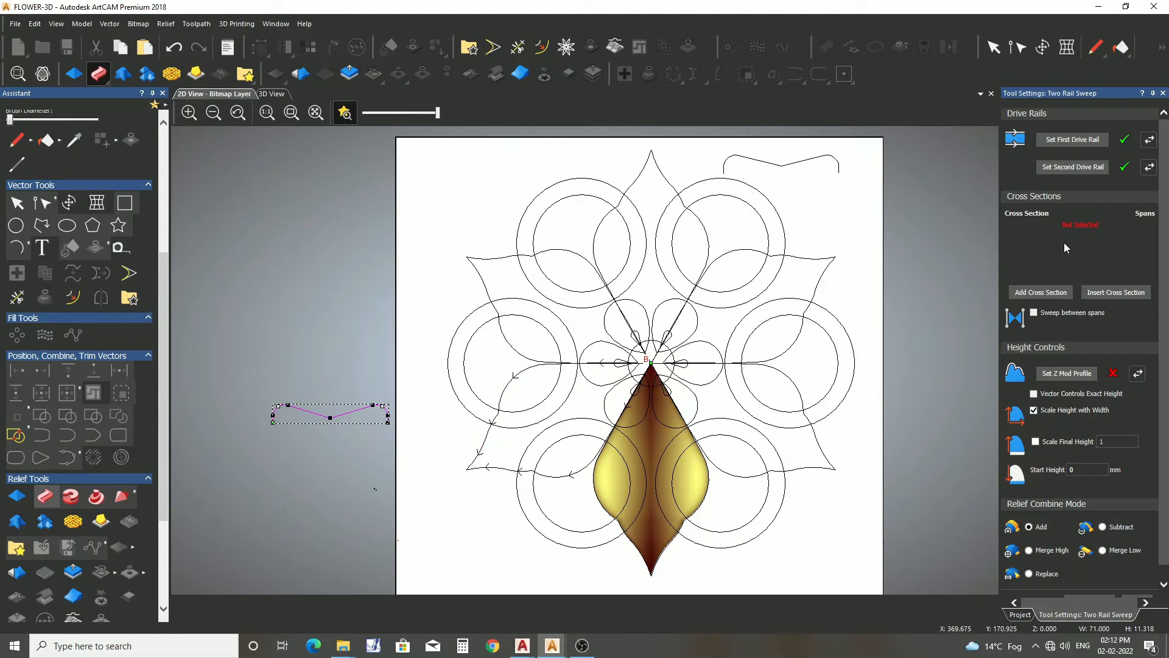
left_click(1033, 286)
scroll(1083, 530, "down", 1)
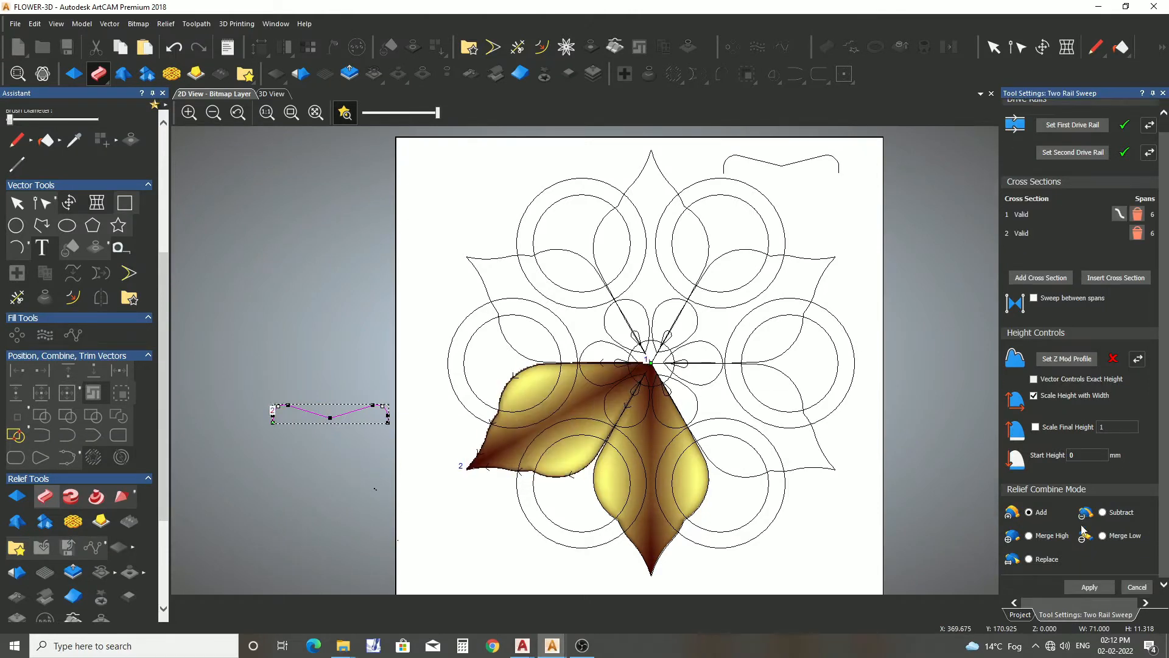
- Sweep the upper-left petal between its two edges with the same cross section, apply it and close Two Rail Sweep
left_click(487, 257)
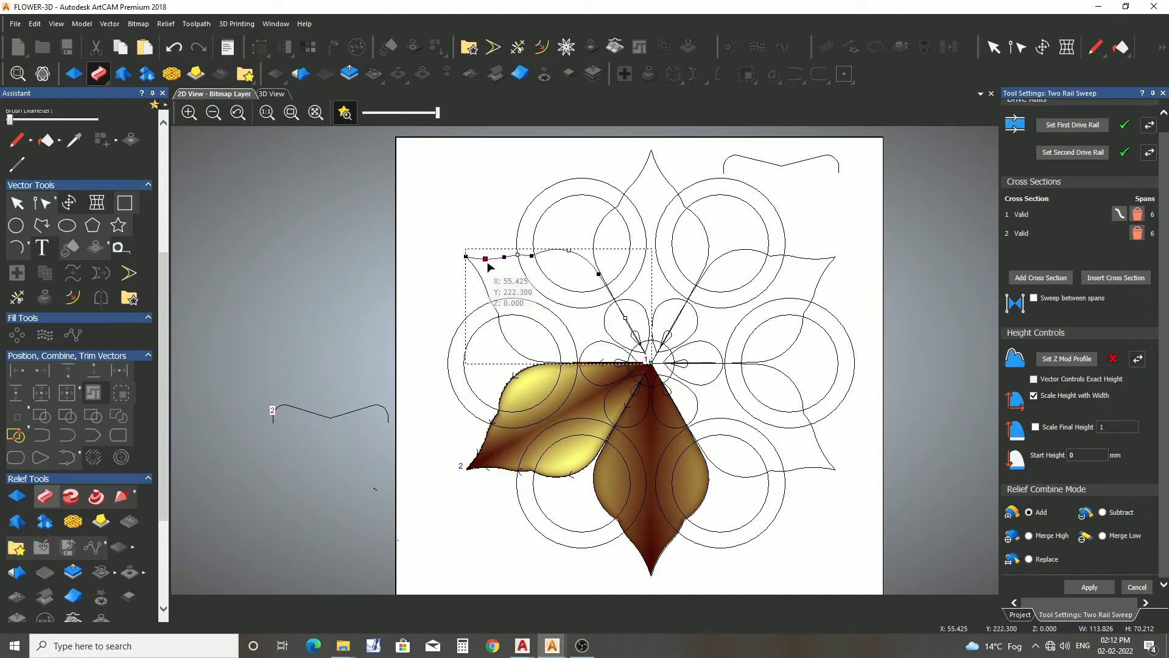
scroll(1075, 151, "up", 1)
left_click(1073, 144)
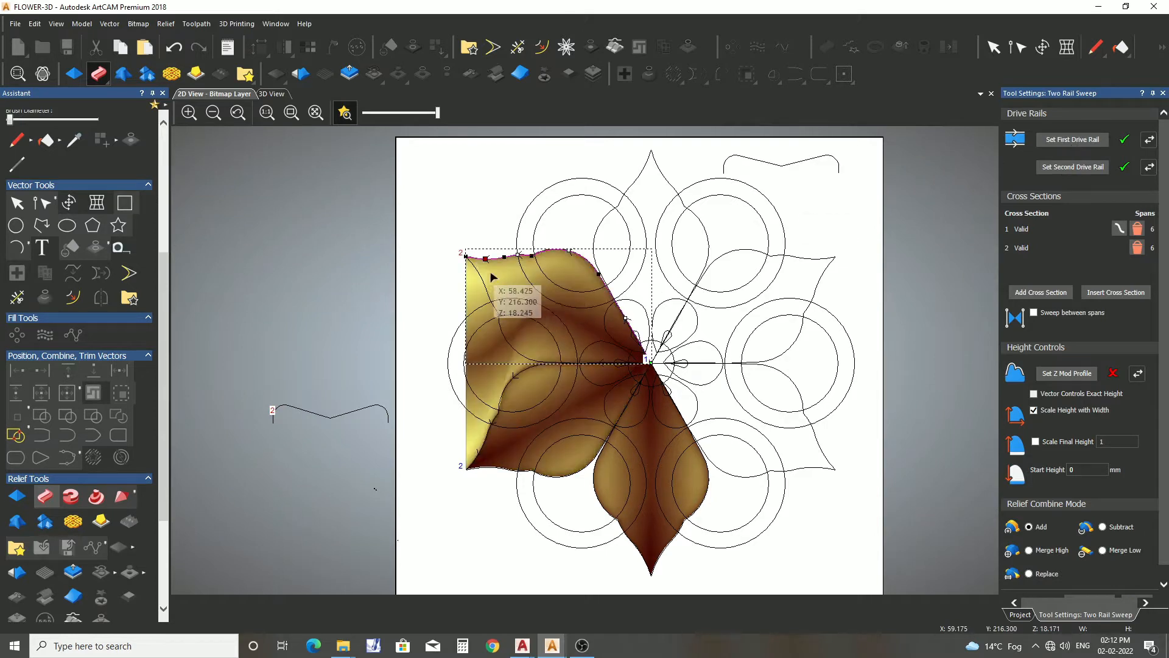
left_click(1057, 167)
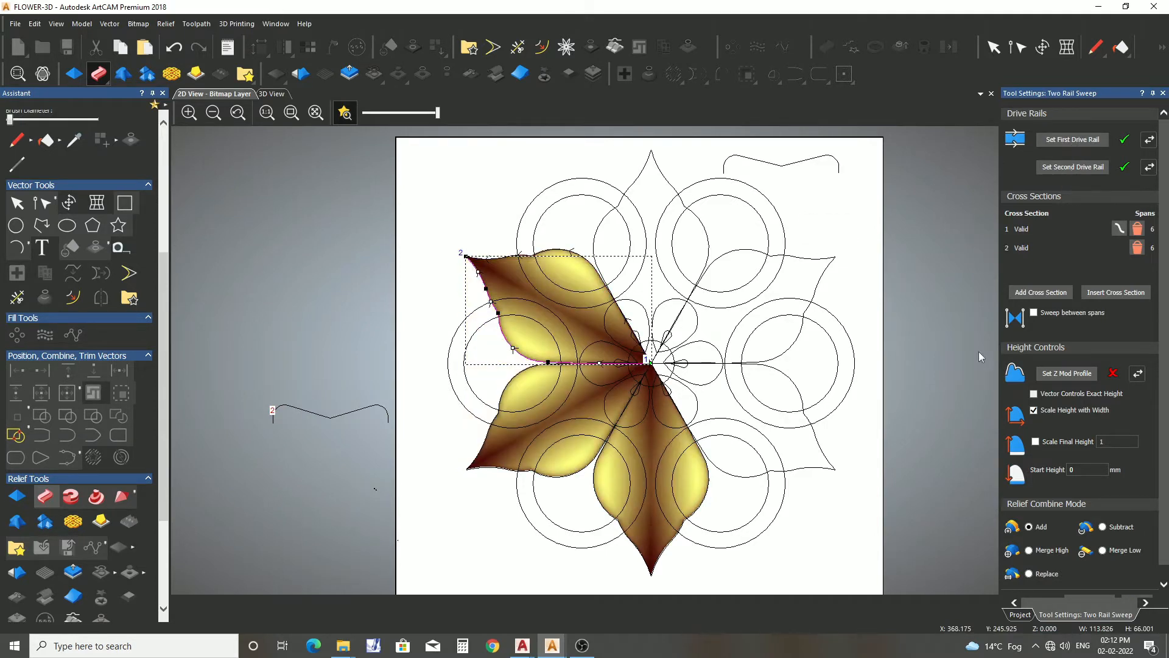
scroll(1085, 580, "down", 1)
left_click(1090, 589)
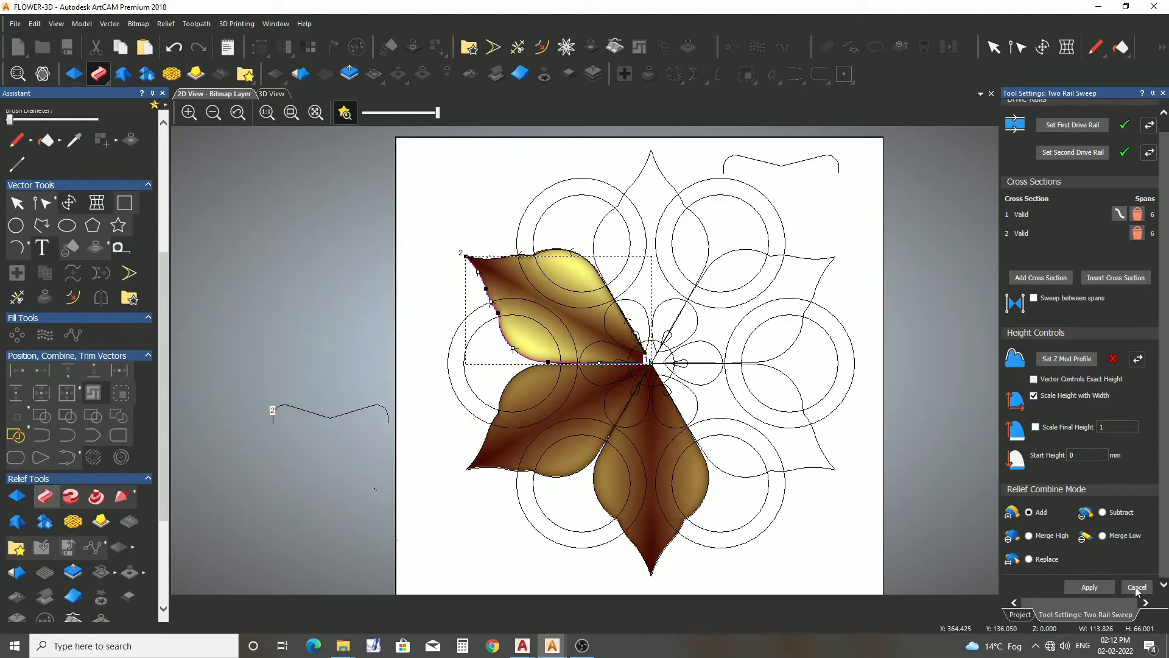
left_click(1135, 587)
- Create the top petal's relief with Two Rail Sweep, using its two edges as rails and the profile outside the artwork
left_click(595, 249)
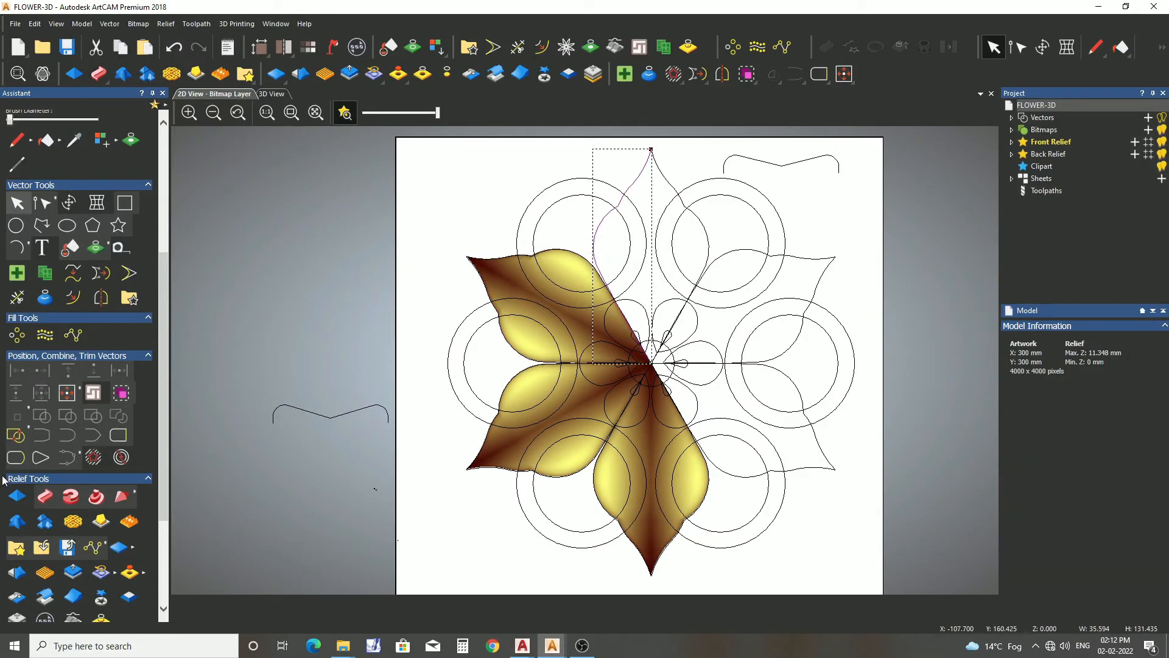
left_click(43, 498)
left_click(1073, 140)
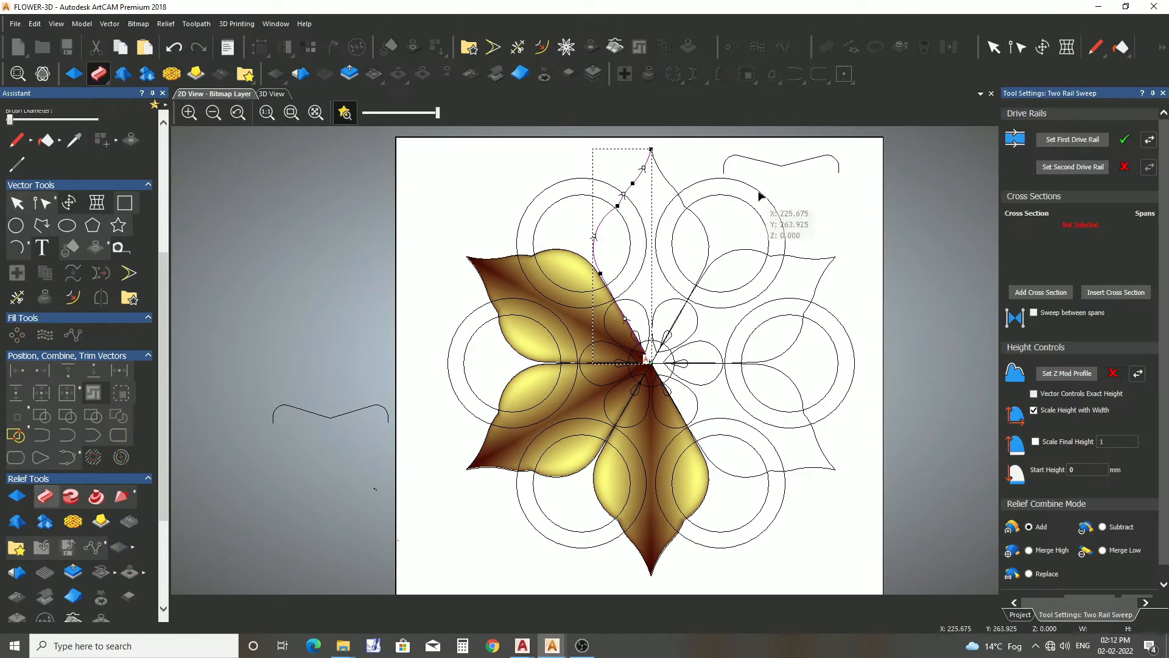
left_click(666, 178)
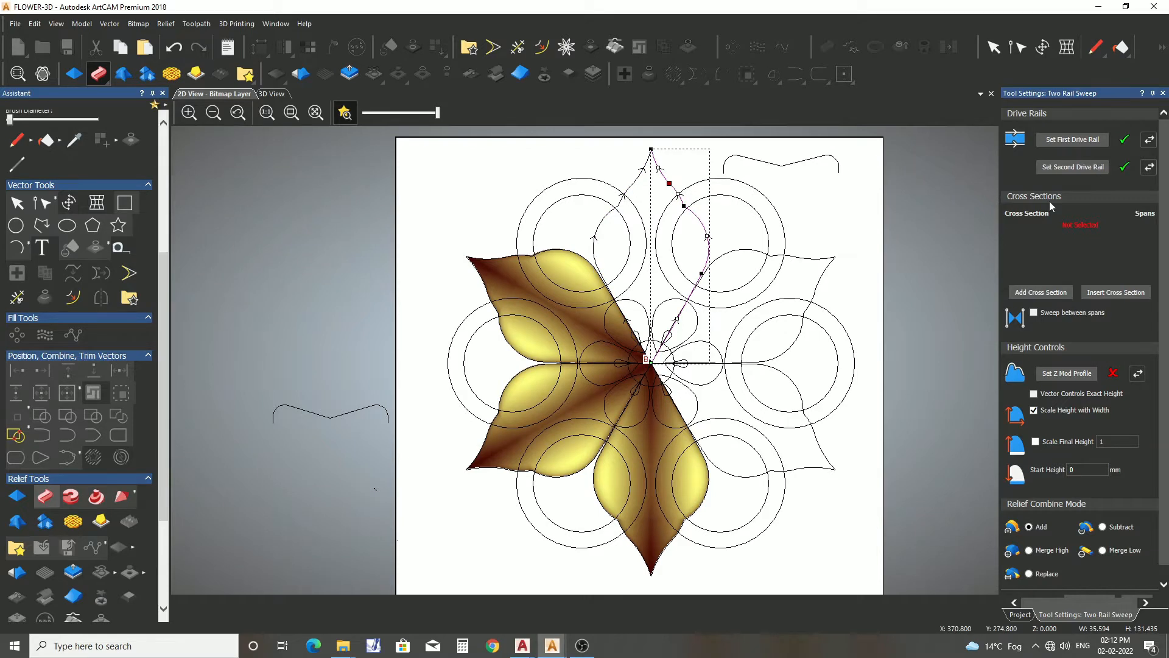
left_click(364, 408)
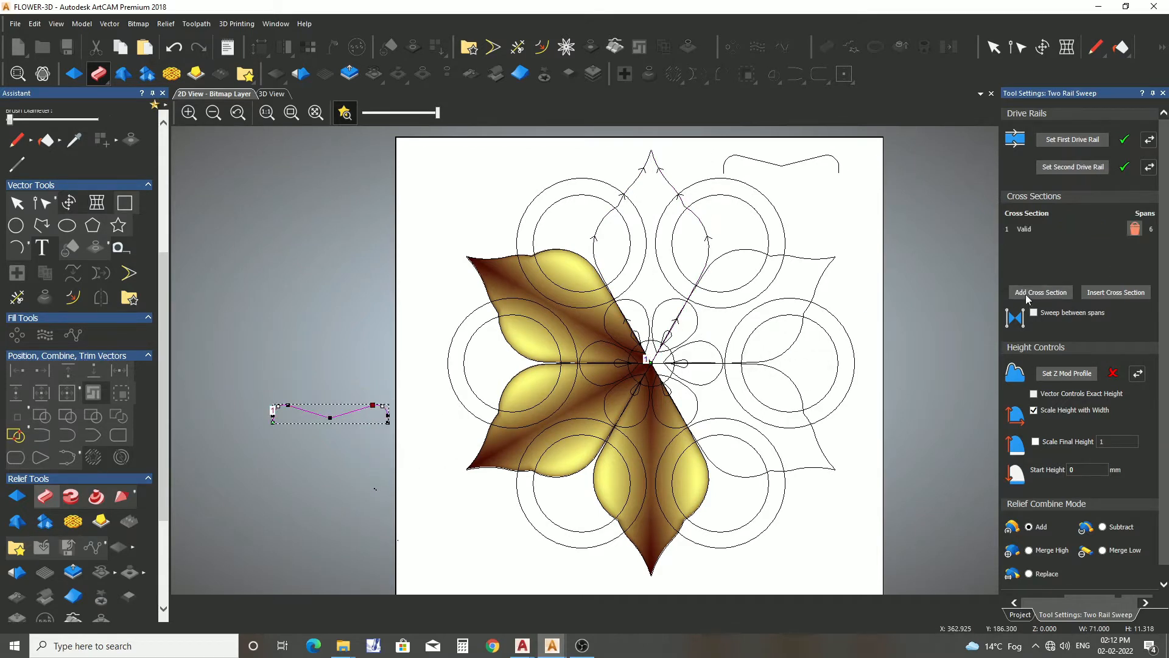
scroll(1072, 555, "down", 1)
left_click(1090, 587)
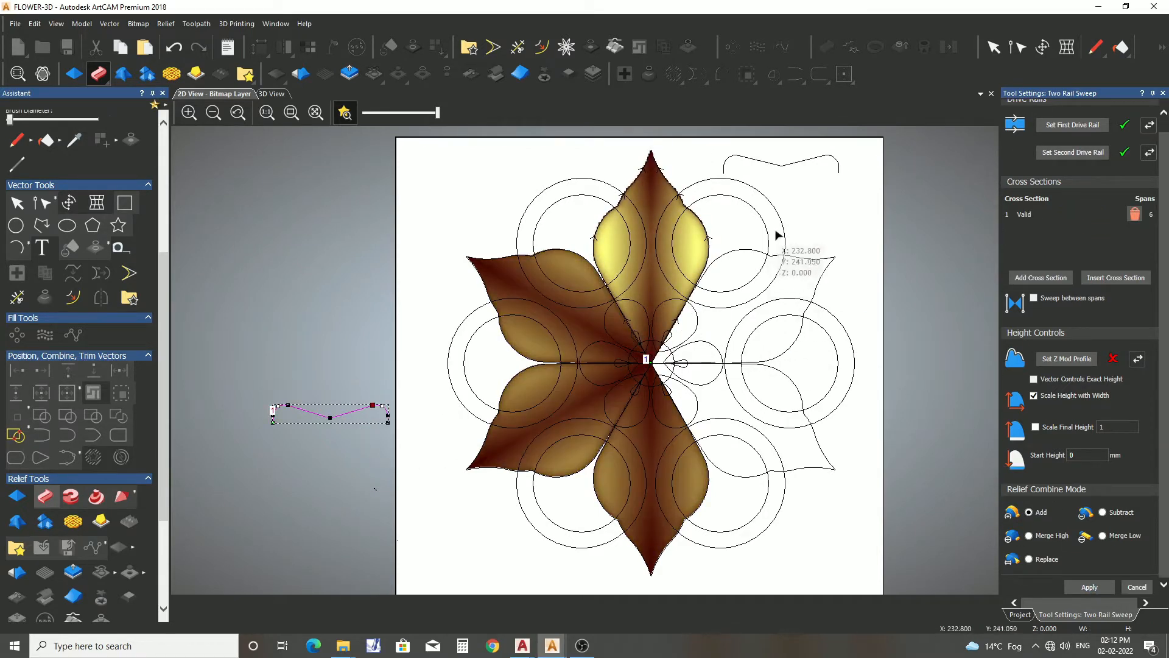
- Set the upper-right petal's two edges as drive rails, sweep the same profile along them and close the tool
left_click(814, 258)
left_click(1089, 126)
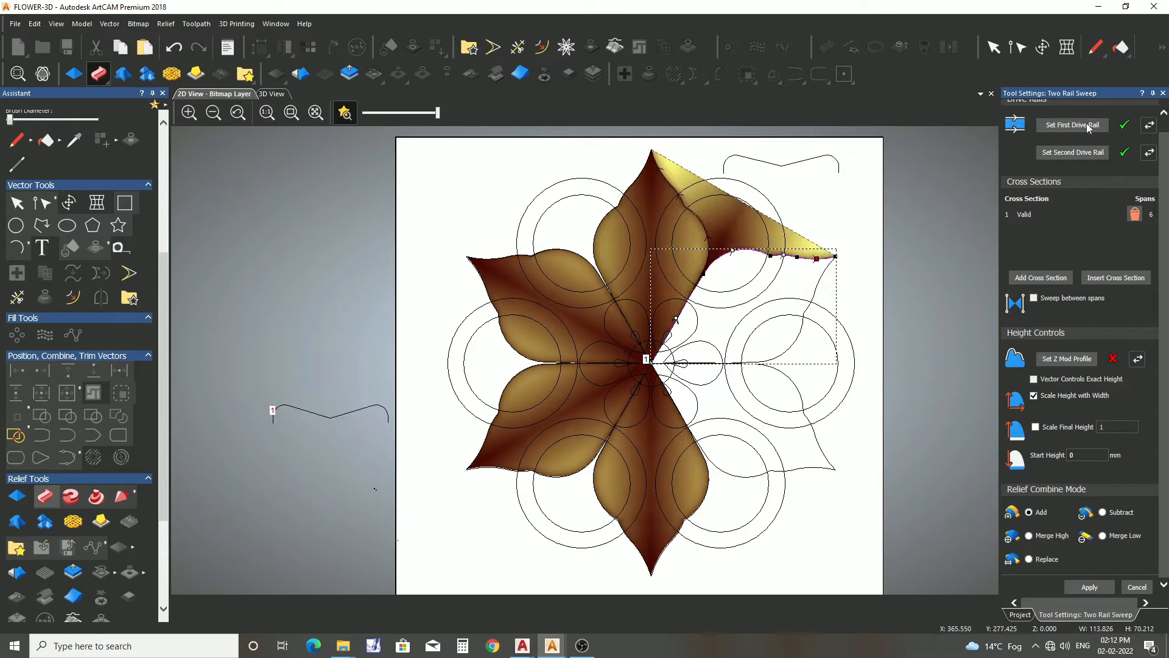
left_click(809, 303)
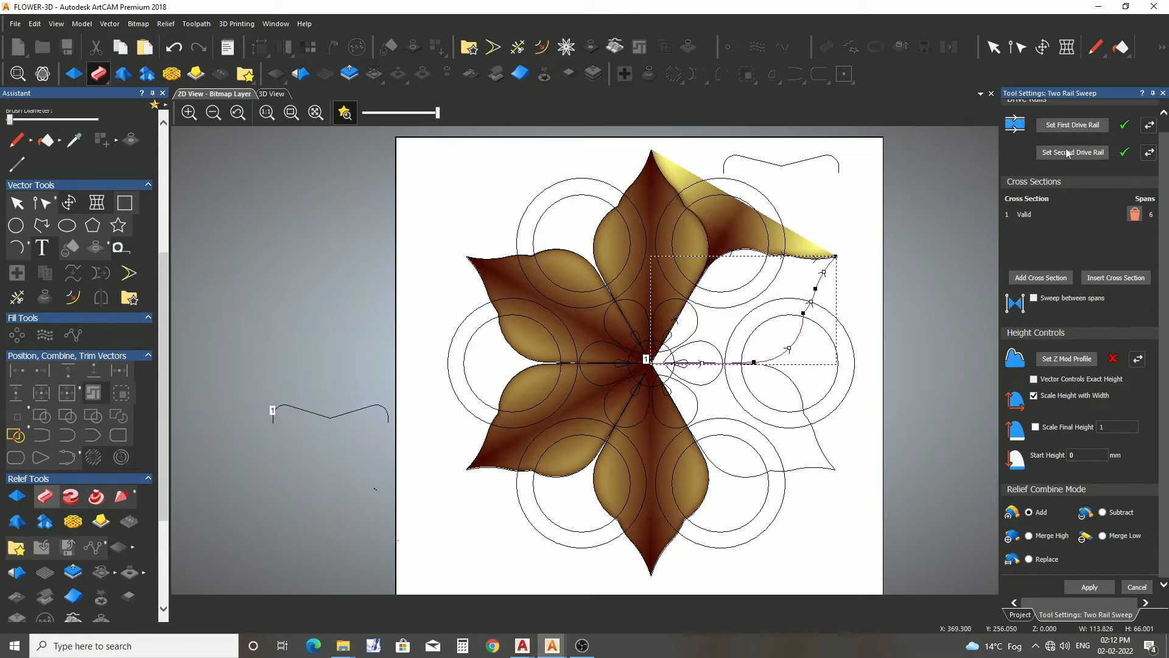
left_click(365, 408)
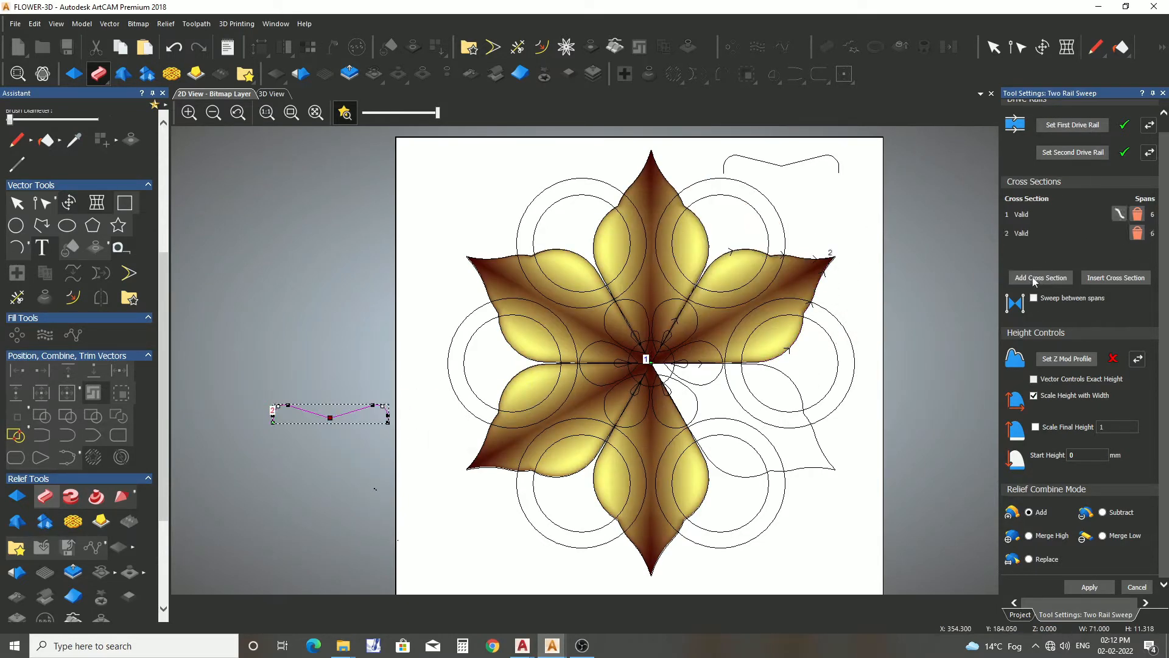
left_click(1135, 588)
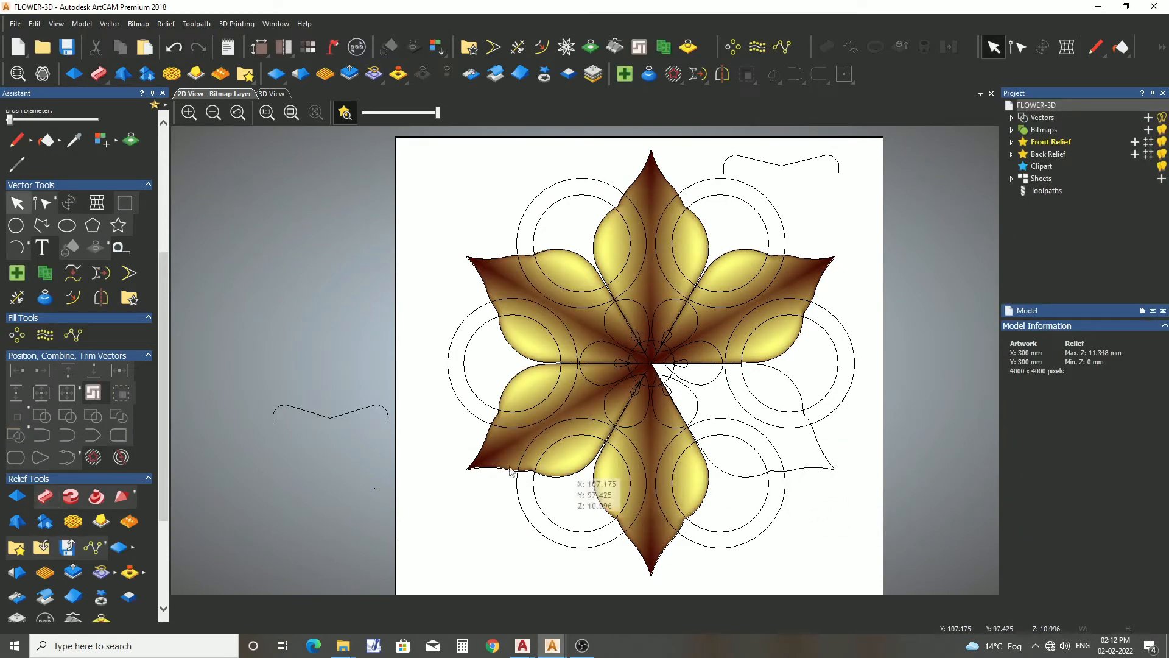
- Sweep the lower-right petal with Two Rail Sweep, using its two edges as drive rails and the same profile as cross section
left_click(47, 497)
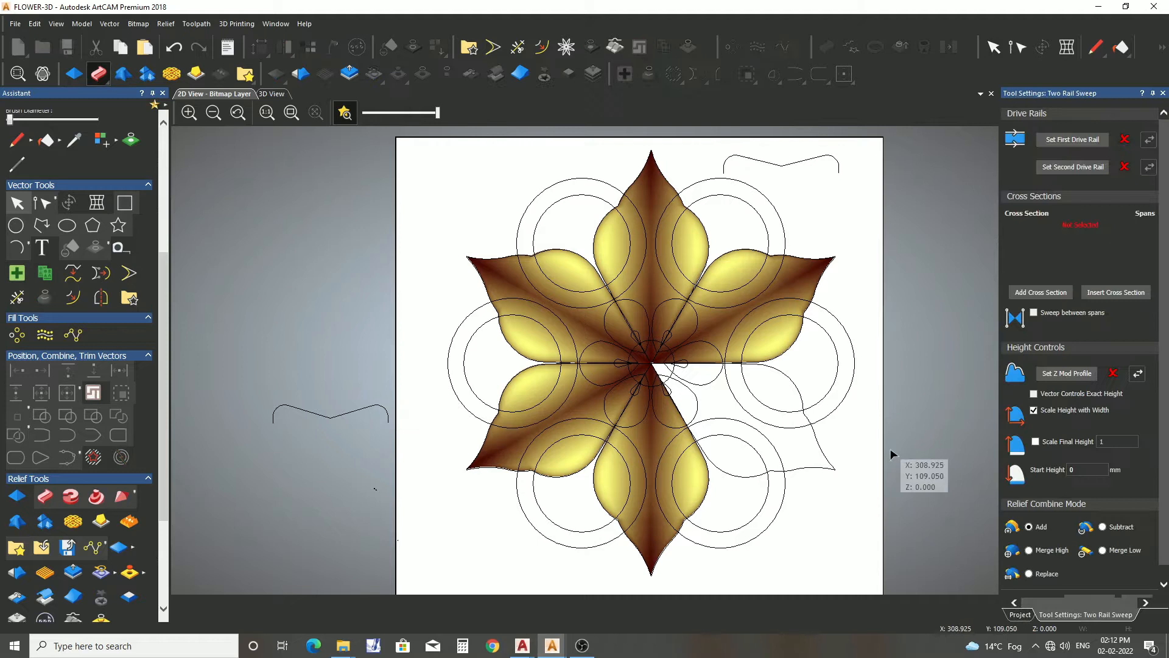
left_click(822, 458)
left_click(810, 468)
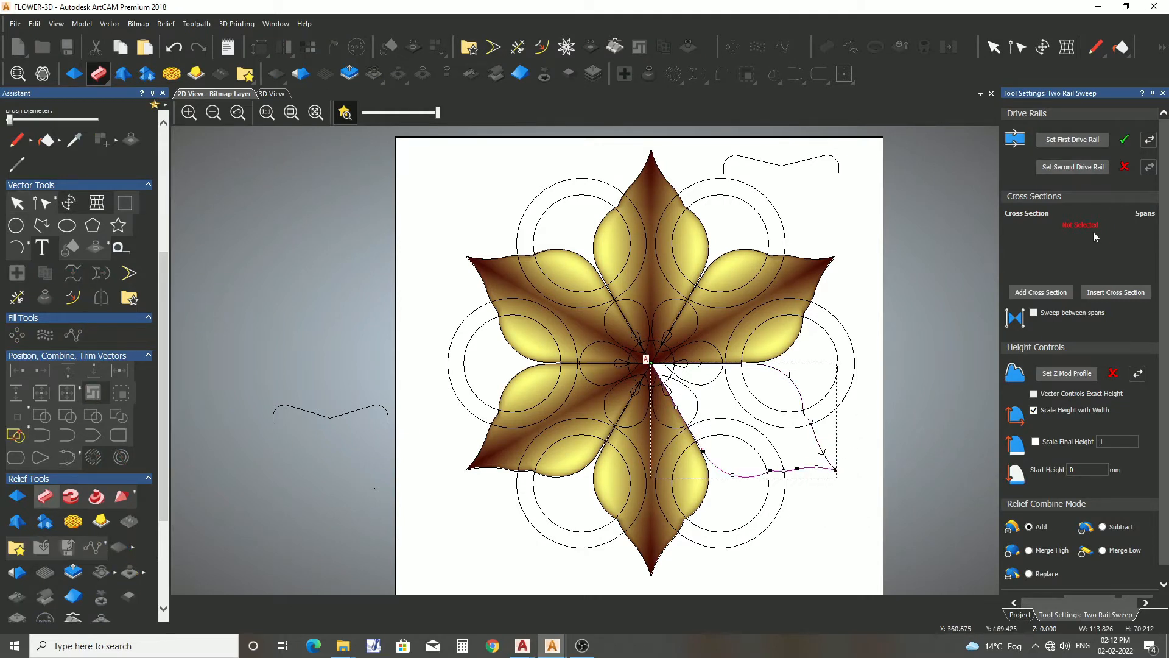
left_click(1074, 167)
left_click(360, 412)
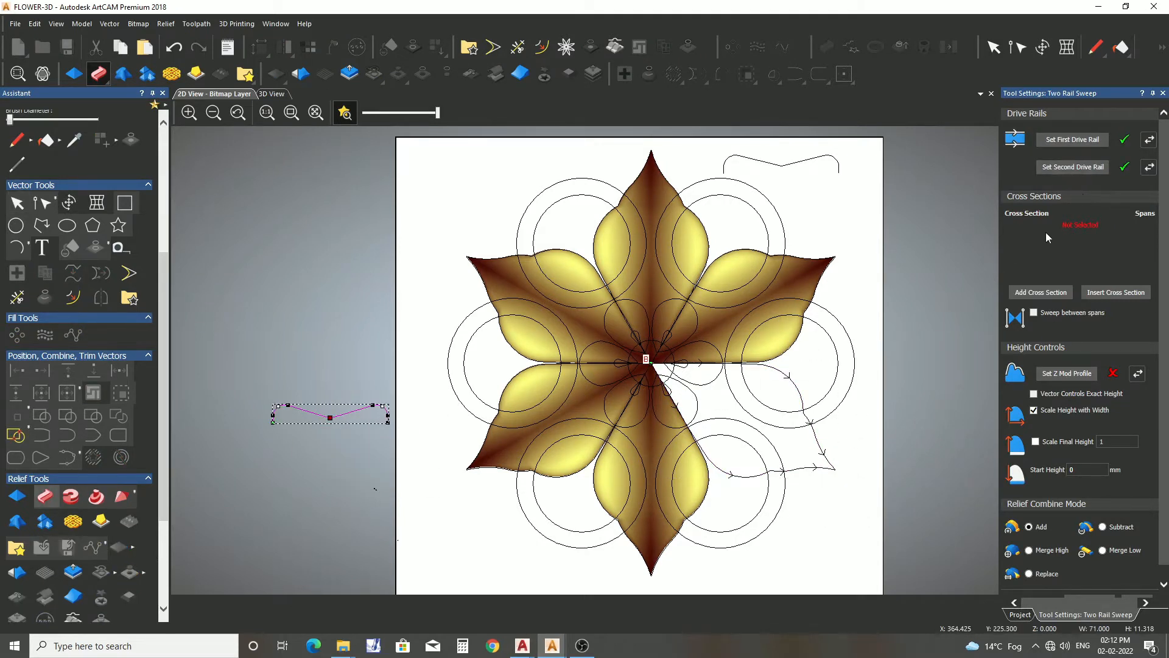
left_click(1039, 287)
scroll(1086, 551, "down", 1)
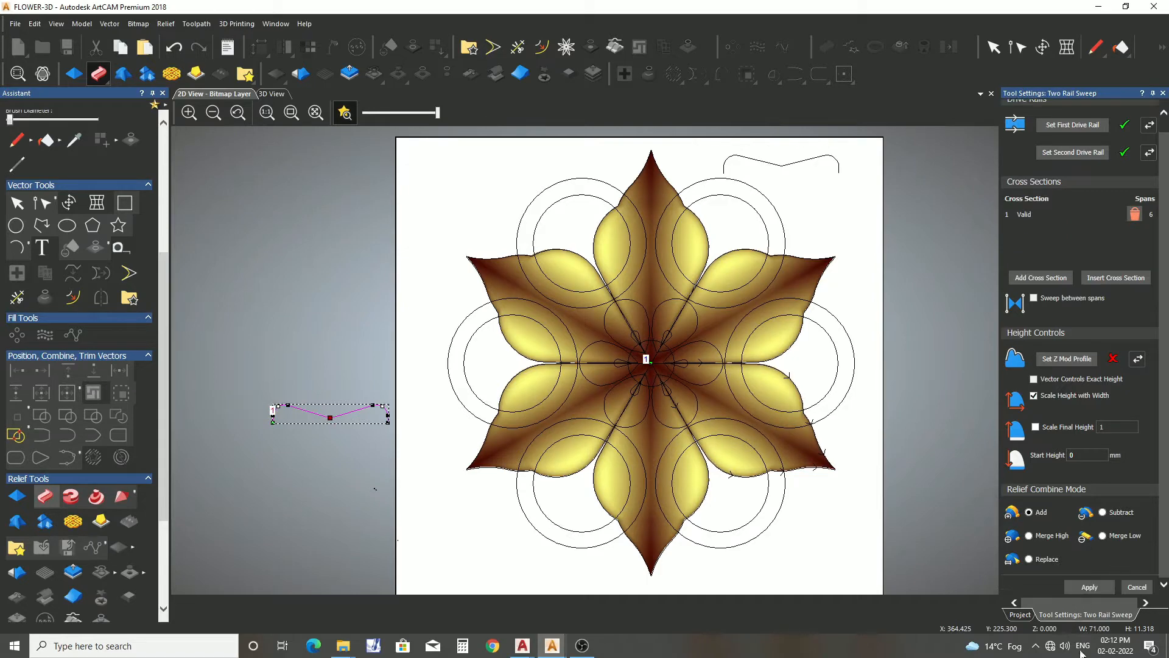
- Examine the seams between neighbouring petals and the flower's centre from several angles in the 3D view
left_click(271, 94)
scroll(579, 303, "up", 8)
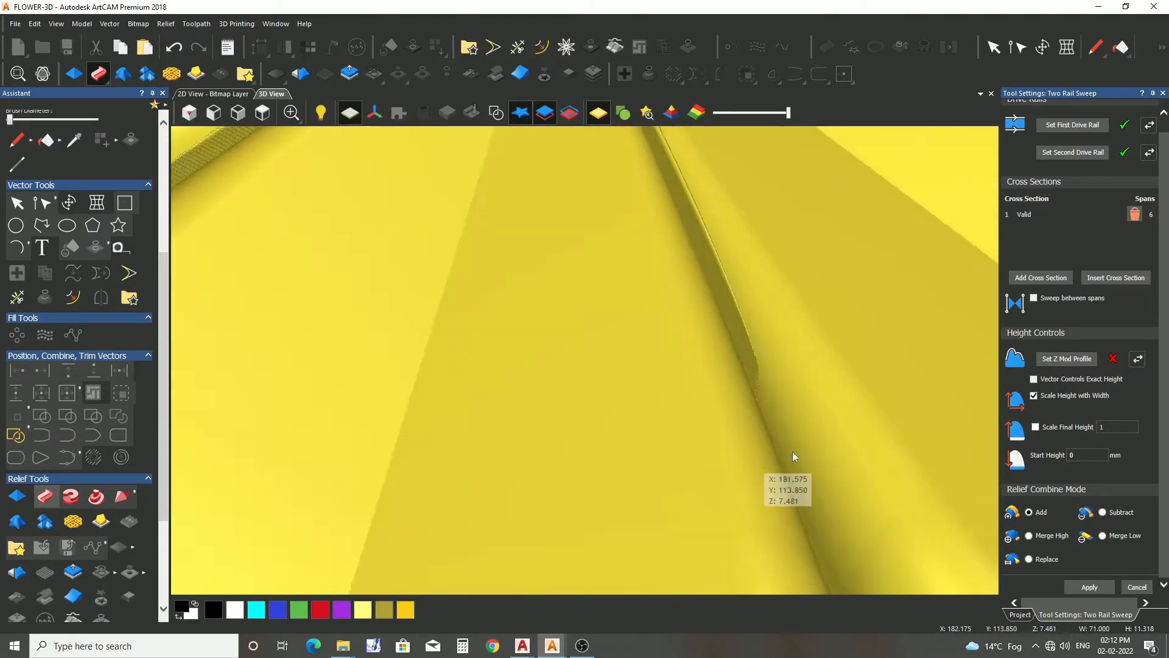
left_click_drag(793, 456, 721, 287)
scroll(721, 289, "down", 4)
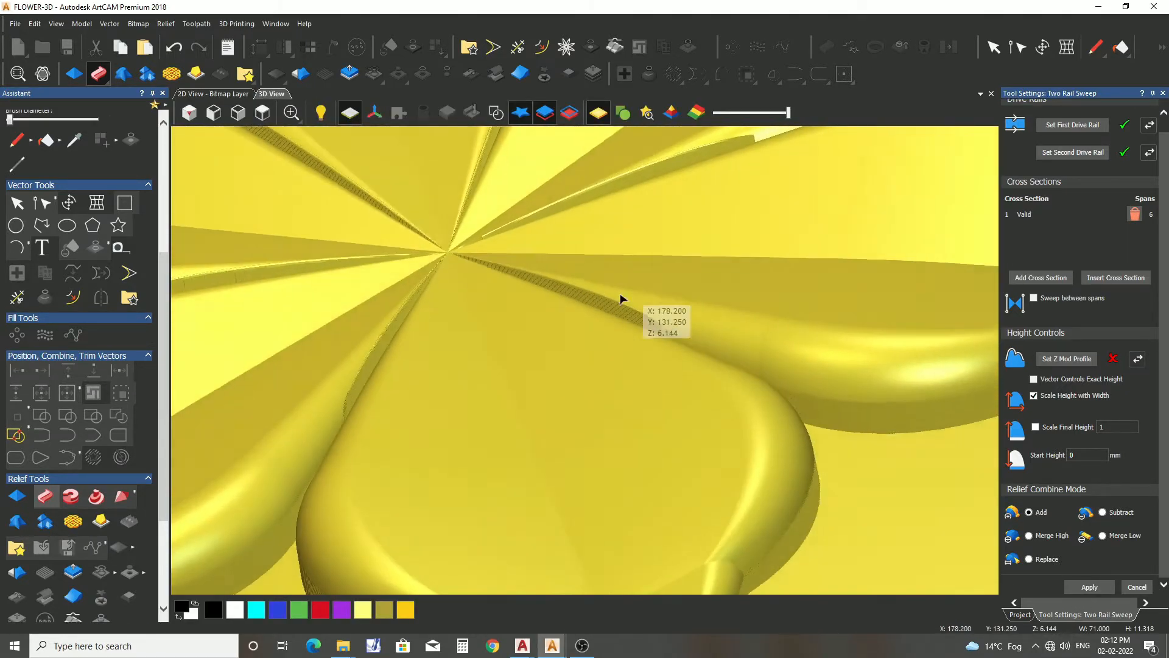
scroll(480, 251, "up", 3)
left_click_drag(734, 340, 871, 460)
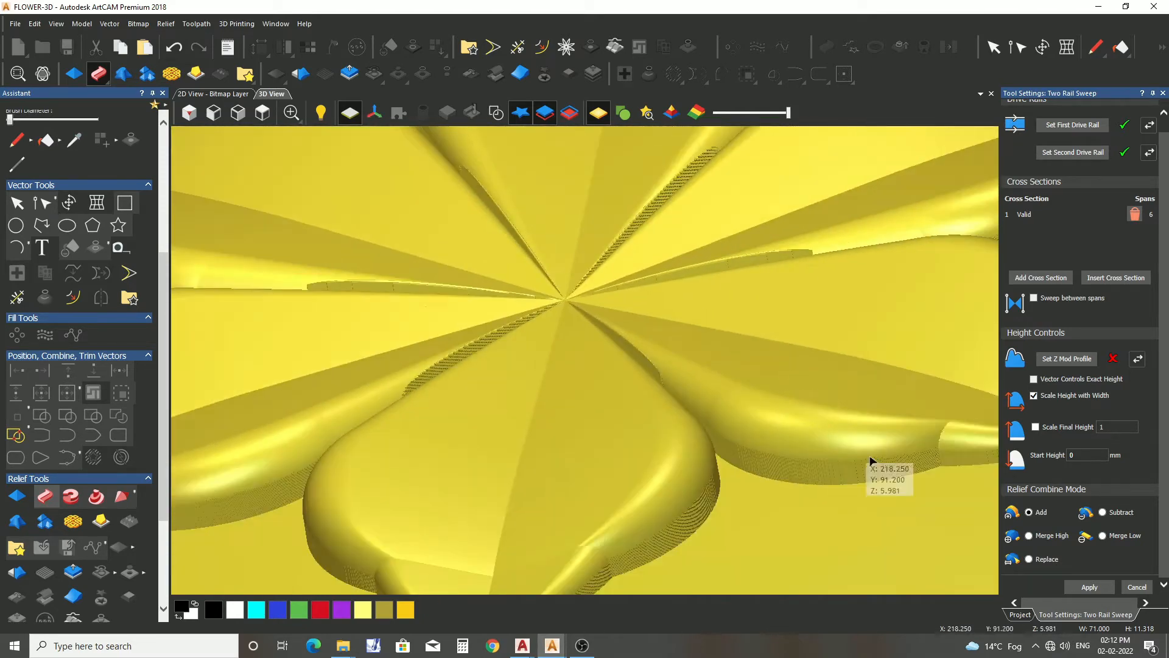
- Finish the petal sweep, return to the 2D view and reset the entire front relief to zero height
left_click(1090, 587)
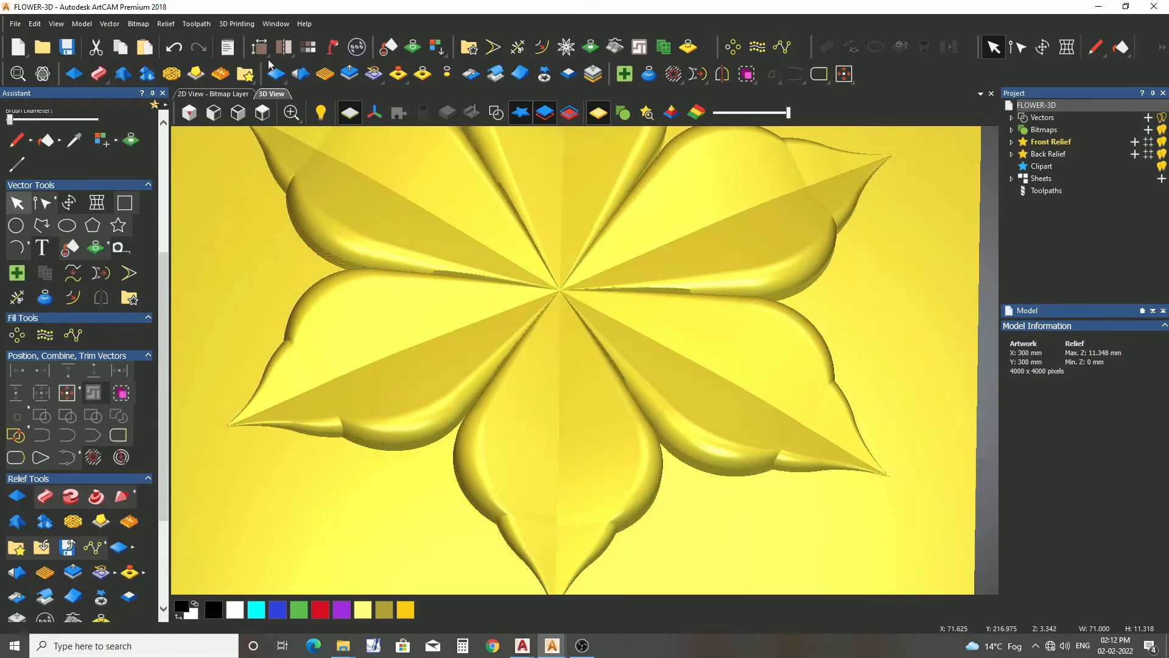
left_click(213, 94)
left_click(276, 74)
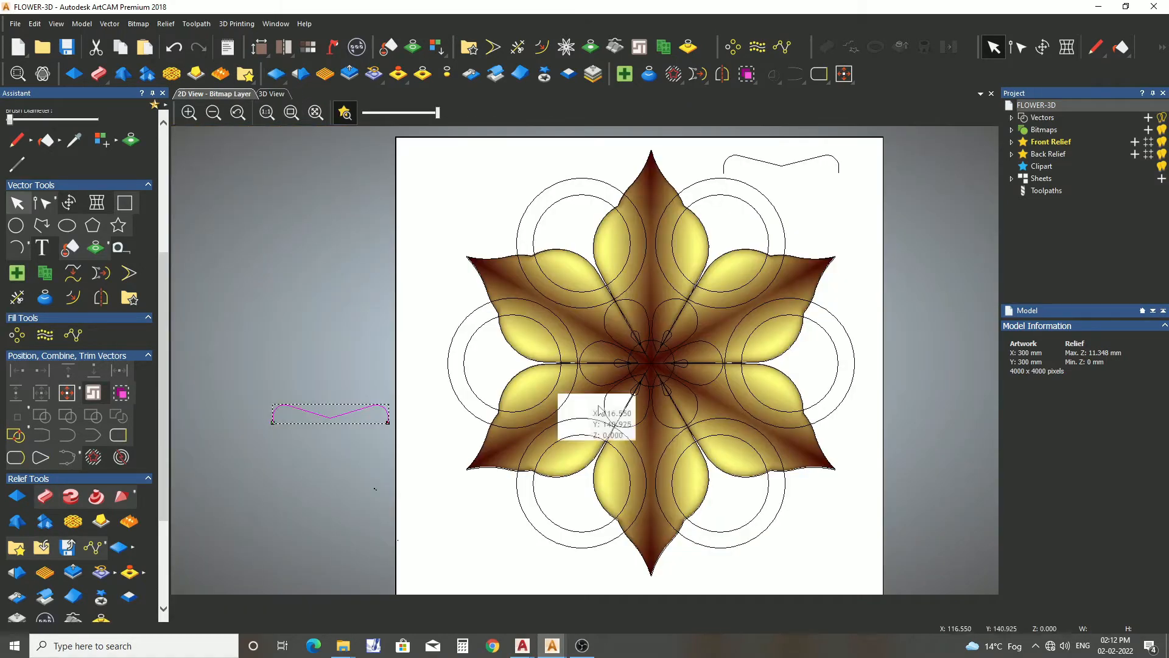
- Recreate the bottom petal with Two Rail Sweep from its two edges and the profile outside the artwork, and close the tool
left_click(609, 508)
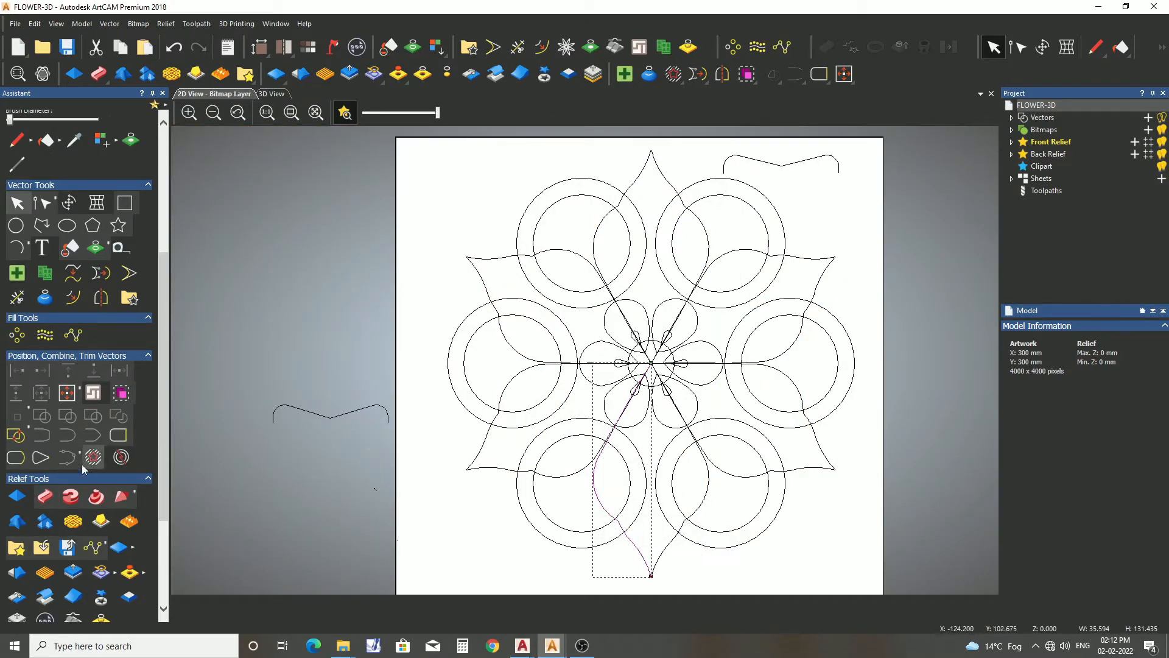
scroll(41, 466, "down", 3)
left_click(51, 423)
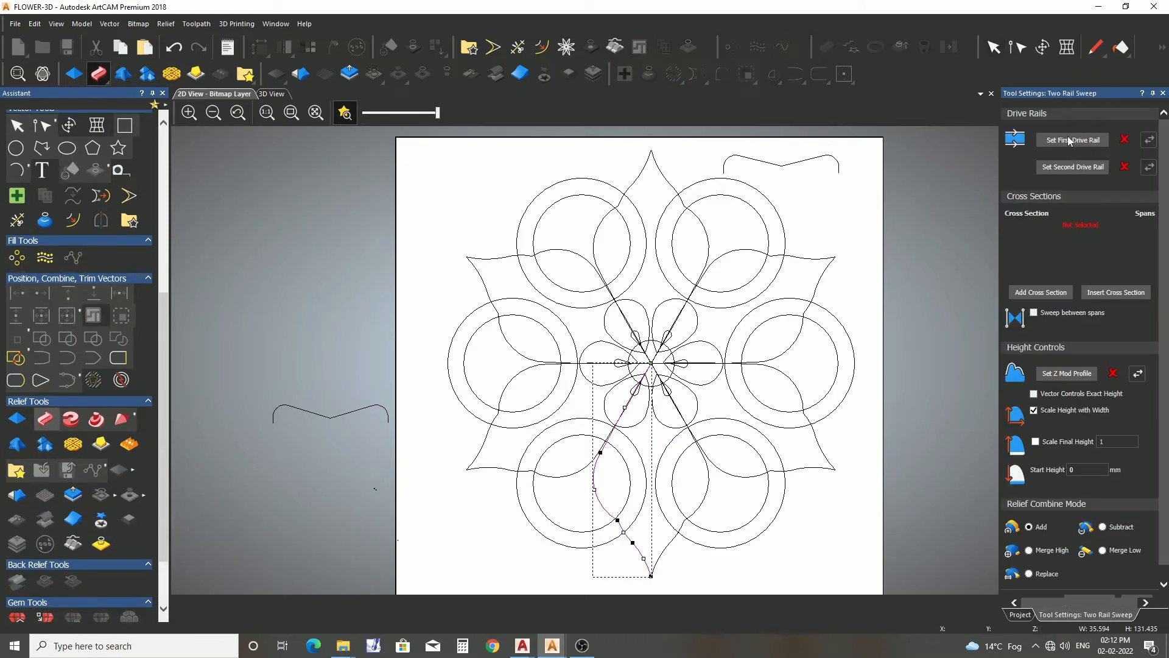
left_click(699, 508)
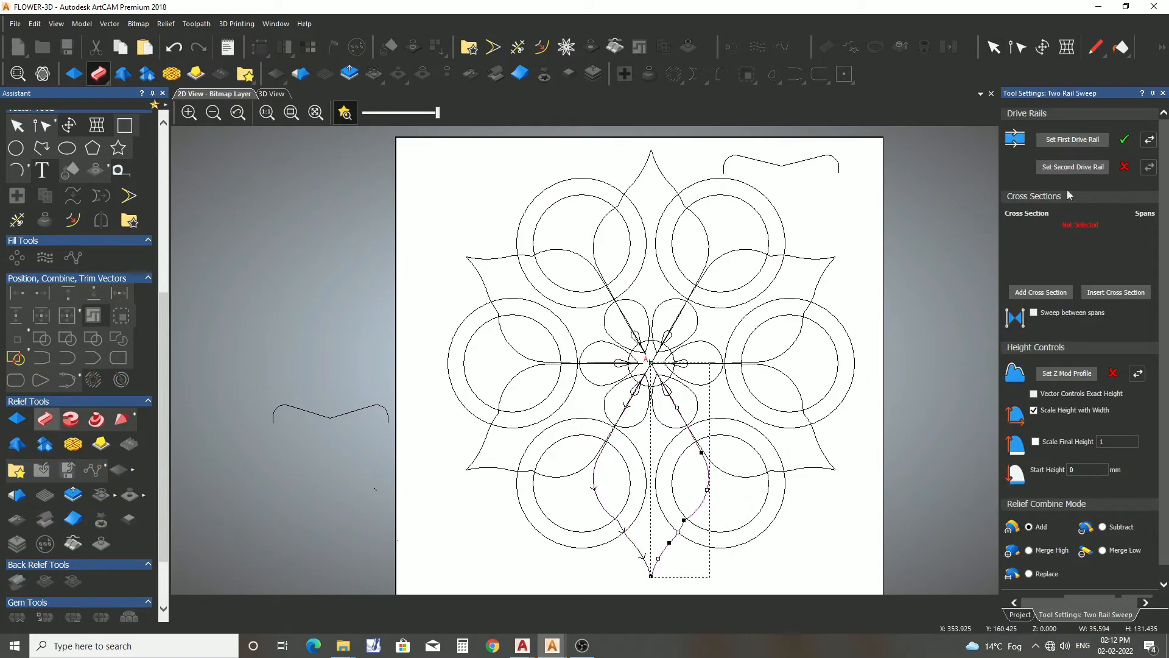
left_click(386, 404)
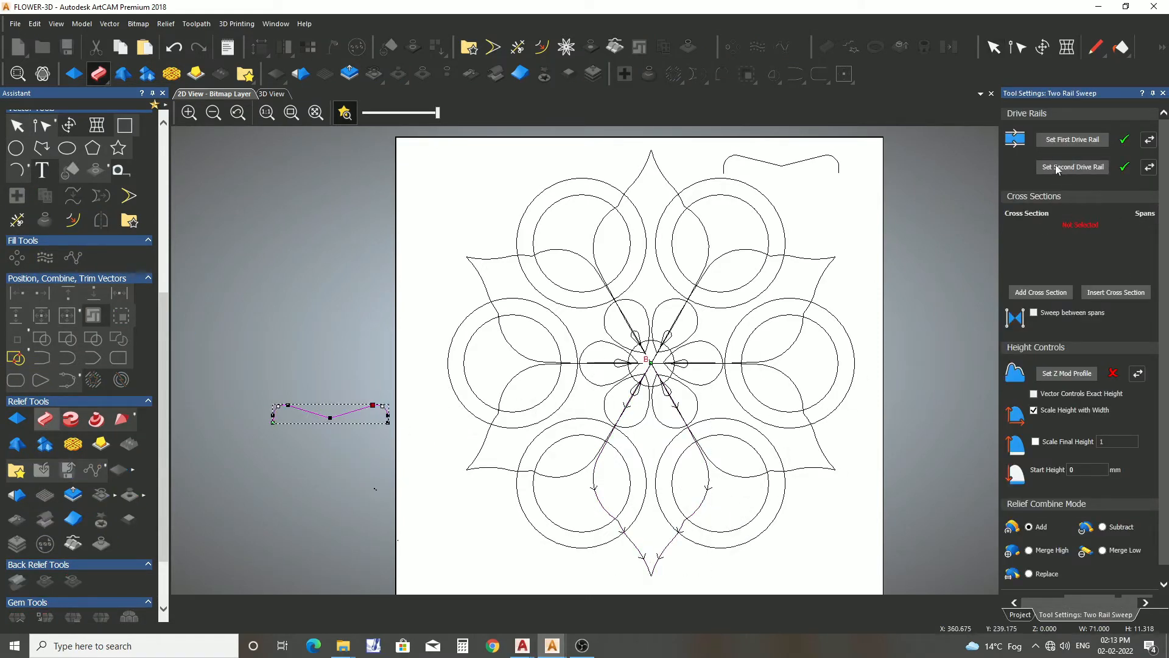
left_click(1032, 293)
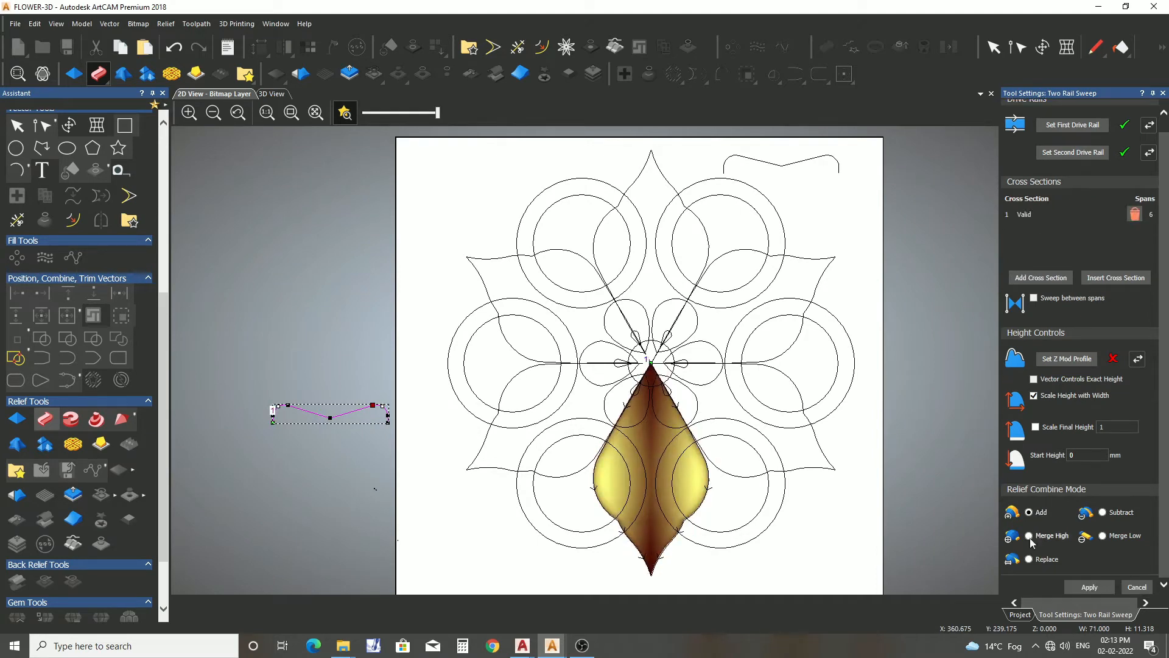
left_click(1145, 587)
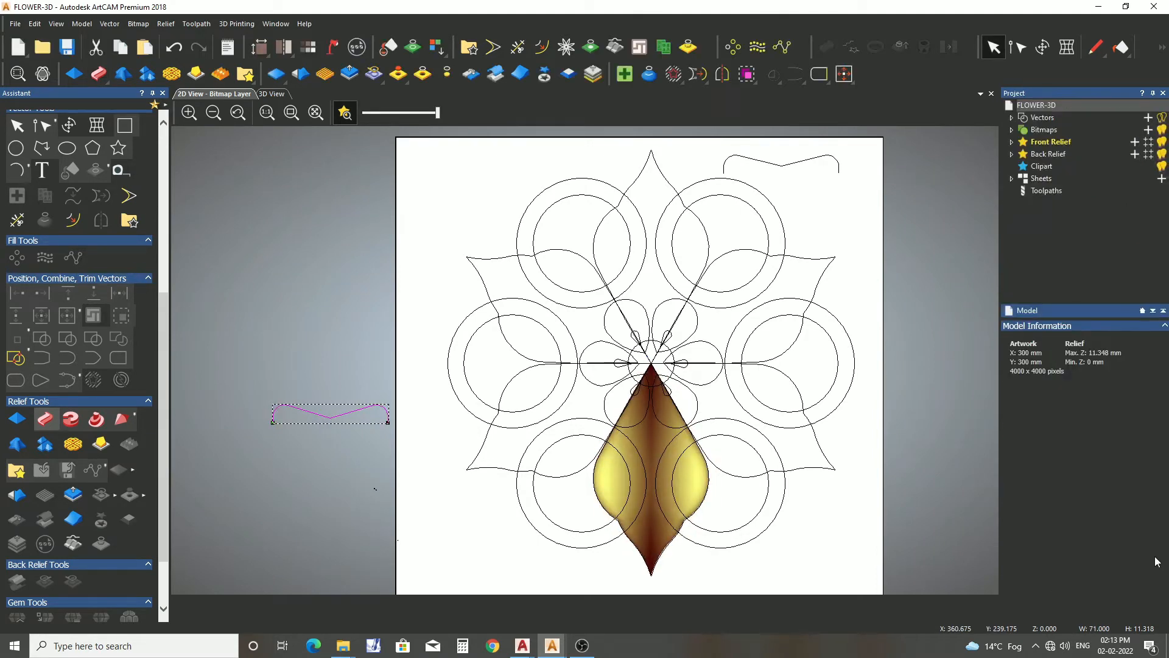
- Sweep the lower-left petal with Two Rail Sweep between its two edges, using the profile outside the artwork and Merge High
left_click(46, 419)
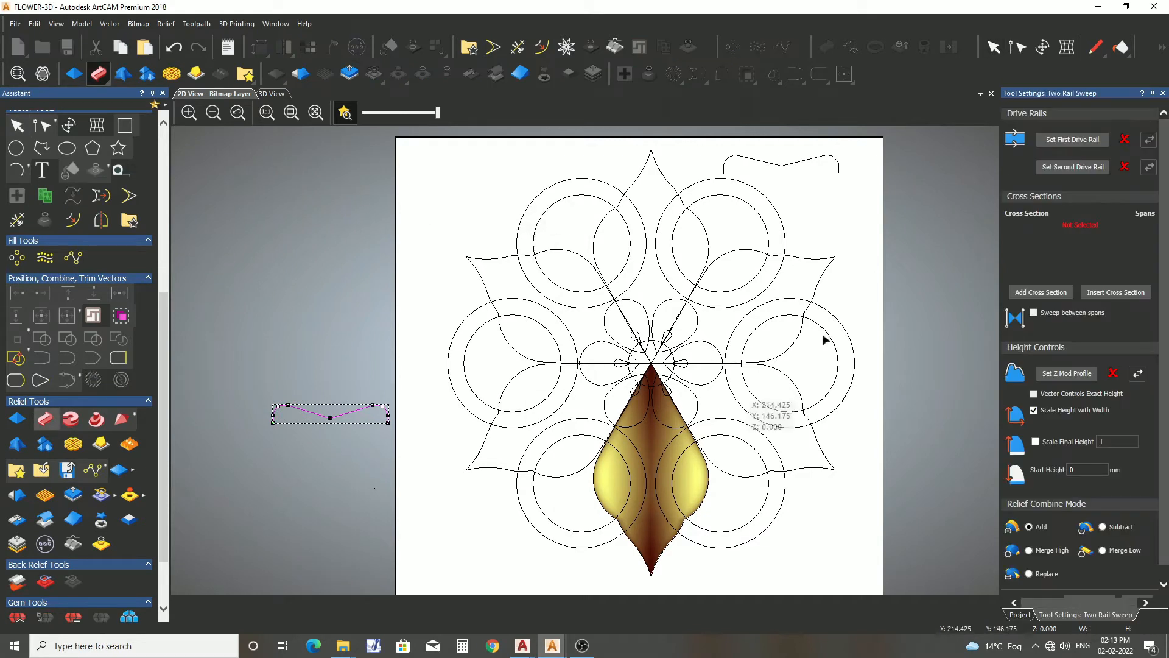
left_click(495, 471)
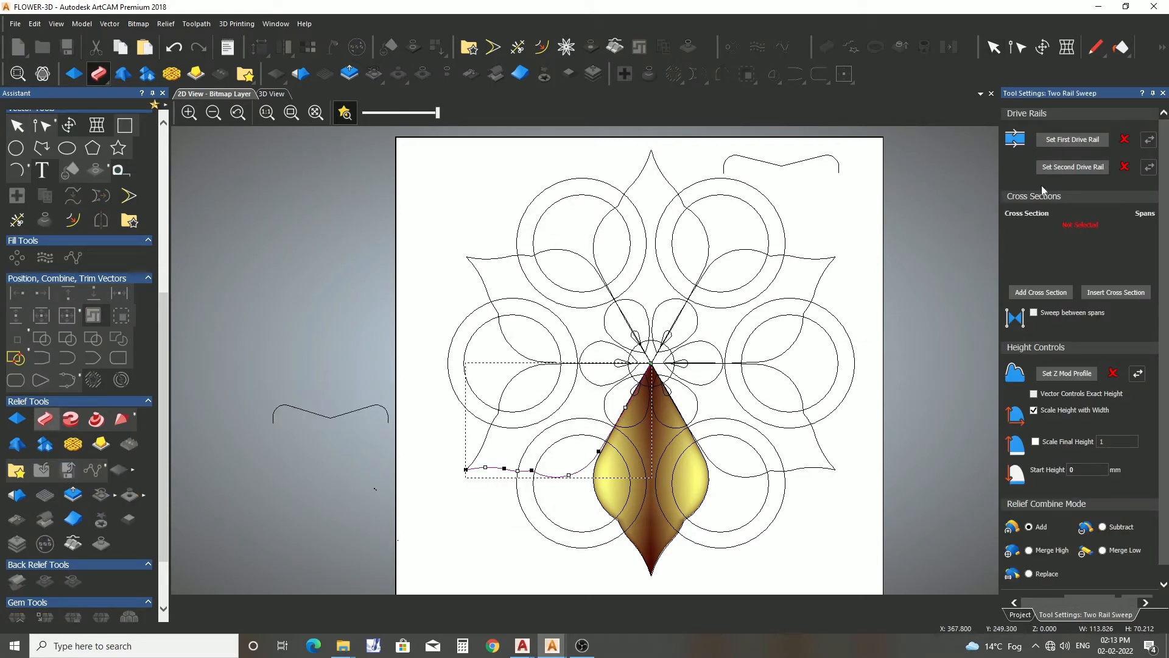
left_click(481, 446)
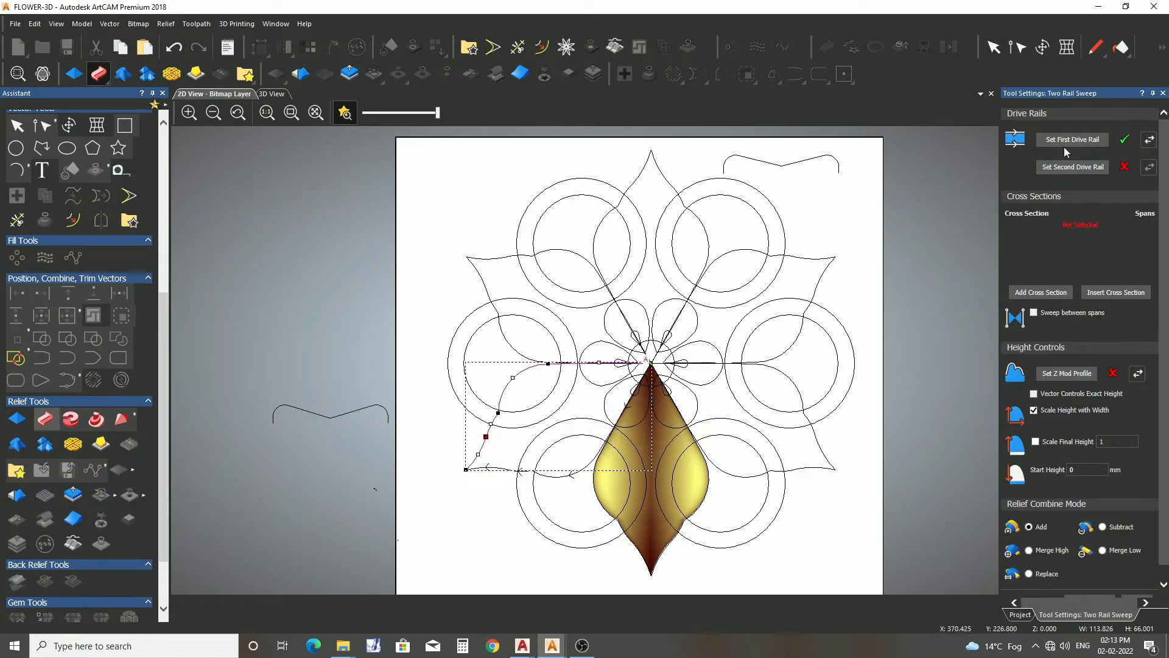
left_click(341, 415)
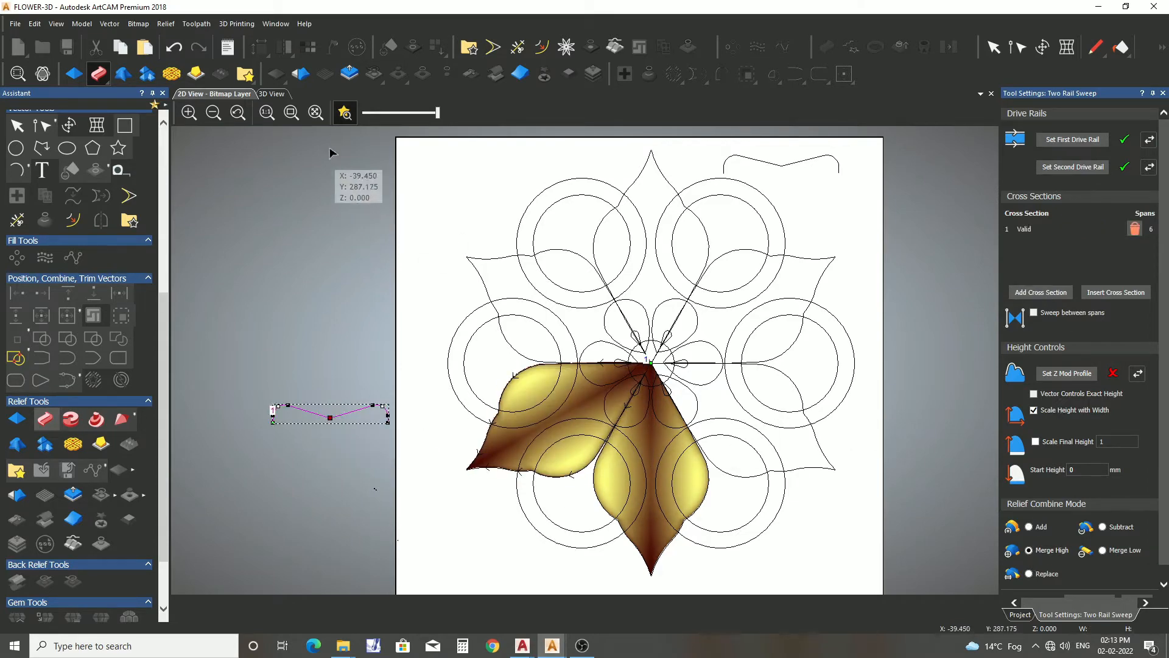
- Examine the lower-left and bottom petals in the 3D view and close the sweep tool
left_click(272, 93)
scroll(626, 411, "up", 5)
left_click_drag(625, 411, 693, 334)
scroll(671, 384, "down", 3)
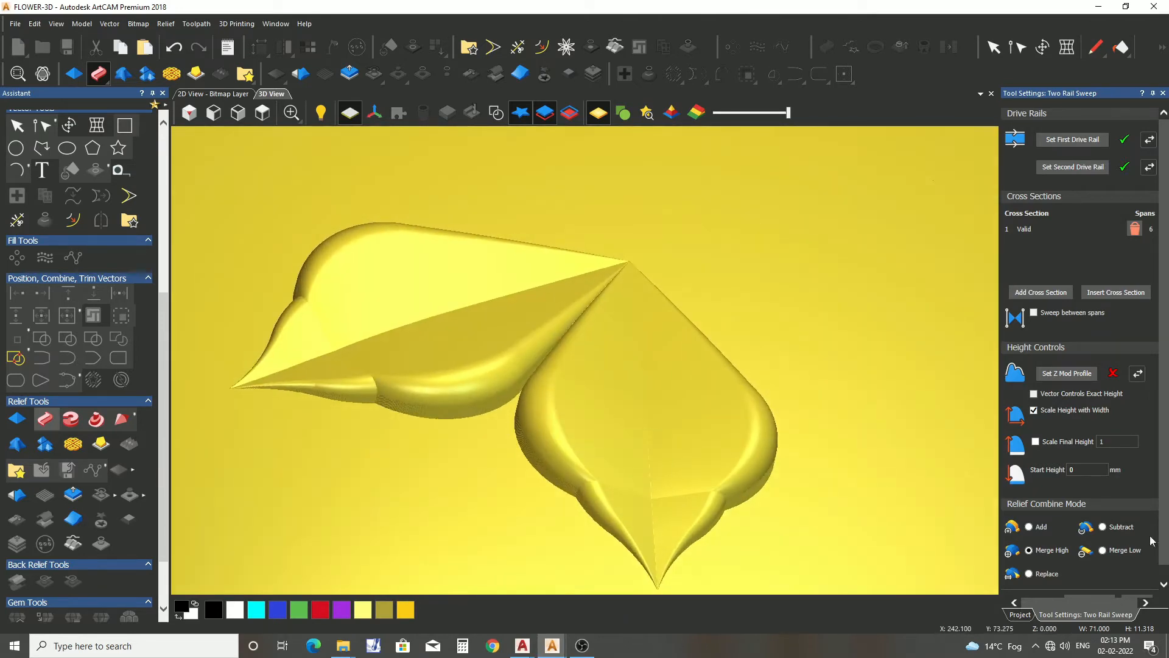
scroll(1133, 539, "down", 1)
left_click(1136, 588)
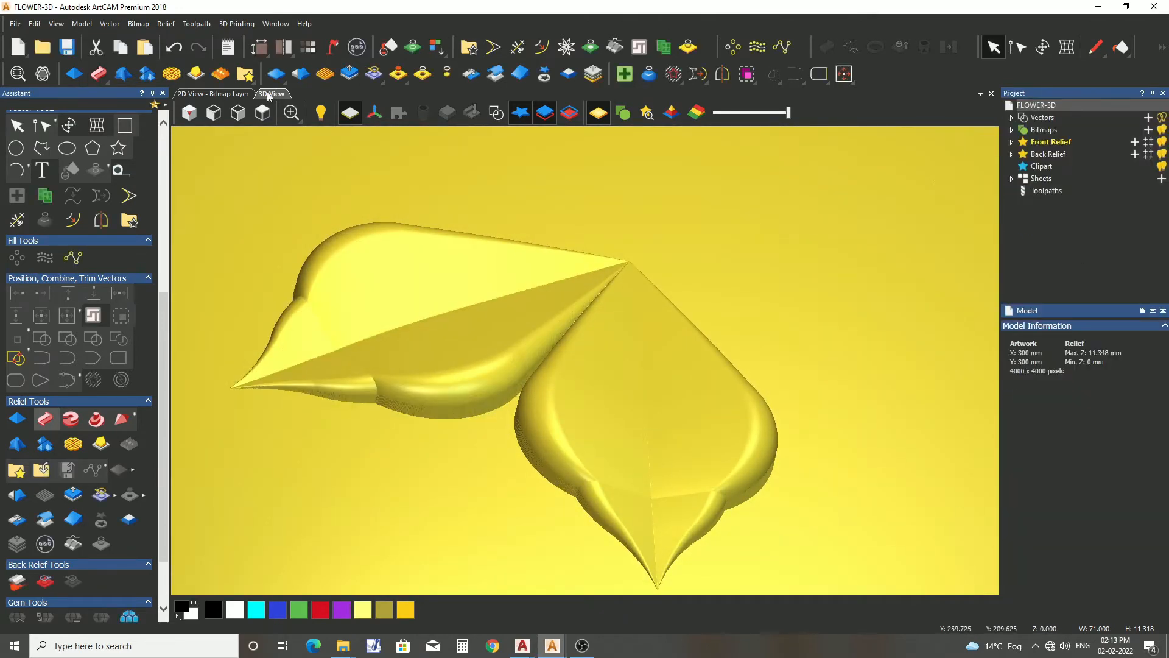
- Sweep the upper-left petal with Two Rail Sweep from its two edges and the profile outside the artwork
left_click(213, 93)
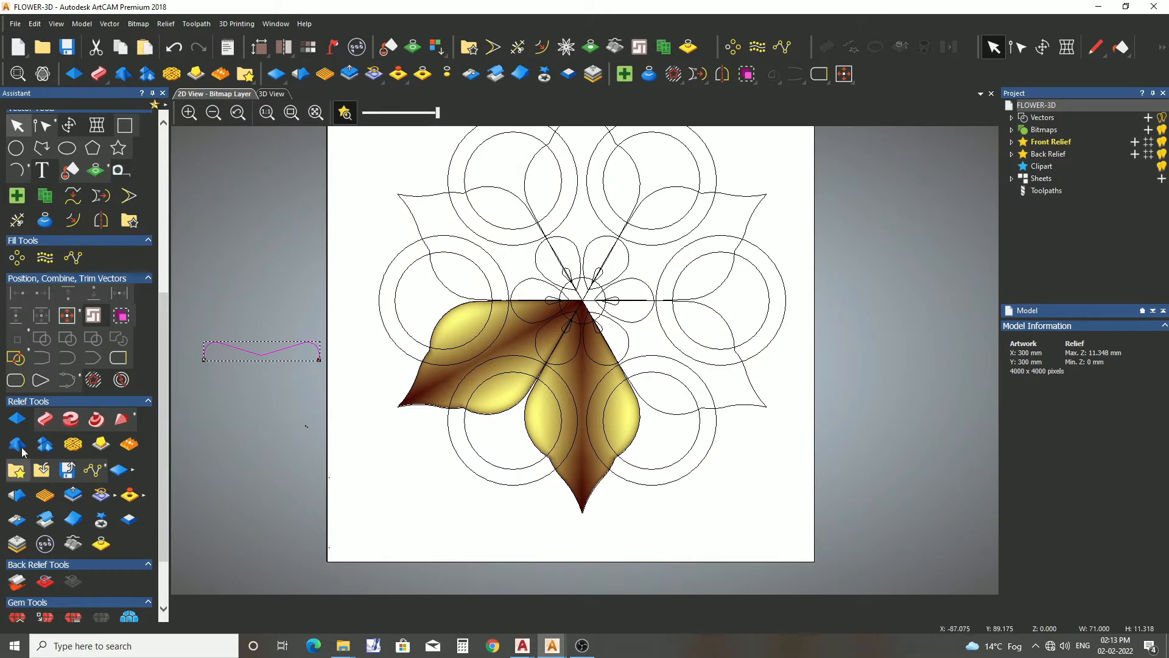
left_click(45, 420)
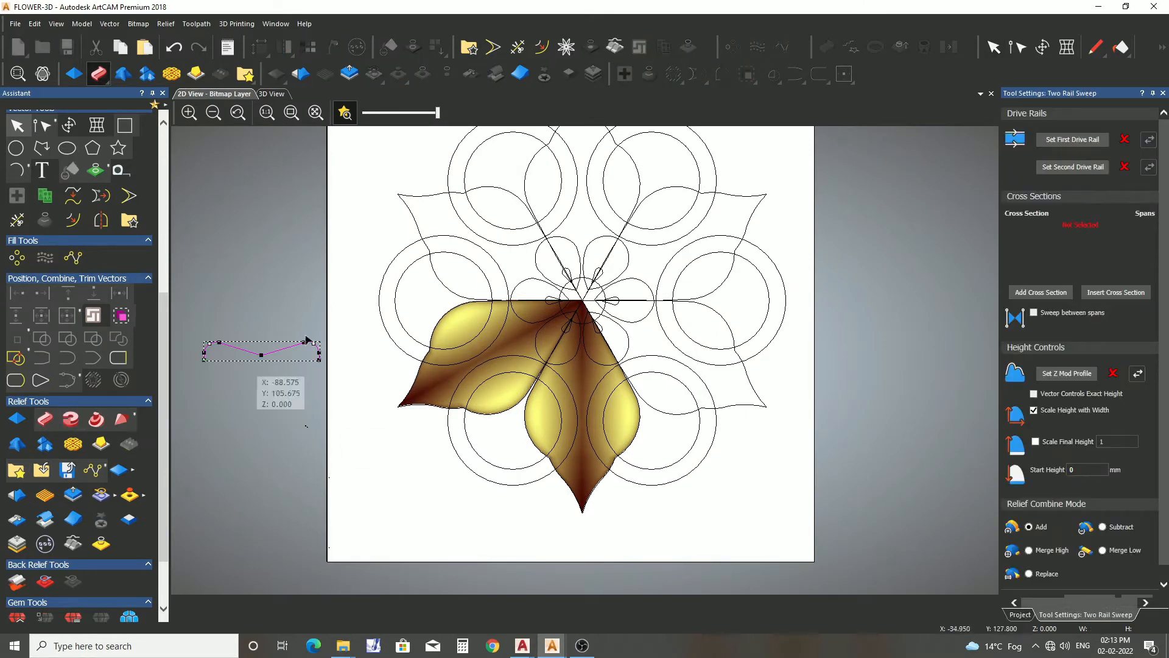
left_click(444, 192)
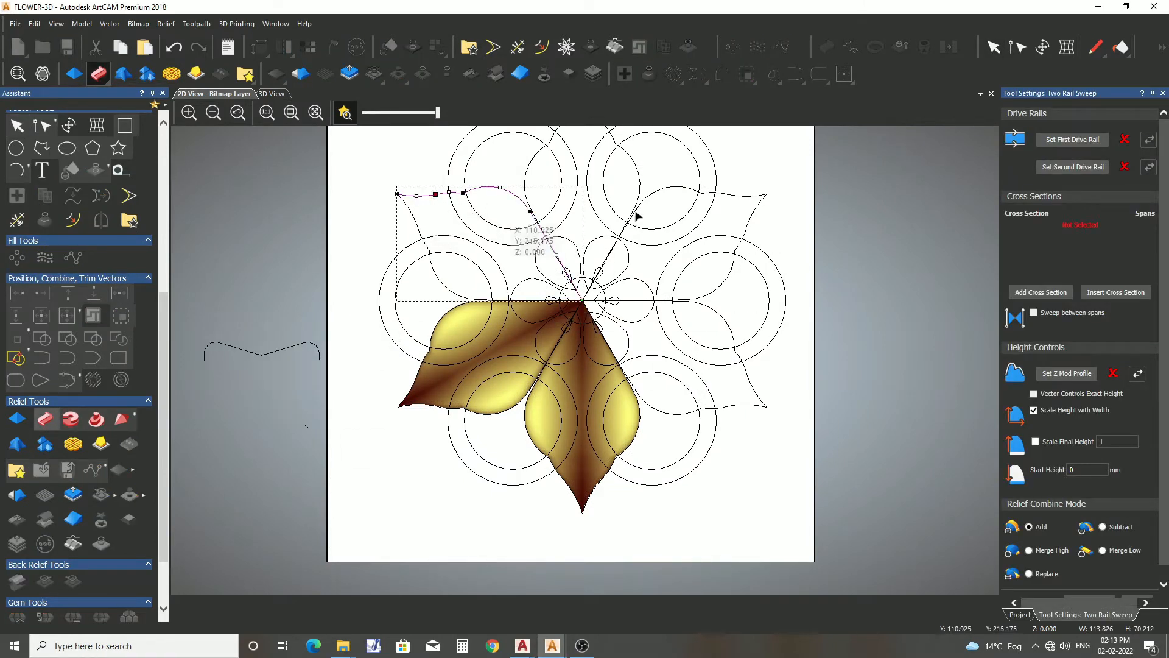
left_click(415, 226)
left_click(1068, 167)
left_click(291, 349)
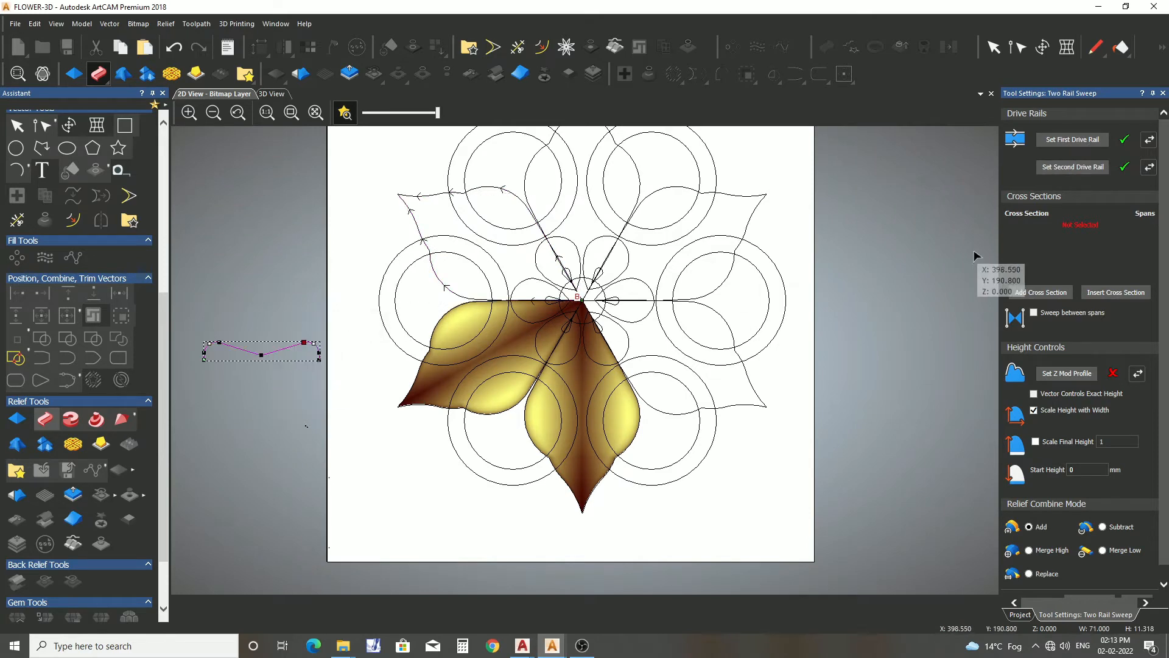
left_click(1042, 295)
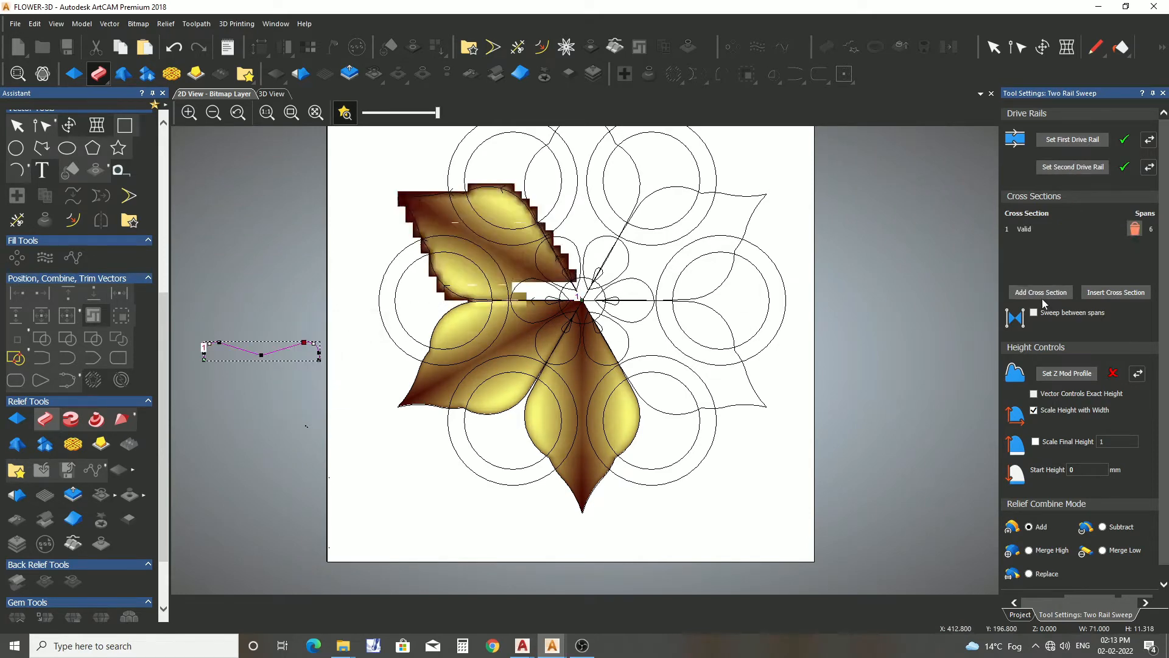
scroll(1083, 585, "down", 1)
left_click(1091, 588)
- Try to sweep the top petal in the same session by replacing both drive rails with its edges and choosing Merge High
middle_click_drag(631, 172, 632, 258)
scroll(632, 257, "down", 1)
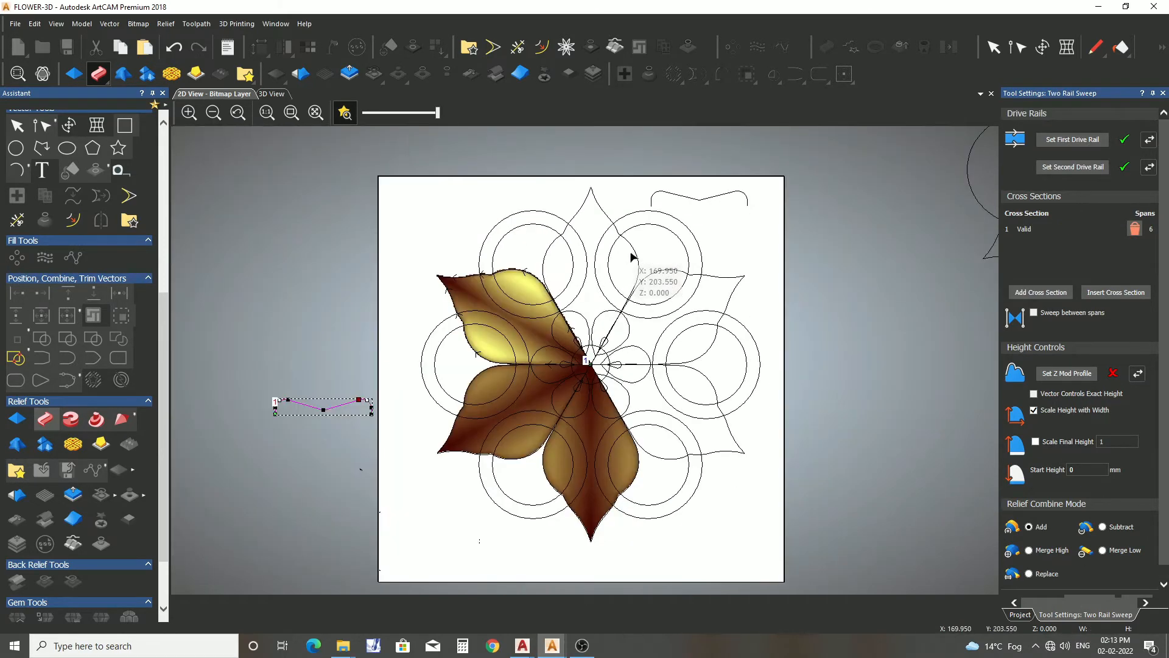
scroll(632, 257, "up", 2)
left_click(632, 257)
left_click(1081, 145)
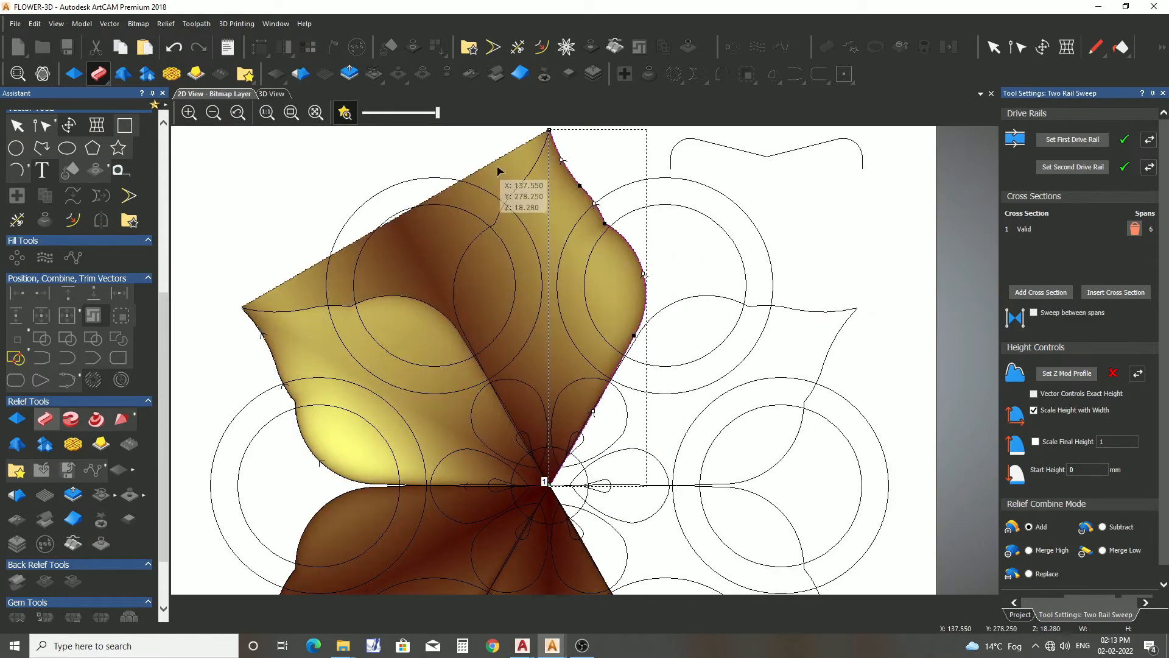
left_click(510, 195)
left_click(1073, 168)
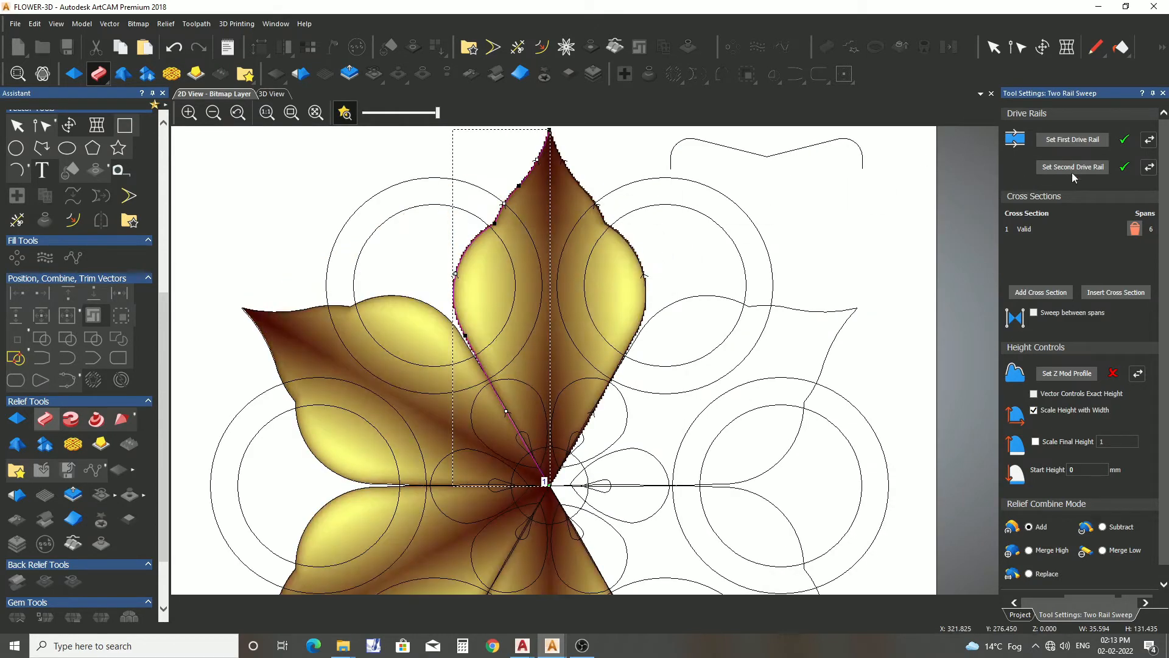
scroll(1060, 543, "down", 1)
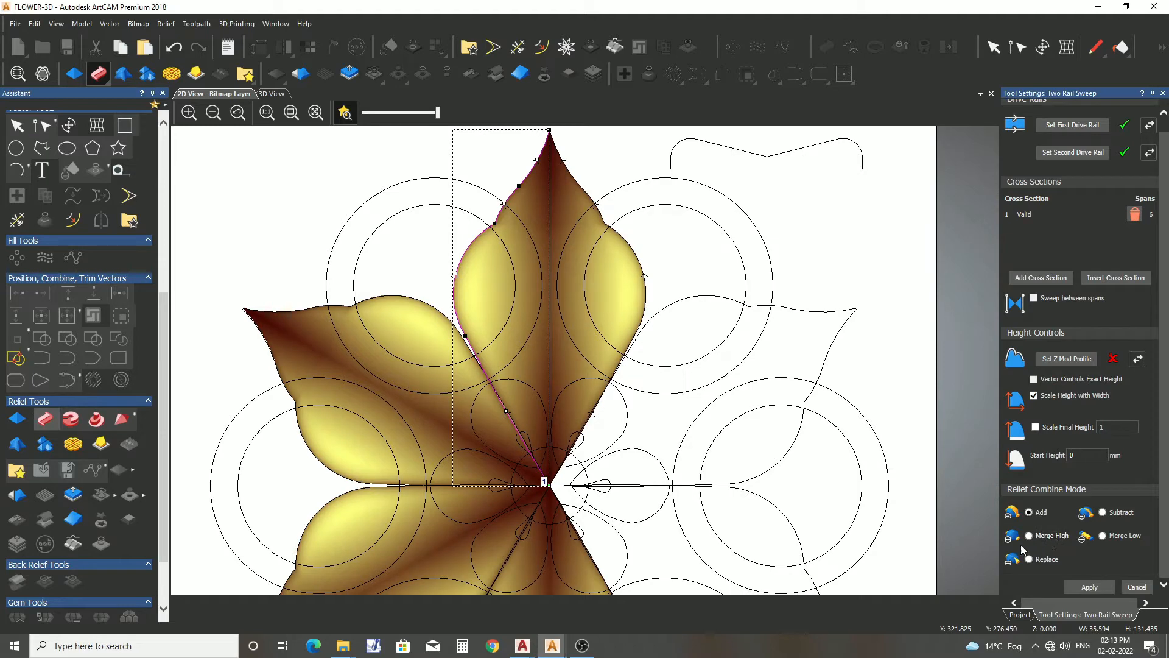
left_click(1029, 536)
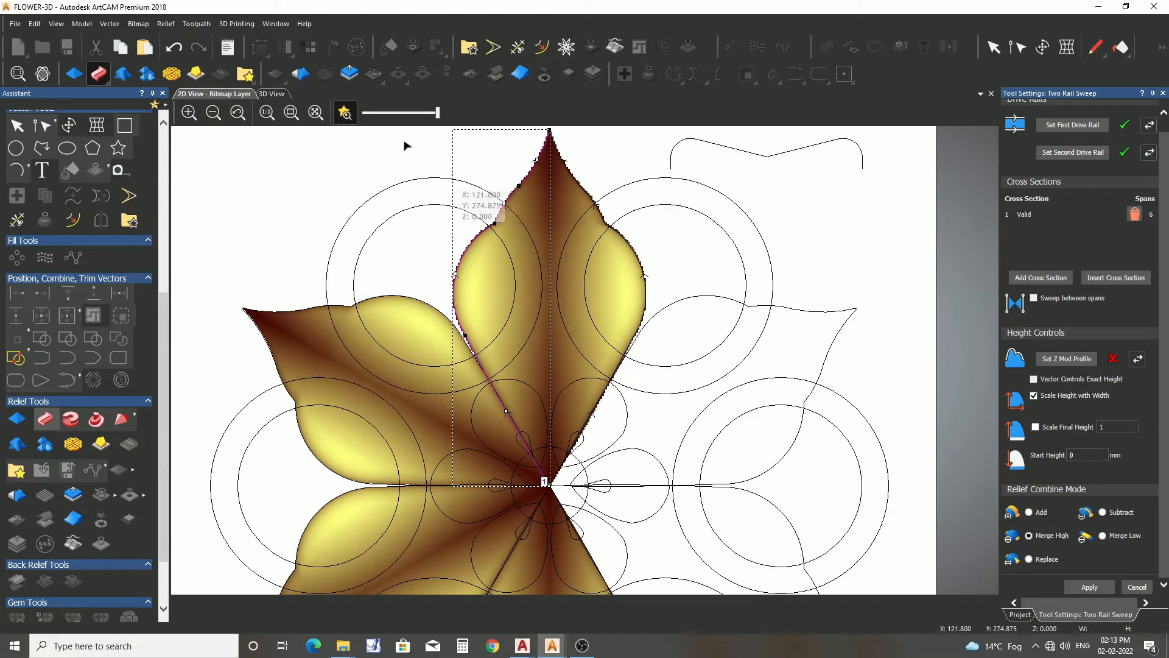
- Undo the top petal's sweep, set the combine mode to Merge High for the upper-left petal and close the tool
left_click(272, 94)
key("ctrl+z")
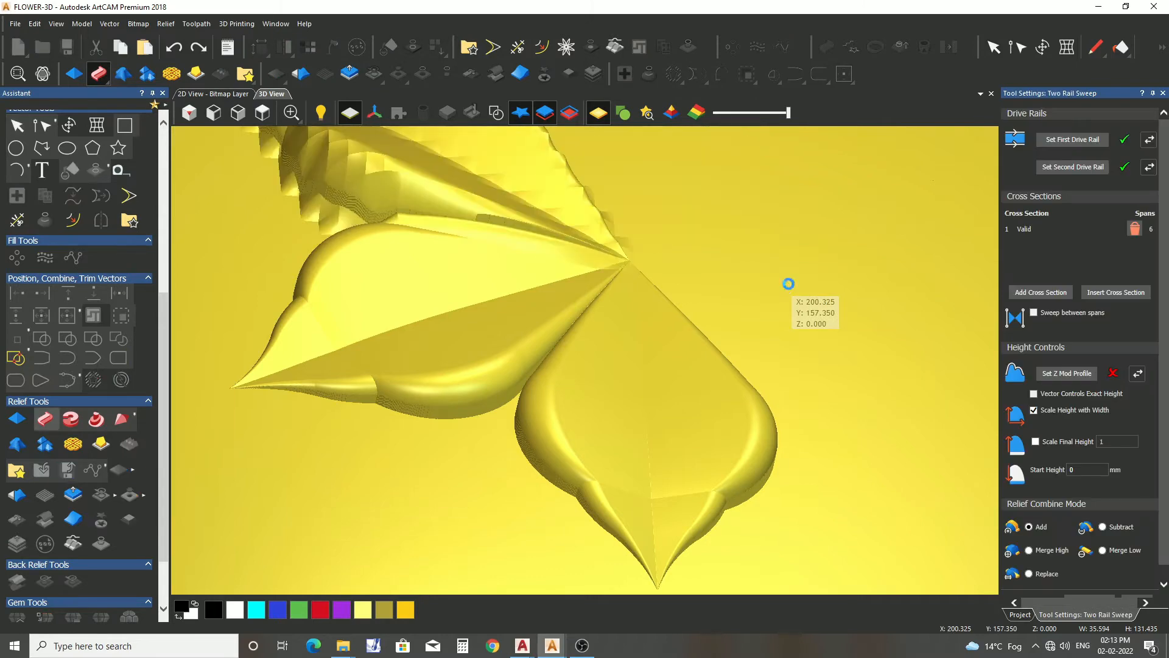
left_click(1030, 551)
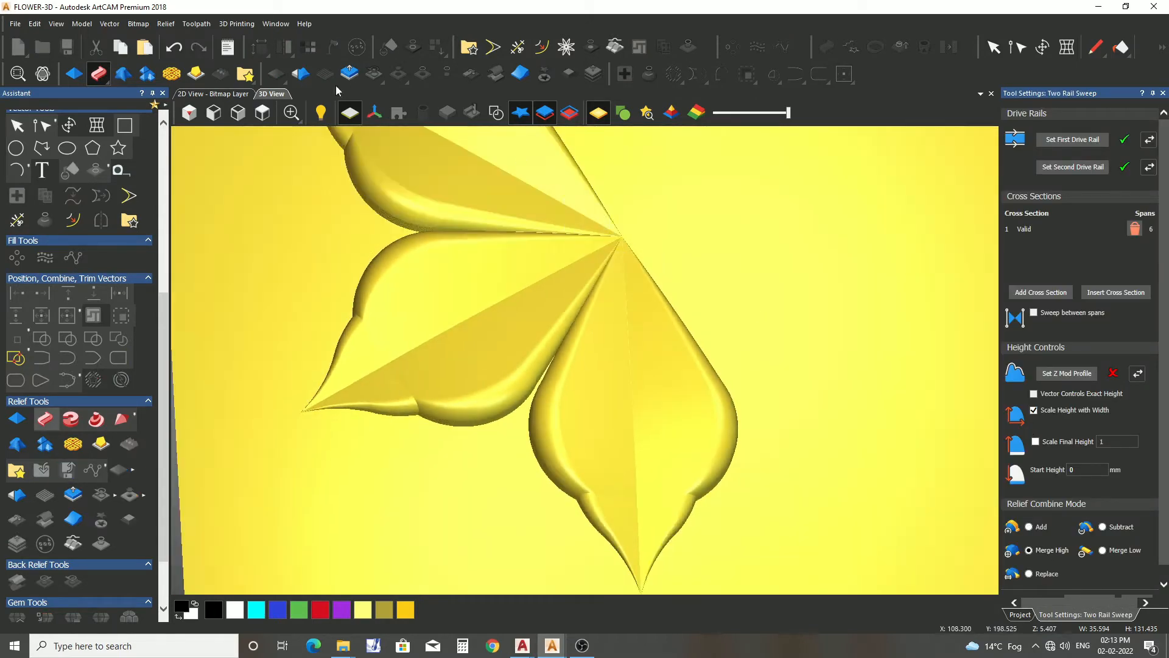
left_click(221, 96)
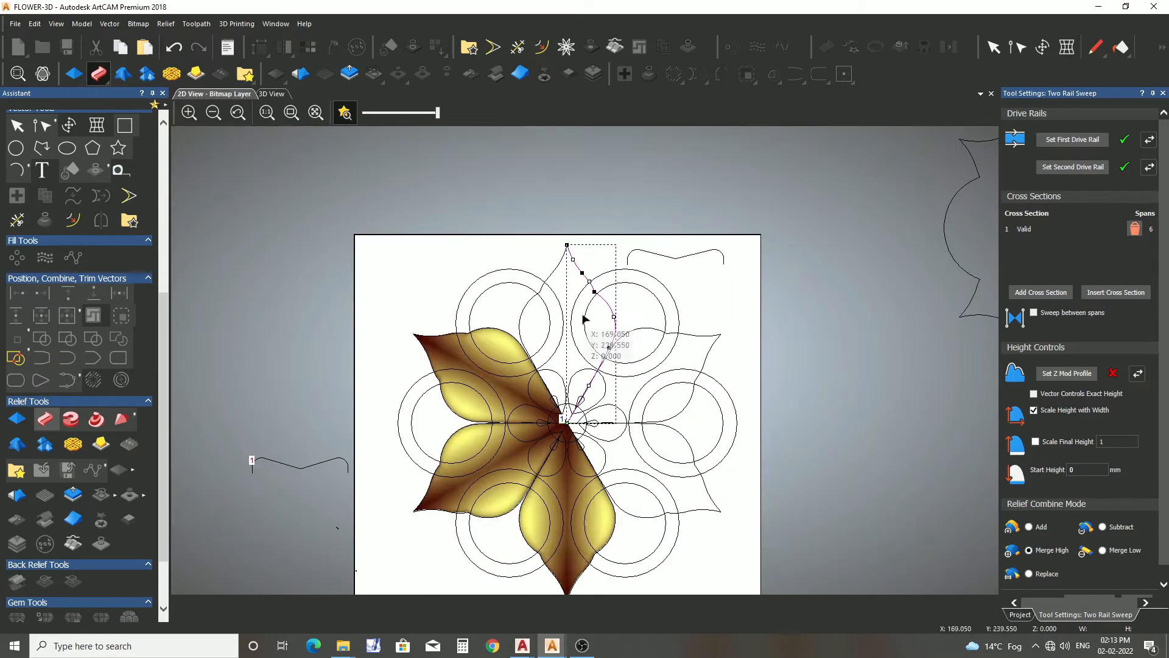
scroll(1090, 592, "down", 1)
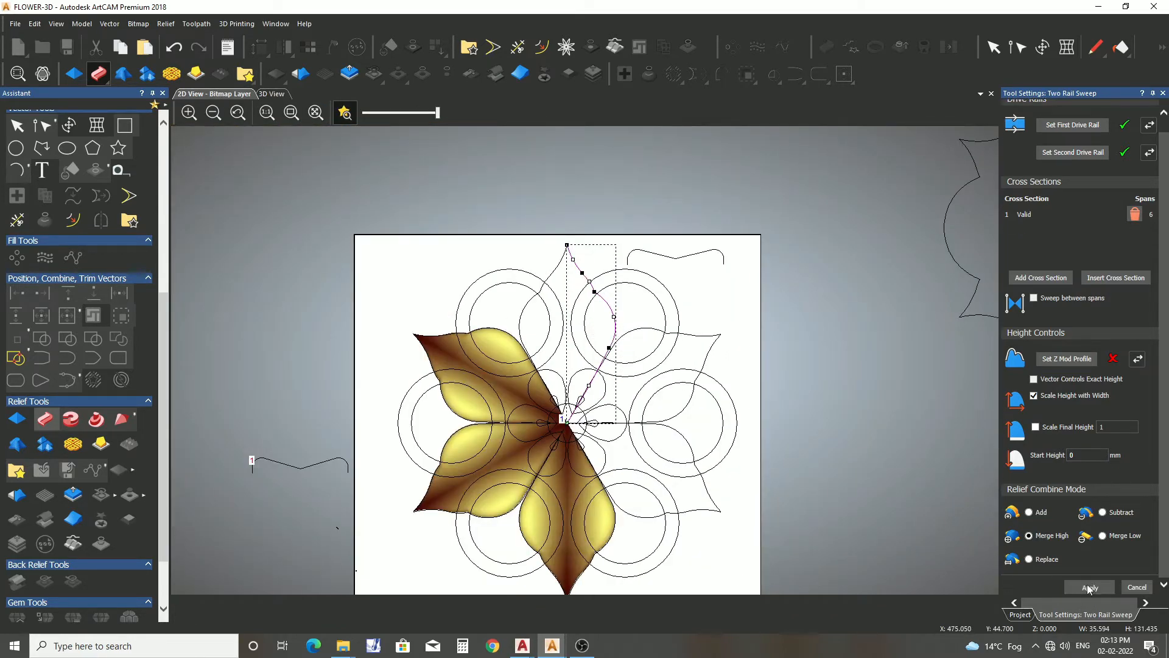
left_click(1146, 592)
- Examine the three swept petals from above and at an angle in the 3D view
scroll(546, 277, "up", 2)
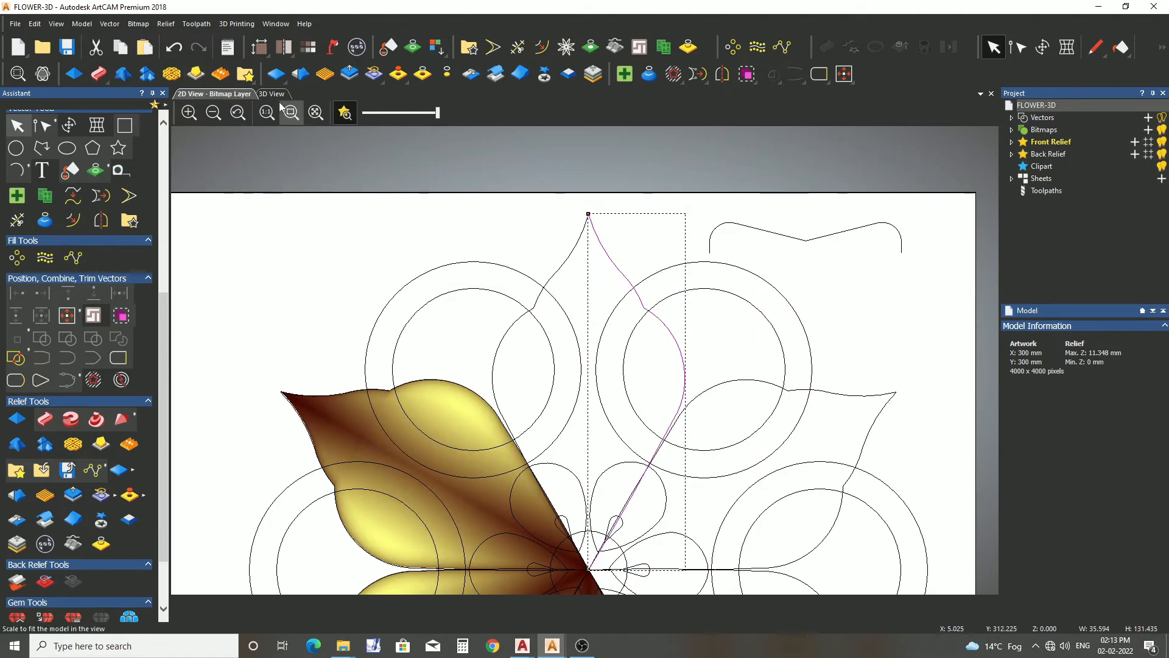
left_click(271, 94)
left_click_drag(521, 338, 638, 342)
left_click(262, 113)
scroll(355, 356, "up", 2)
scroll(383, 362, "up", 4)
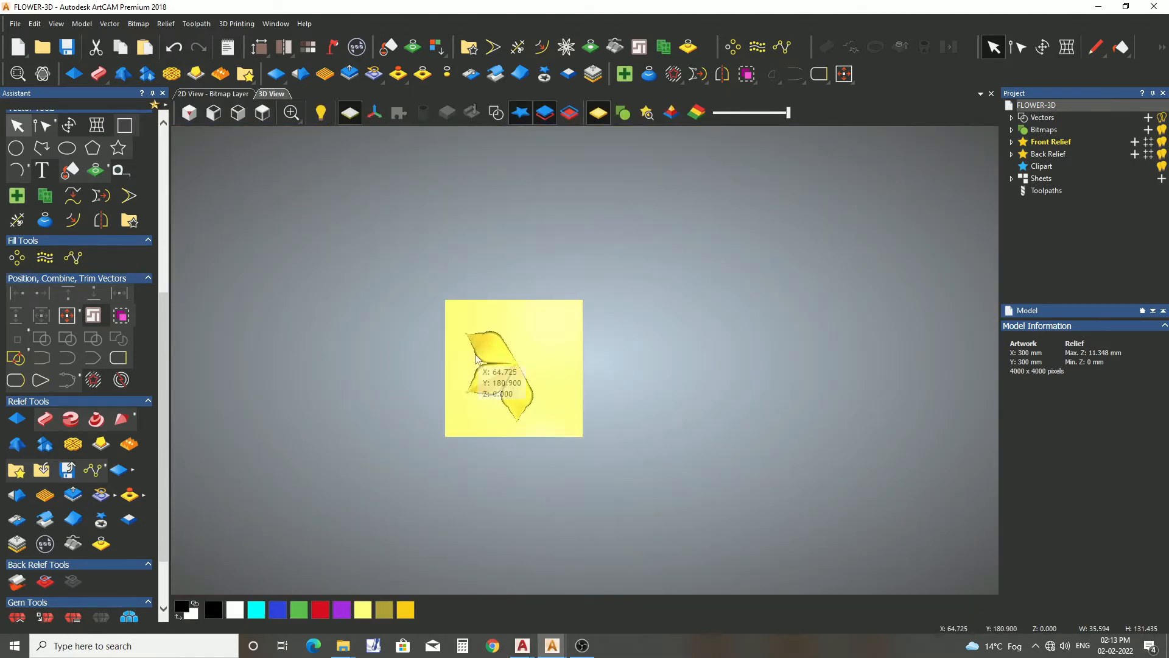
scroll(478, 359, "up", 2)
scroll(627, 402, "up", 2)
scroll(407, 402, "up", 2)
left_click_drag(431, 405, 445, 374)
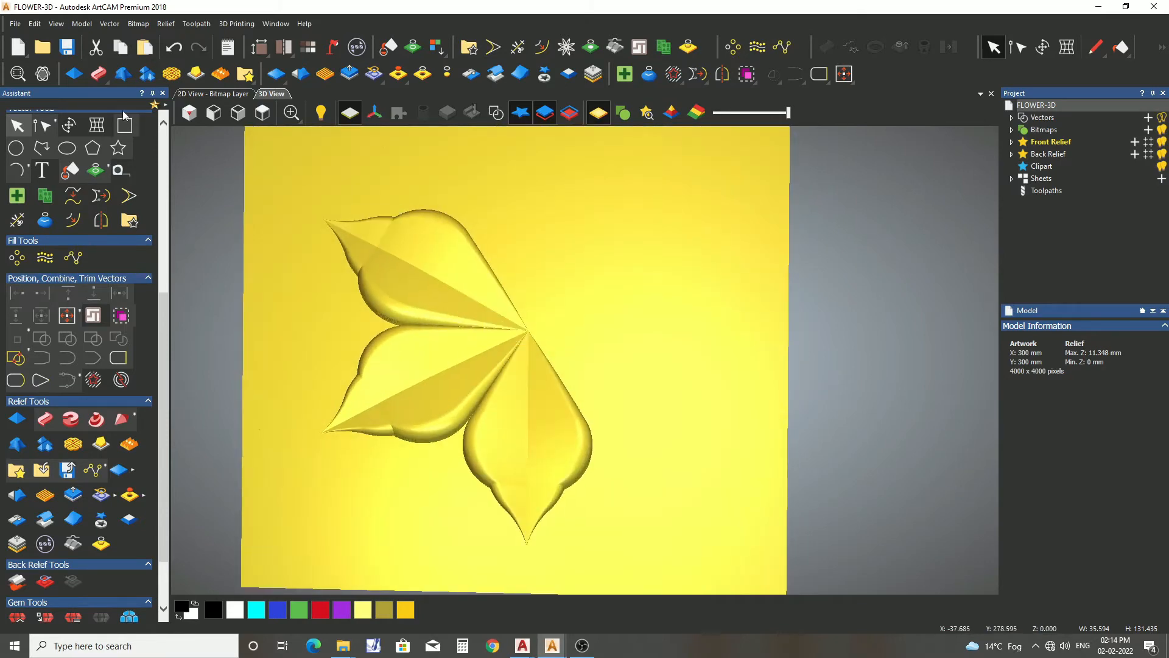
- Sweep the top petal in the 2D view with Two Rail Sweep from its two edges and the outside profile, and close the tool
left_click(207, 93)
scroll(472, 414, "down", 3)
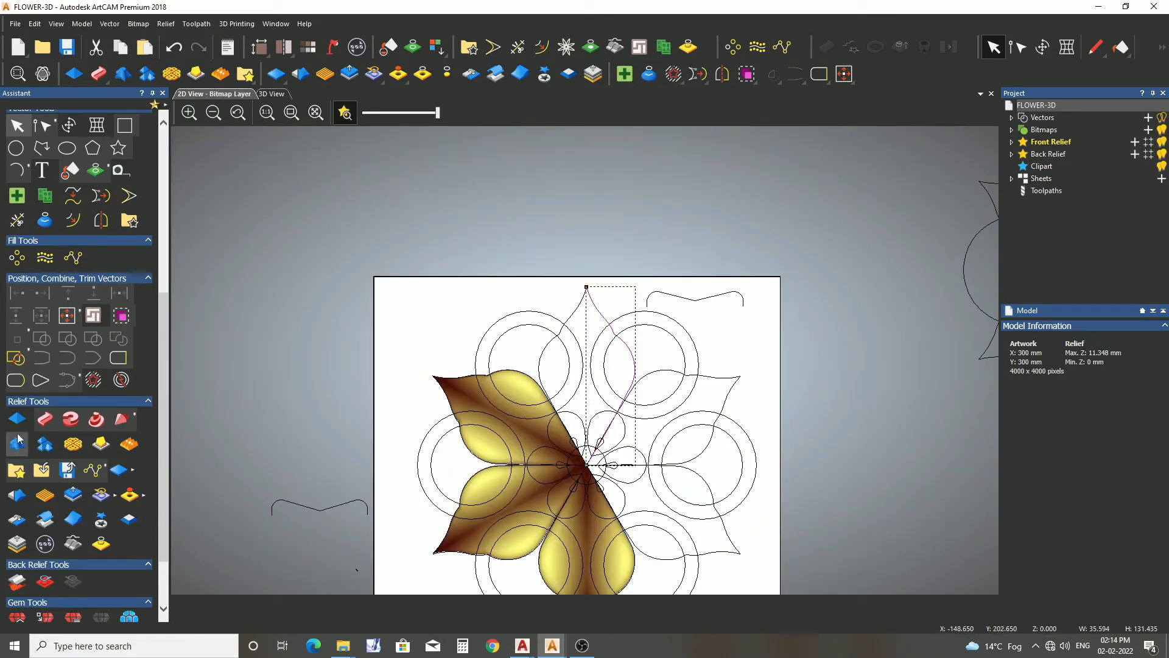
left_click(46, 420)
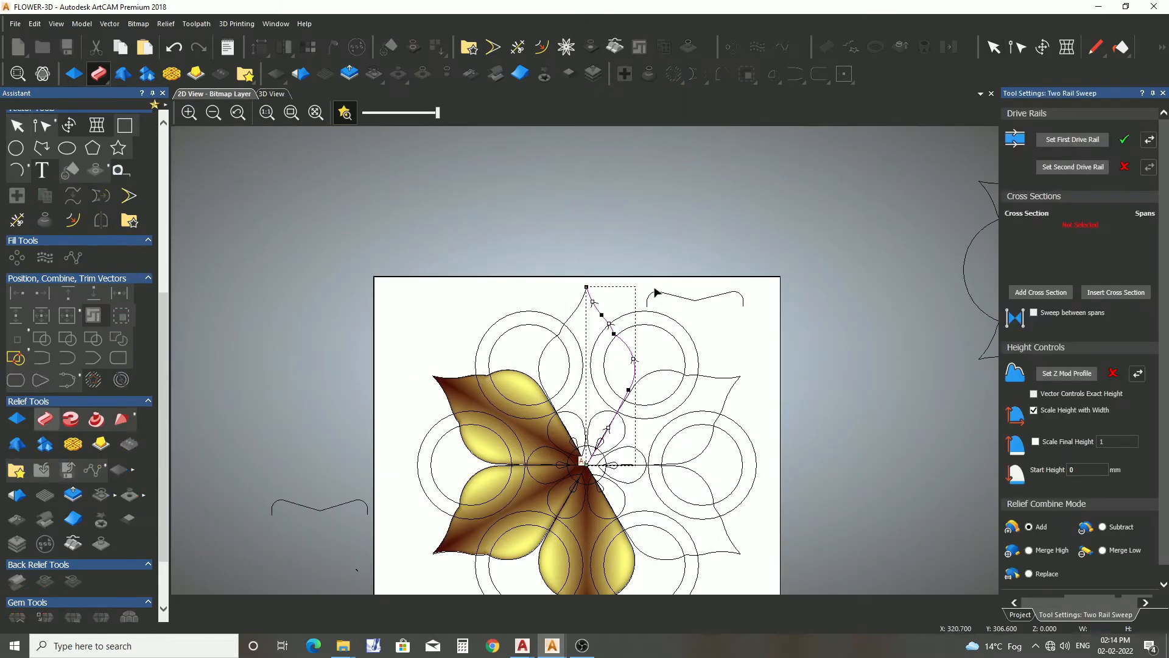
left_click(576, 303)
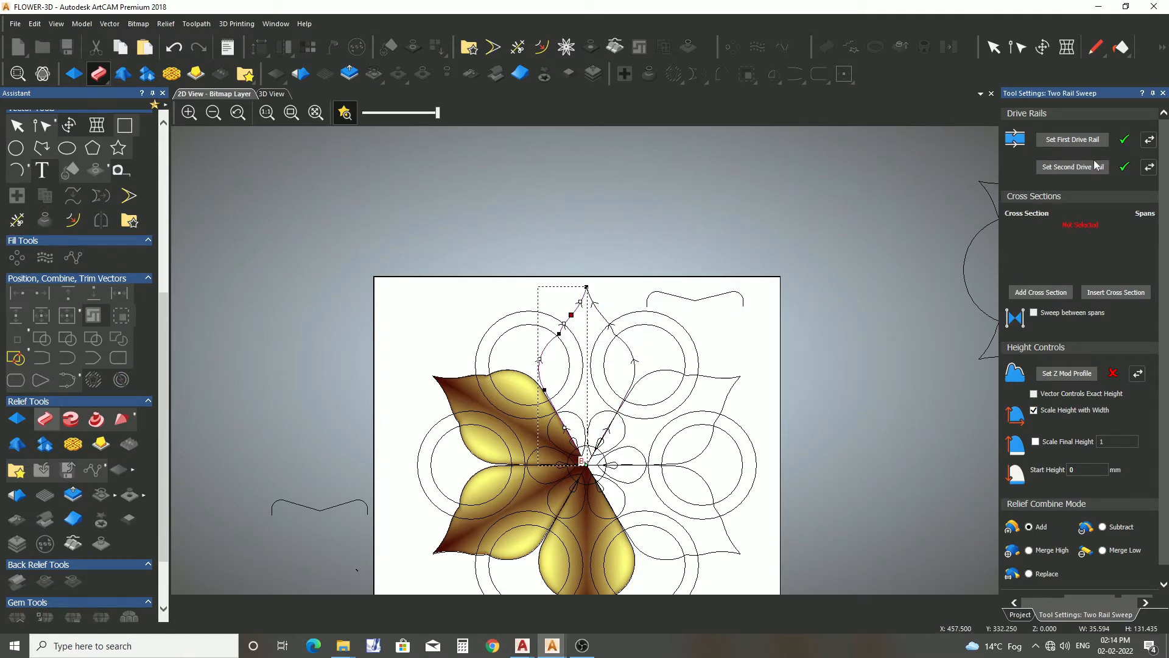
scroll(592, 344, "down", 1)
scroll(536, 406, "up", 1)
left_click_drag(368, 444, 351, 486)
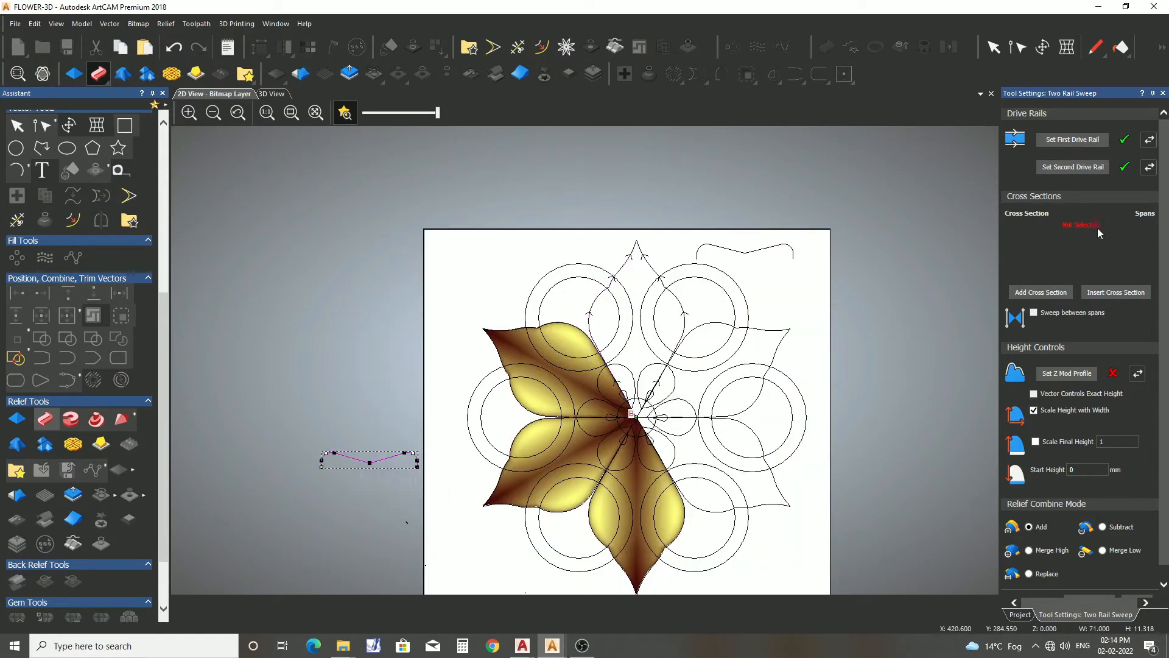
left_click(1037, 292)
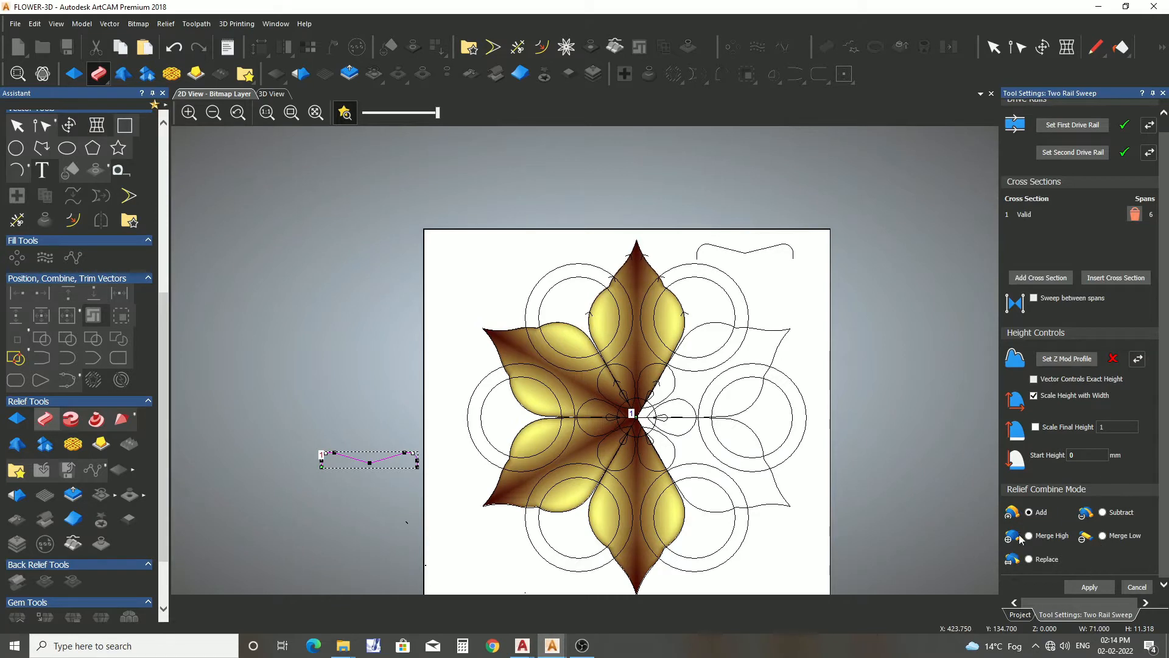
left_click(1137, 588)
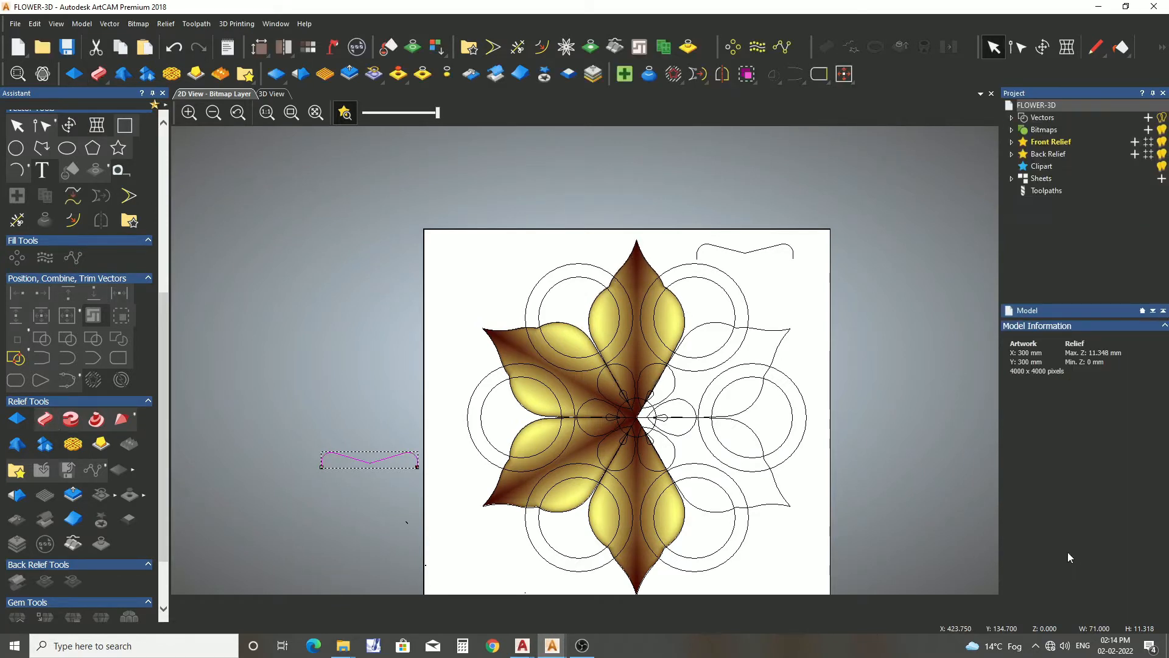
- Sweep the upper-right petal with Two Rail Sweep between its two edges, using the outside profile and Merge High
left_click(760, 331)
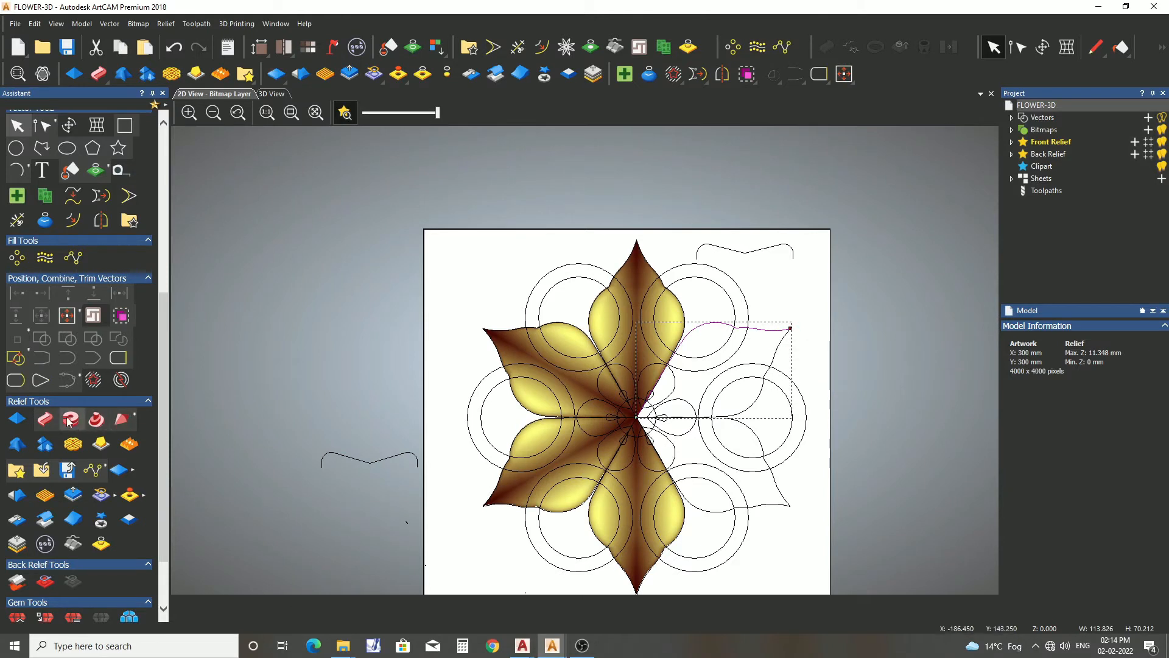
left_click(45, 419)
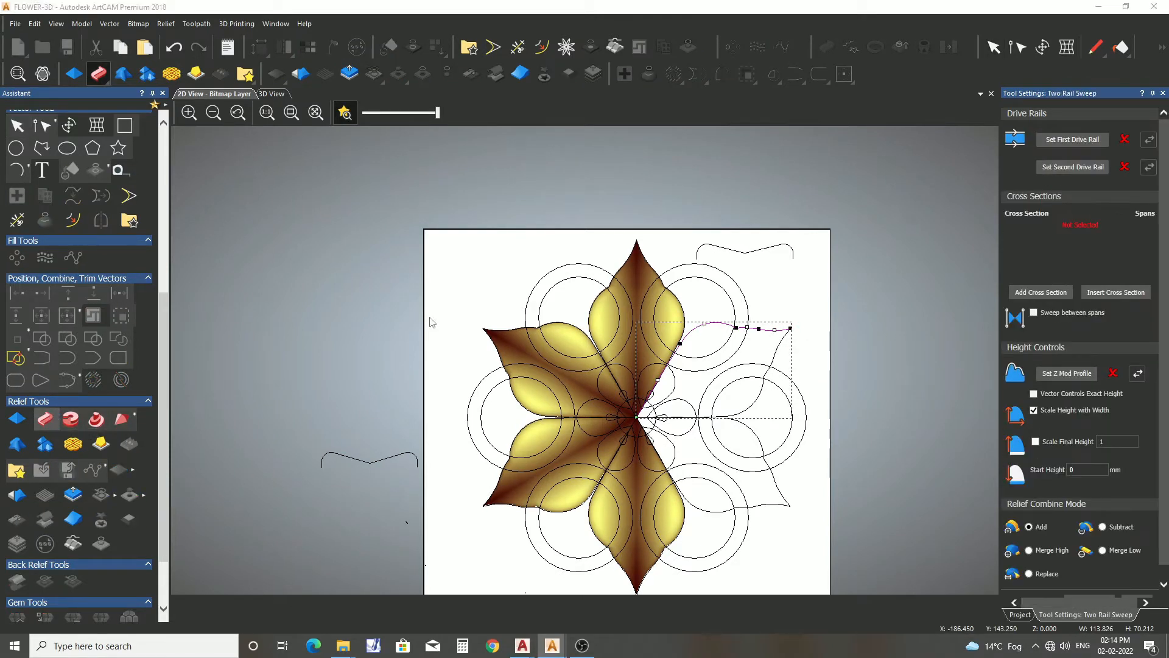
left_click(778, 347)
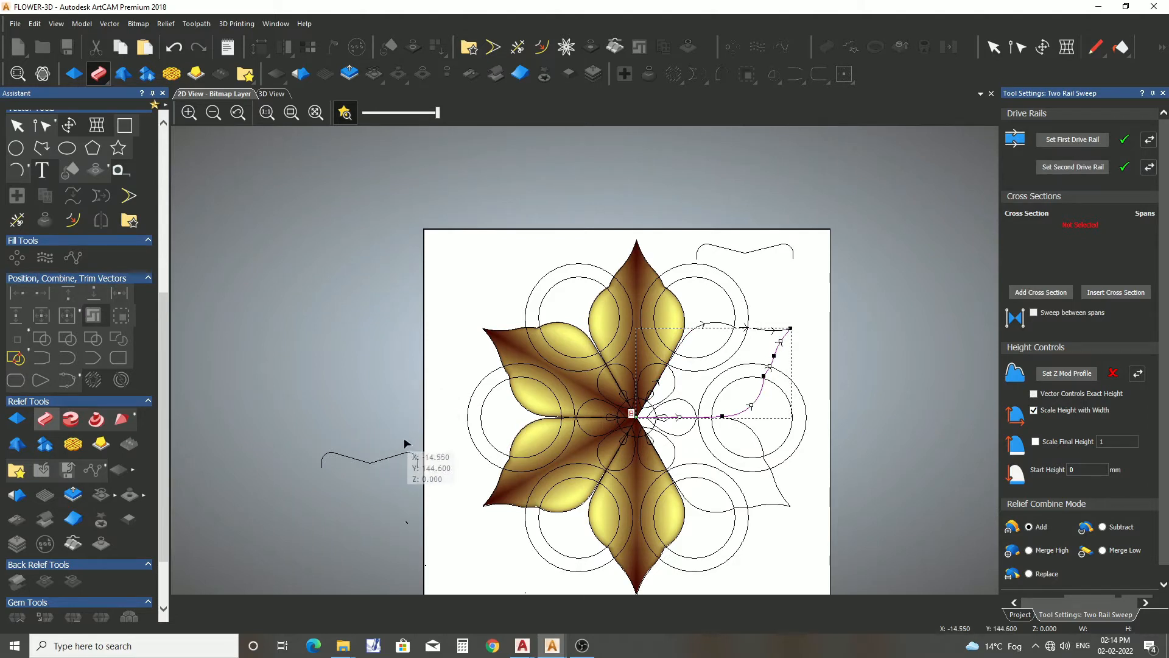
left_click(393, 457)
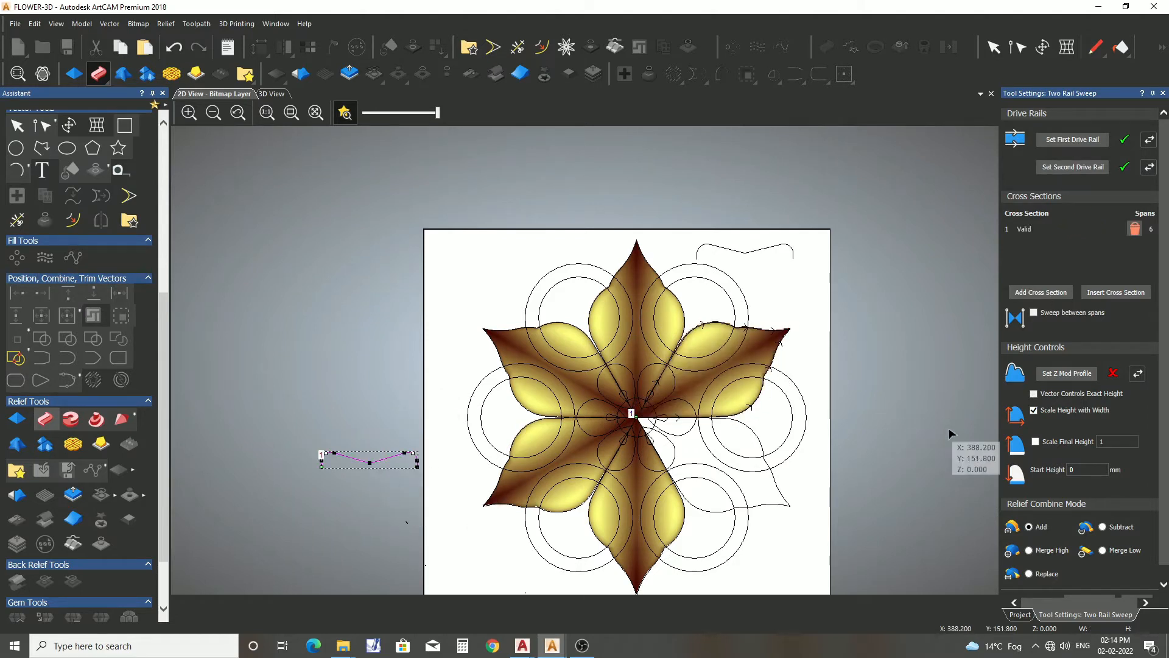
scroll(1055, 536, "down", 1)
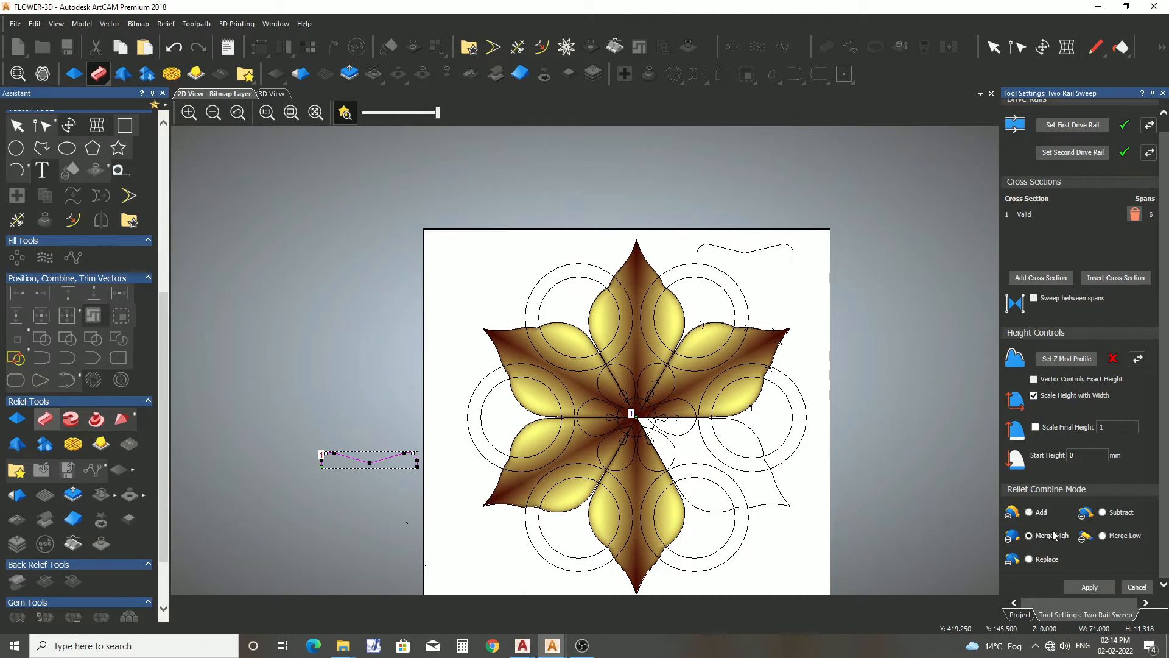
- Sweep the lower-right petal between its two edges with Two Rail Sweep and Merge High, close the tool and check the flower in 3D
left_click(786, 500)
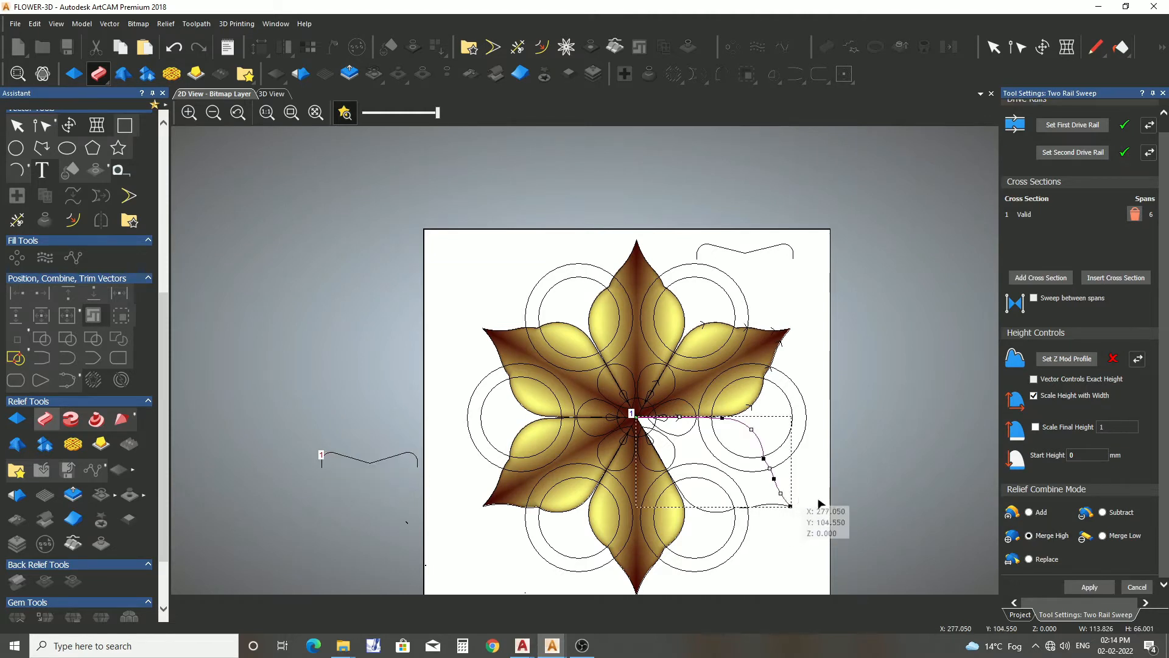
left_click(1094, 130)
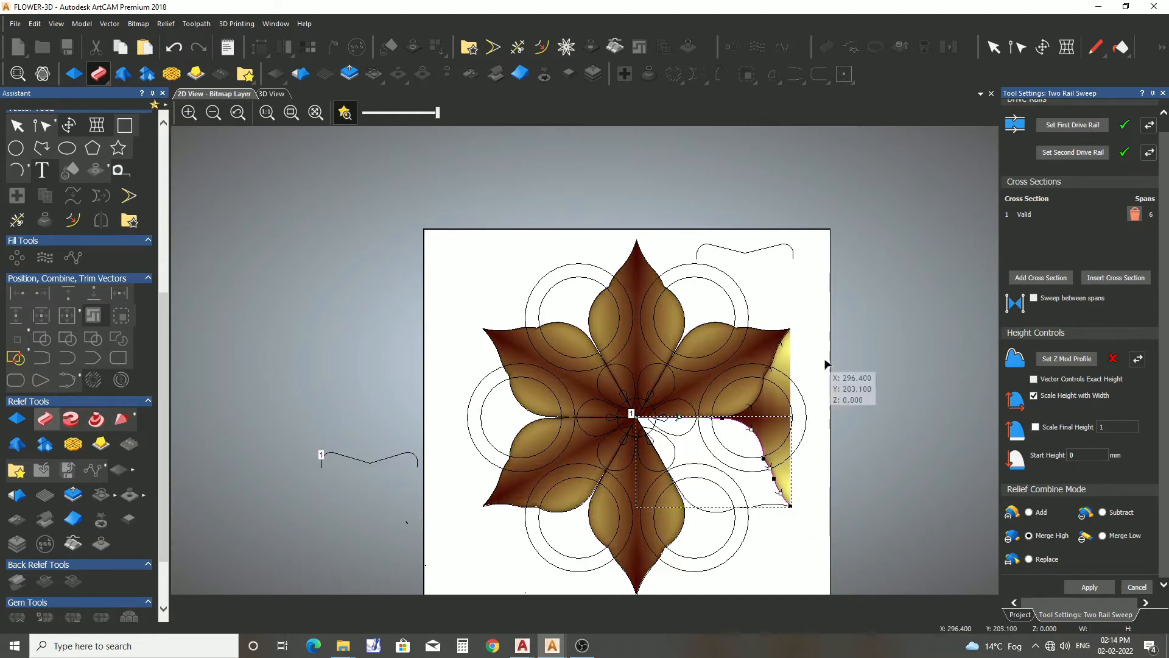
left_click(765, 509)
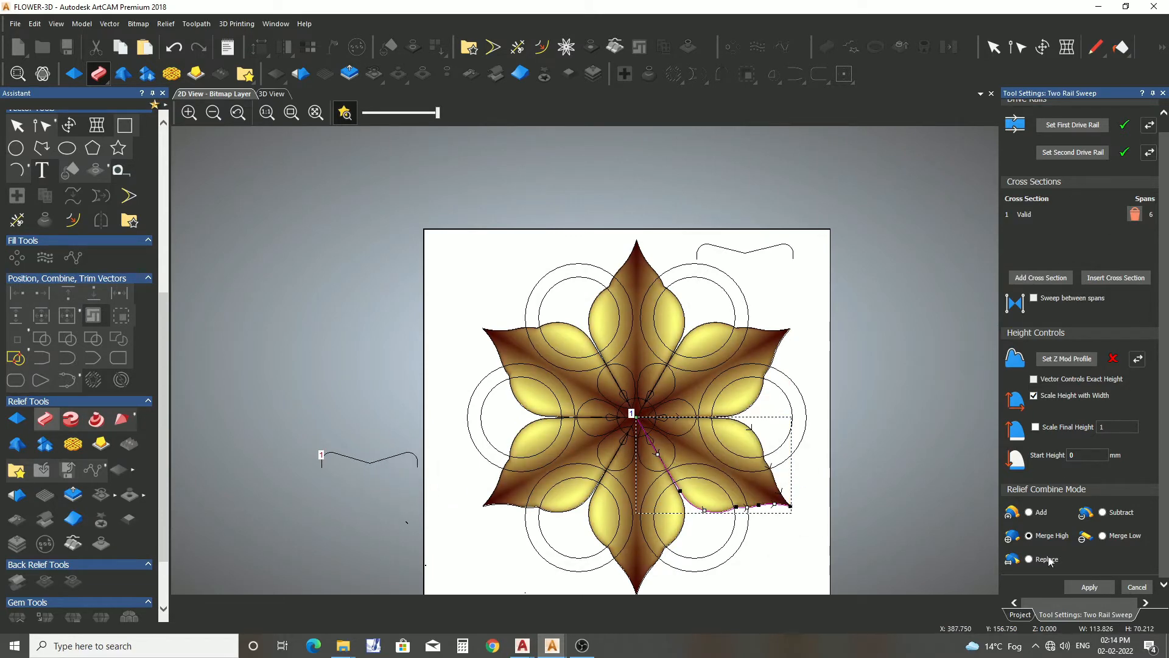
left_click(1137, 587)
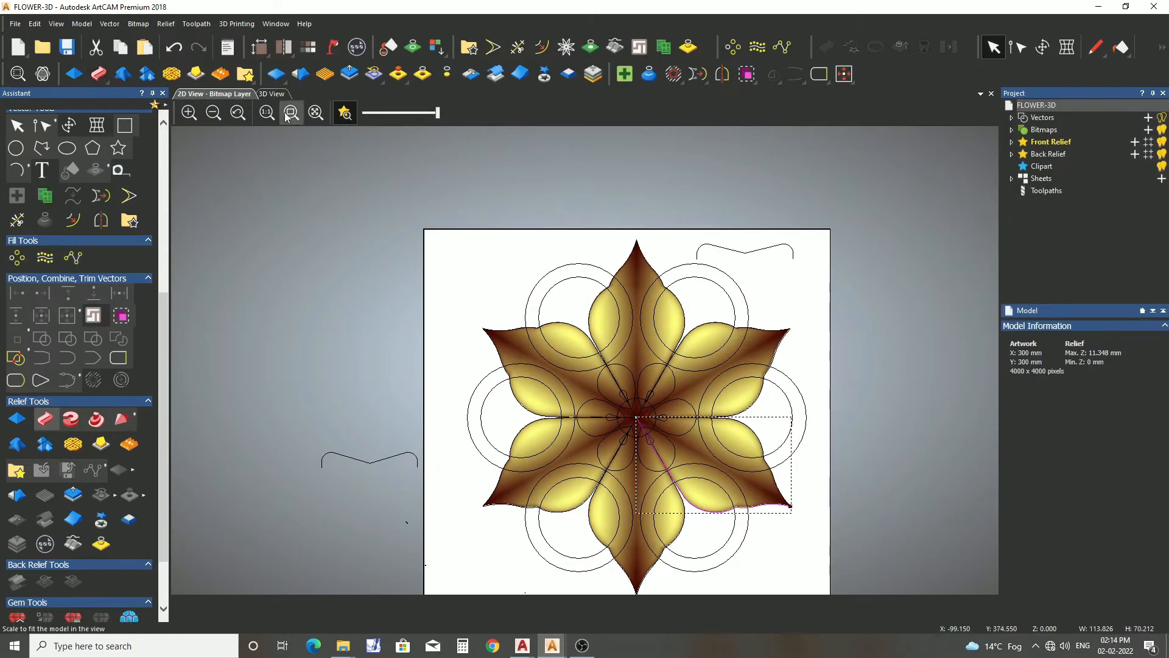
left_click(271, 93)
scroll(448, 306, "up", 2)
left_click_drag(448, 306, 598, 415)
scroll(676, 261, "down", 2)
- Copy the concentric circle pair at the flower's upper left to the lower-left corner of the model in the 2D view
left_click(242, 95)
scroll(601, 377, "down", 2)
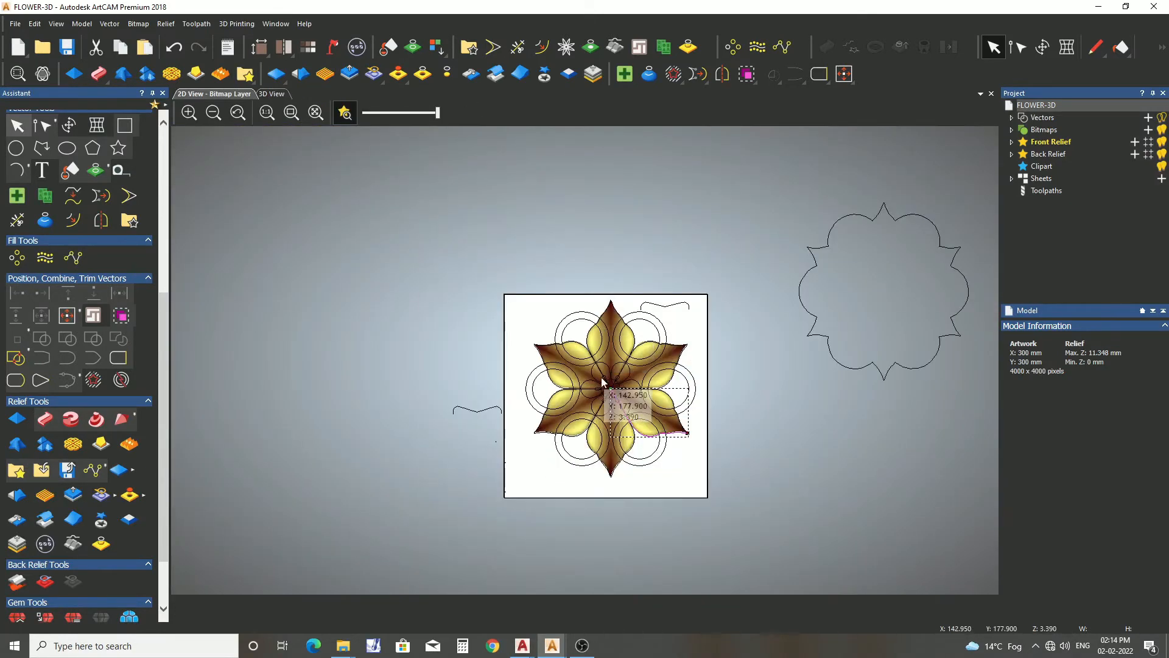
scroll(598, 344, "up", 4)
left_click(519, 213)
scroll(520, 214, "down", 3)
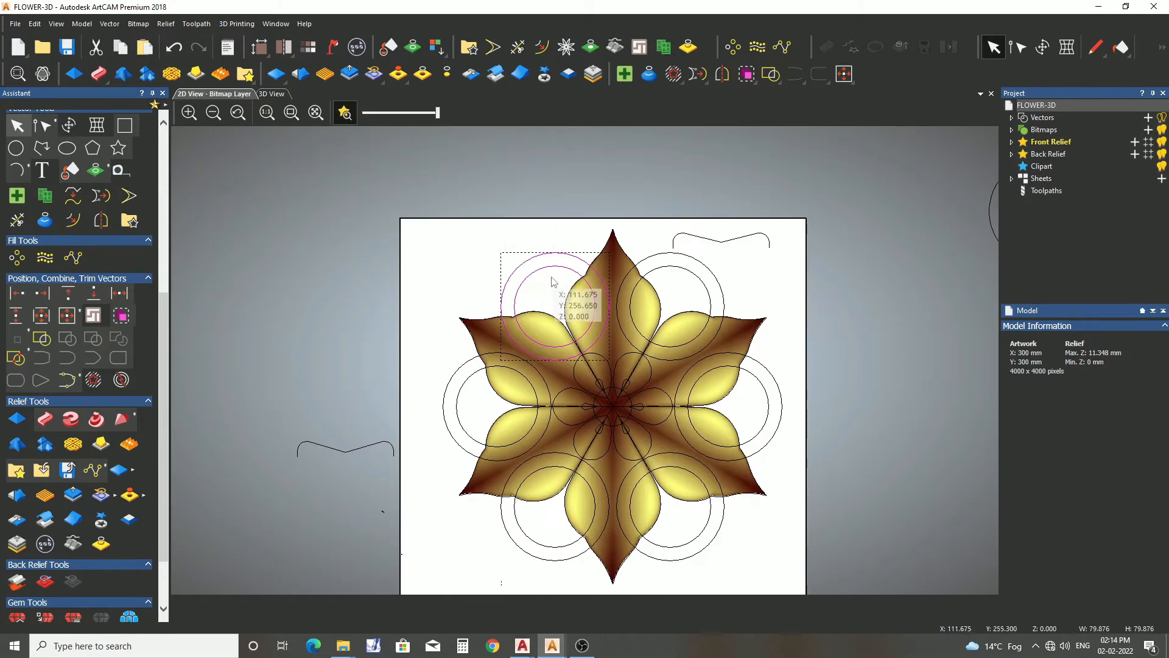
left_click_drag(541, 270, 434, 317)
scroll(578, 273, "down", 1)
scroll(518, 474, "up", 1)
scroll(557, 487, "up", 1)
scroll(530, 384, "down", 2)
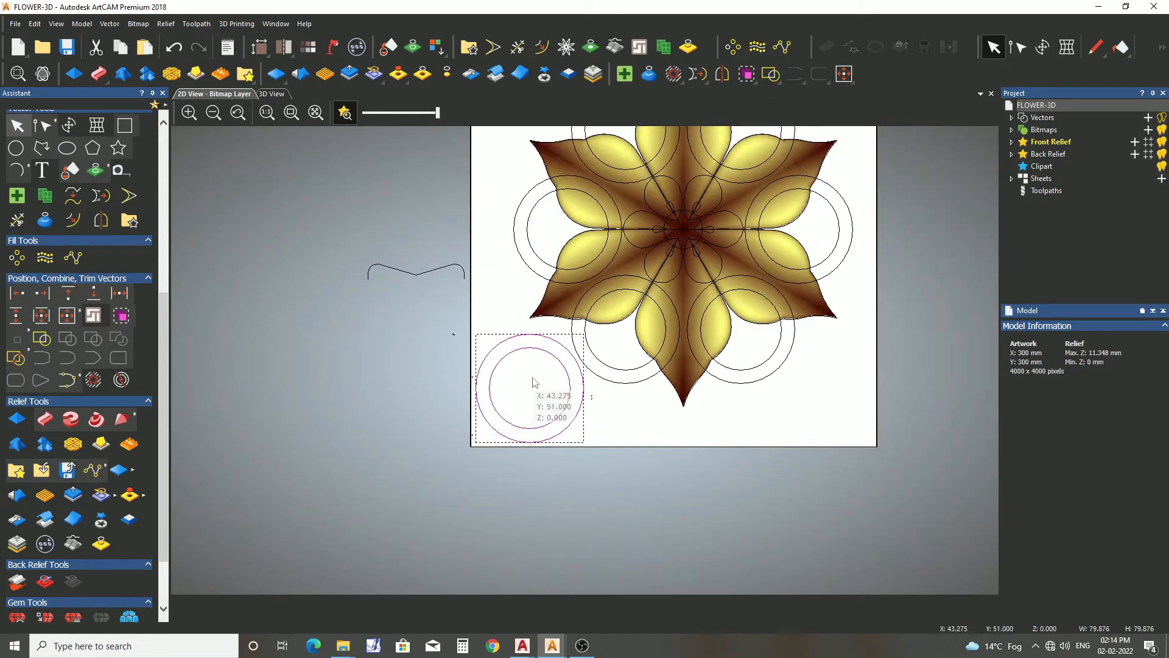
scroll(548, 286, "up", 2)
- Shape the copied pair's outer circle with a Round profile at 86 degrees, limited to 6 mm height, in Add mode
left_click(544, 294)
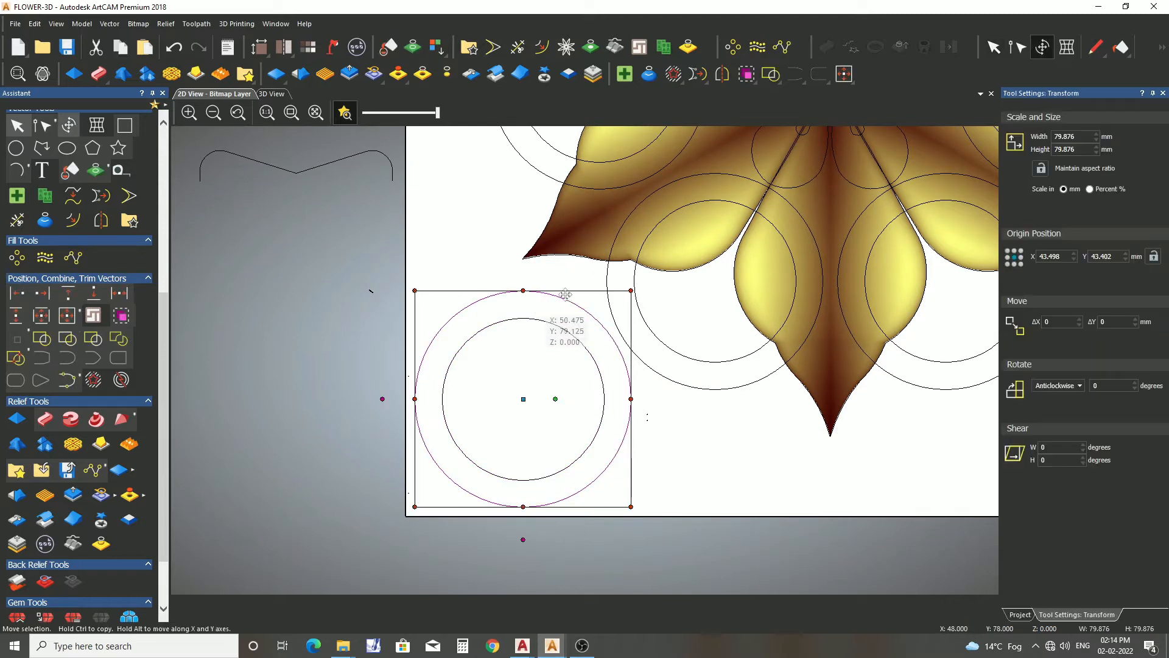
key("Escape")
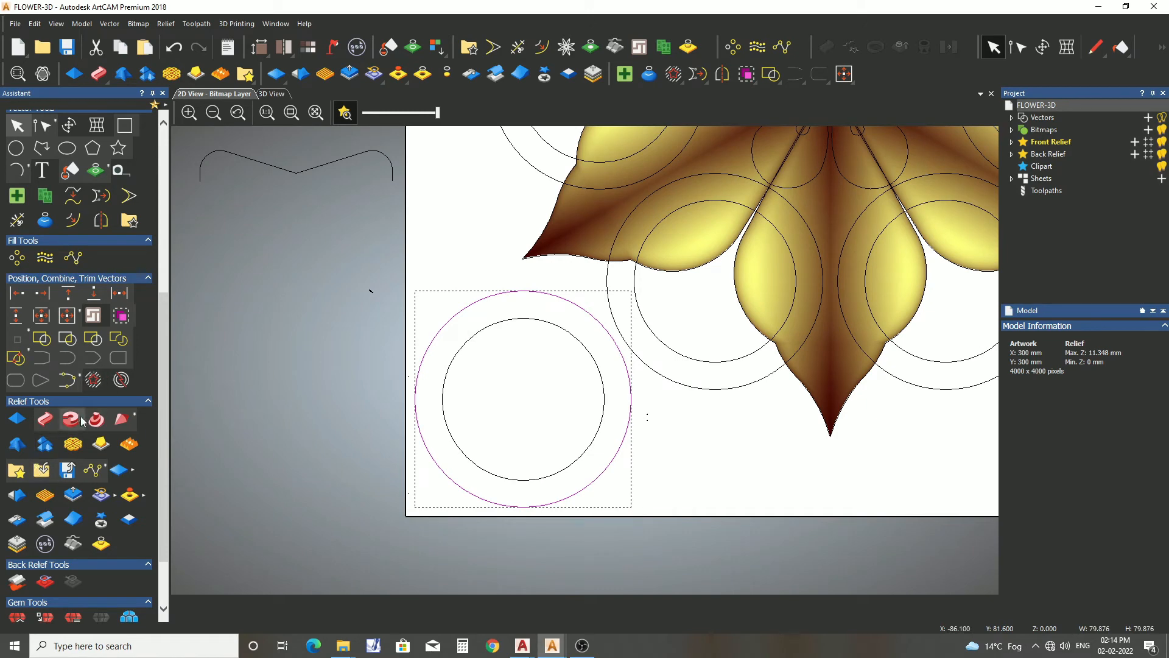
left_click(17, 419)
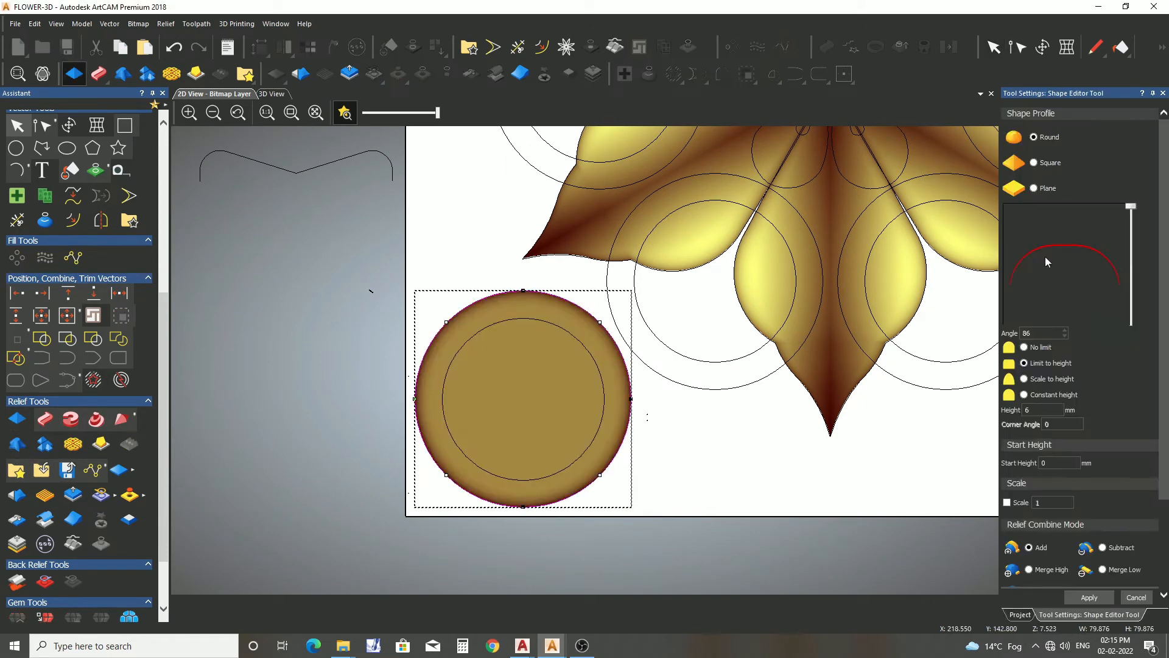
- Examine the raised disc from several angles and distances in the 3D view, and close the Shape Editor
left_click(268, 95)
scroll(486, 499, "up", 4)
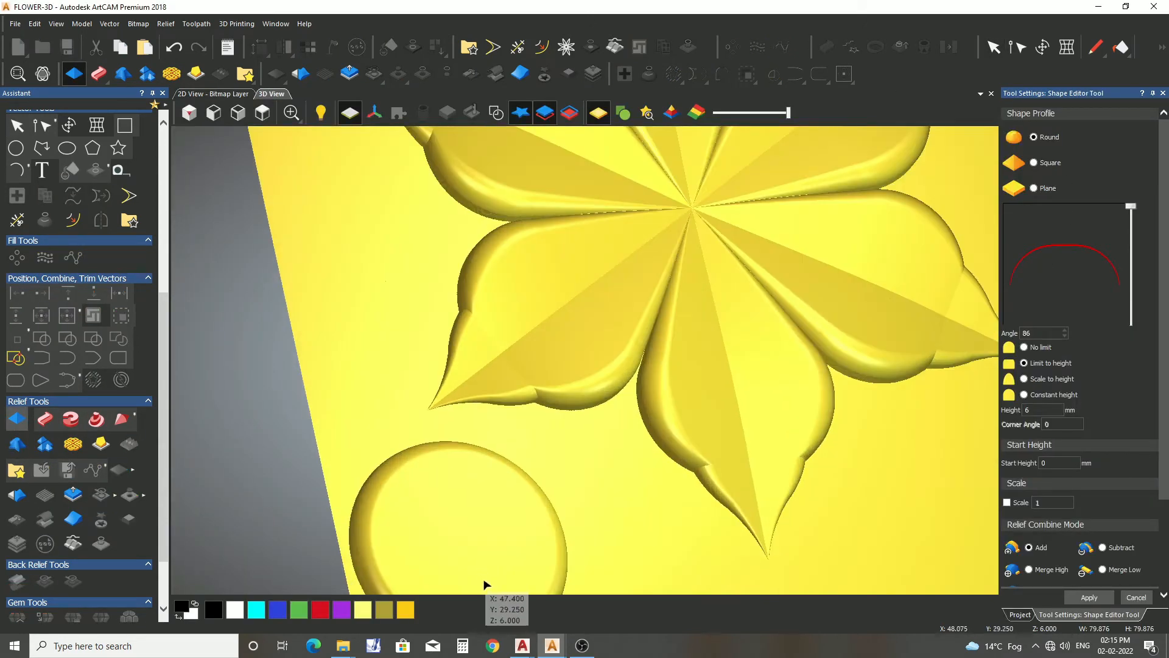
left_click_drag(486, 584, 770, 319)
scroll(770, 318, "down", 4)
scroll(477, 478, "up", 5)
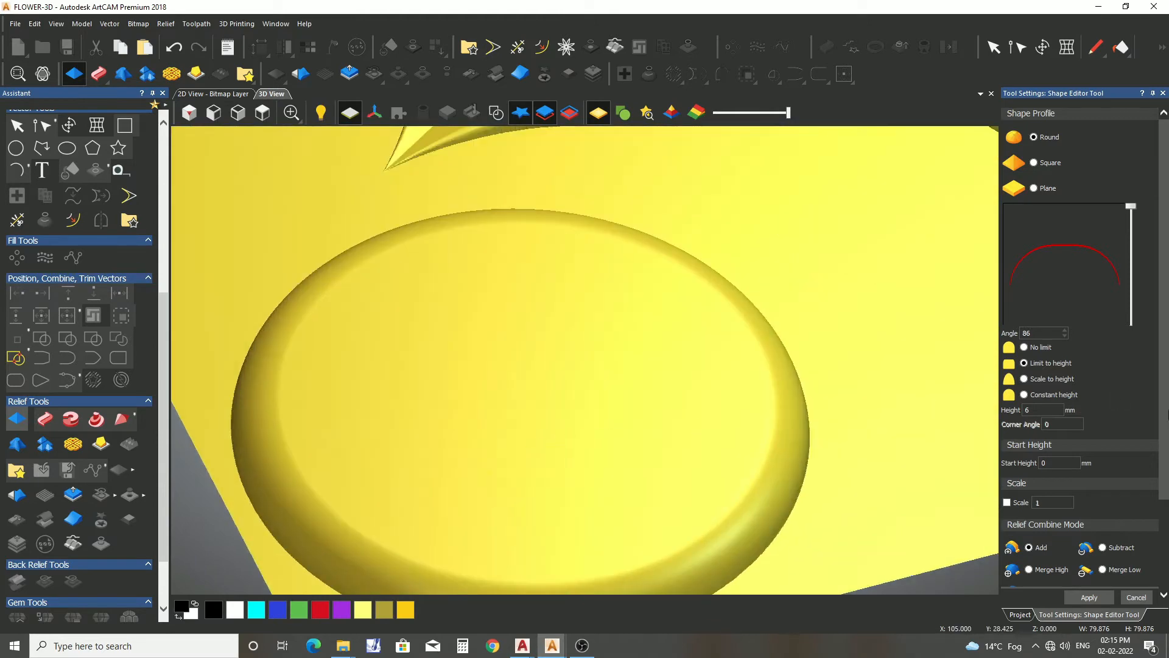
scroll(1066, 390, "down", 2)
scroll(1060, 341, "up", 2)
scroll(1045, 316, "down", 2)
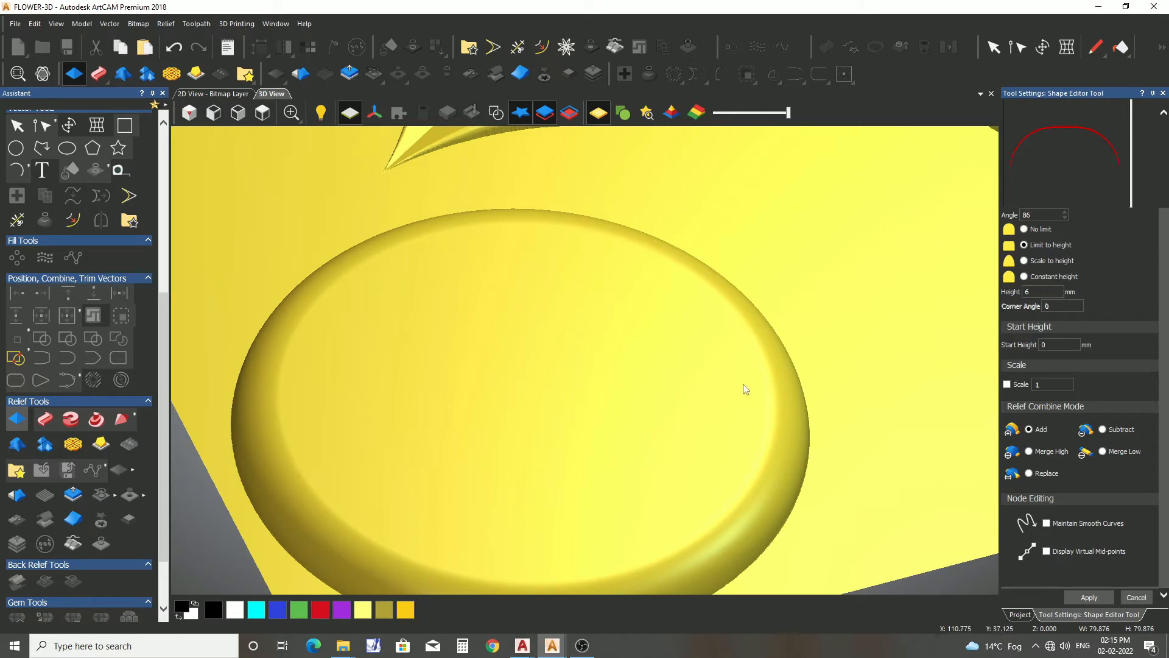
scroll(670, 378, "down", 3)
left_click_drag(567, 366, 929, 492)
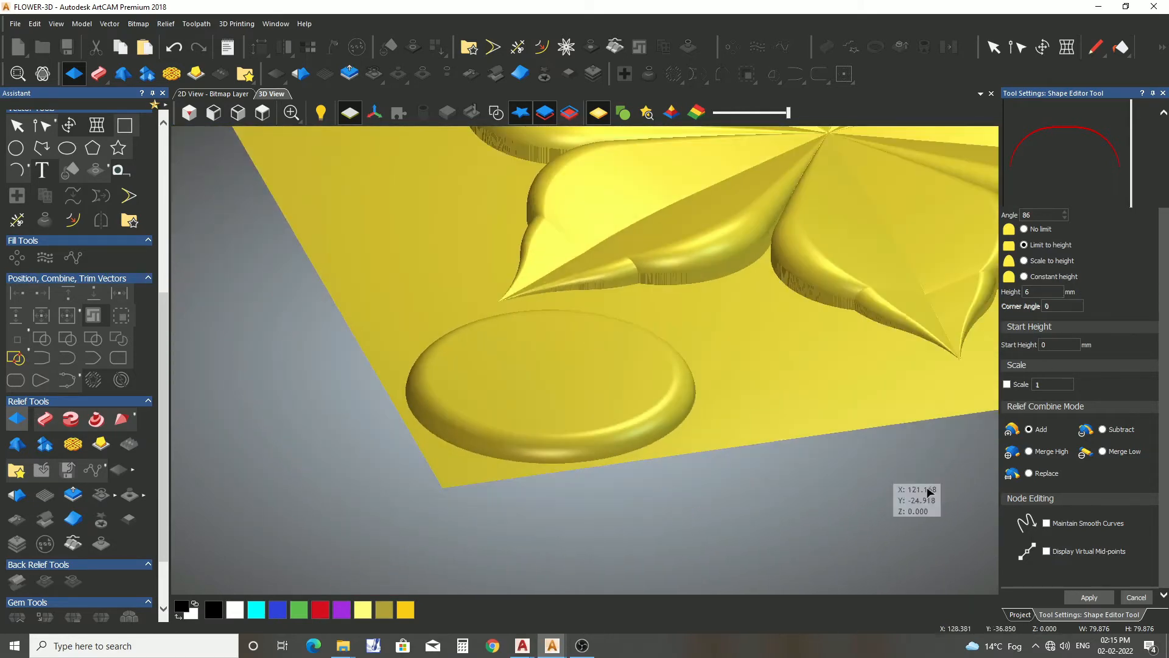
left_click(1137, 597)
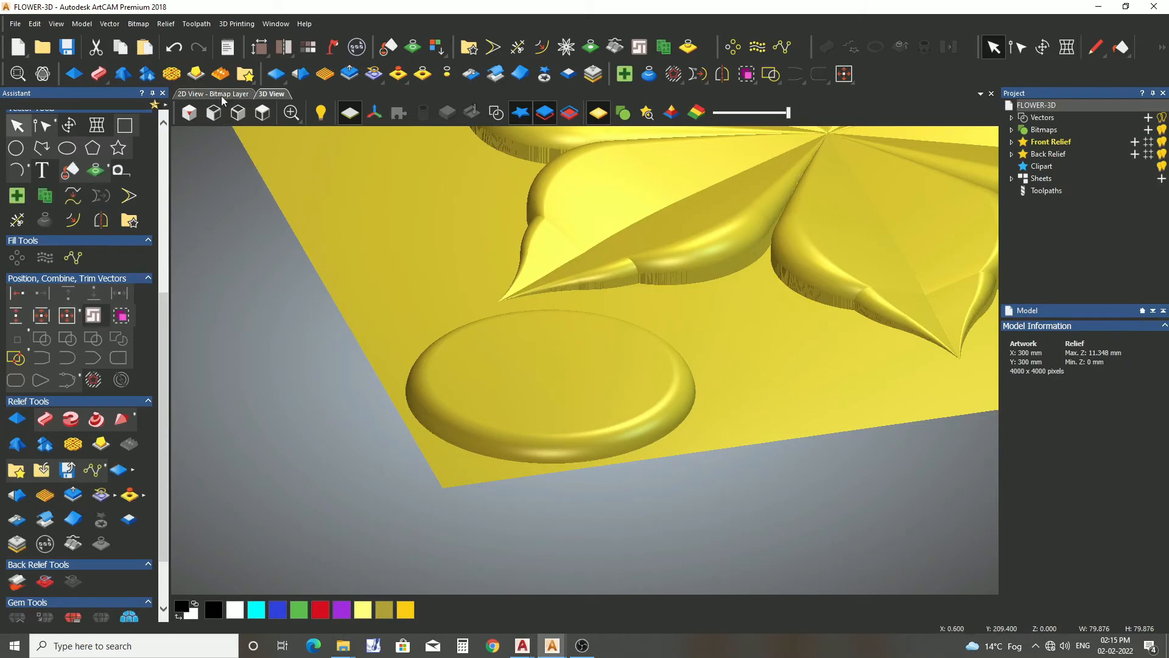
- Hollow the disc's inner circle with a Round profile at -45 degrees, scaled to 3 mm height in Add mode, and close the Shape Editor
key("F2")
left_click(525, 339)
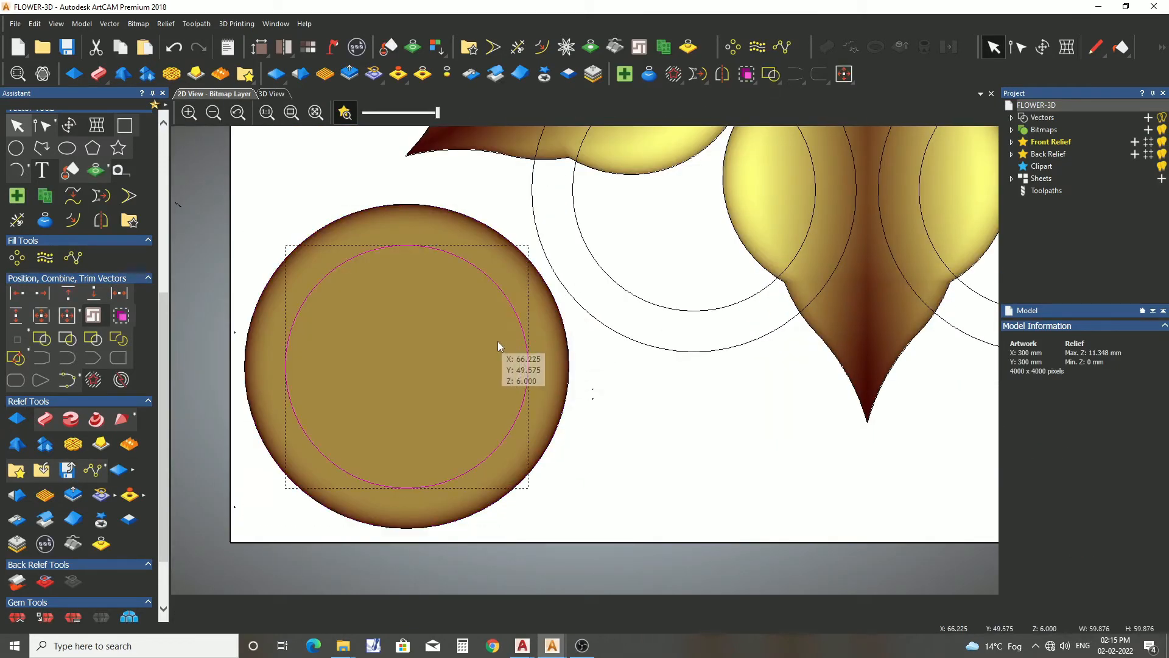
left_click(18, 420)
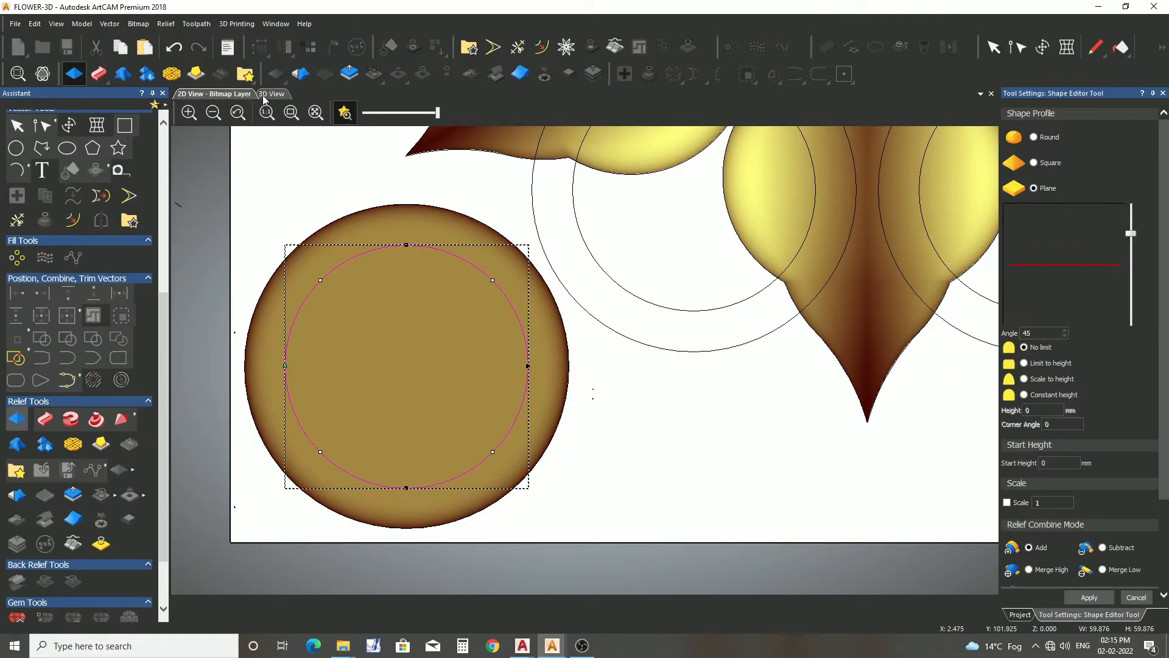
left_click(272, 93)
left_click(1035, 138)
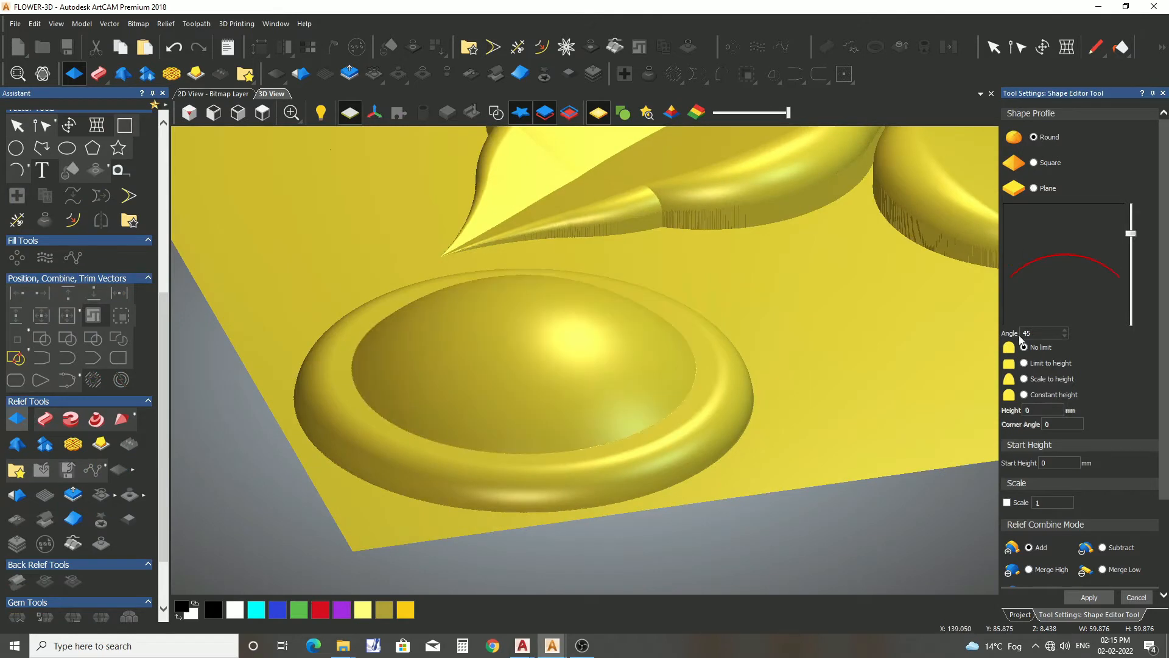
left_click(1025, 379)
type("3")
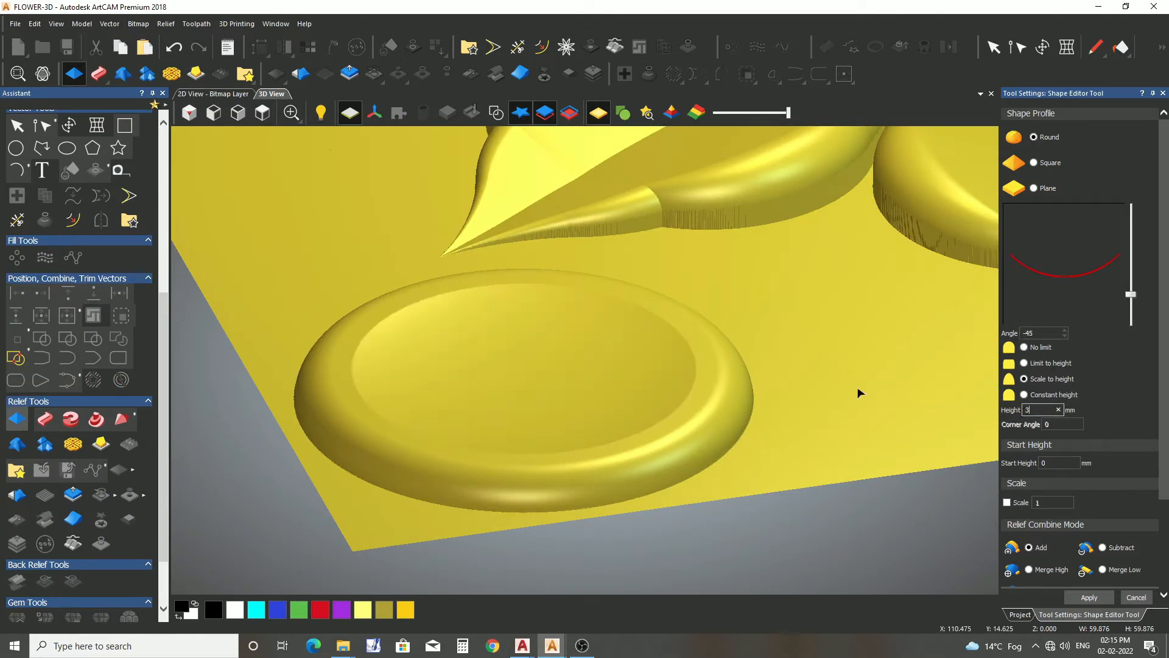
left_click_drag(492, 405, 525, 389)
scroll(524, 389, "down", 3)
scroll(524, 389, "up", 3)
scroll(1114, 567, "down", 3)
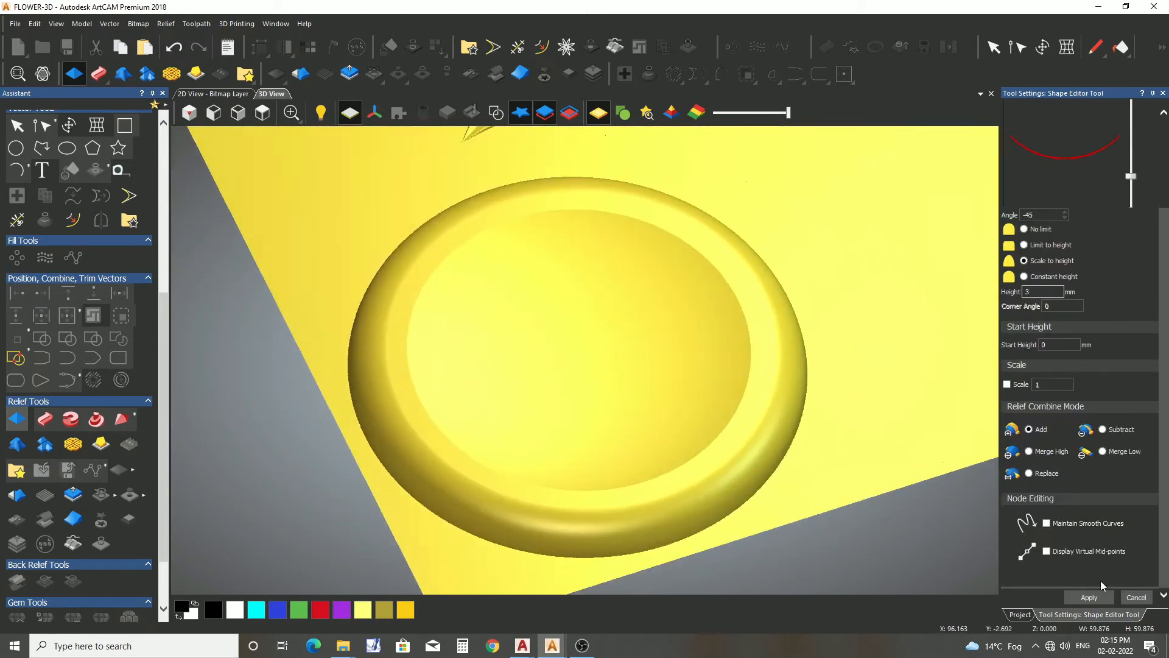
left_click(1142, 600)
- Turn the disc relief inside the outer circle into a movable relief clipart, removing it from the model's relief
scroll(622, 425, "down", 2)
scroll(799, 352, "up", 1)
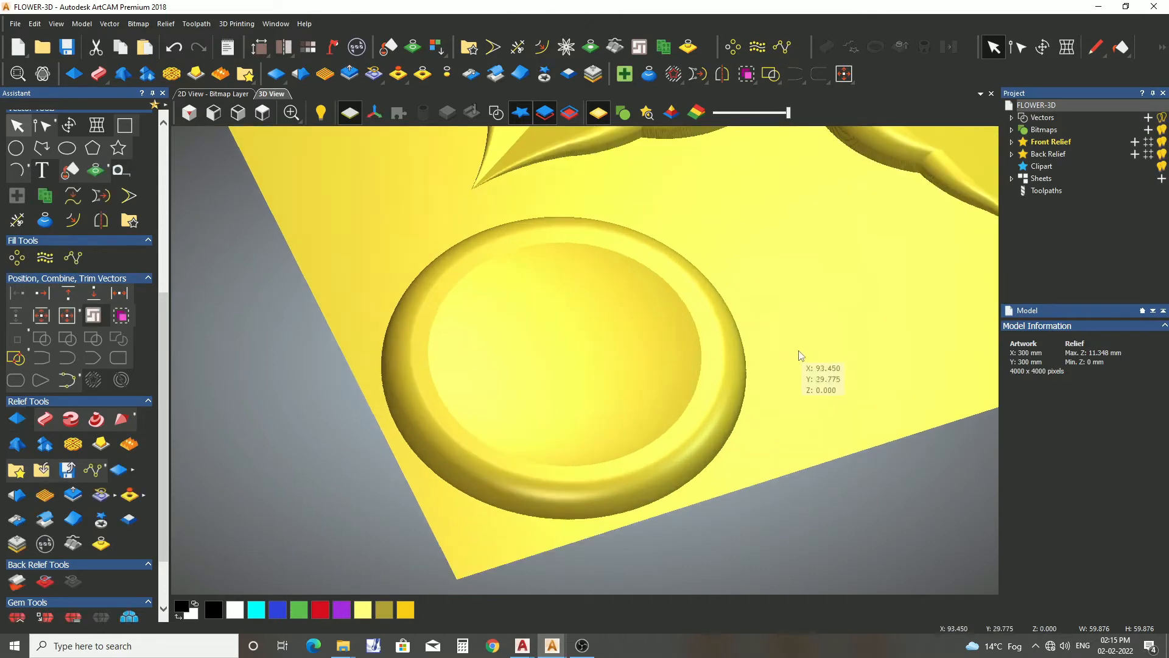
scroll(637, 278, "down", 3)
left_click(244, 95)
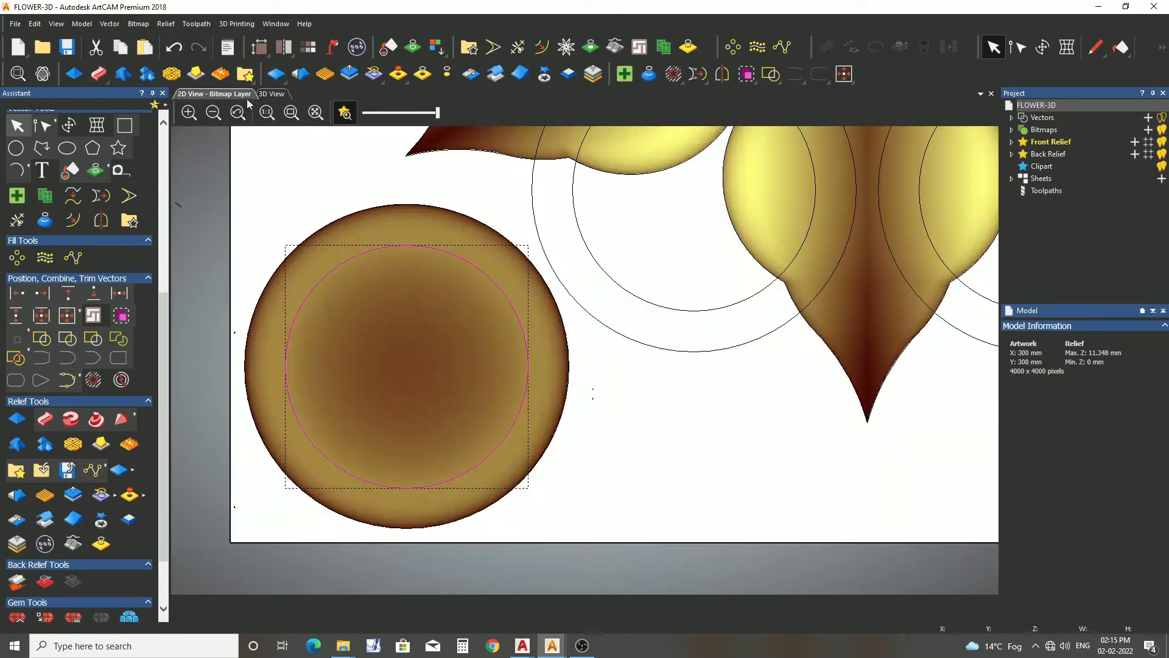
scroll(552, 357, "down", 1)
scroll(539, 337, "up", 1)
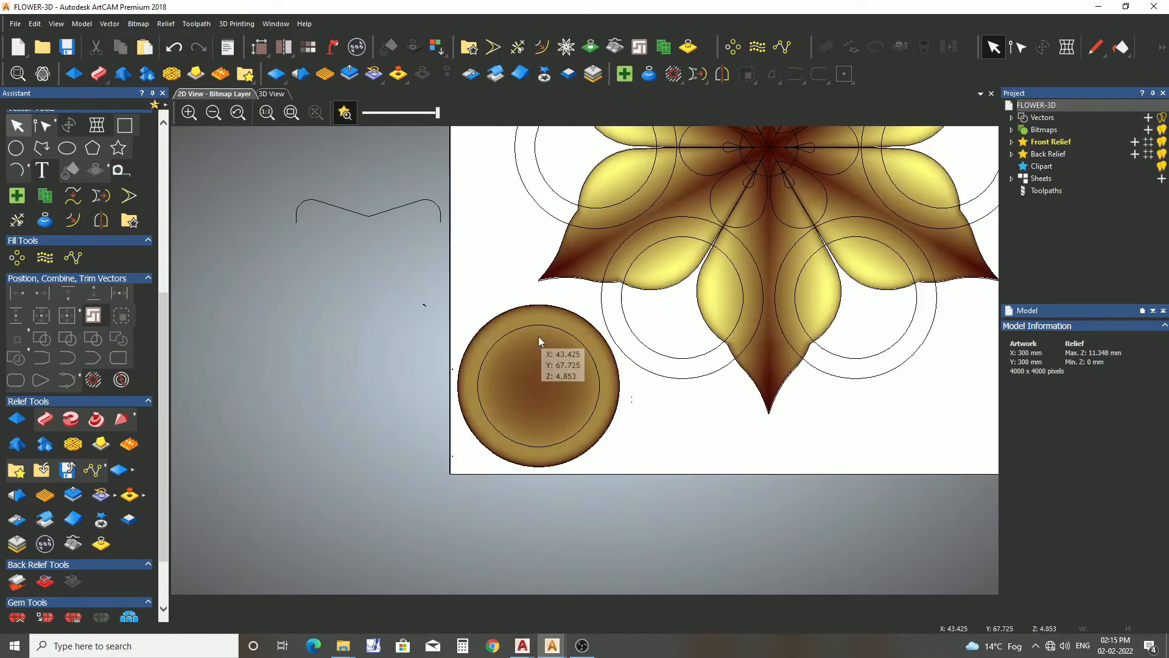
left_click(552, 309)
scroll(561, 265, "down", 2)
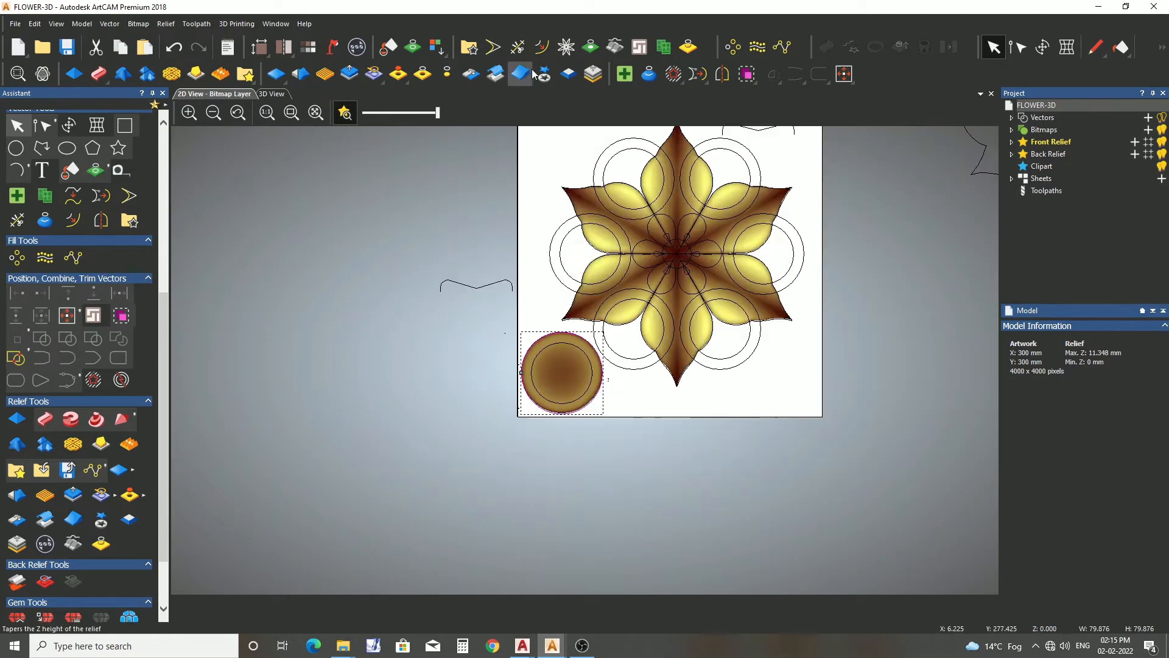
scroll(592, 364, "up", 2)
key("Delete")
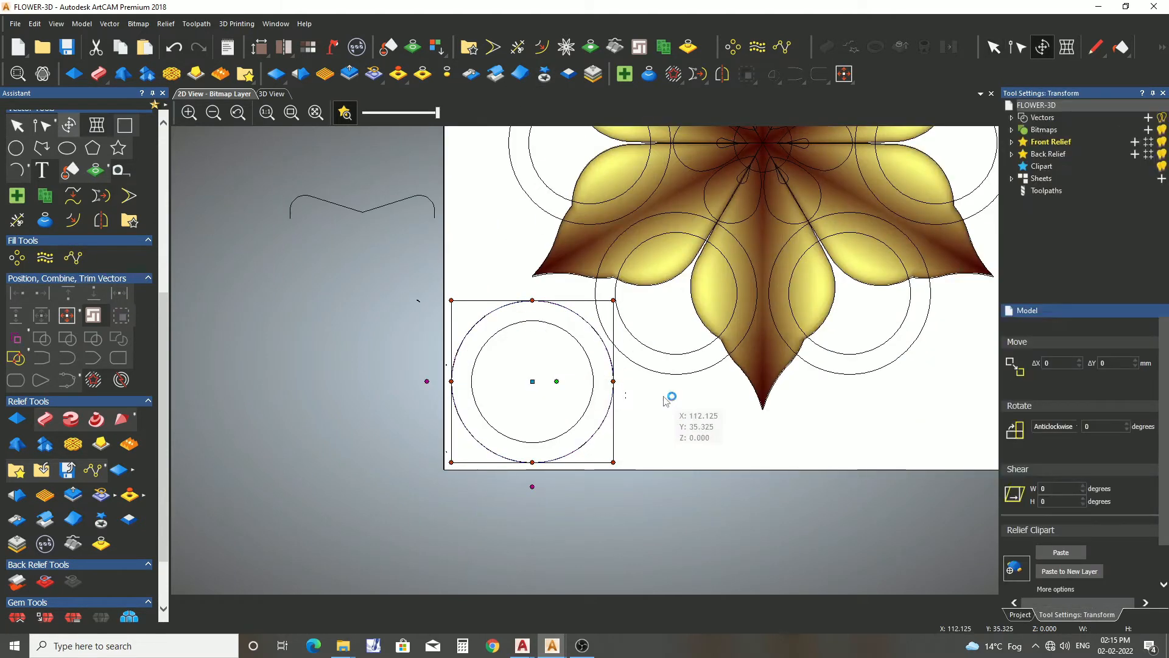
- Move the disc clipart outside the model's lower-left corner and make four copies of it below the model
left_click(610, 365)
left_click_drag(610, 364, 391, 408)
scroll(396, 405, "down", 1)
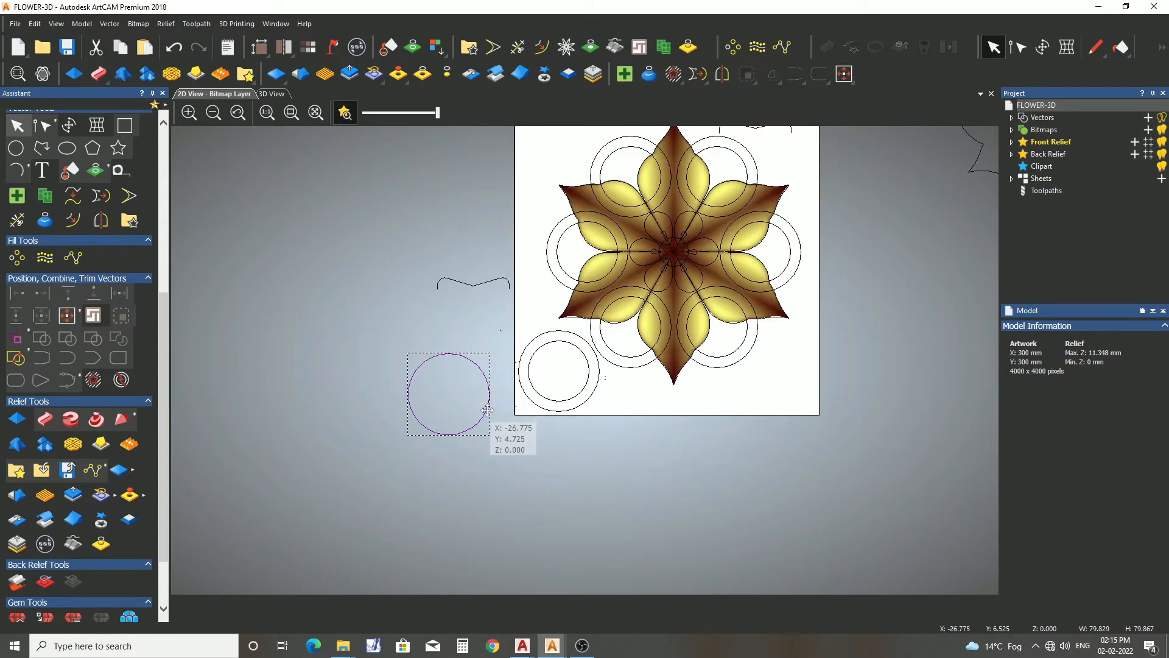
left_click_drag(488, 408, 820, 478, "ctrl")
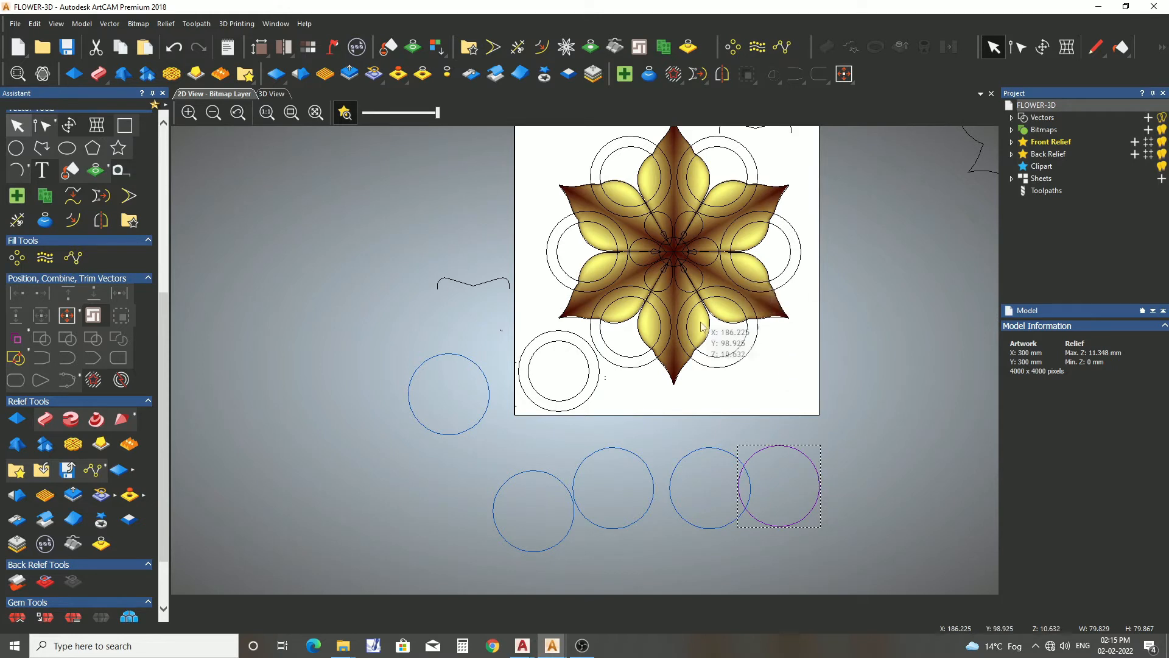
- Centre one disc clipart copy on the flower's lower-left outer circle and another on its lower-right outer circle
left_click(600, 451)
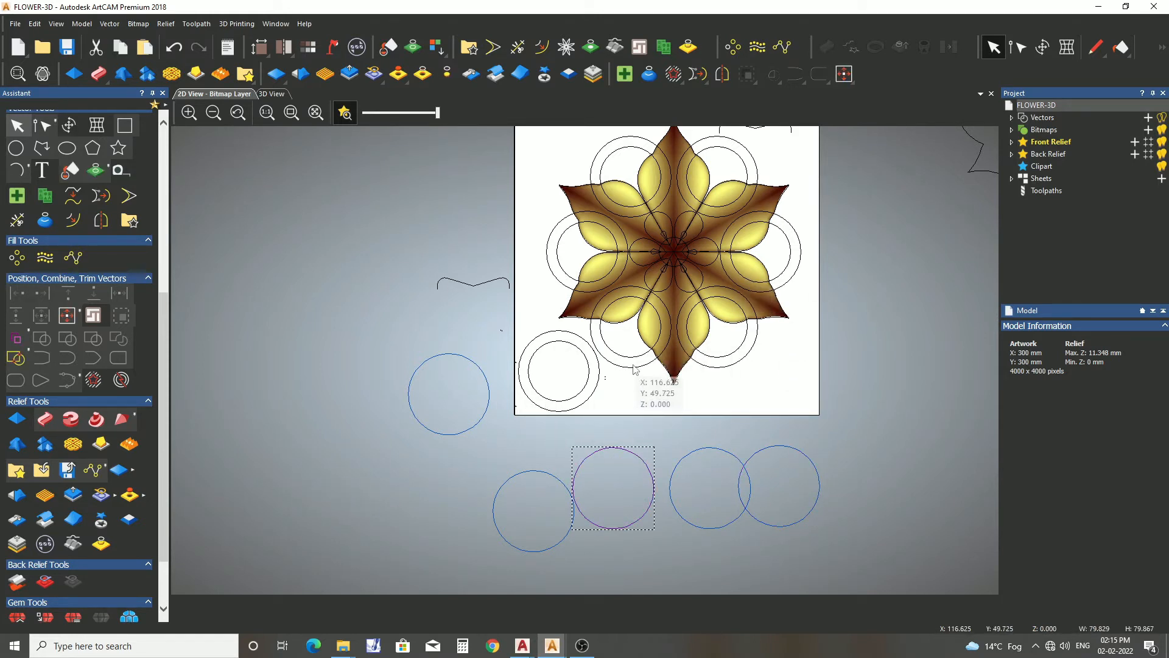
left_click(633, 369, "shift")
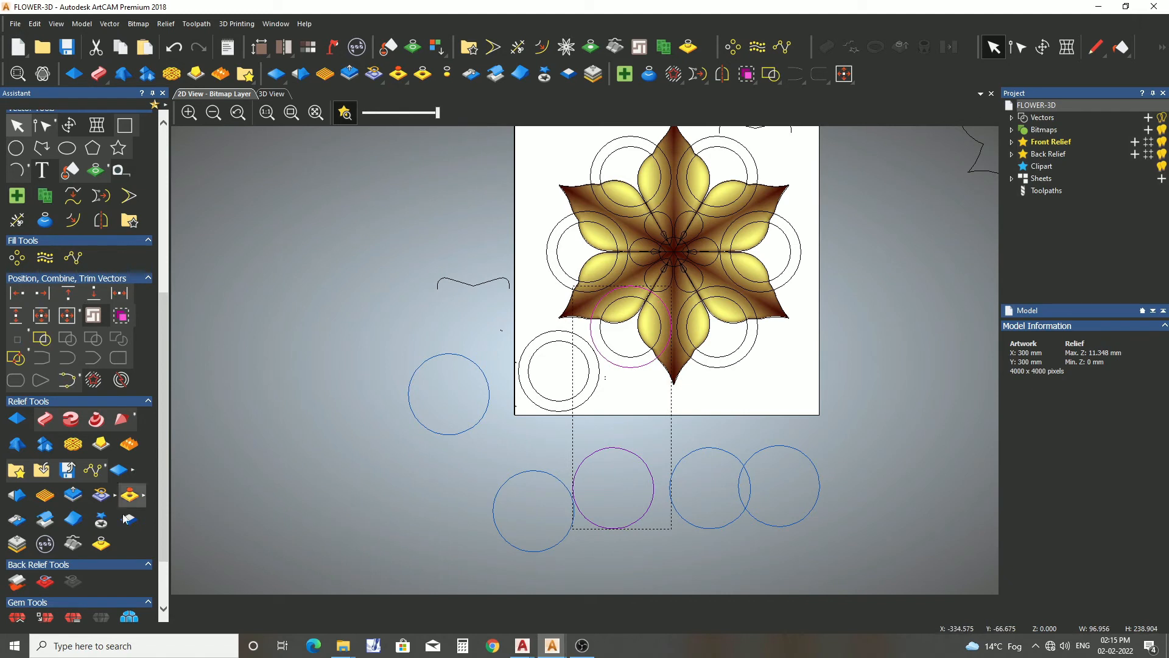
left_click(45, 318)
left_click_drag(694, 513, 621, 473)
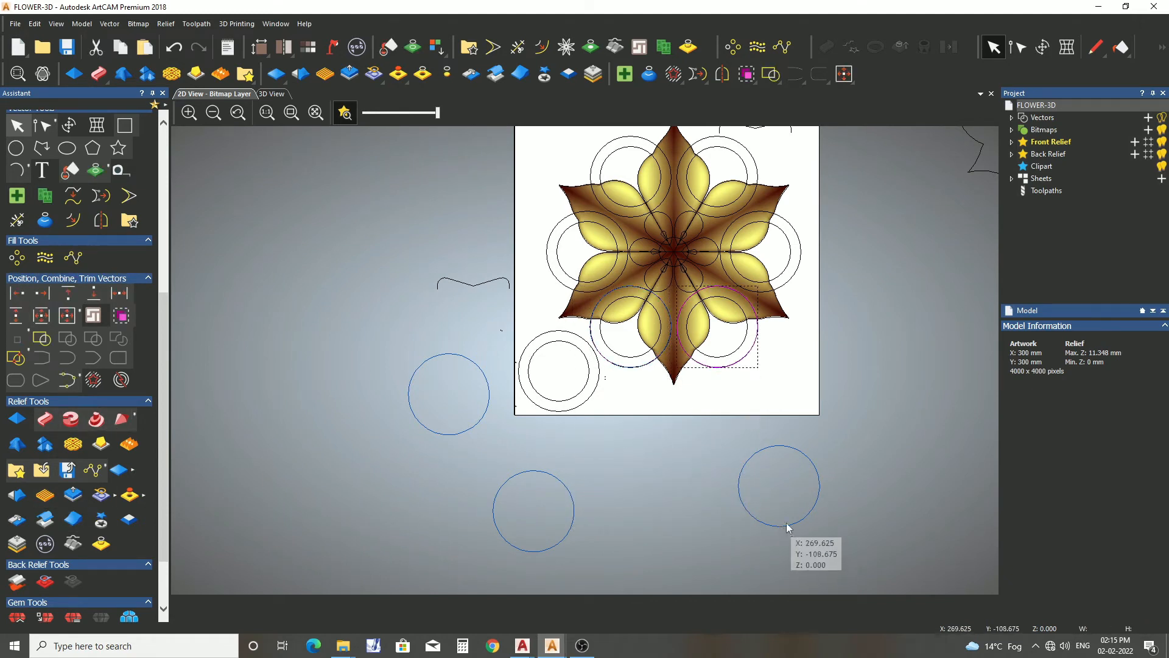
- Centre one disc clipart on the outer circle at the flower's right side and another on the one at its left side
left_click(739, 484)
left_click(783, 287, "shift")
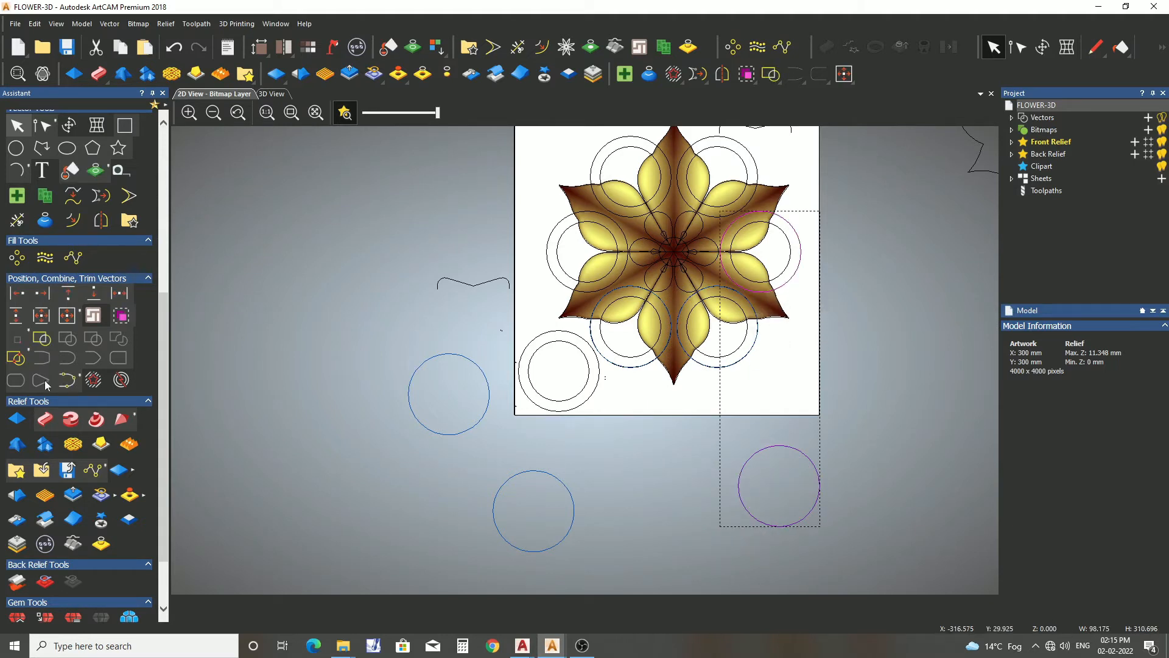
left_click(42, 316)
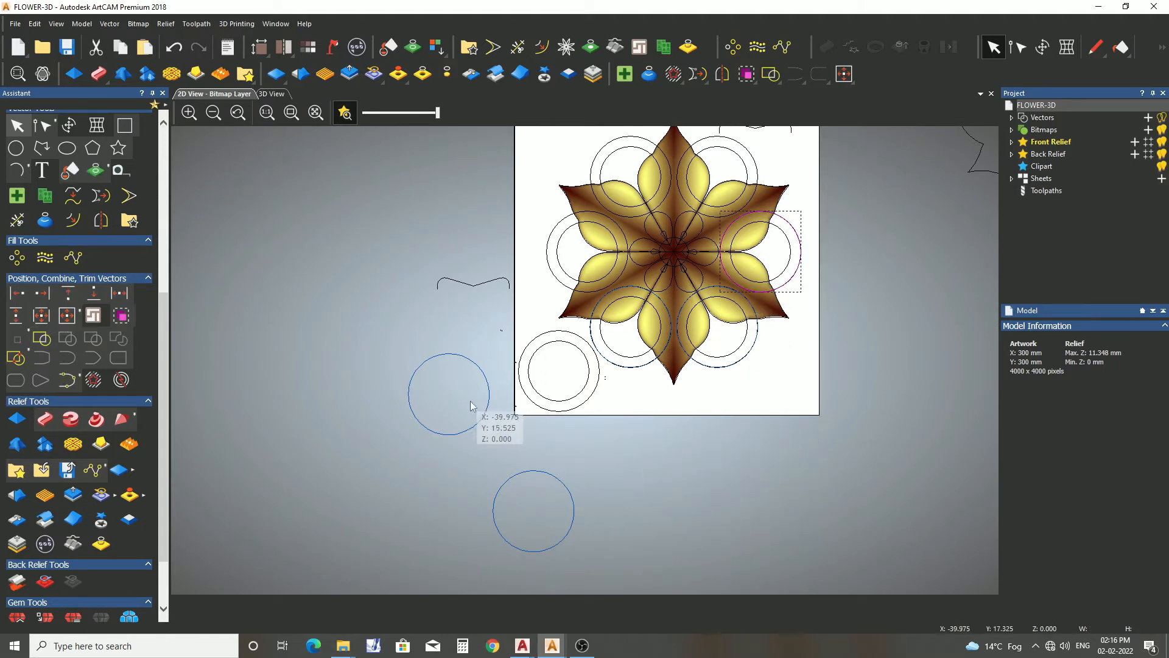
left_click(441, 429)
left_click(556, 279, "shift")
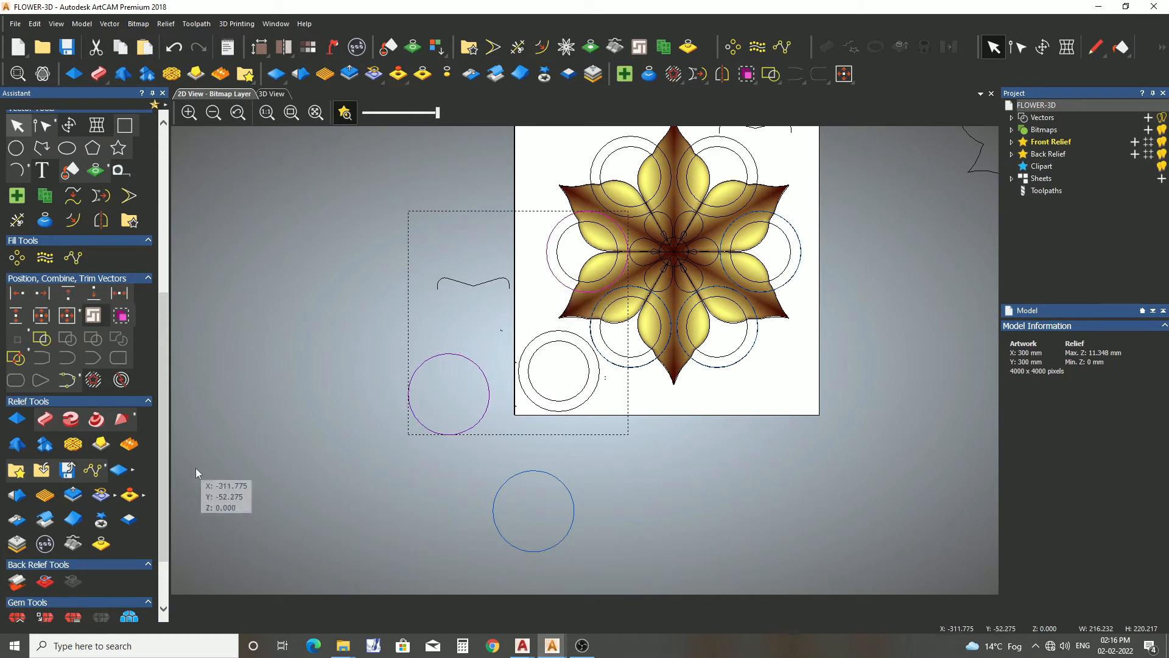
left_click(33, 316)
- Make one more copy of the disc clipart below the model and centre one disc on the flower's upper-left outer circle
left_click(544, 472)
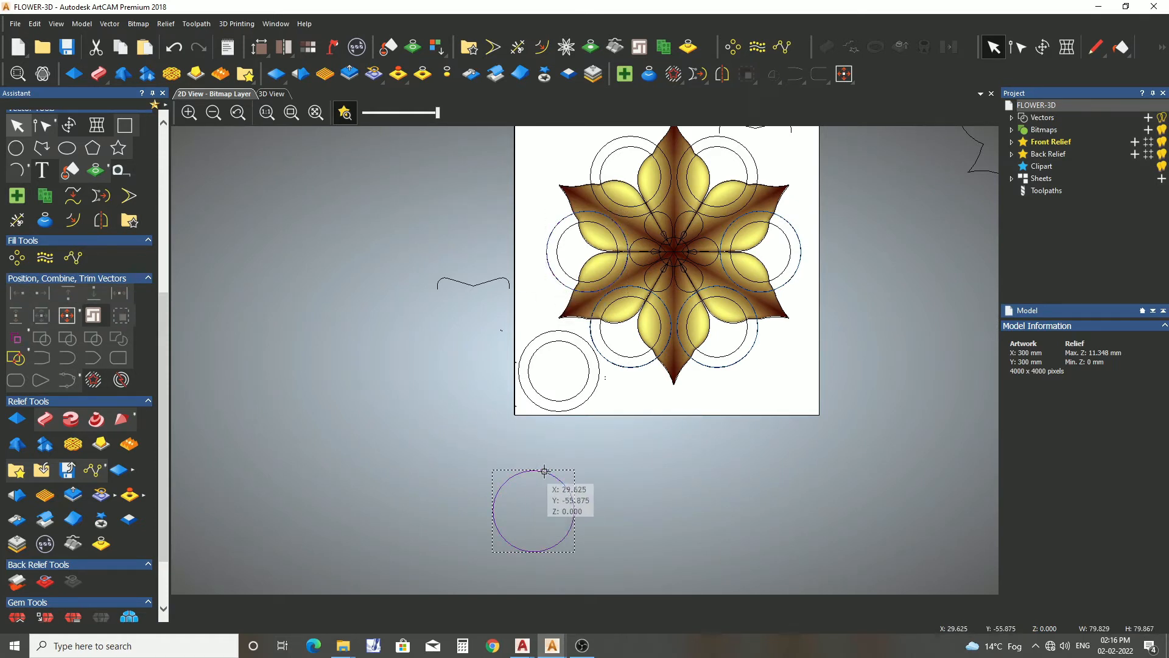
left_click_drag(544, 472, 690, 463)
left_click(532, 471)
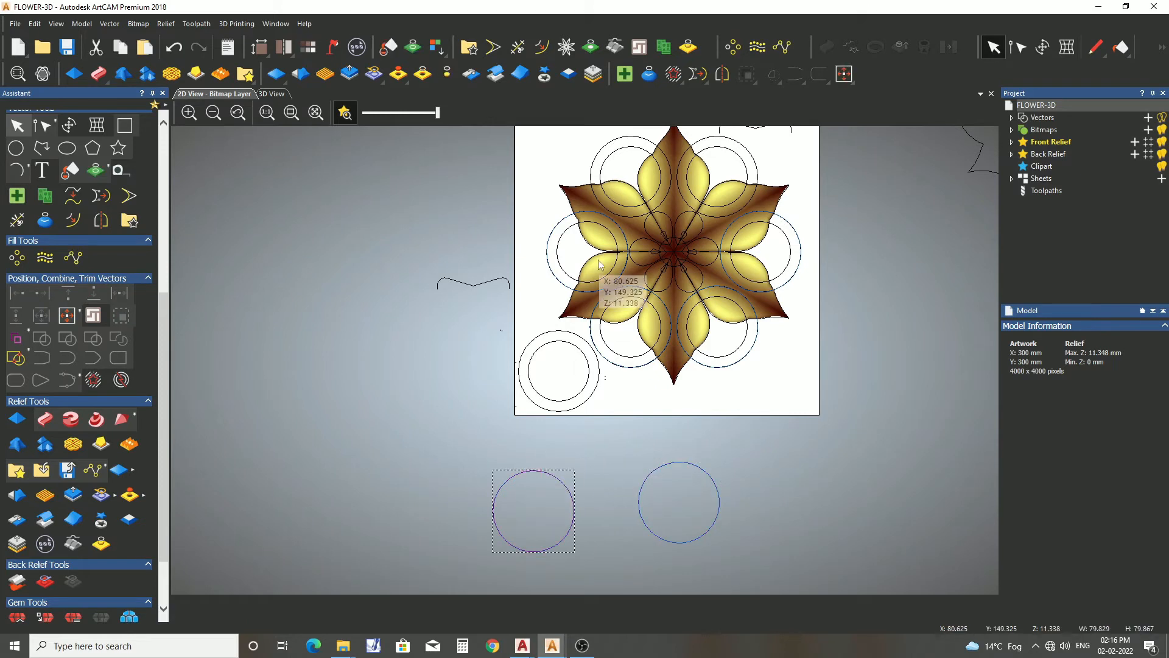
left_click(597, 198, "shift")
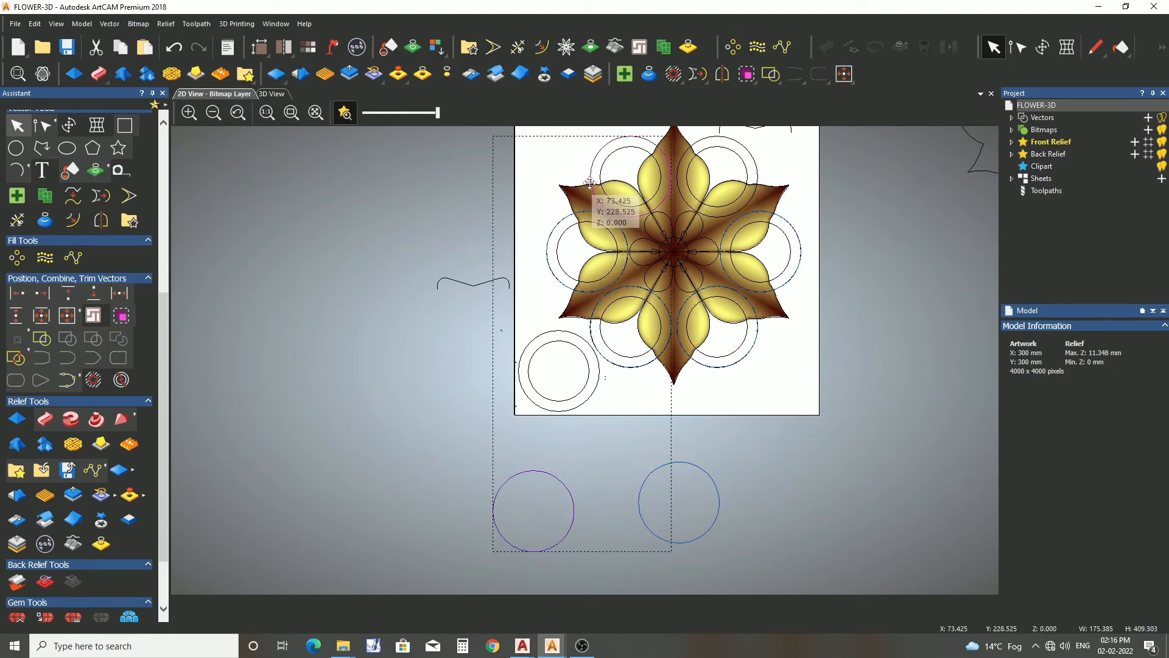
left_click(49, 316)
- Centre the last disc clipart below the model on the flower's upper-right outer circle
left_click(716, 507)
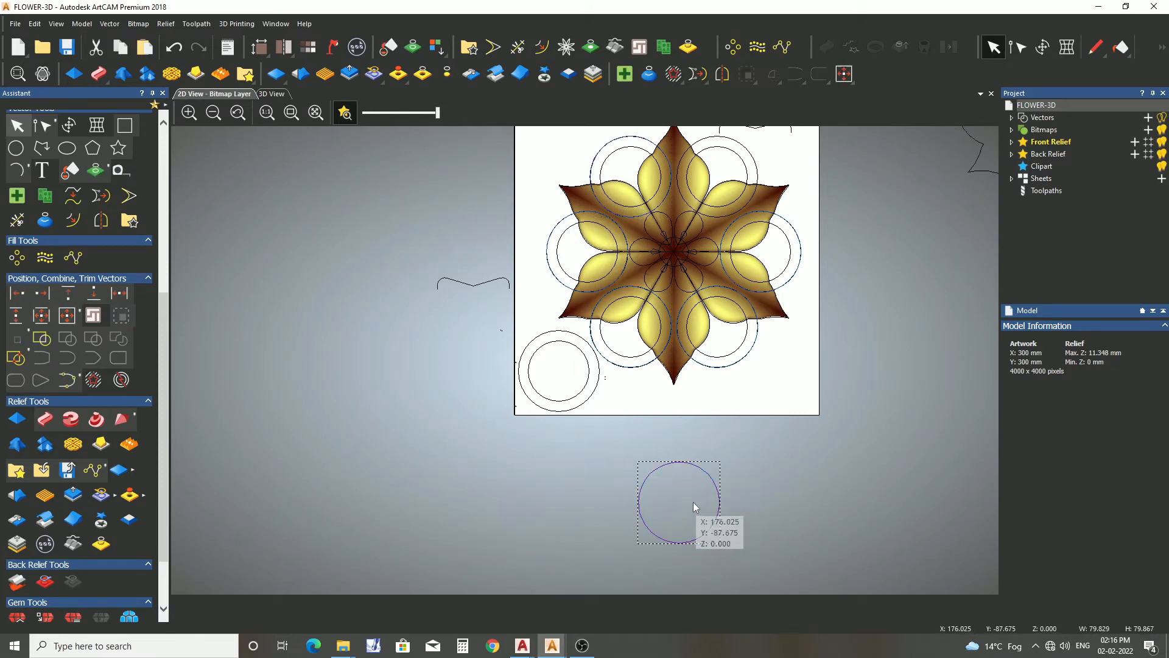
left_click(731, 220, "shift")
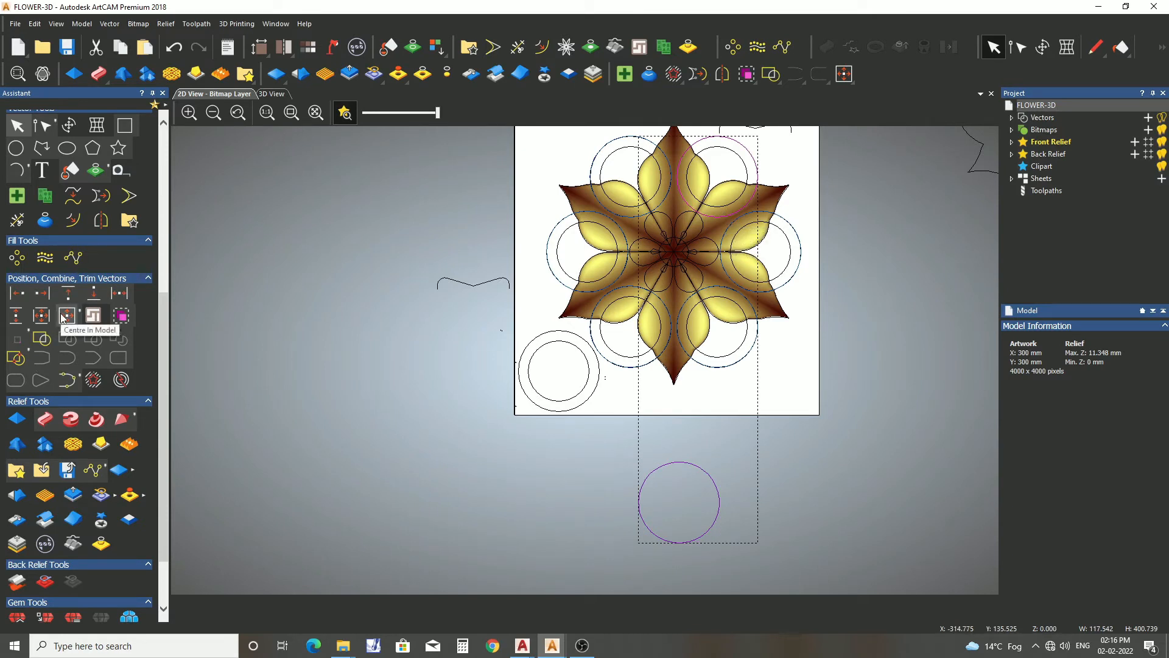
left_click(43, 317)
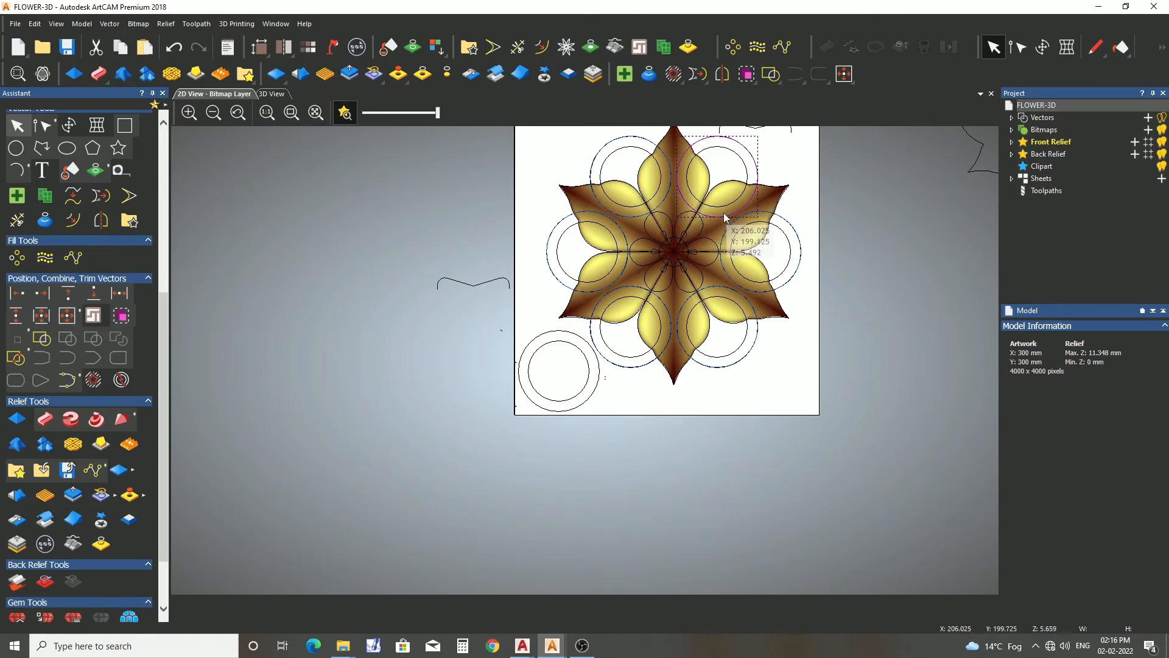
- Move a plain circle and the pair of concentric circles from the model's lower-left corner outside the model
left_click_drag(725, 220, 374, 450)
left_click(549, 331)
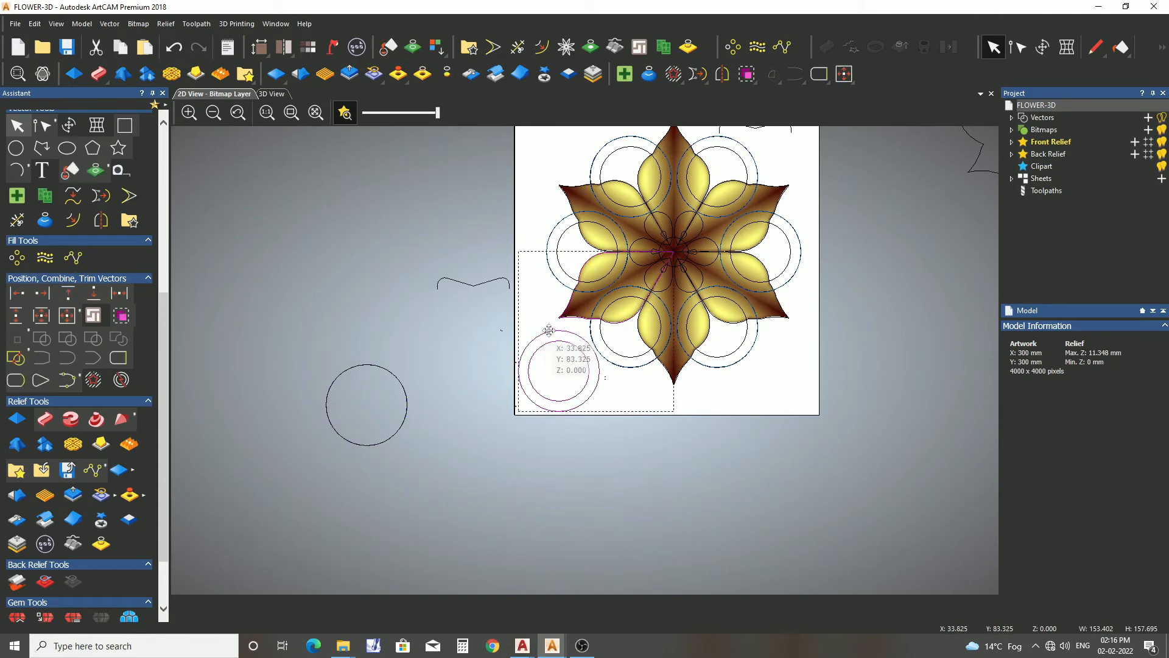
left_click_drag(564, 351, 478, 485)
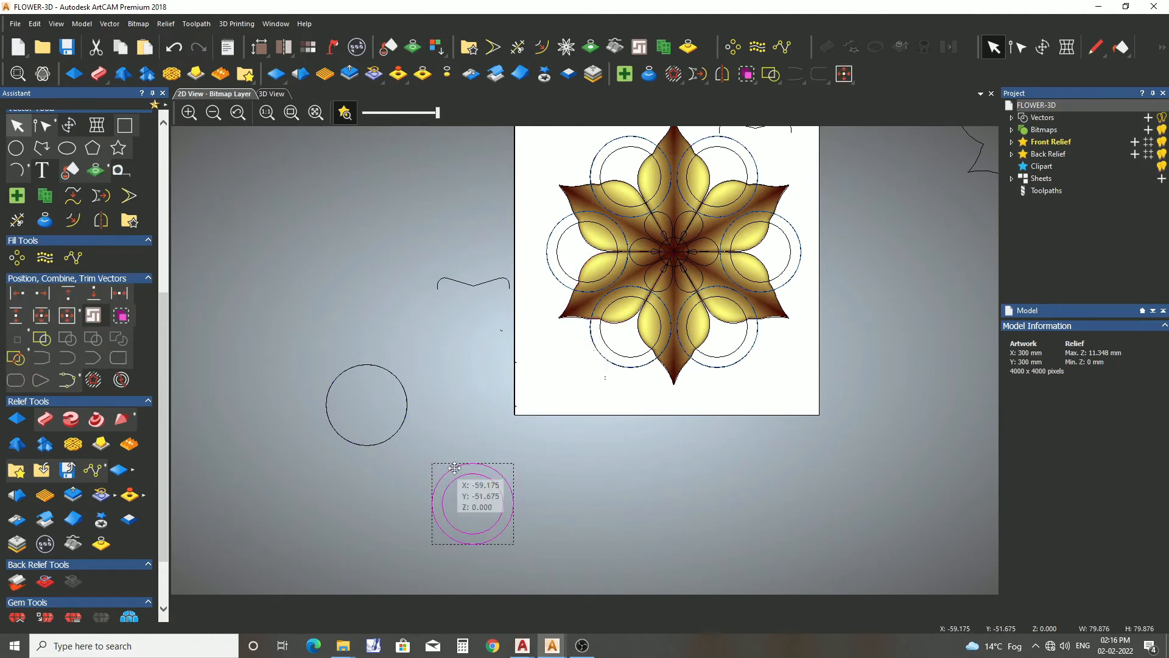
- Examine in 3D and 2D how the disc cliparts sit under and between the flower's petals
left_click(272, 94)
scroll(600, 404, "up", 5)
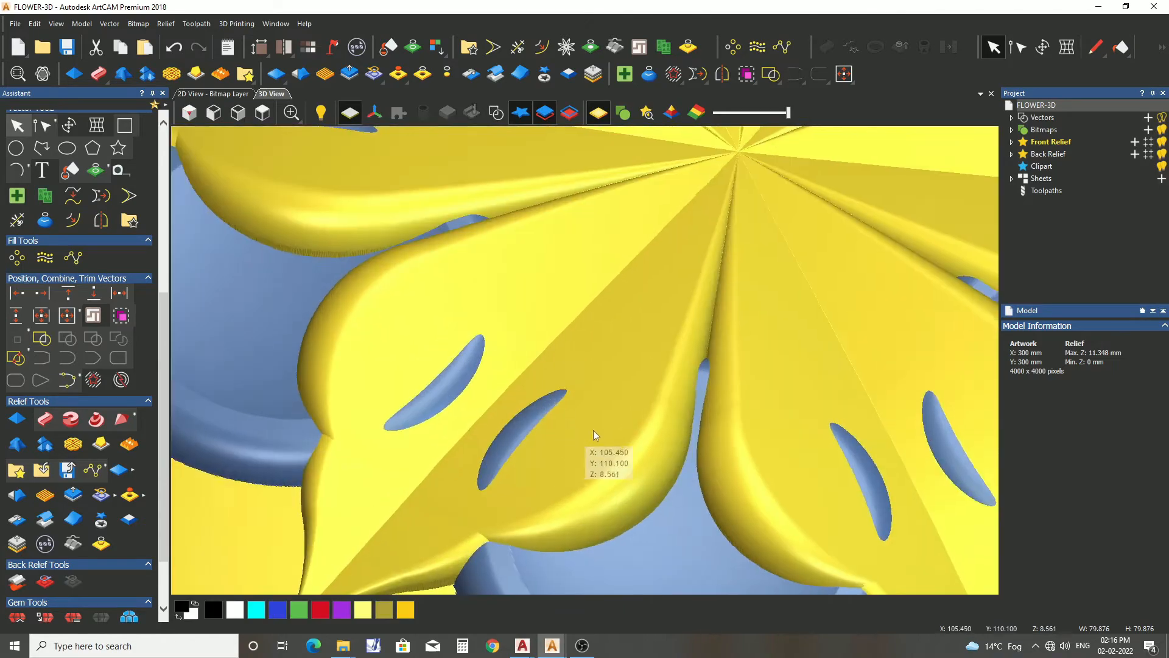
left_click_drag(596, 435, 576, 359)
scroll(772, 325, "down", 3)
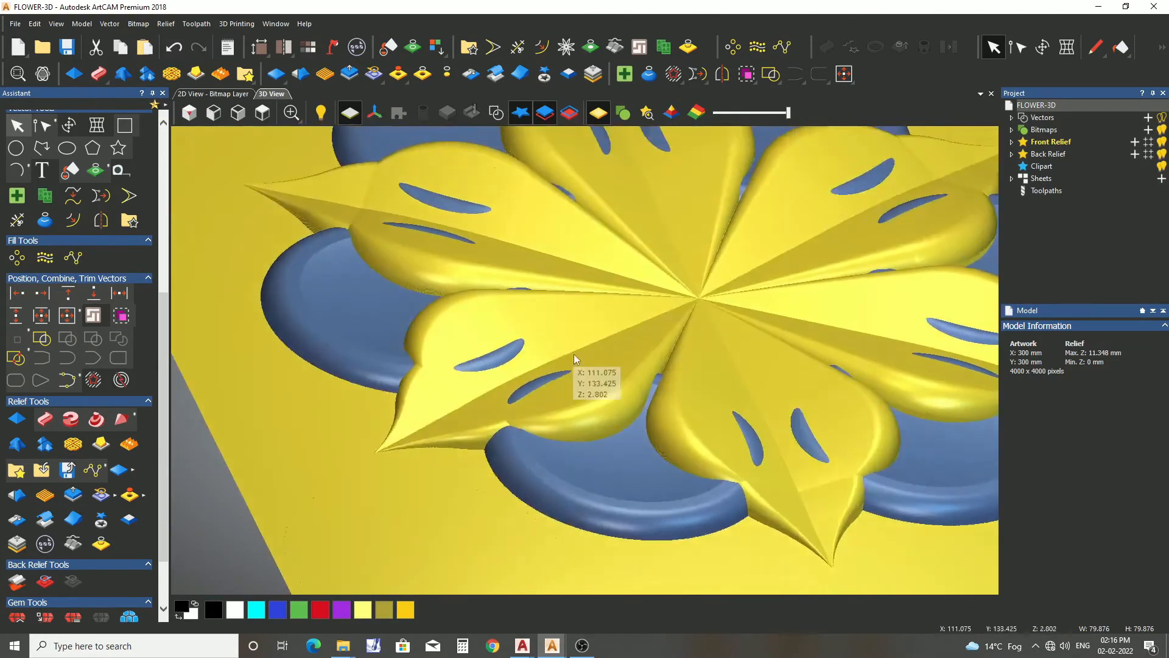
scroll(650, 358, "down", 4)
left_click_drag(697, 377, 928, 323)
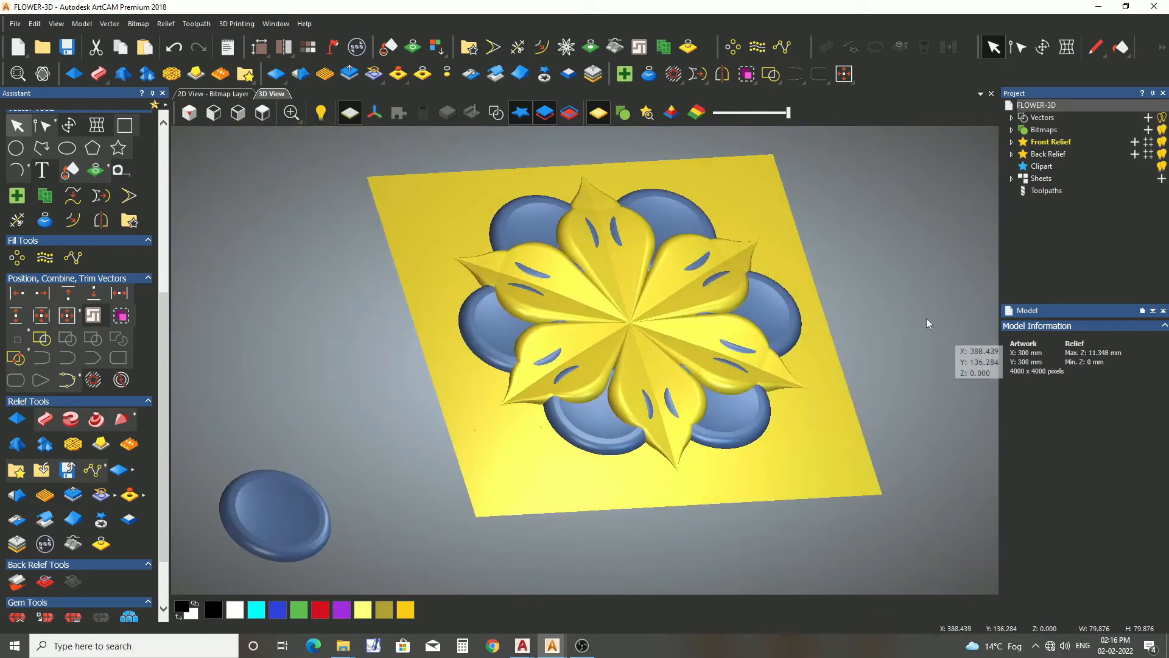
left_click(218, 94)
scroll(662, 306, "down", 2)
scroll(662, 306, "up", 3)
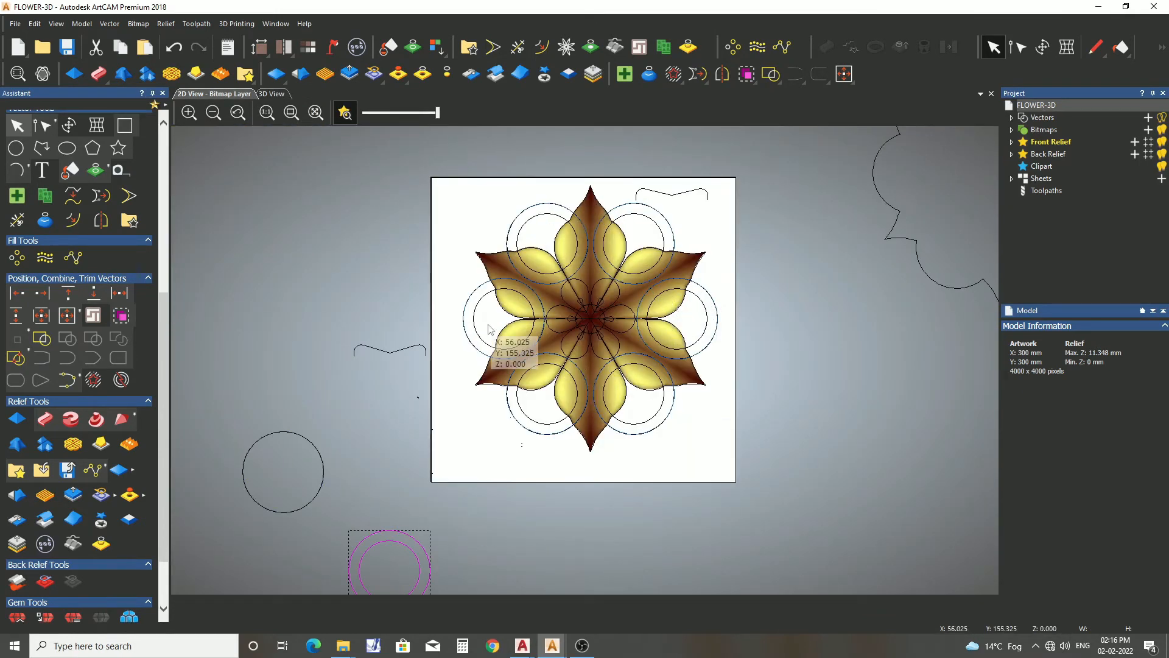
scroll(489, 314, "down", 2)
scroll(490, 314, "up", 2)
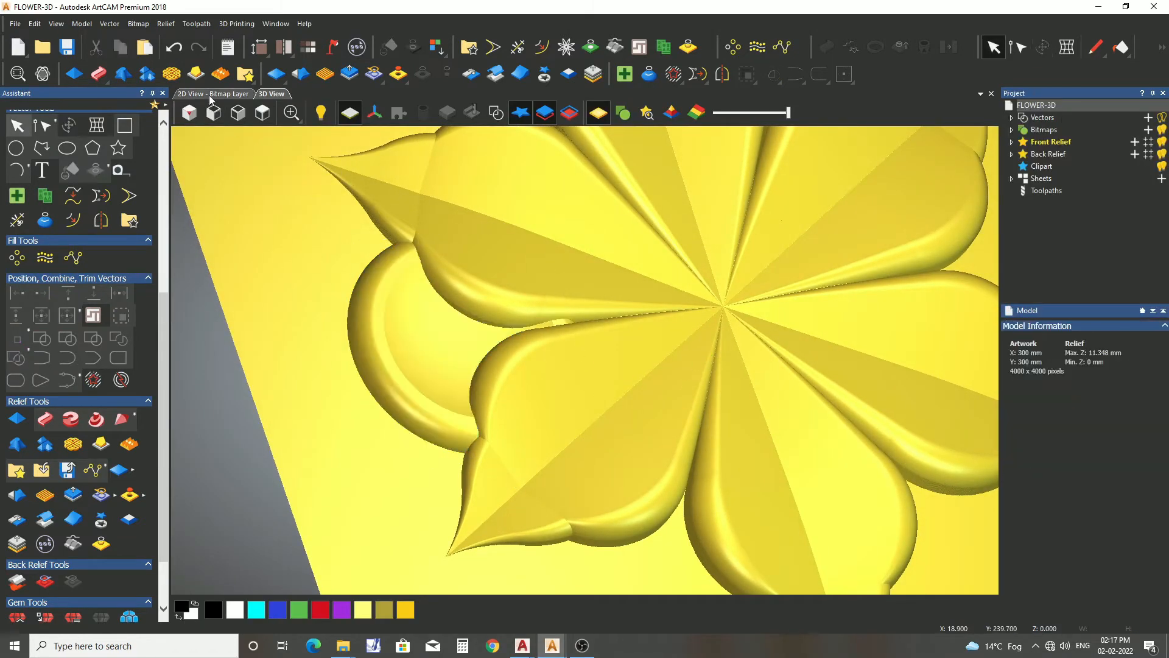
- Delete the disc clipart and the plain circle lying outside the model on its left side
left_click(213, 94)
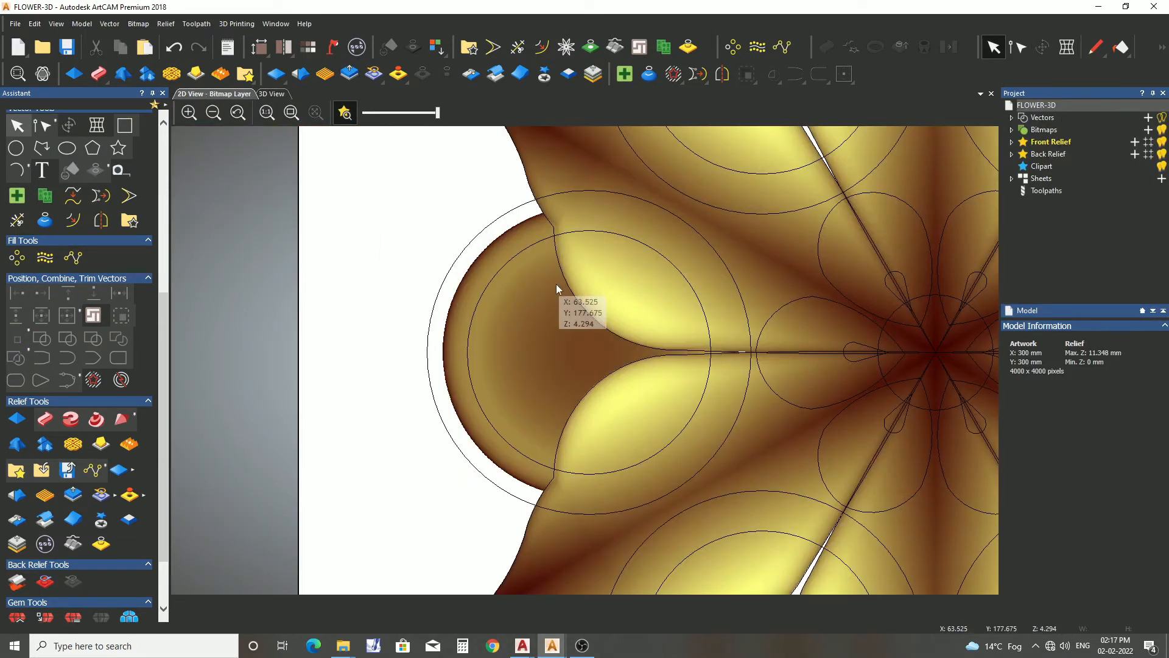
scroll(556, 290, "down", 2)
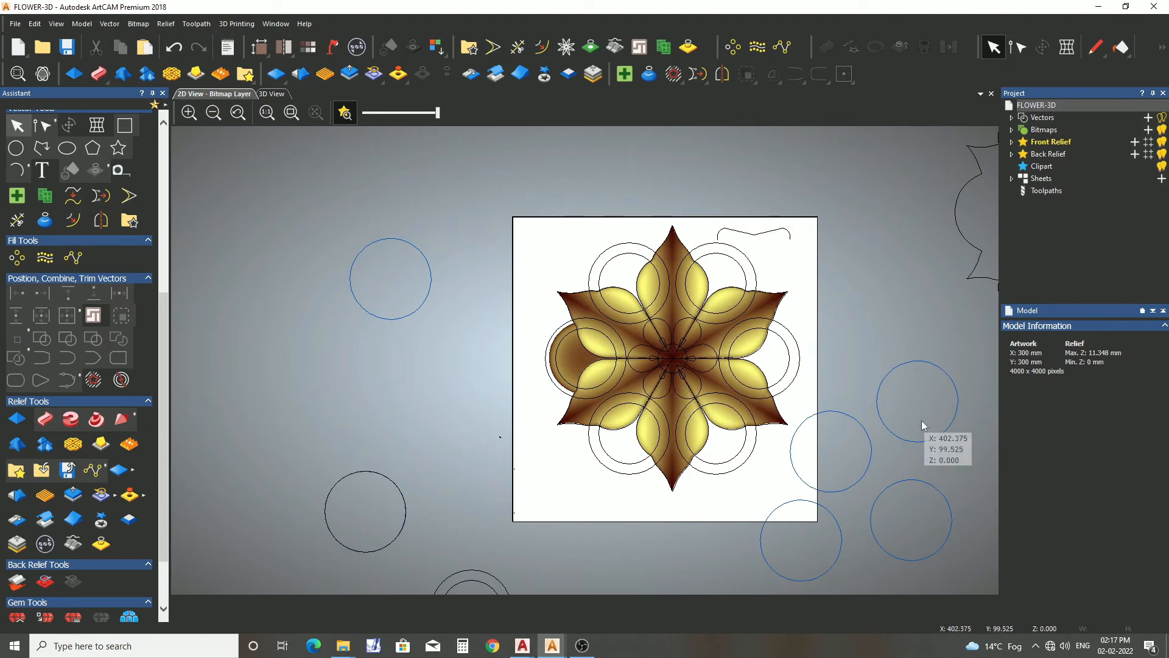
left_click_drag(922, 420, 835, 539)
left_click_drag(928, 452, 904, 427)
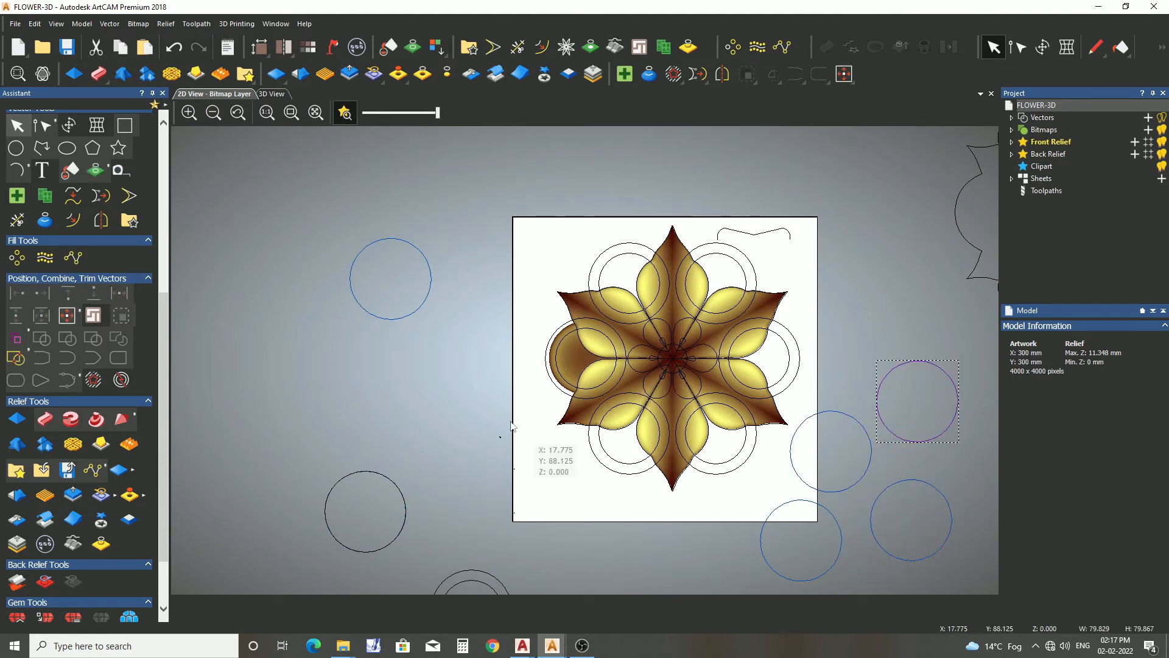
scroll(512, 427, "down", 1)
left_click_drag(498, 456, 443, 304)
key("Delete")
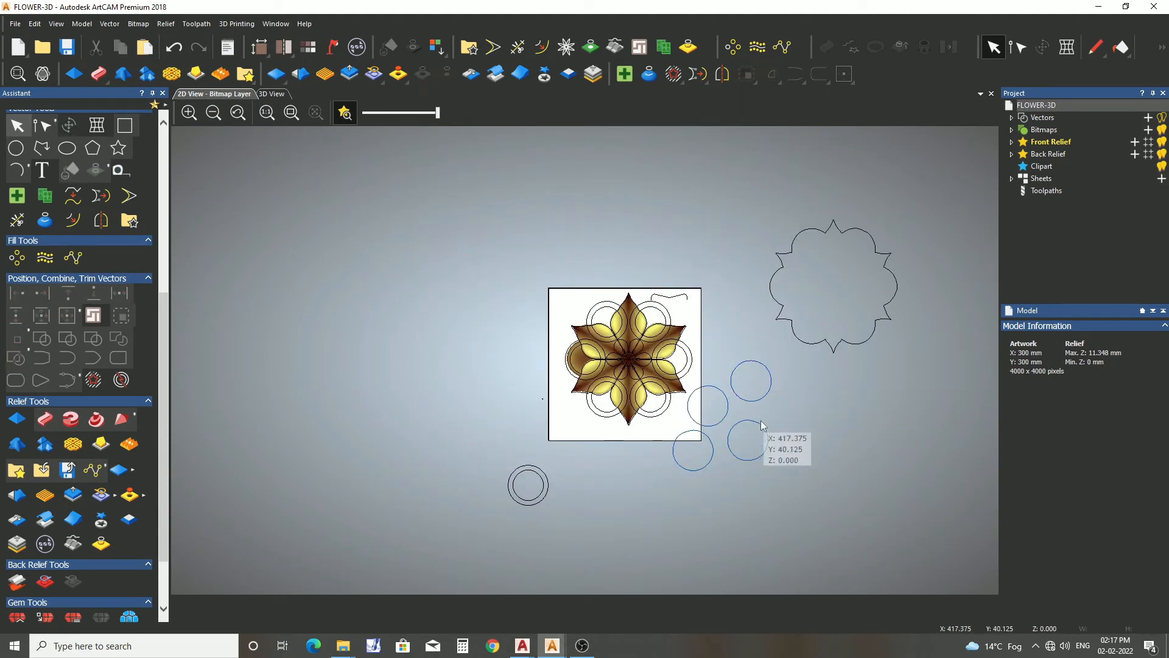
- Set the width of one disc clipart beside the model to 72 mm and delete the leftover full-size disc cliparts
left_click(753, 401)
key("ctrl+t")
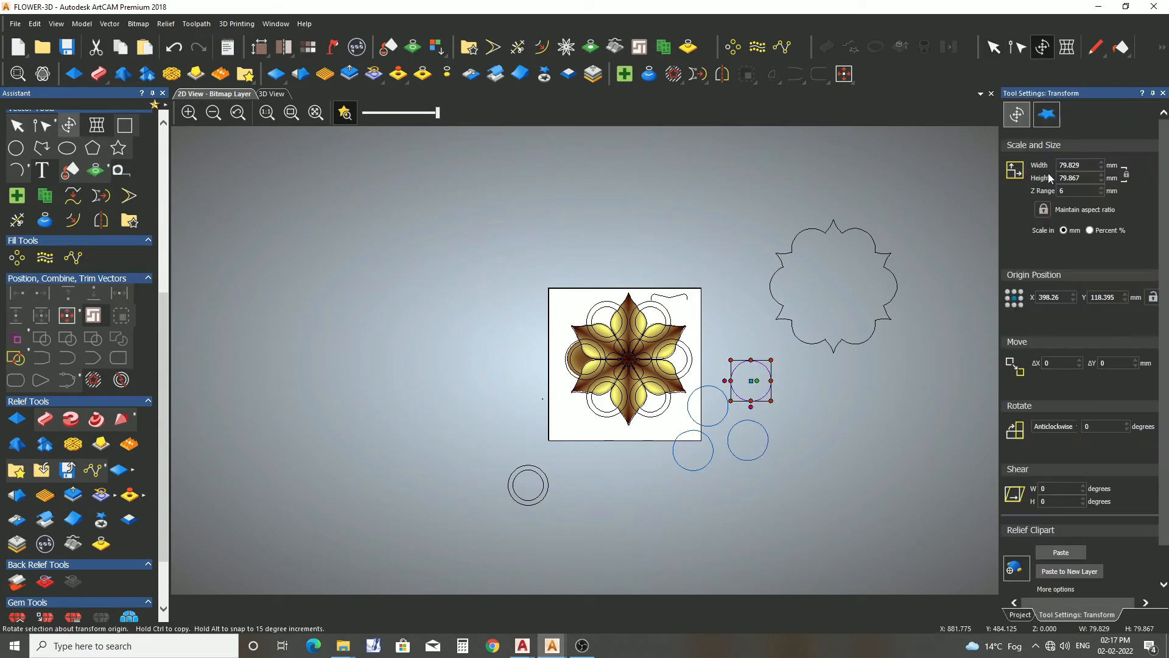
double_click(1078, 165)
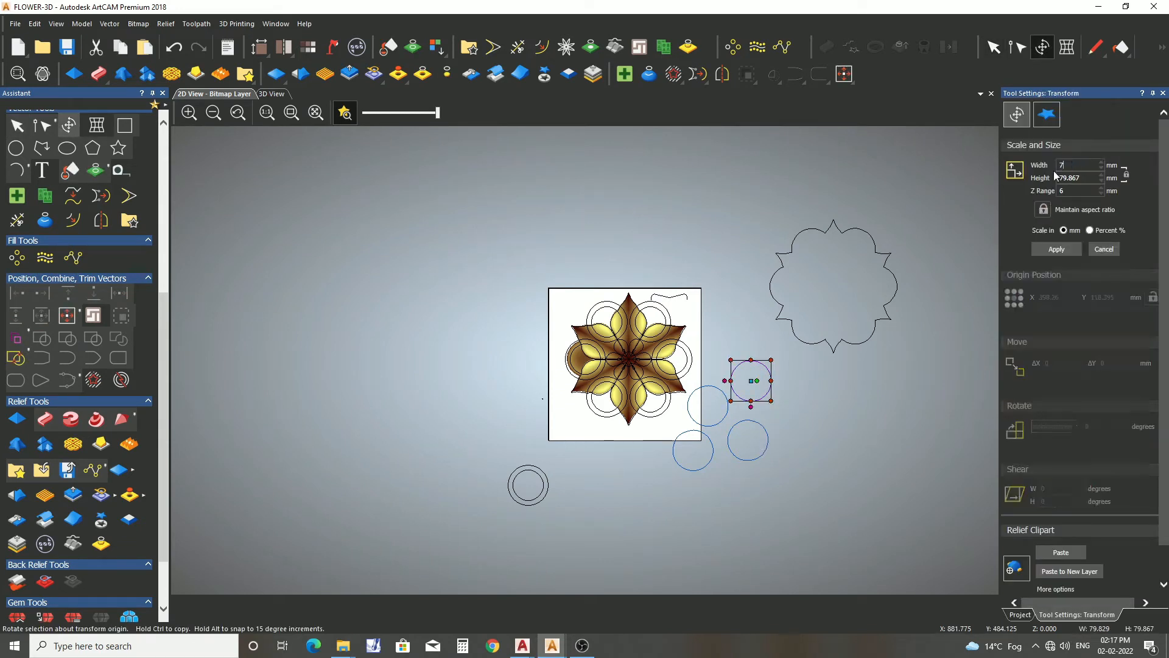
key("Return")
key("Escape")
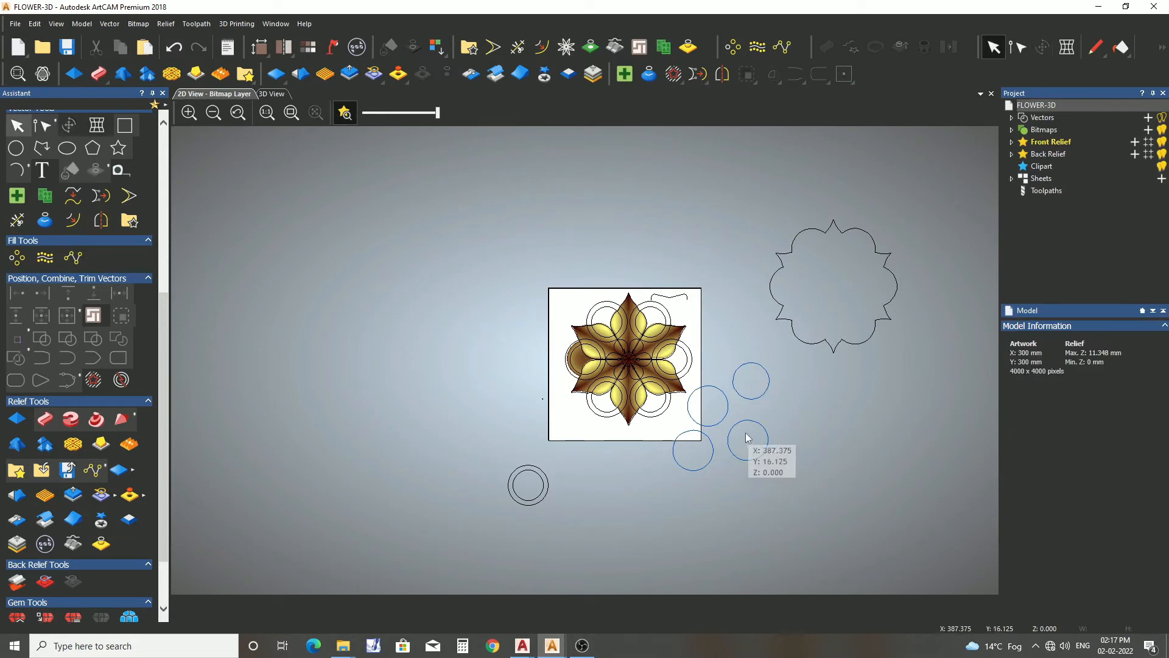
left_click_drag(746, 433, 698, 479)
key("Delete")
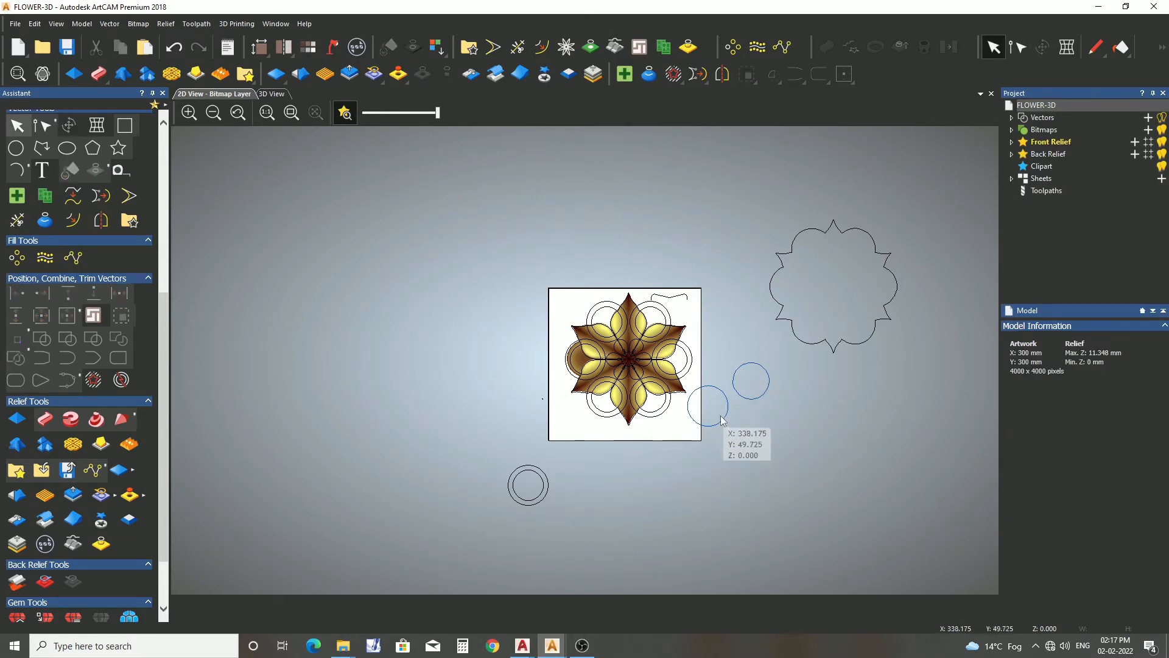
- Make five copies of the 72 mm disc clipart around the outside of the model's lower-right corner
left_click(753, 399)
scroll(737, 410, "up", 2)
left_click_drag(752, 390, 475, 569, "ctrl")
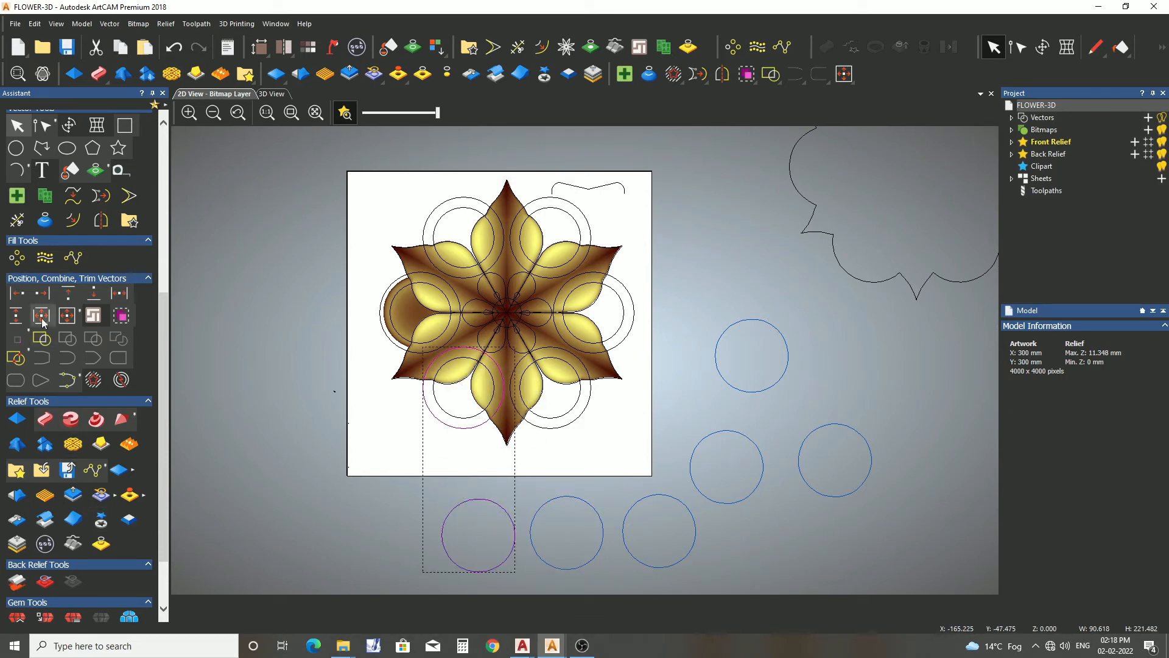
- Centre one 72 mm disc clipart on the flower's lower-left outer circle and check its fit in 3D
left_click(42, 316)
left_click(467, 393)
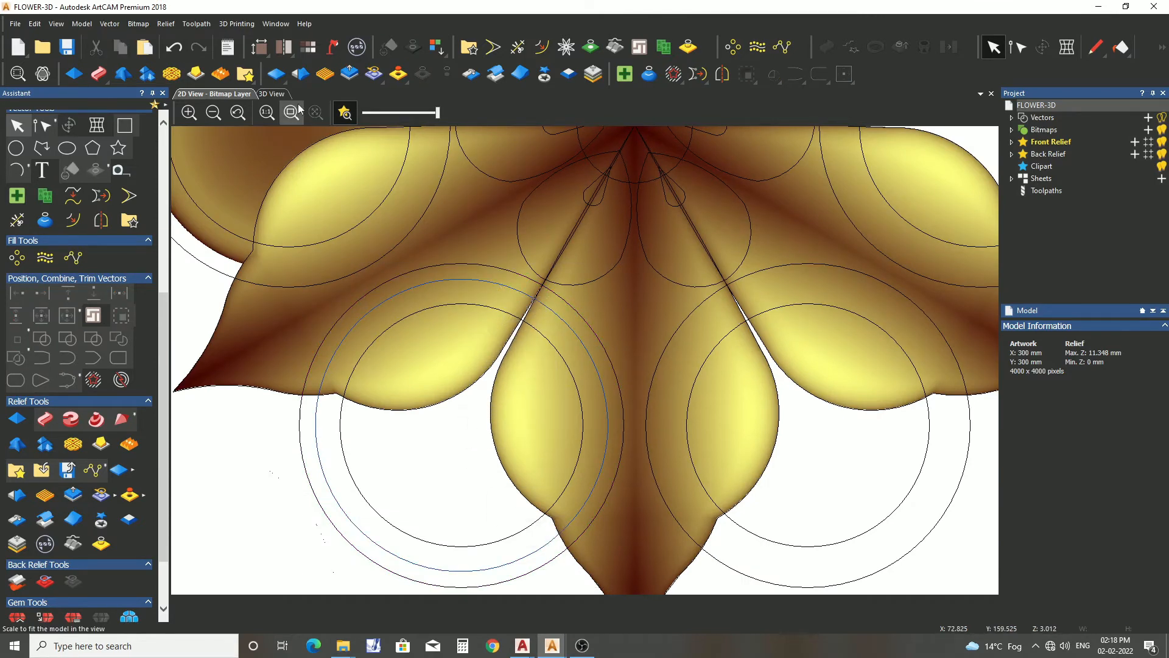
left_click(272, 94)
scroll(507, 274, "down", 3)
scroll(670, 436, "up", 3)
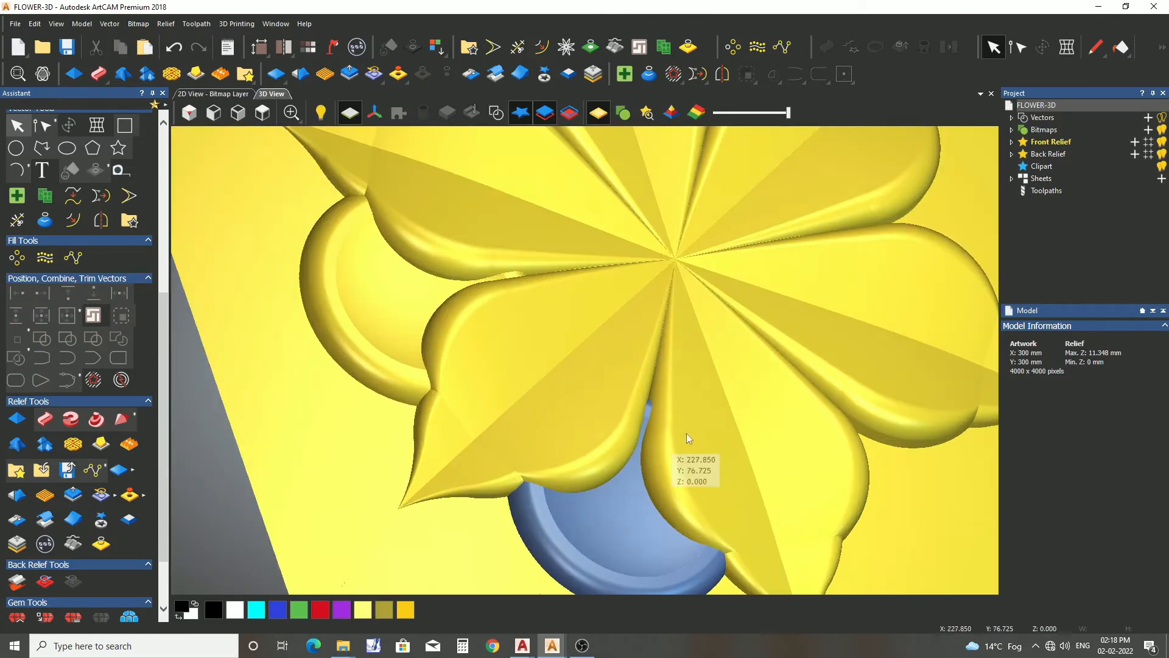
left_click_drag(685, 433, 615, 463)
- Centre a 72 mm disc clipart on the flower's lower-right outer circle
left_click(210, 96)
scroll(504, 388, "down", 2)
scroll(608, 381, "up", 1)
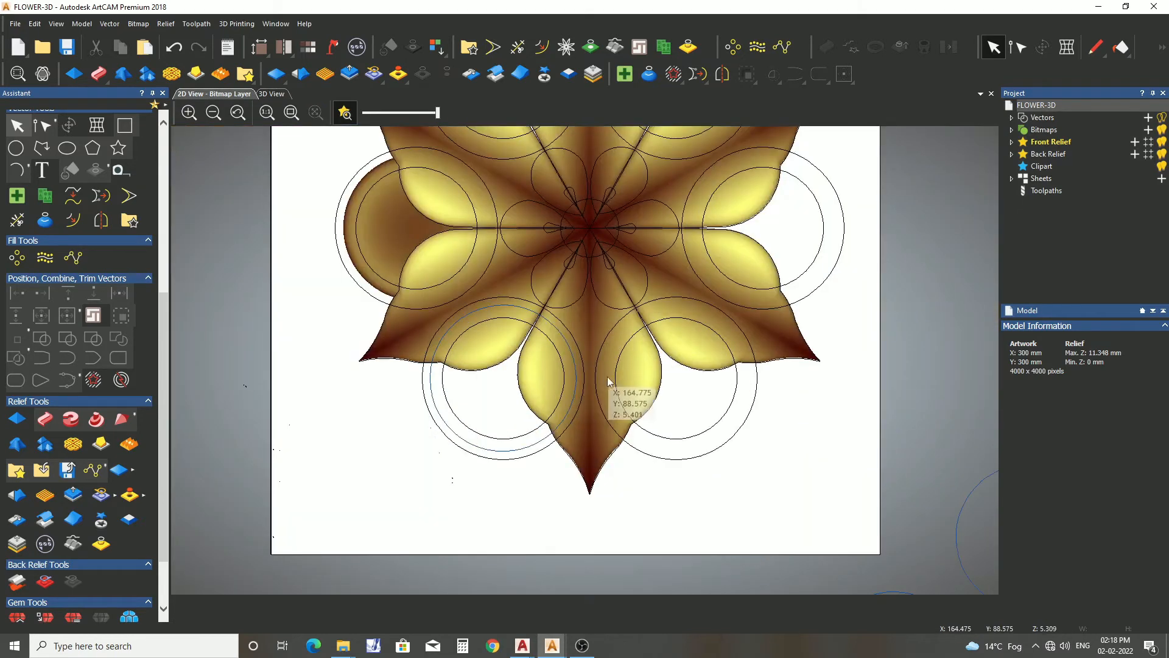
scroll(559, 358, "down", 1)
scroll(643, 462, "up", 1)
left_click_drag(716, 486, 661, 534)
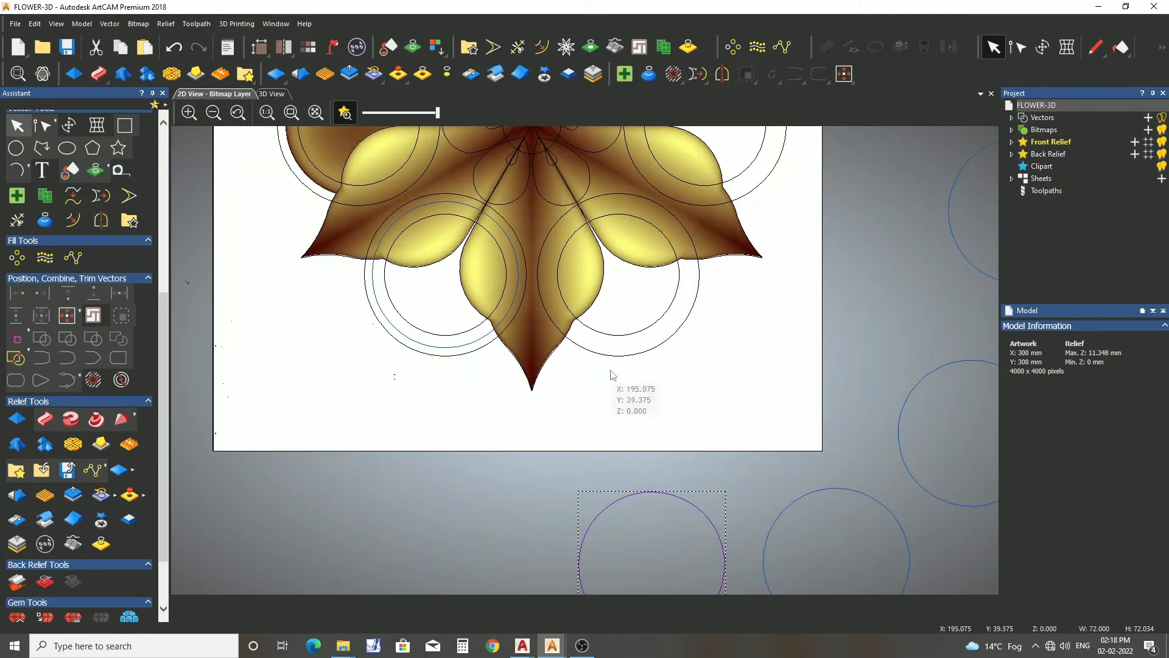
left_click(615, 358, "shift")
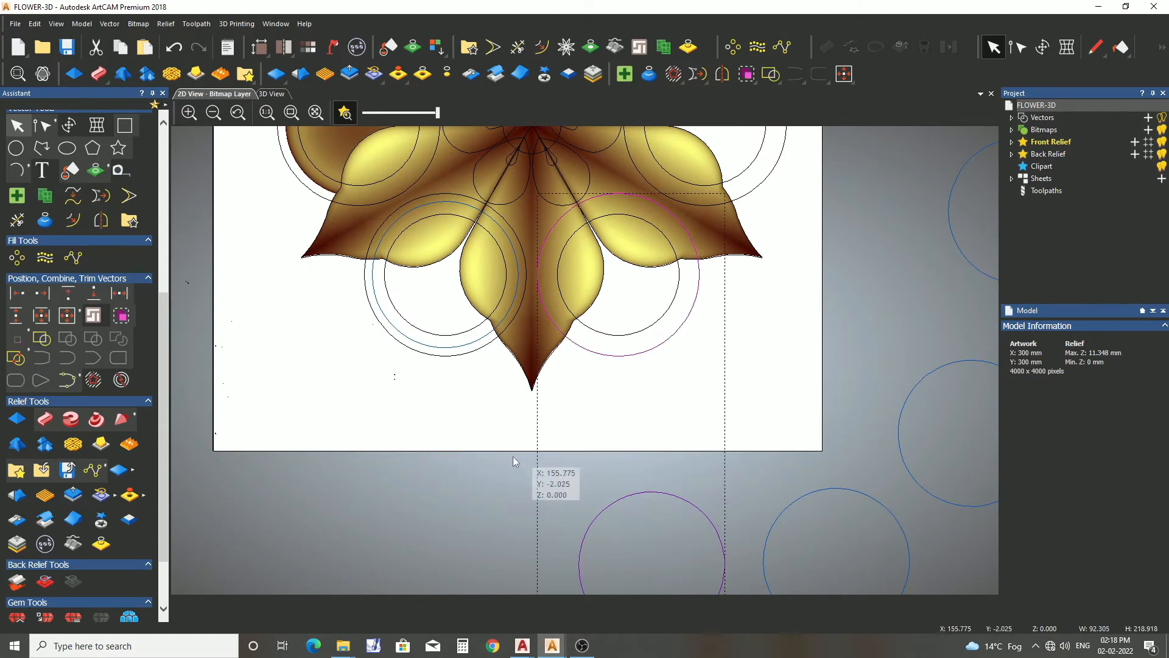
left_click(45, 317)
- Centre a 72 mm disc clipart on the outer circle at the flower's right side
scroll(561, 378, "down", 1)
scroll(676, 383, "up", 1)
left_click(762, 466)
scroll(677, 402, "down", 1)
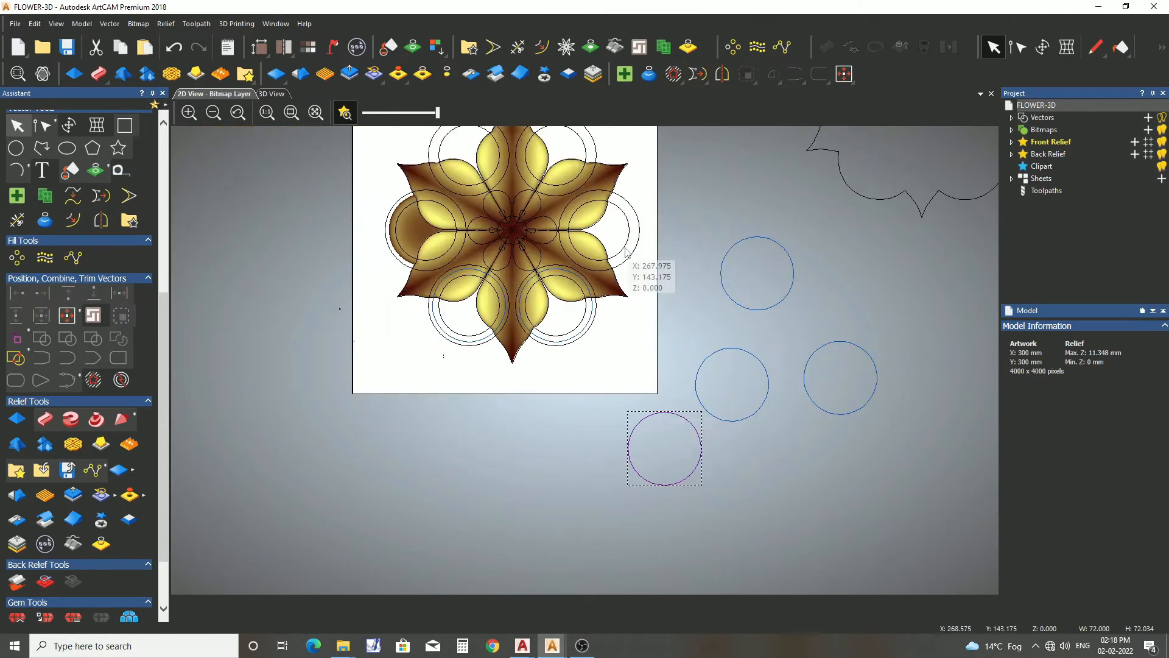
left_click(634, 261, "shift")
left_click(42, 317)
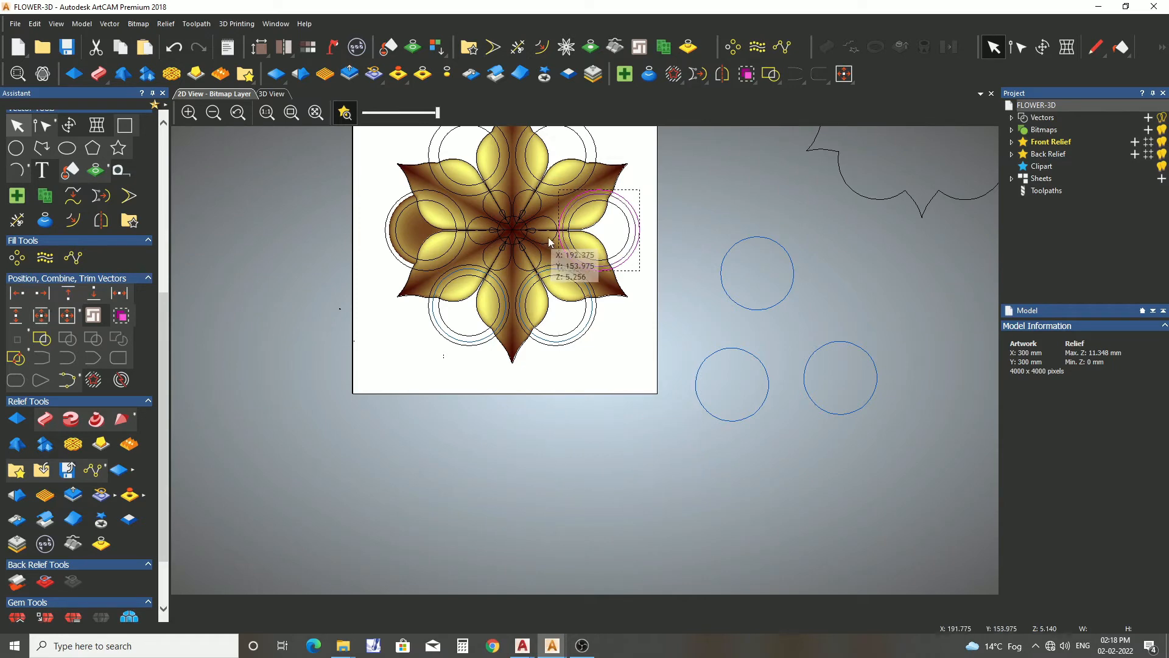
- Centre a 72 mm disc clipart on the flower's upper-right outer circle
scroll(587, 363, "down", 1)
scroll(550, 228, "up", 1)
left_click(744, 488, "shift")
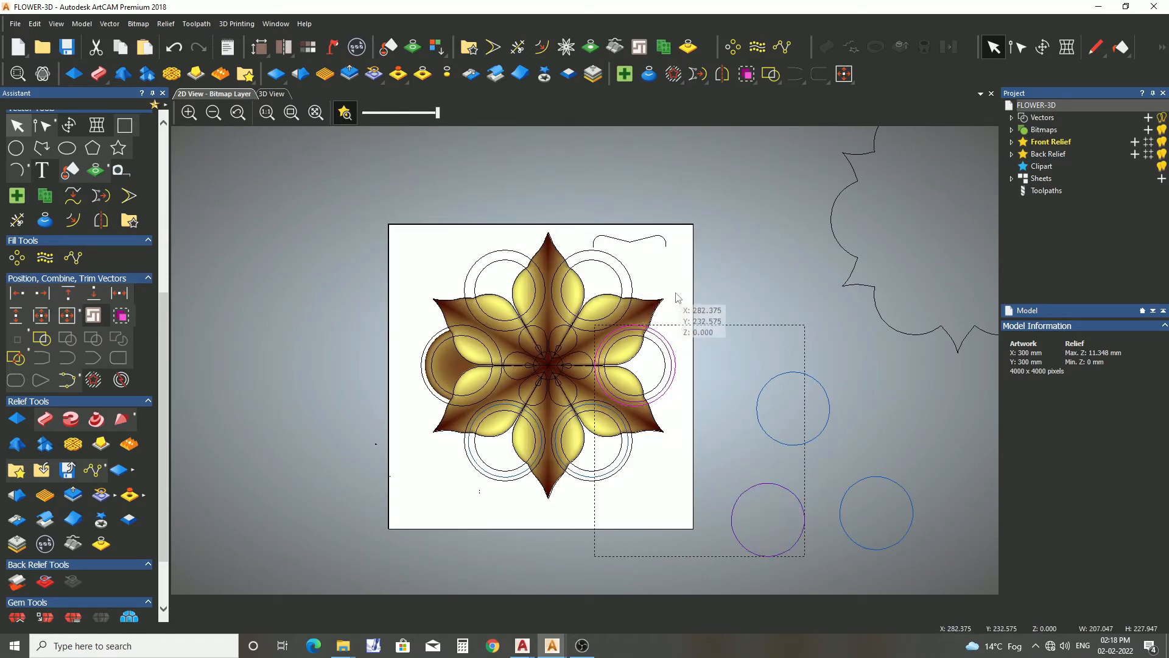
left_click(696, 319)
left_click_drag(742, 467, 725, 506)
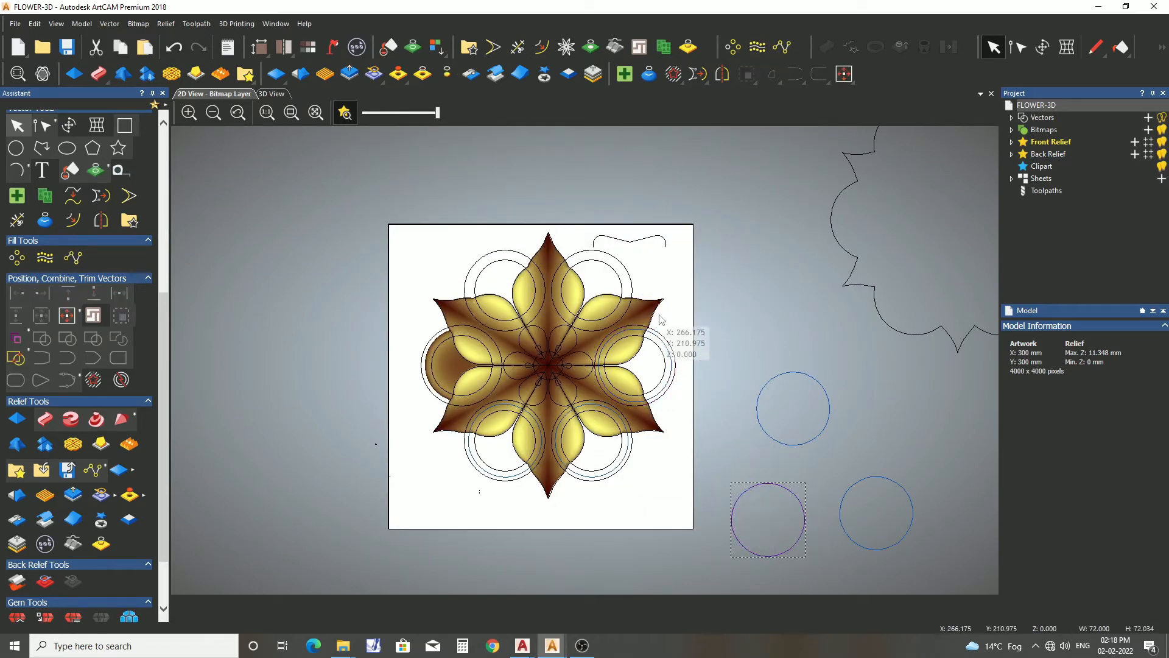
left_click(634, 287, "shift")
left_click(43, 316)
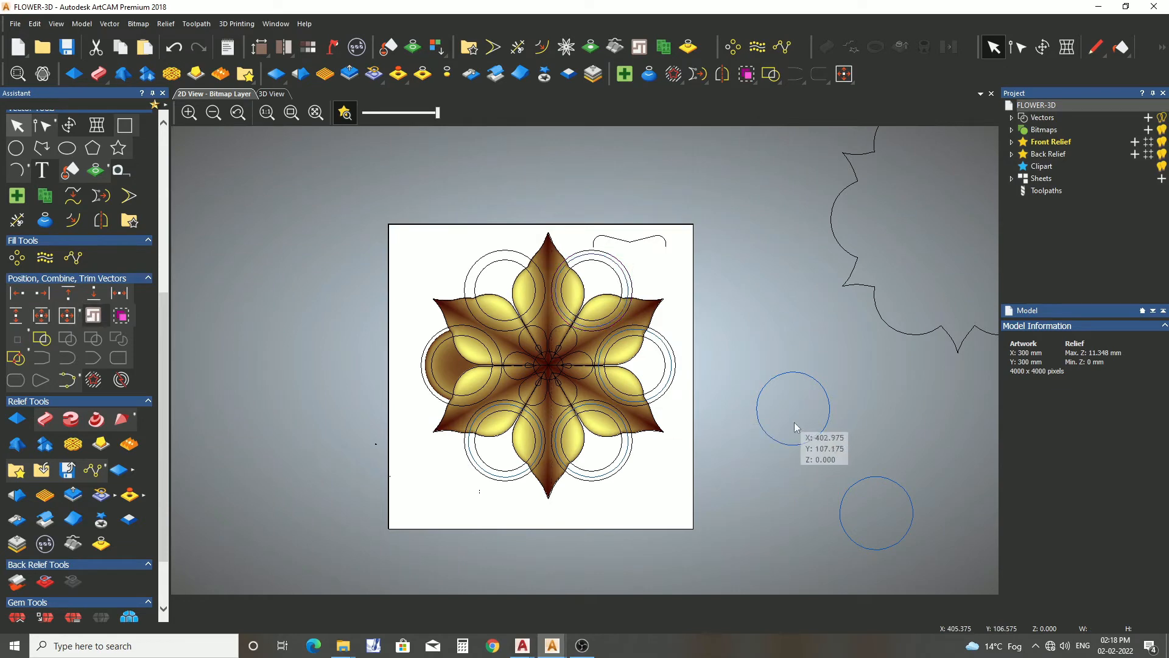
- Centre a 72 mm disc clipart on the flower's upper-left outer circle
left_click_drag(795, 424, 755, 449)
left_click(476, 258, "shift")
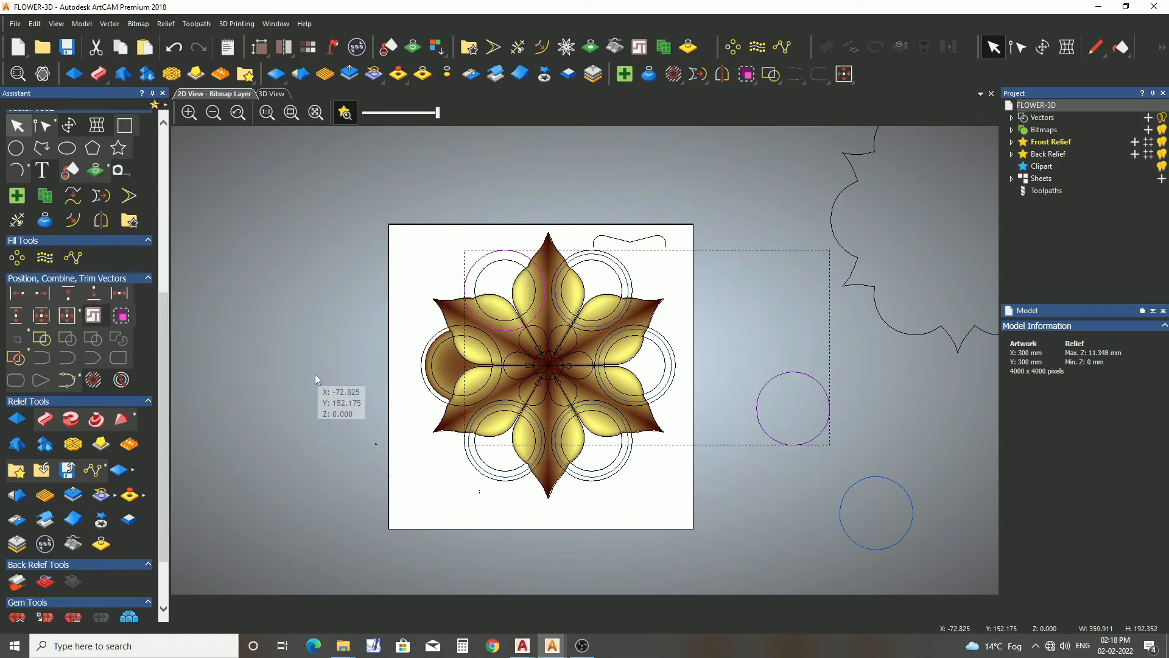
left_click(49, 315)
scroll(715, 375, "up", 3)
scroll(763, 394, "down", 3)
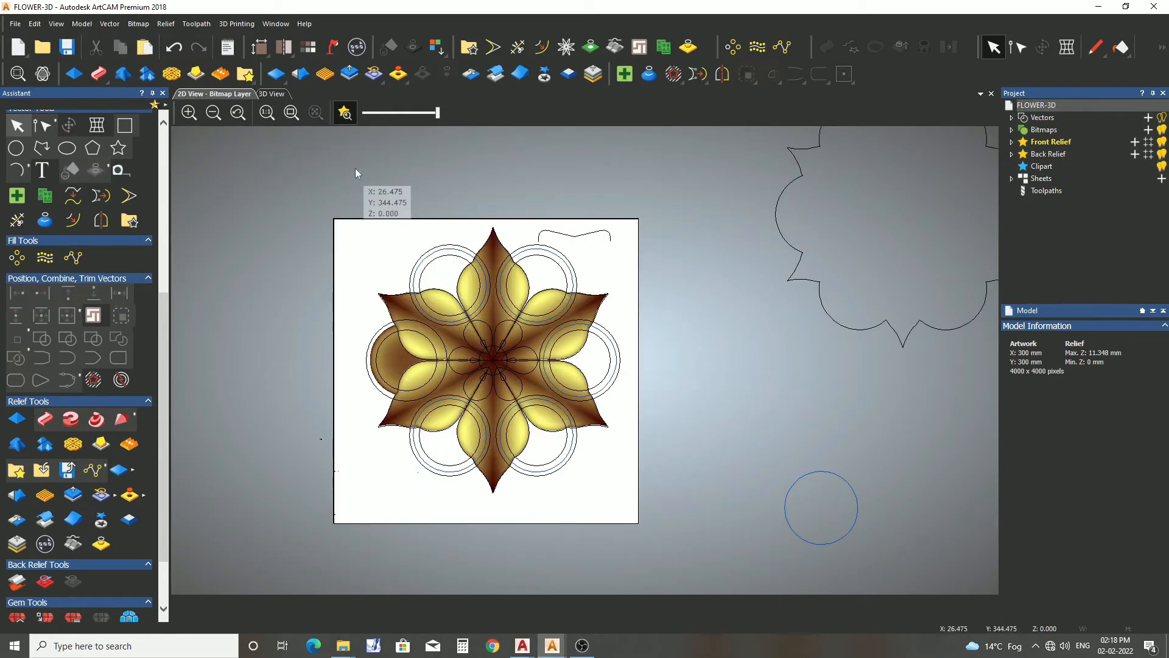
- Select all vectors and disc cliparts inside the model boundary and paste the remaining disc cliparts into the front relief
left_click_drag(342, 226, 650, 547)
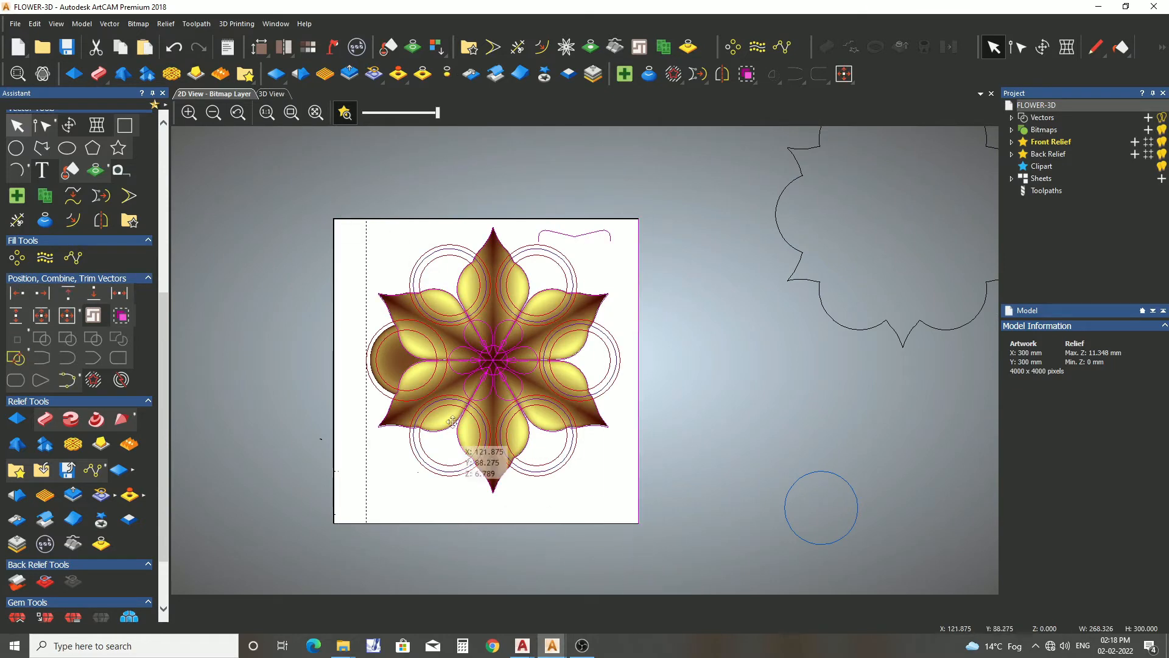
left_click(458, 369)
key("Escape")
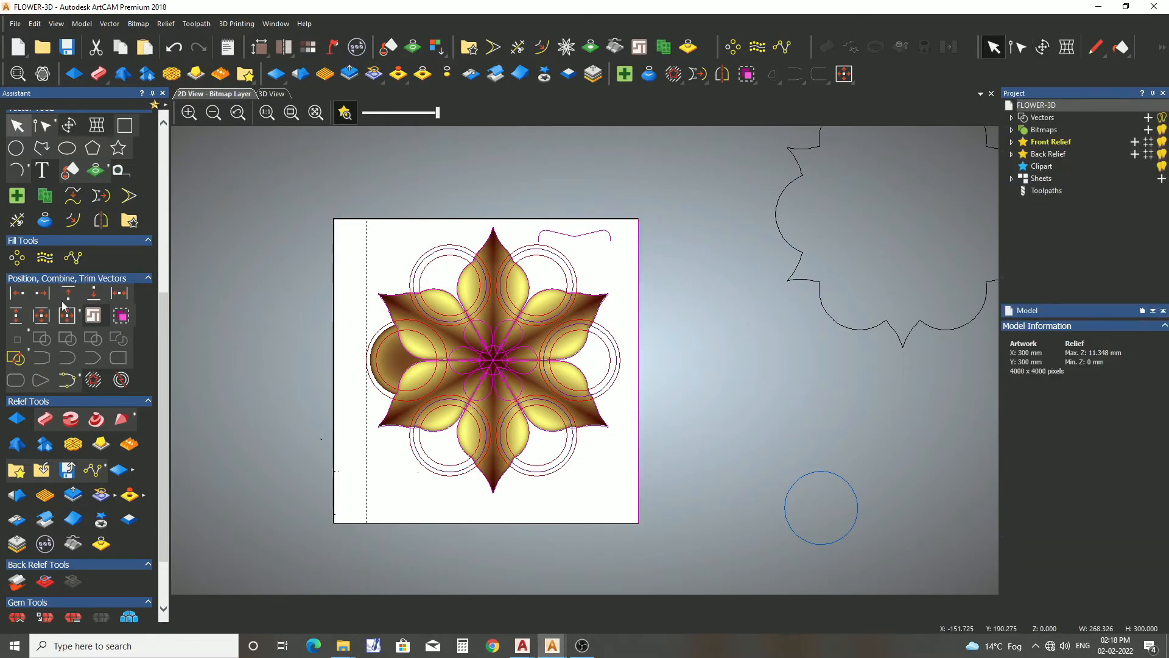
scroll(69, 261, "up", 3)
left_click(74, 201)
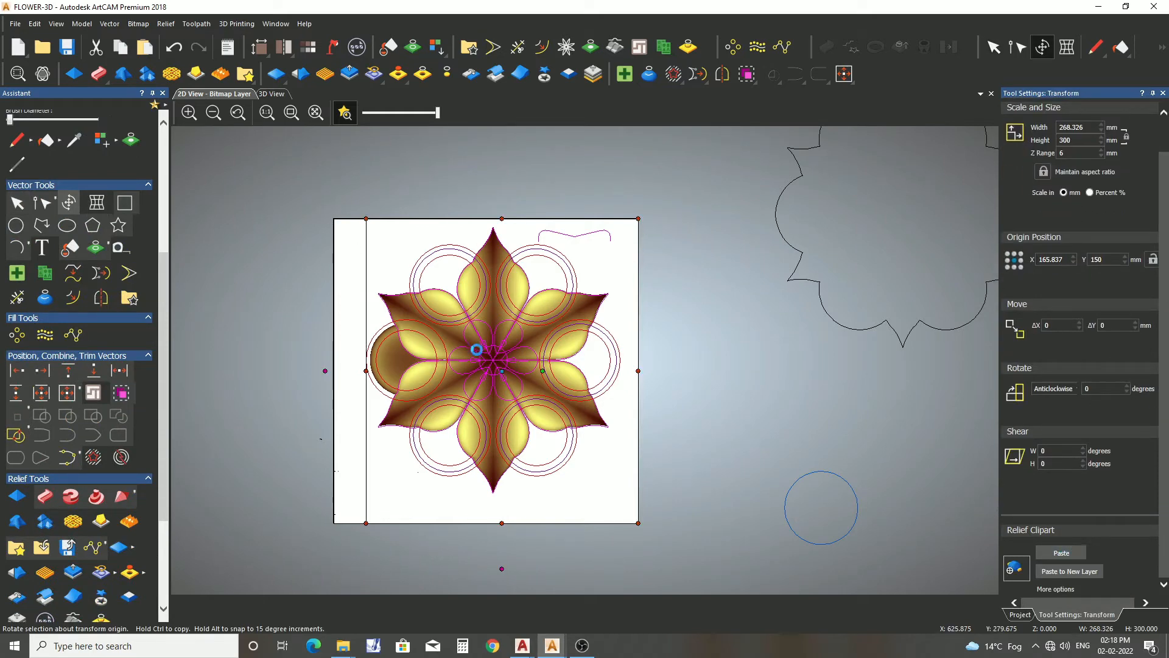
- Hide the vectors in the 3D view and examine how the hollowed discs blend with the flower's petals
left_click(268, 94)
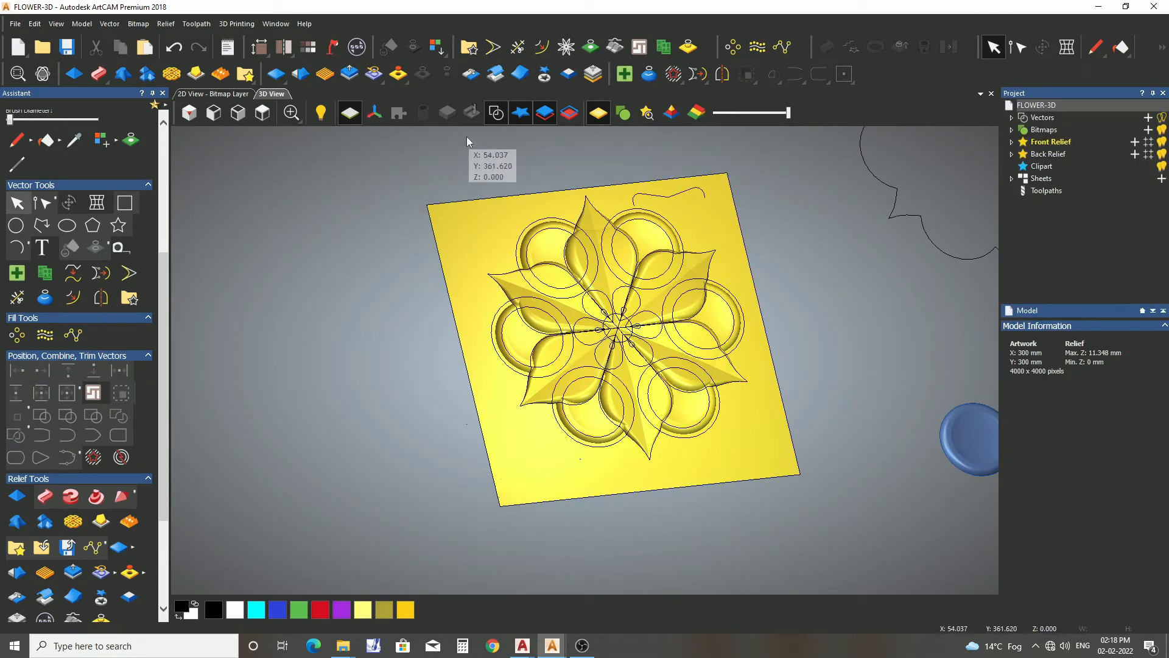
left_click(491, 117)
scroll(560, 344, "up", 10)
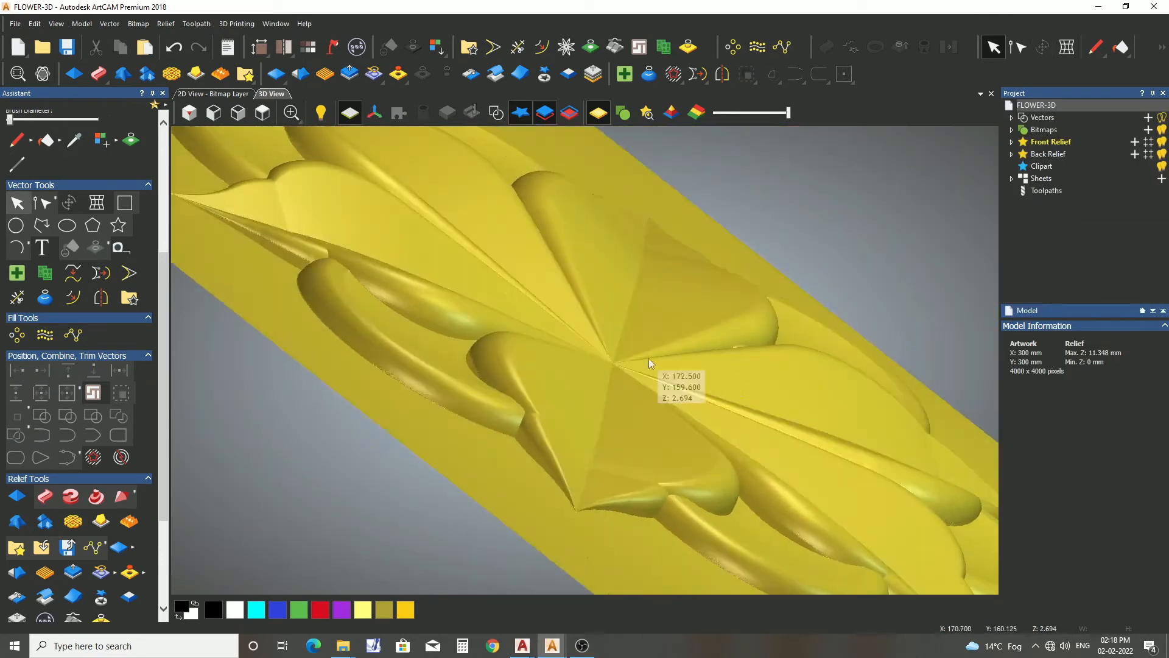
scroll(649, 359, "down", 5)
left_click_drag(649, 359, 729, 257)
scroll(729, 257, "up", 4)
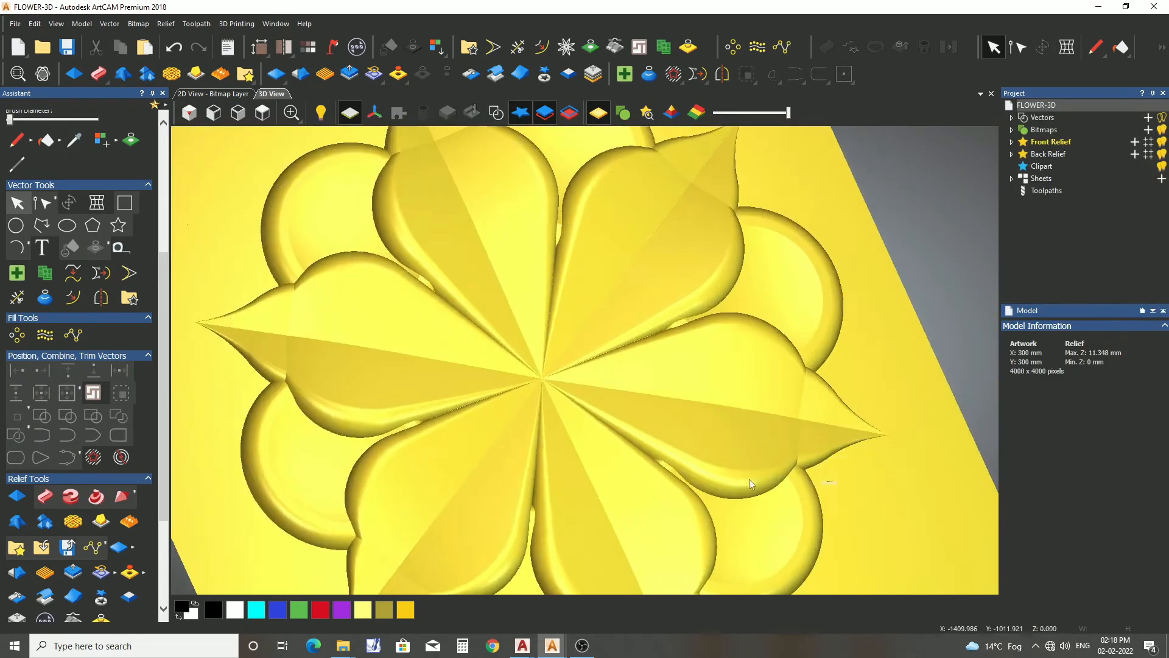
left_click_drag(749, 479, 336, 178)
scroll(335, 178, "up", 2)
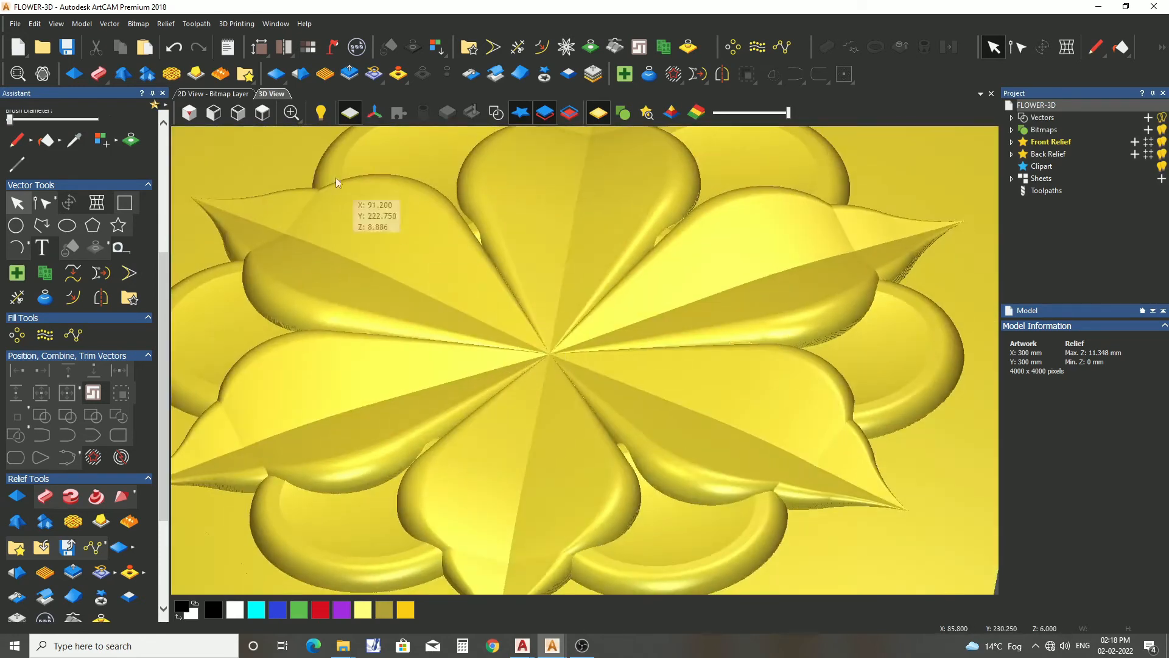
- Give the six teardrop vectors around the flower's centre a round shape profile combined in Merge High mode
left_click(242, 96)
scroll(487, 351, "up", 3)
left_click(505, 323, "shift")
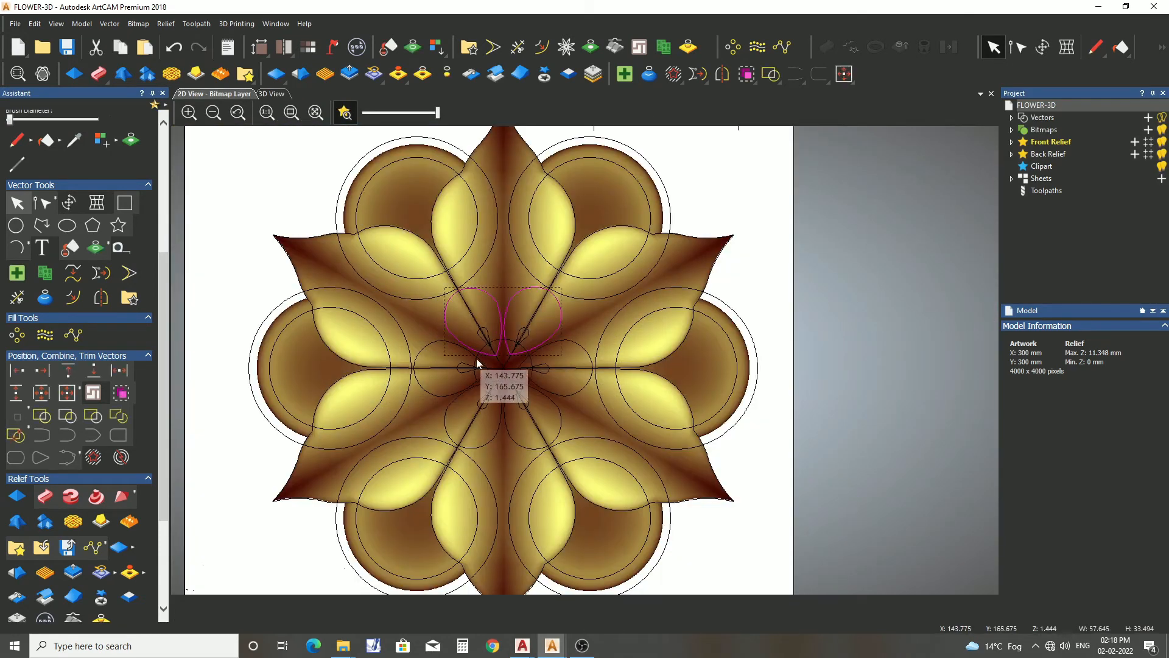
left_click(475, 356, "shift")
left_click(439, 397, "shift")
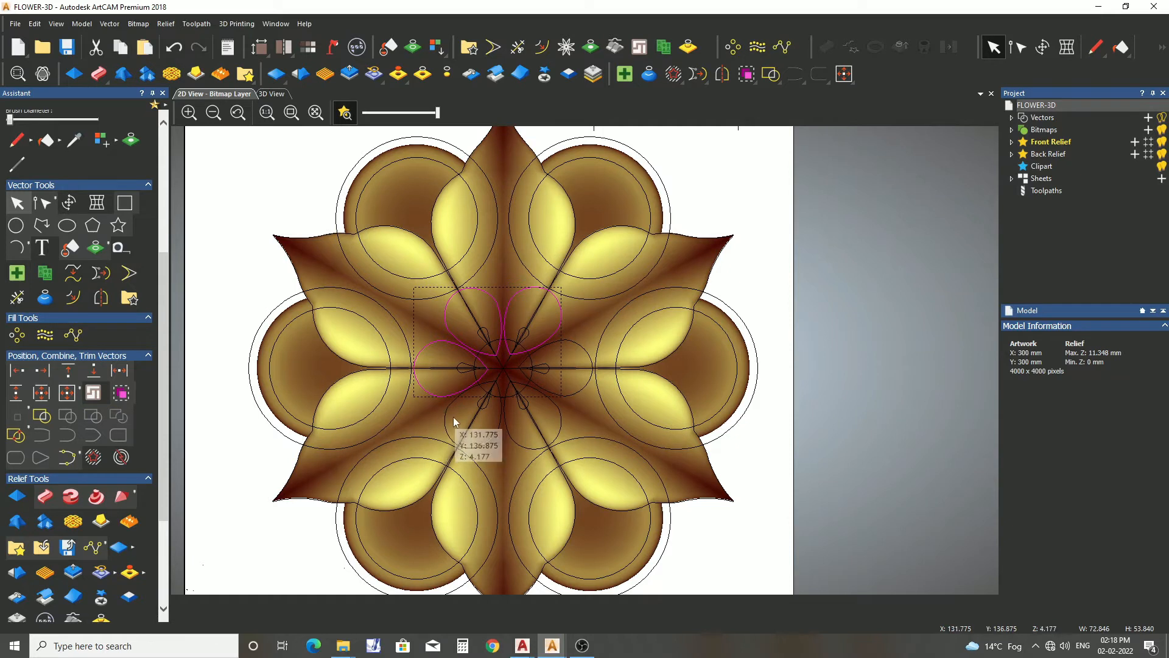
left_click(500, 420, "shift")
left_click_drag(521, 450, 521, 452, "shift")
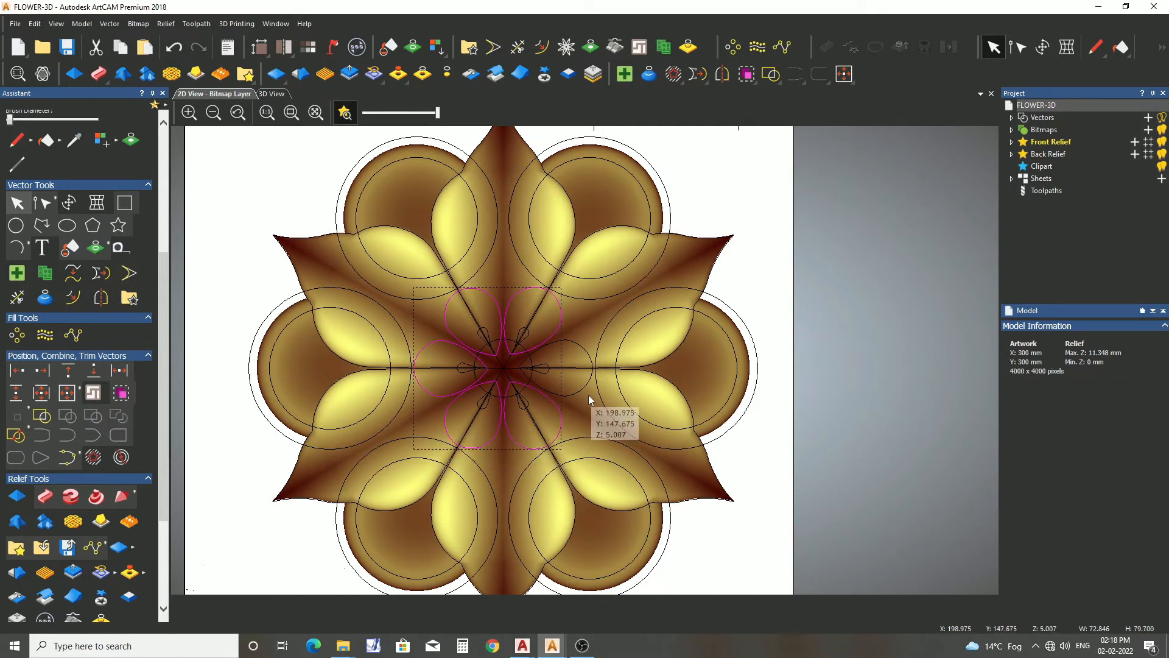
left_click_drag(589, 394, 576, 386, "shift")
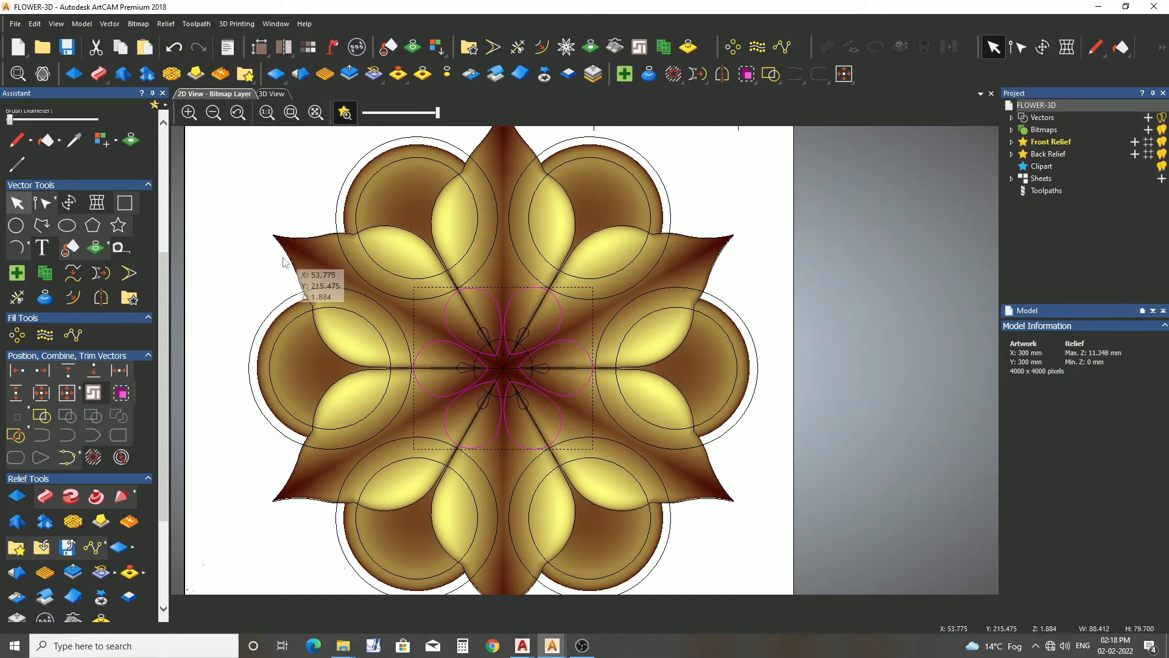
left_click(17, 497)
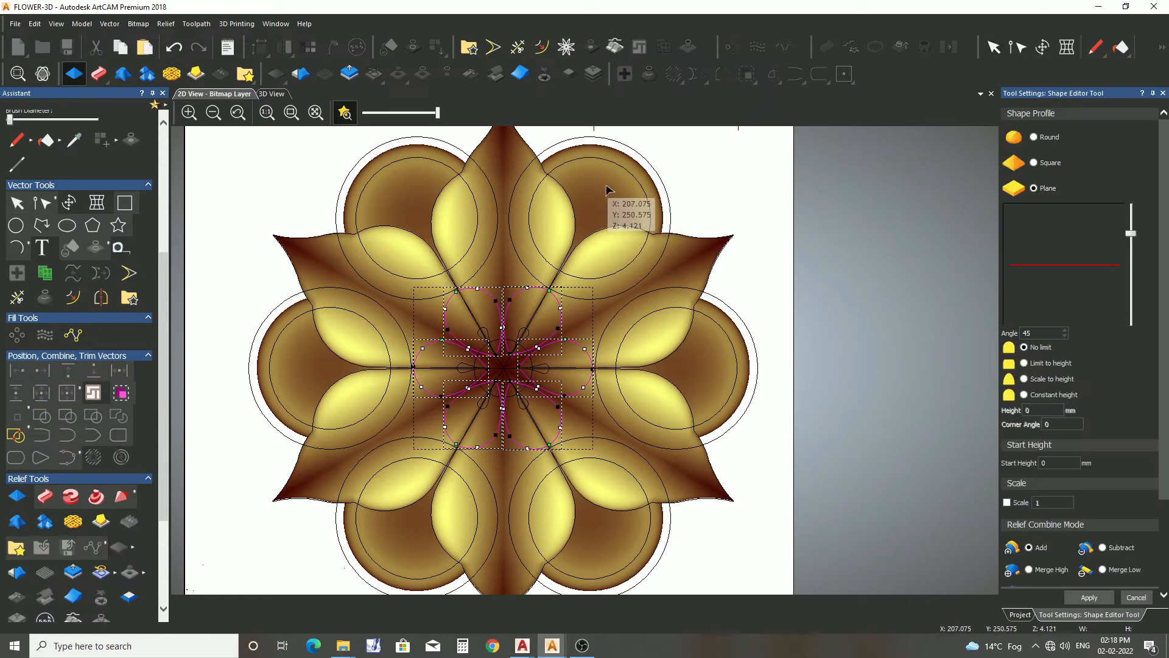
left_click(273, 93)
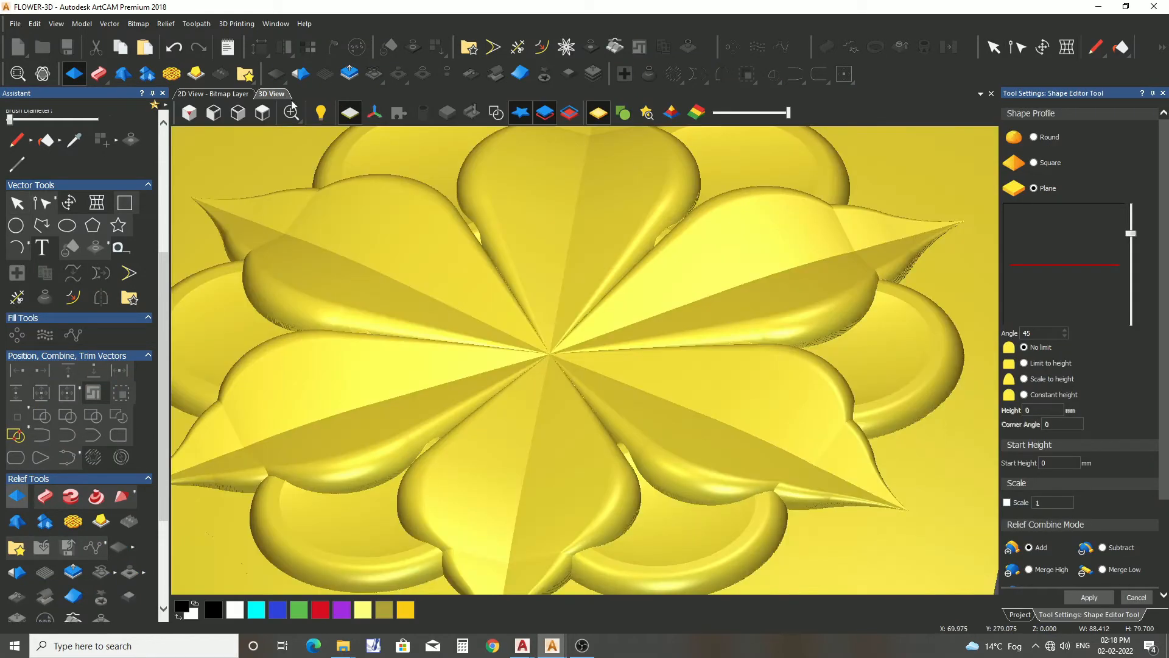
left_click(1033, 138)
scroll(1026, 396, "down", 3)
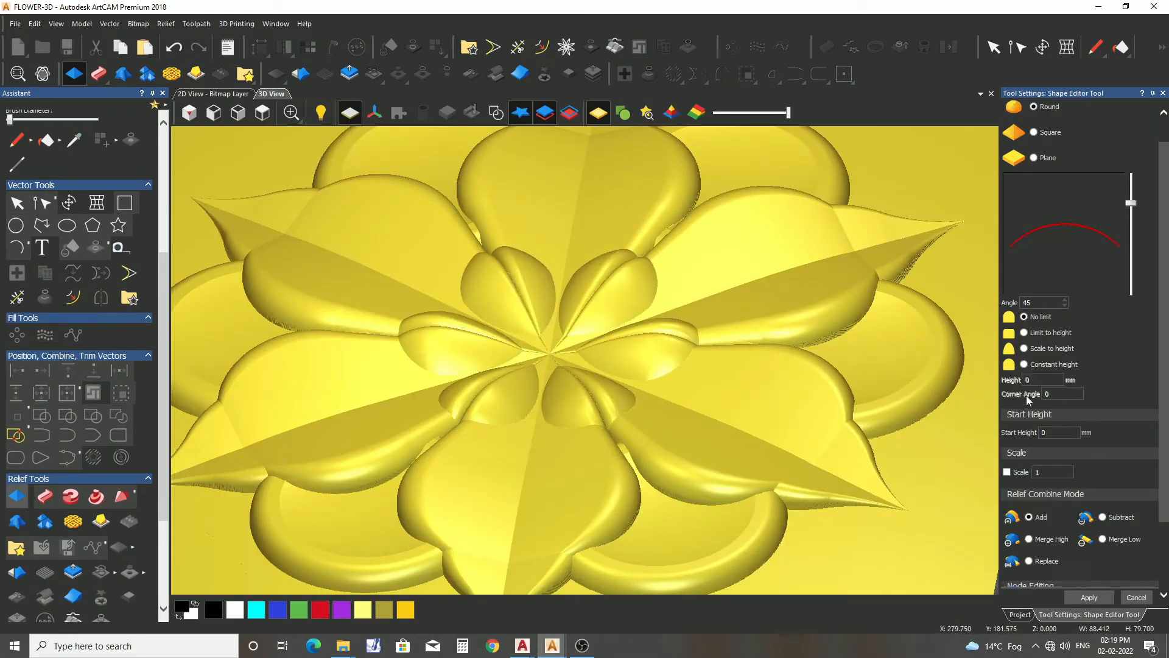
left_click(1029, 495)
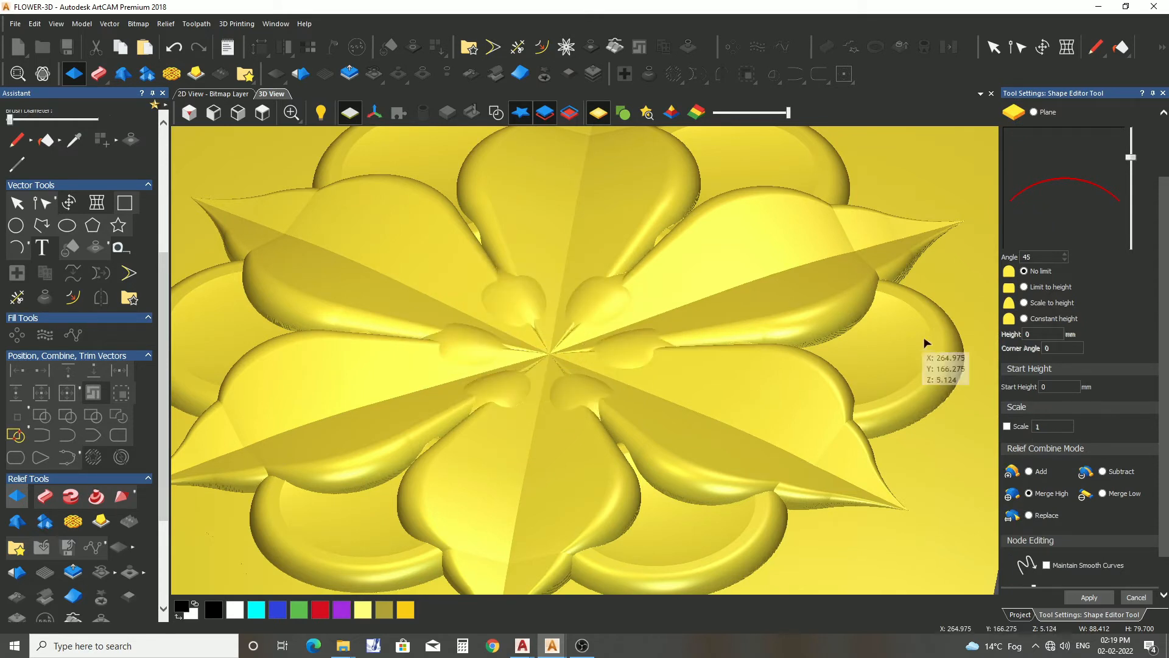
- Adjust the six teardrops' round profile to a 72 degree angle, check the preview and leave the shape editor
scroll(1110, 171, "up", 3)
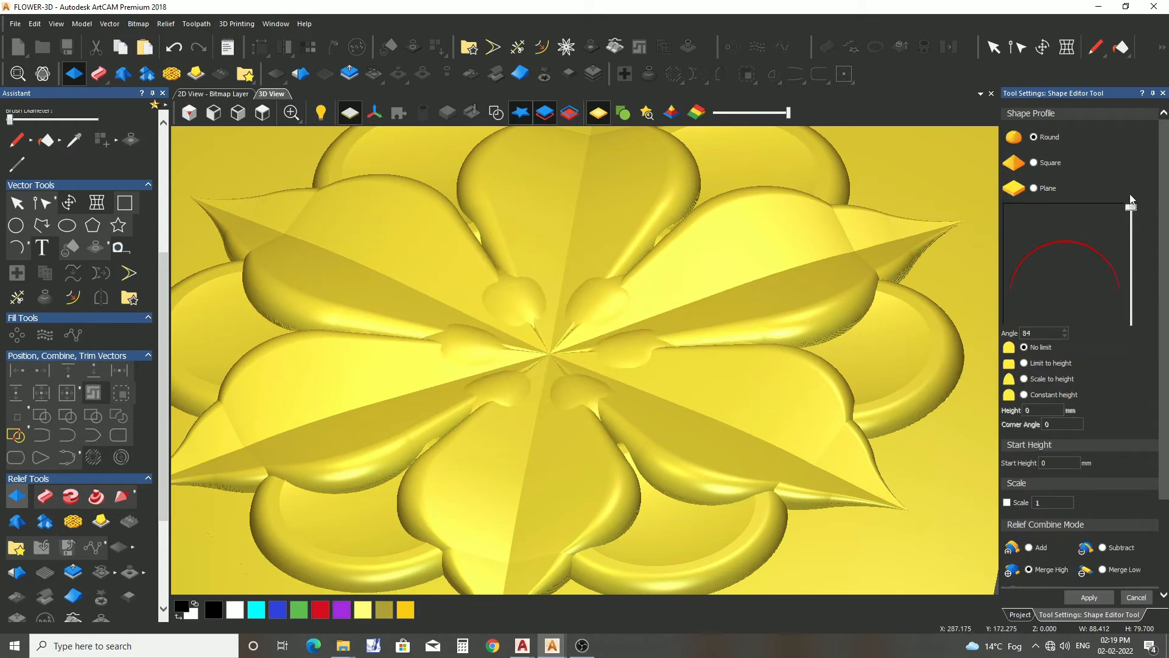
left_click_drag(1131, 205, 1132, 215)
left_click_drag(558, 311, 531, 375)
scroll(560, 318, "up", 3)
scroll(586, 299, "down", 3)
scroll(575, 341, "down", 3)
scroll(580, 365, "up", 3)
scroll(660, 231, "down", 3)
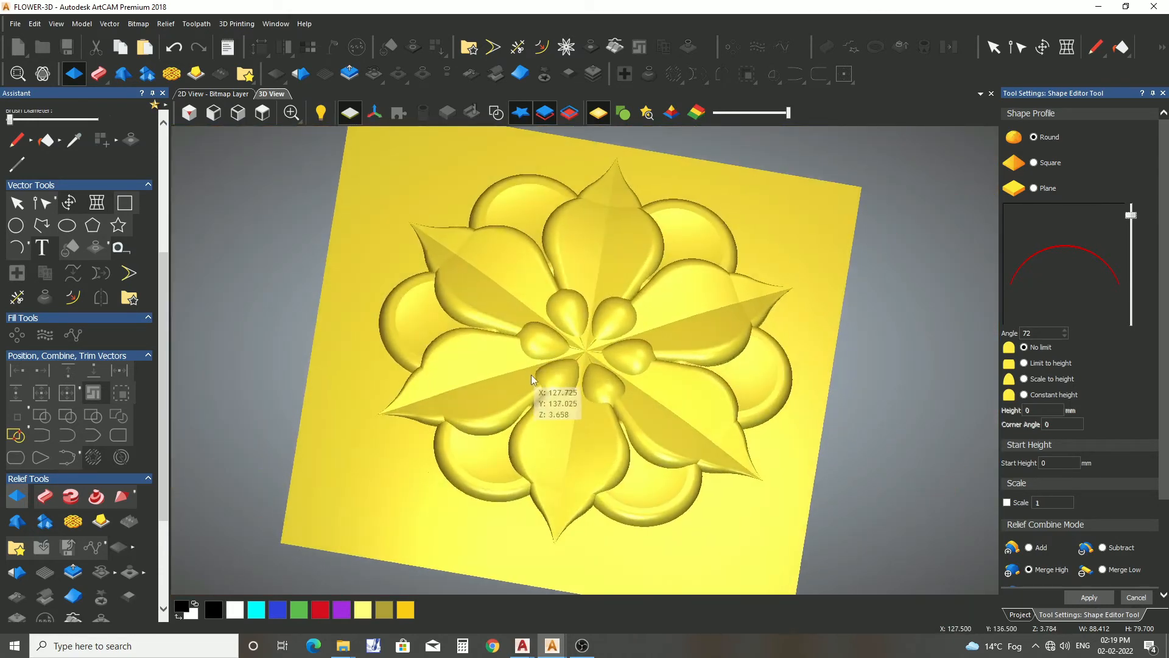
left_click(213, 94)
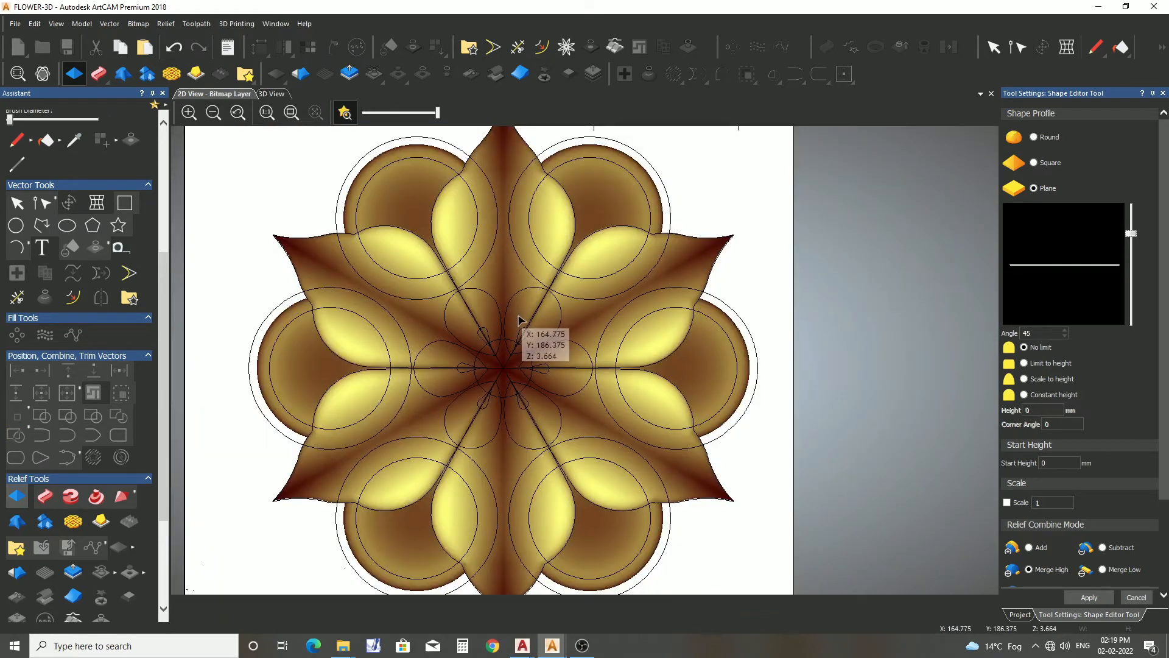
key("Escape")
- Give the circle at the flower's centre a round shape profile in Merge High mode
left_click(504, 338)
scroll(515, 371, "up", 1)
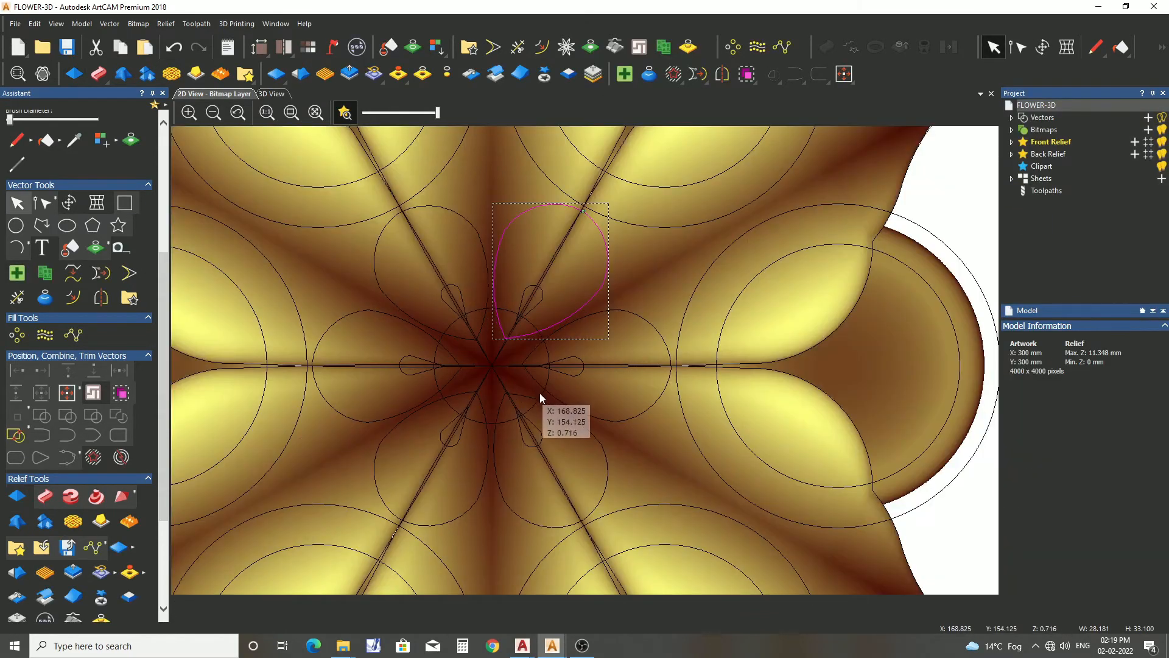
left_click(539, 393)
left_click(546, 391)
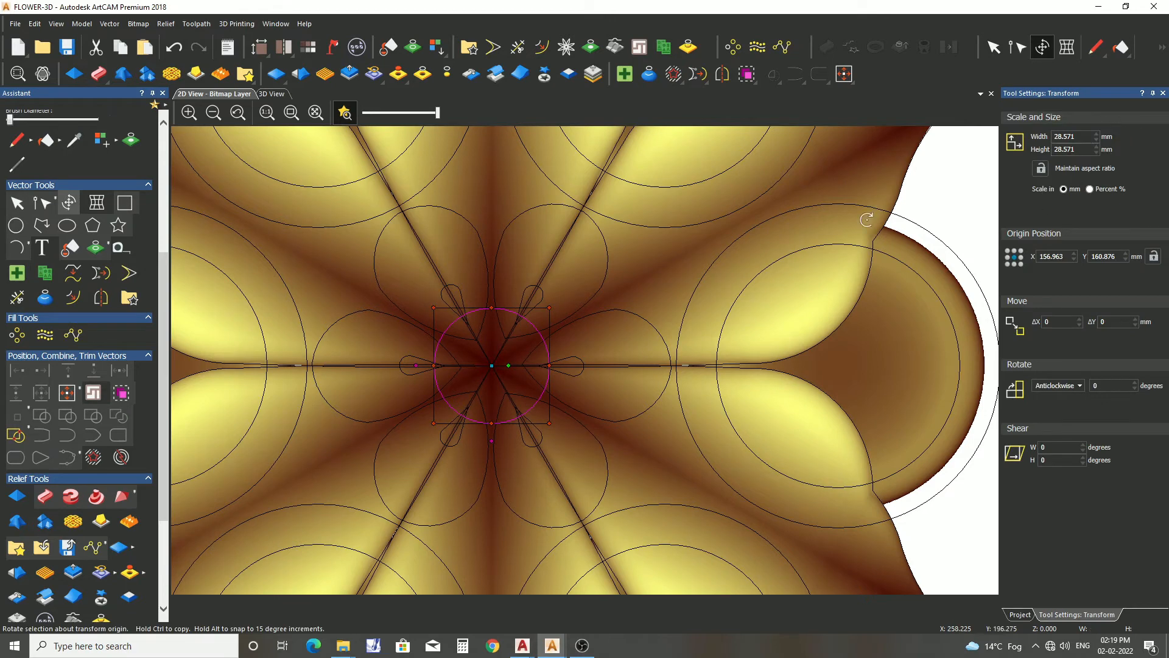
key("Escape")
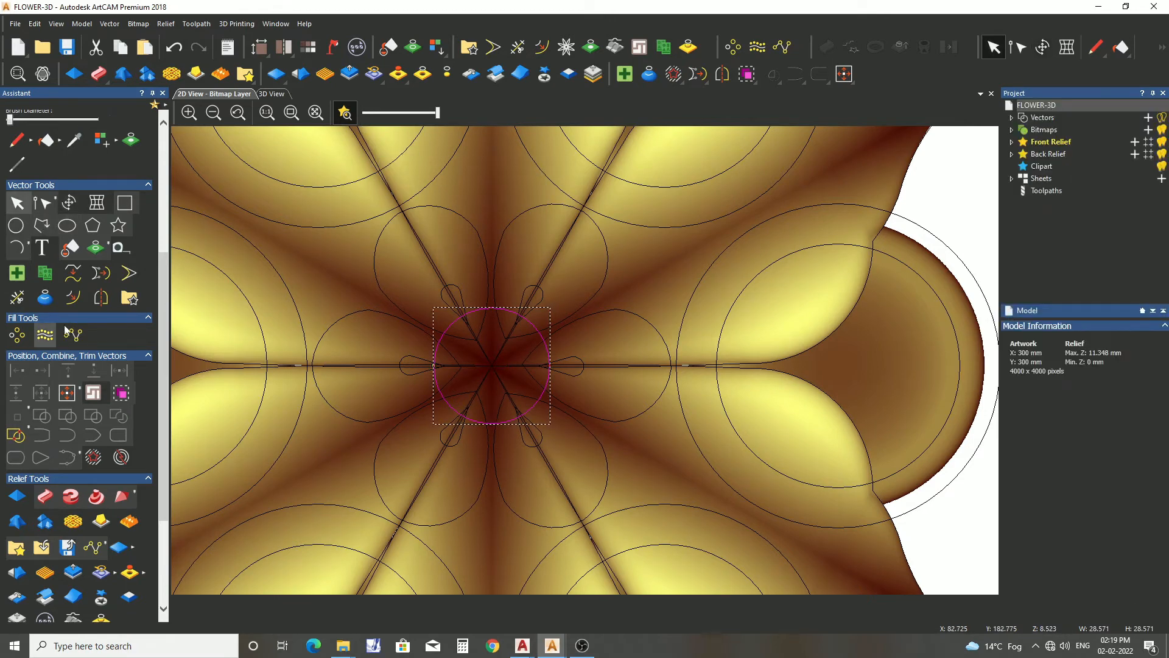
scroll(66, 330, "down", 2)
scroll(46, 416, "up", 2)
left_click(17, 498)
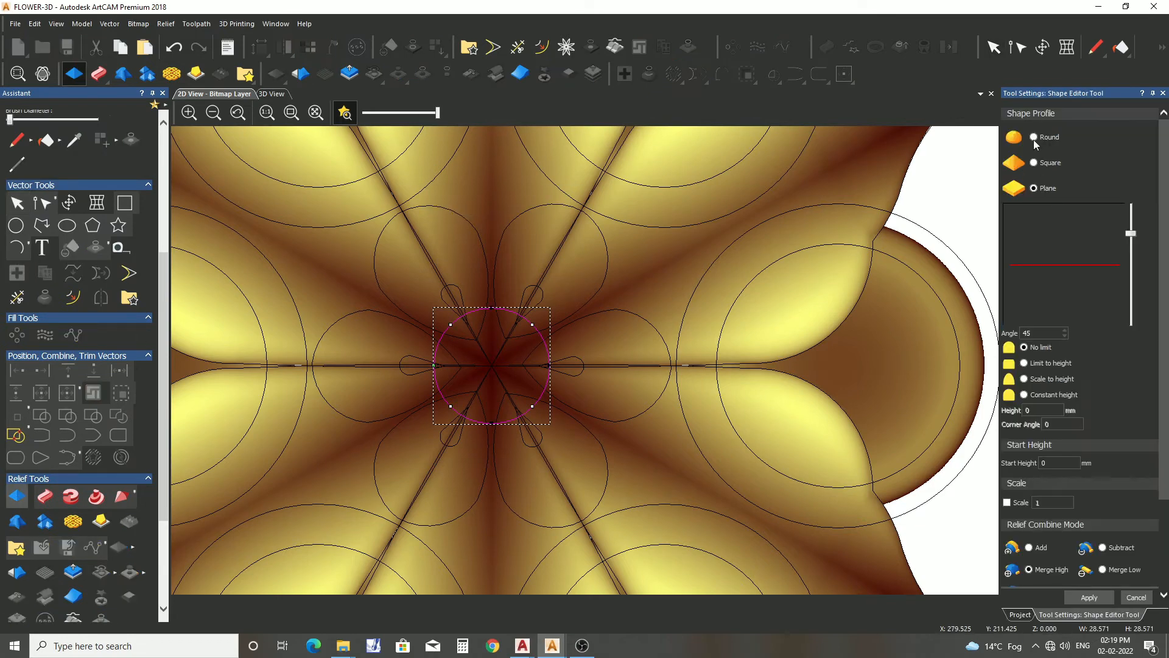
left_click(272, 94)
scroll(509, 366, "up", 5)
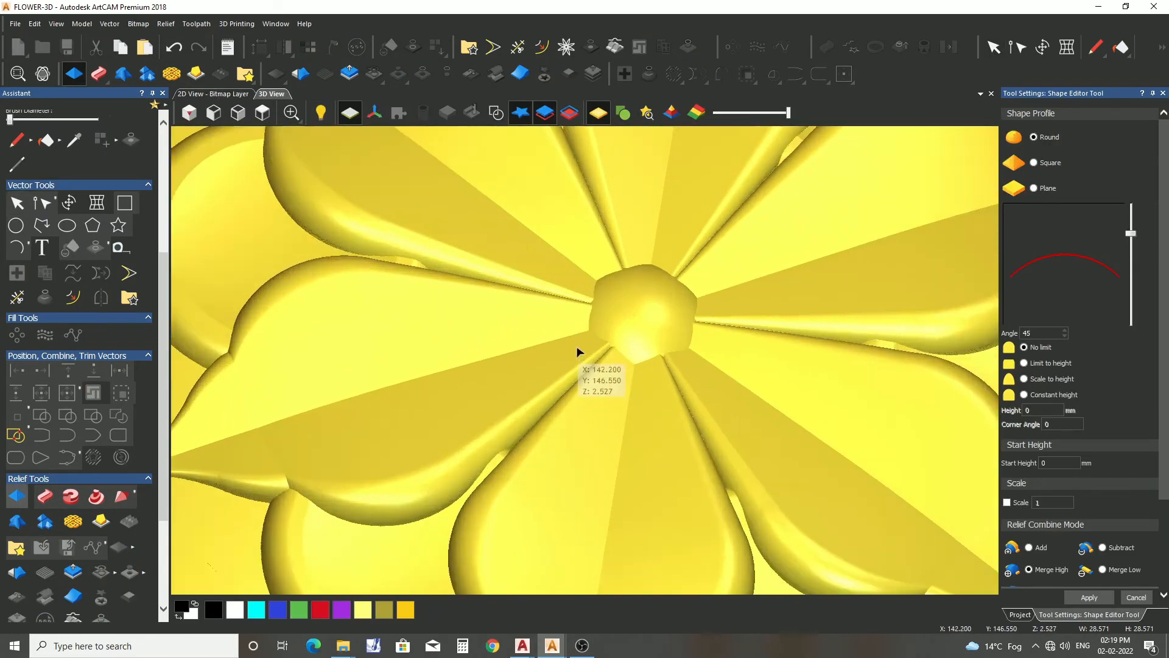
- Raise the central dome's profile angle to 69 degrees and inspect it from above and from the side
left_click_drag(1132, 237, 1131, 220)
left_click_drag(652, 320, 654, 413)
scroll(655, 413, "down", 3)
scroll(639, 378, "down", 5)
scroll(606, 348, "up", 5)
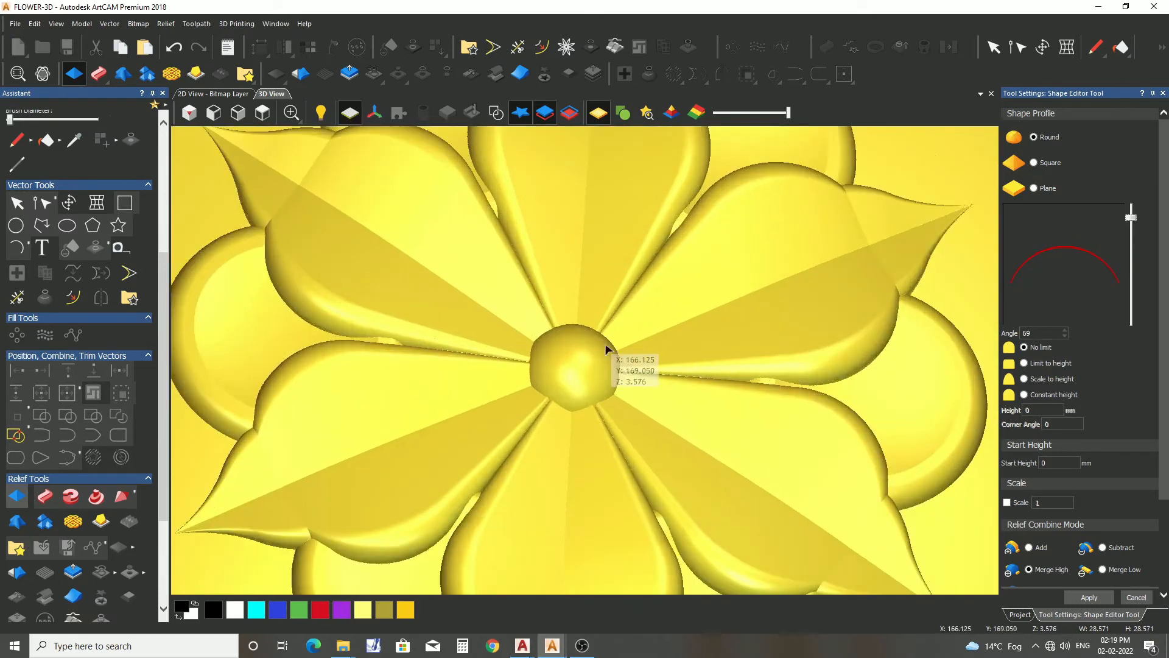
scroll(611, 355, "down", 2)
scroll(1008, 508, "down", 3)
scroll(561, 347, "up", 4)
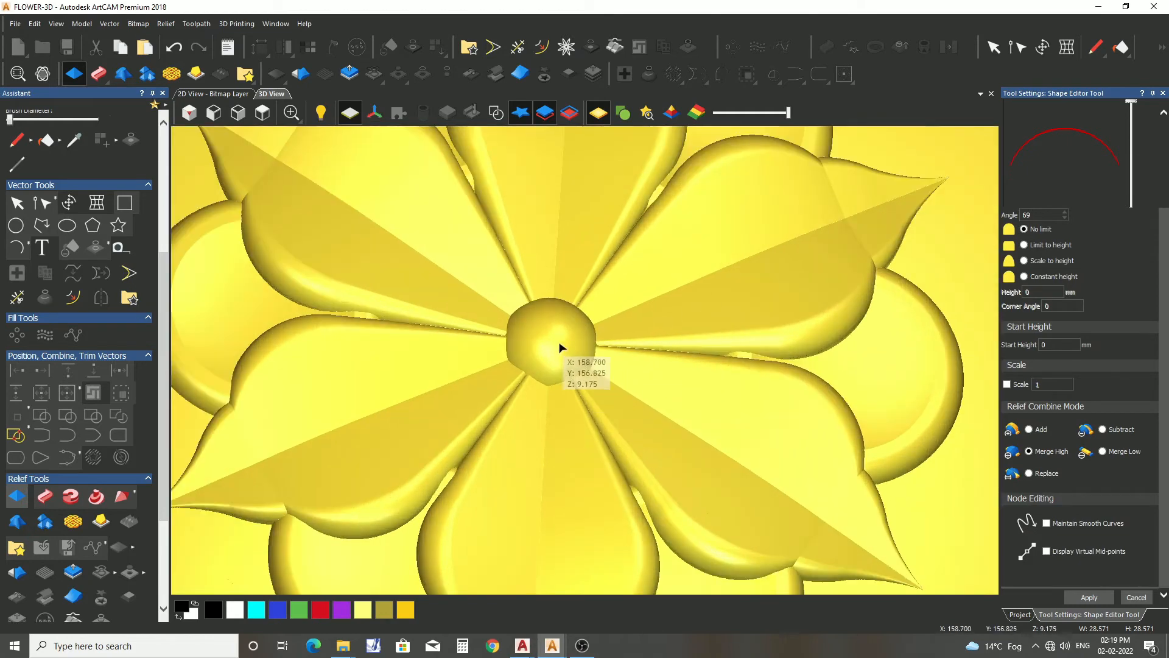
left_click_drag(559, 327, 503, 140)
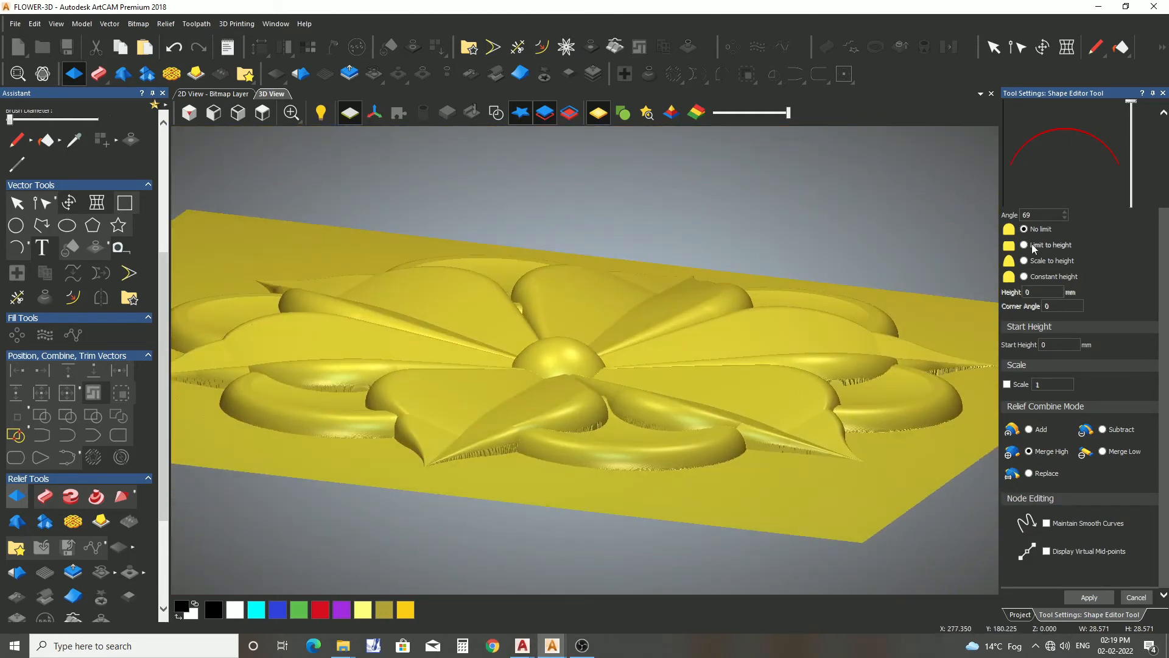
- Set the central dome's angle to 60 degrees, apply it to the relief and close the shape editor
type("0")
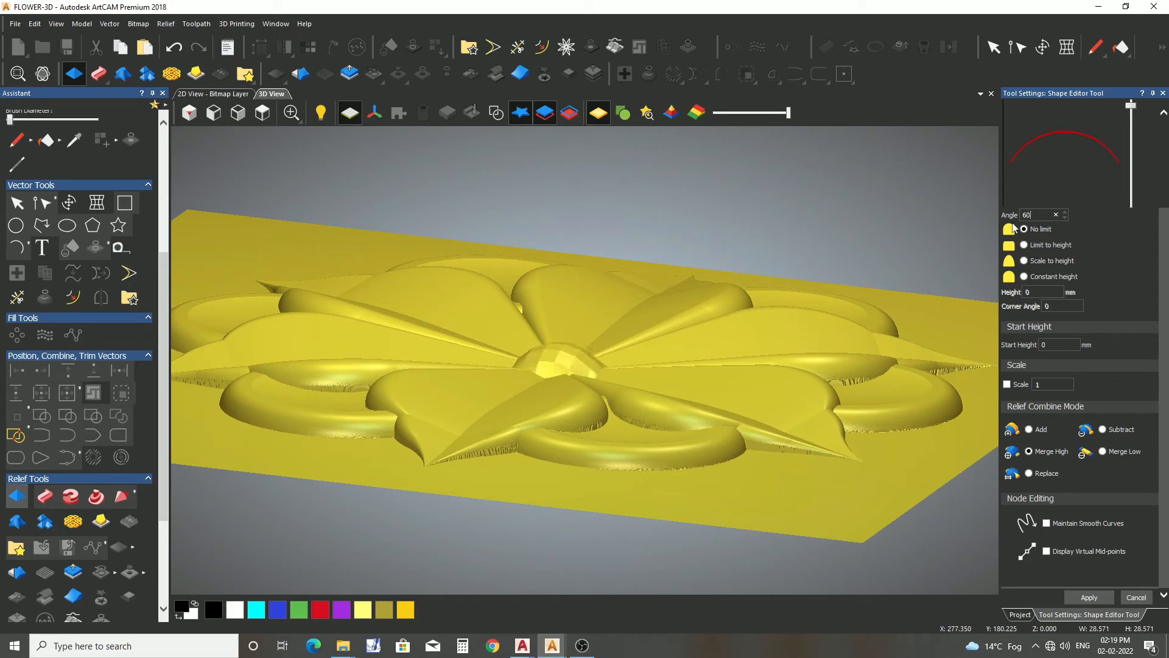
left_click_drag(586, 262, 975, 485)
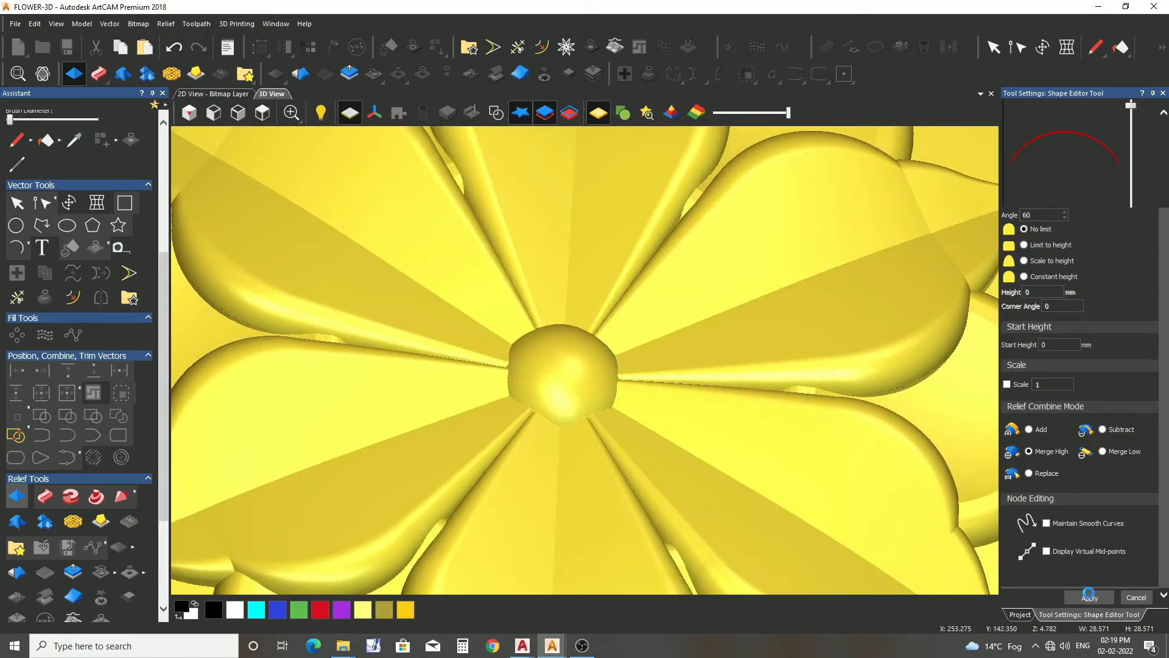
left_click(1143, 597)
scroll(660, 379, "down", 4)
left_click_drag(551, 358, 525, 392)
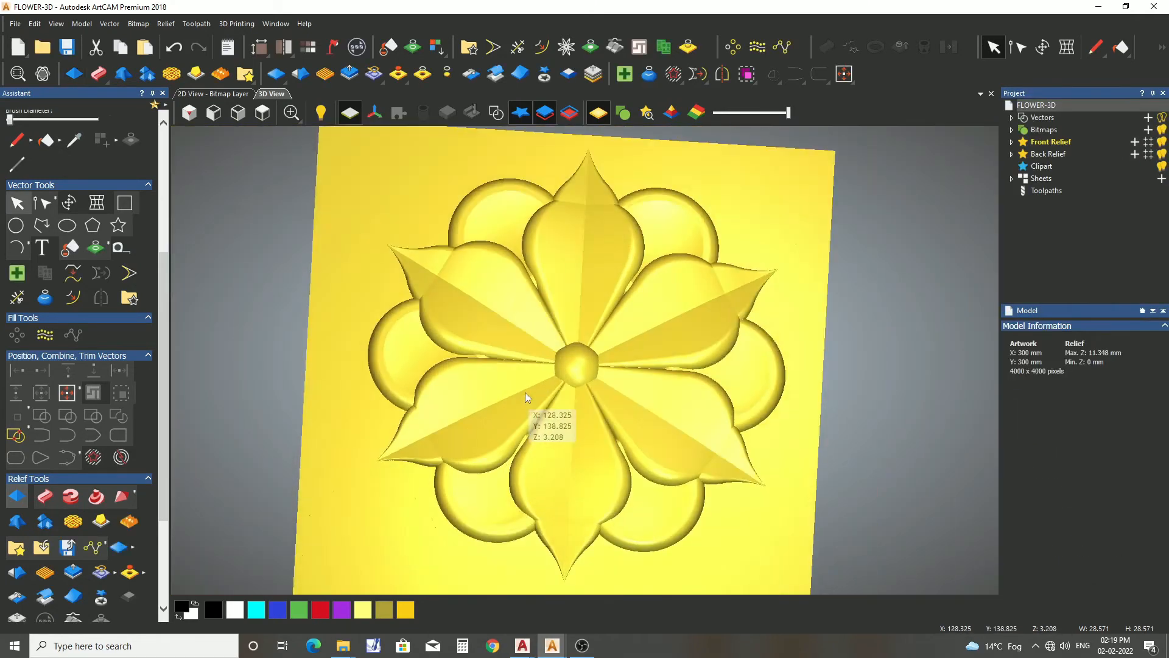
- Select the six large teardrops around the central dome and set their round Merge High profile to a 60 degree angle
left_click(214, 93)
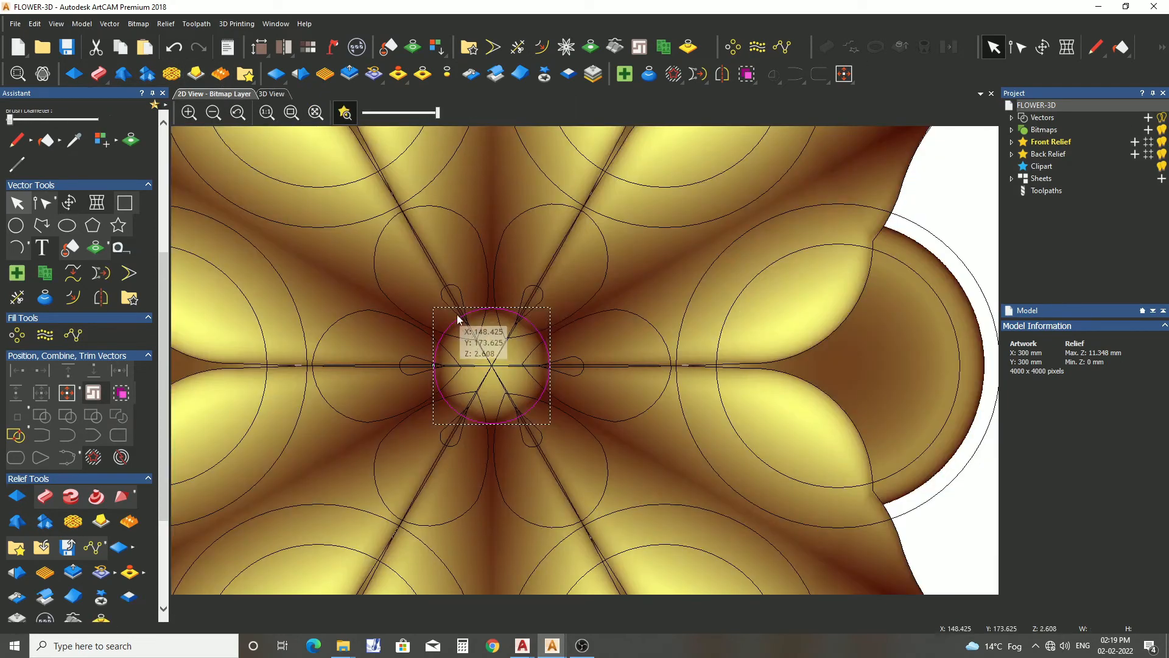
scroll(459, 321, "up", 2)
left_click(640, 413, "shift")
left_click(628, 469, "shift")
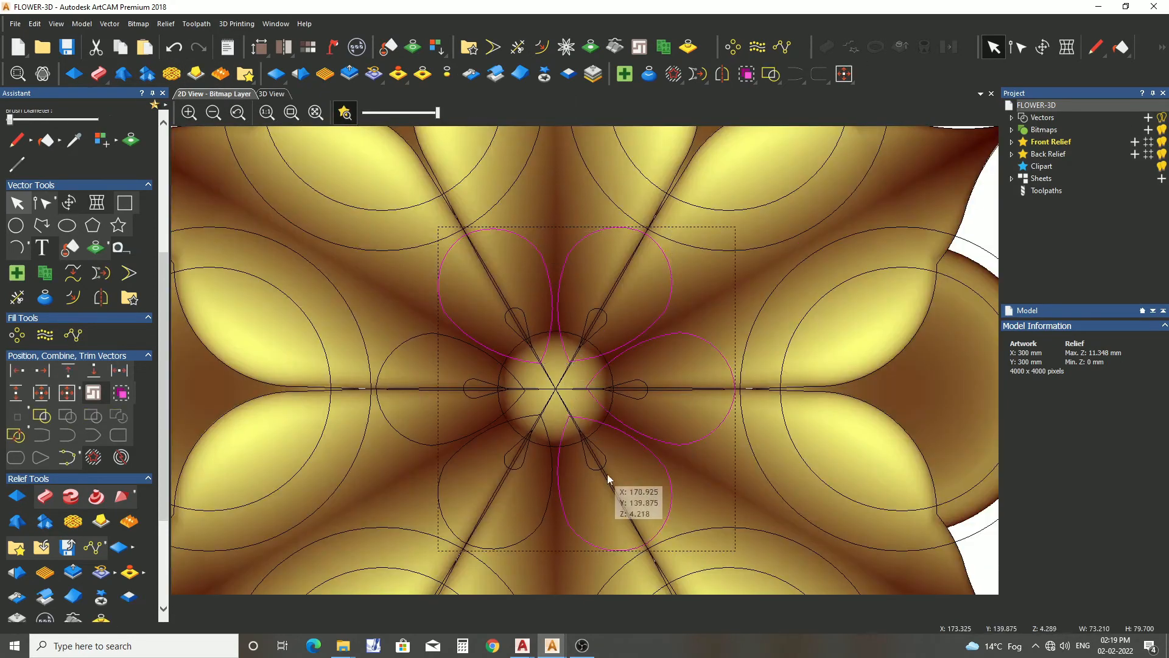
left_click(462, 467, "shift")
left_click(439, 424, "shift")
double_click(442, 426)
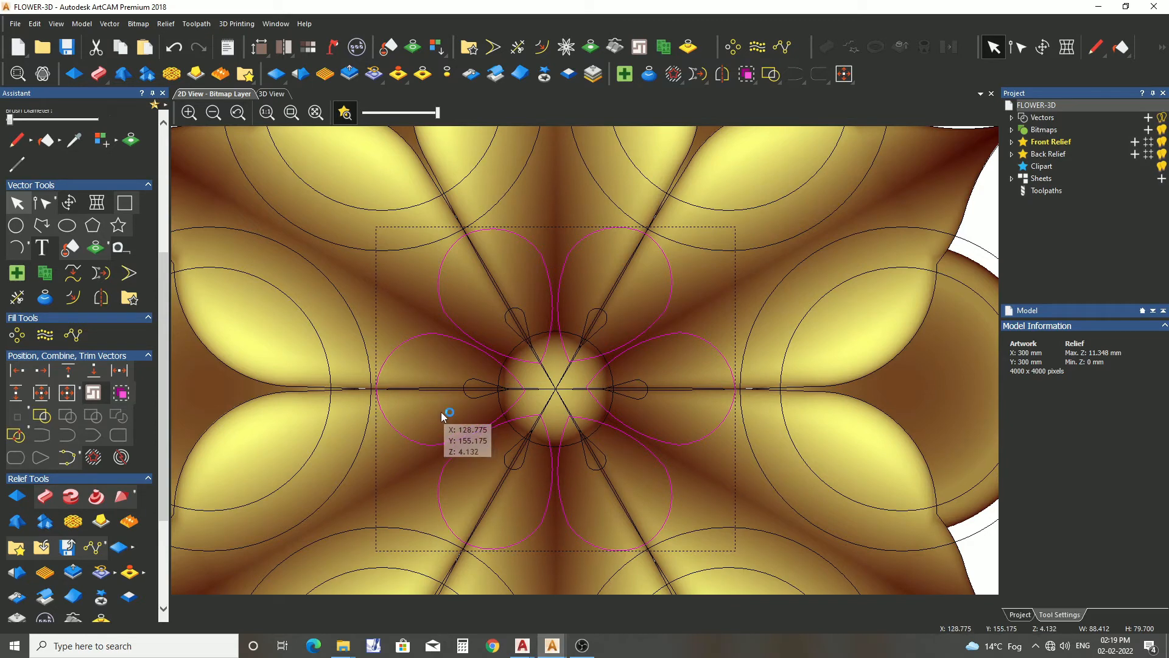
left_click(268, 95)
scroll(452, 334, "up", 5)
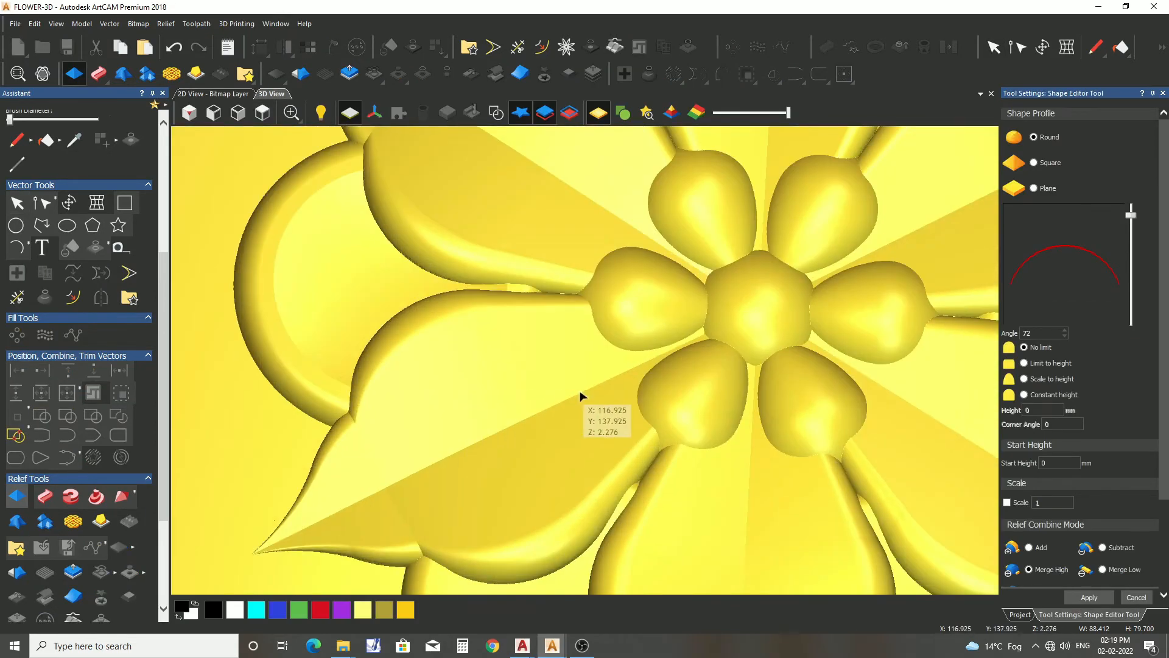
scroll(629, 367, "down", 5)
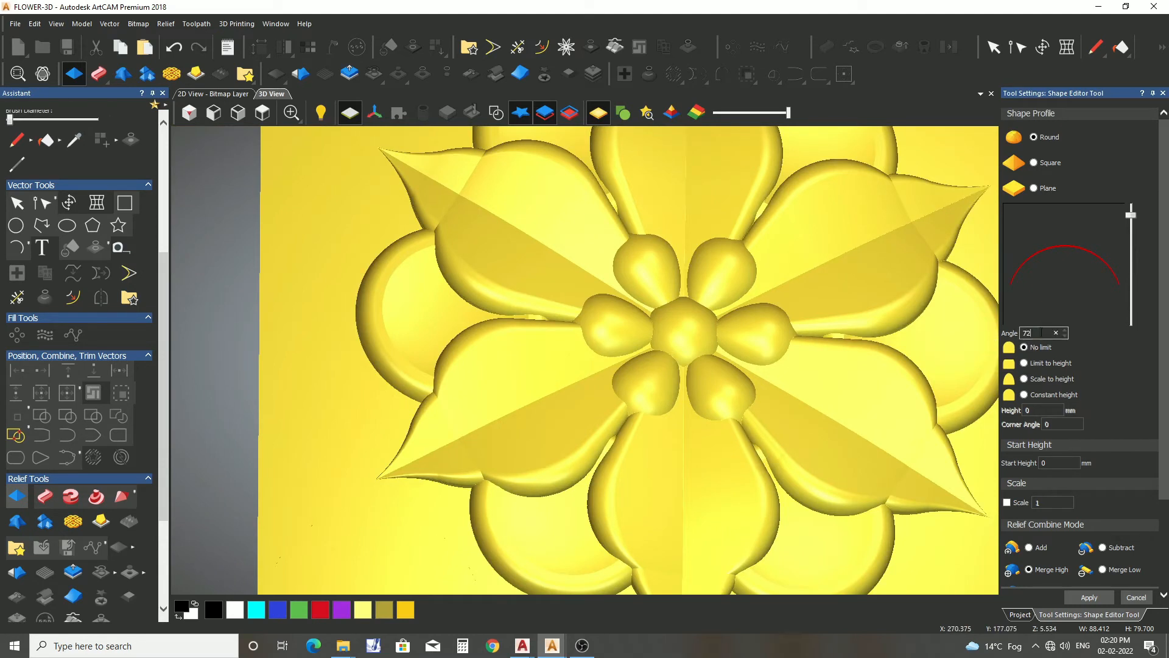
key("BackSpace")
type("60")
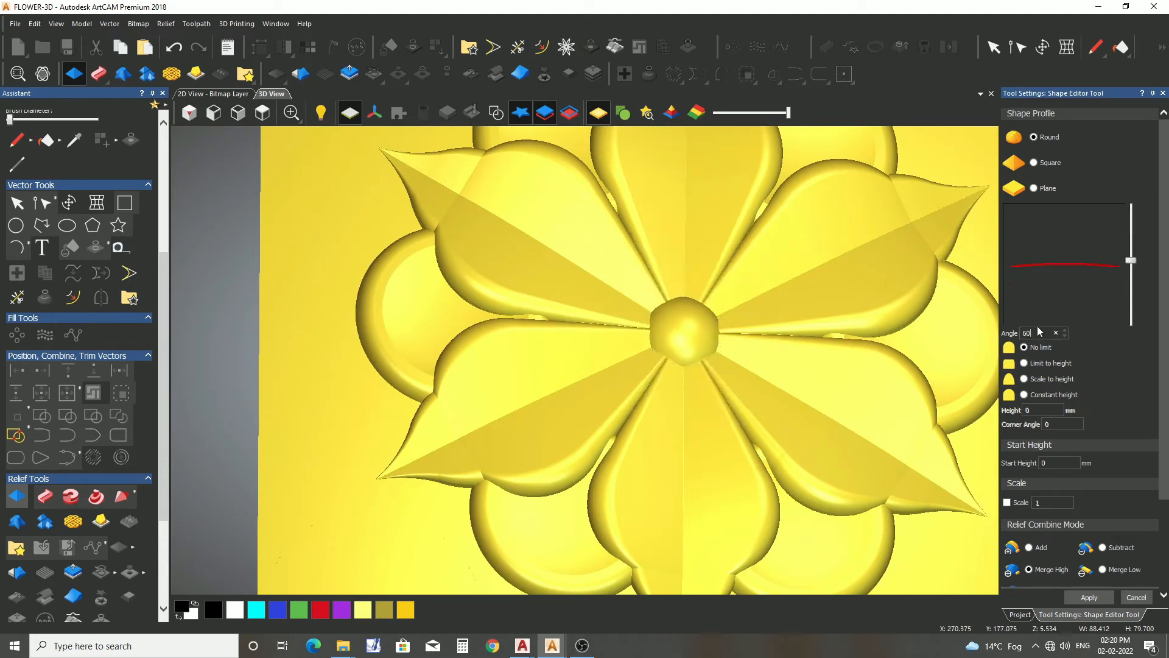
- Inspect the large teardrops' preview up close and as a whole, apply it to the relief and close the shape editor
scroll(710, 357, "up", 3)
left_click_drag(563, 299, 737, 374)
scroll(676, 319, "down", 3)
scroll(676, 319, "down", 1)
scroll(640, 329, "down", 3)
left_click_drag(608, 323, 587, 339)
scroll(587, 339, "up", 2)
scroll(1052, 487, "down", 3)
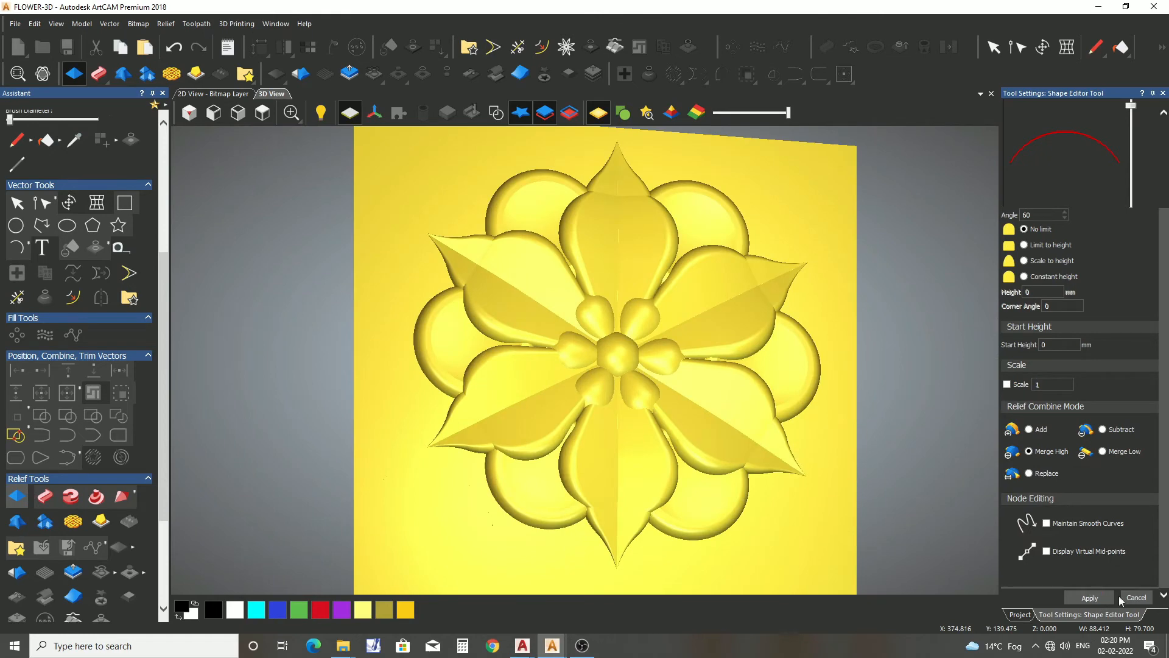
left_click(1124, 597)
- Select the six small drop outlines beside the central dome and give them a round shape profile in Add mode
left_click(224, 95)
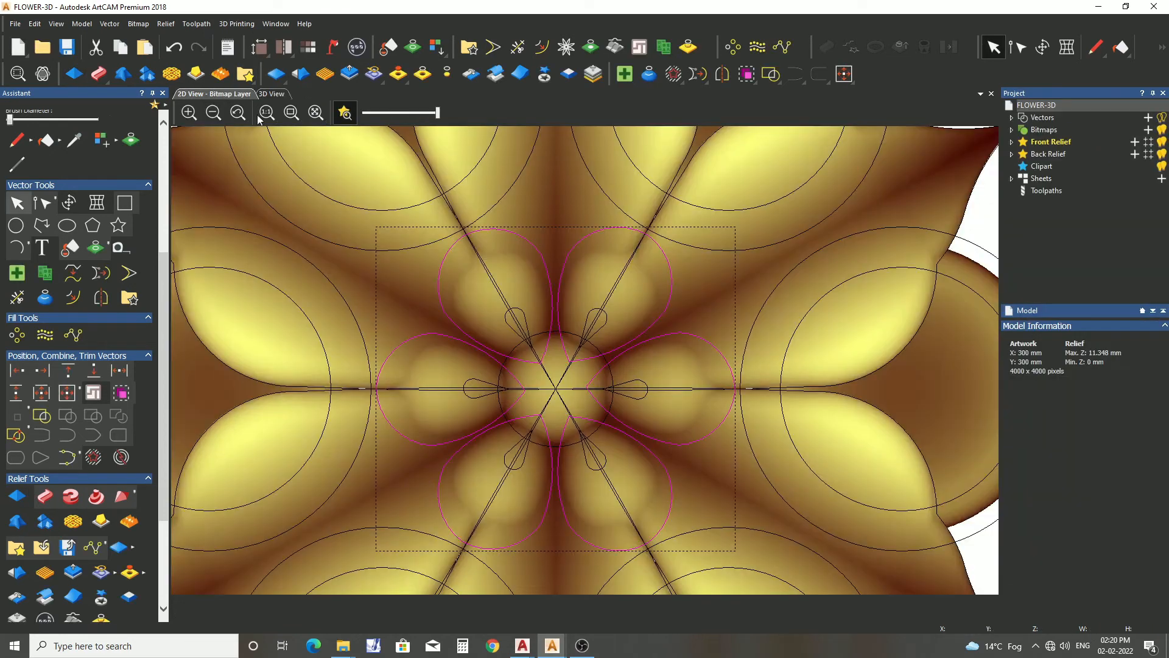
scroll(608, 321, "down", 2)
scroll(580, 412, "up", 2)
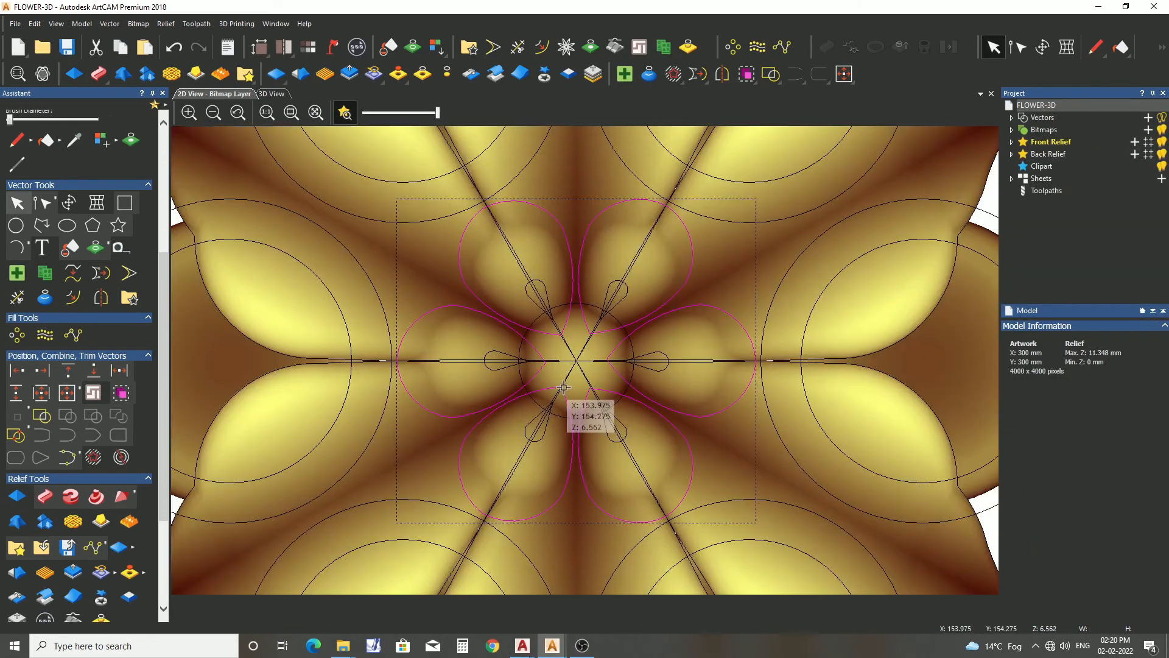
left_click(551, 300)
left_click(607, 295, "shift")
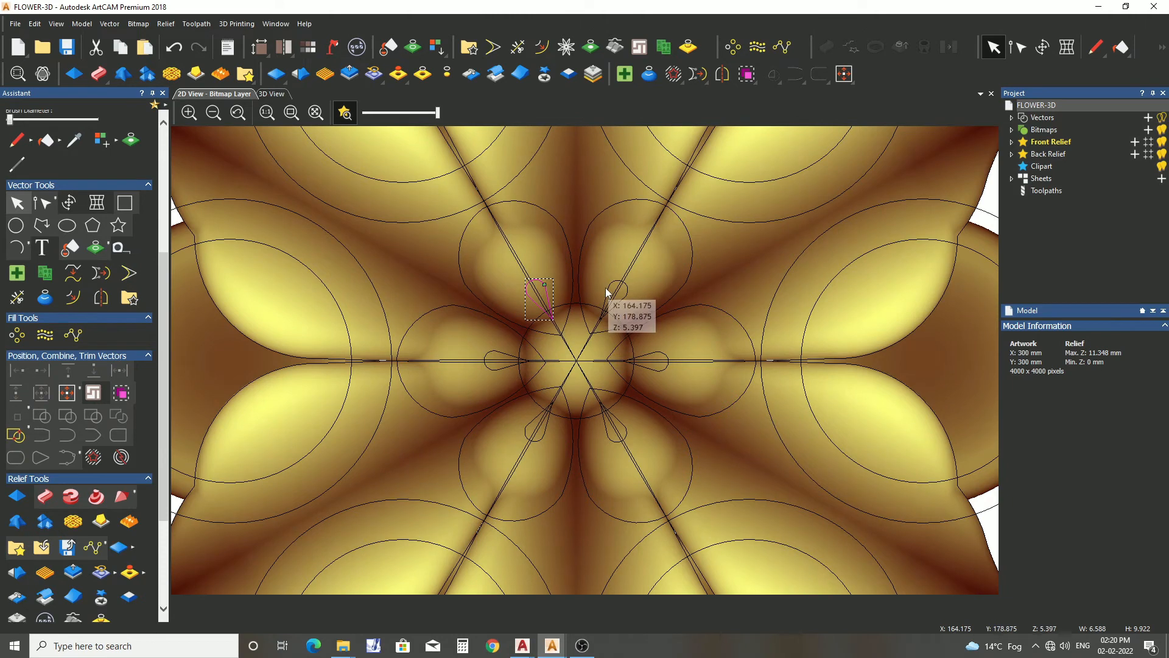
left_click(658, 362, "shift")
left_click(624, 434, "shift")
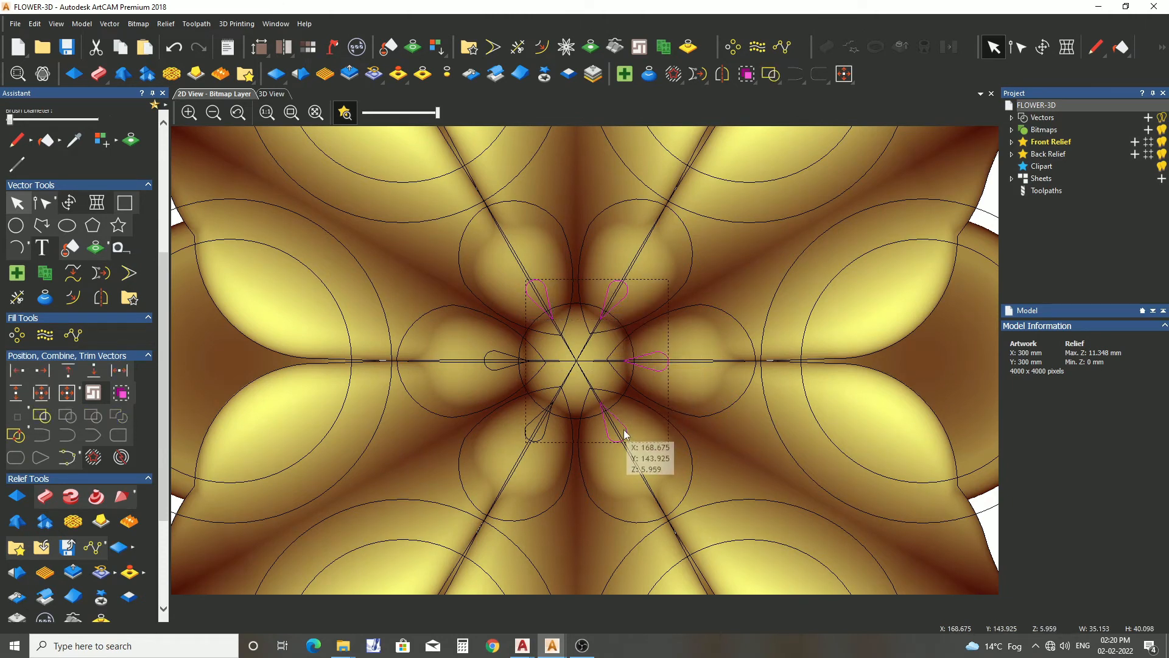
left_click(547, 434, "shift")
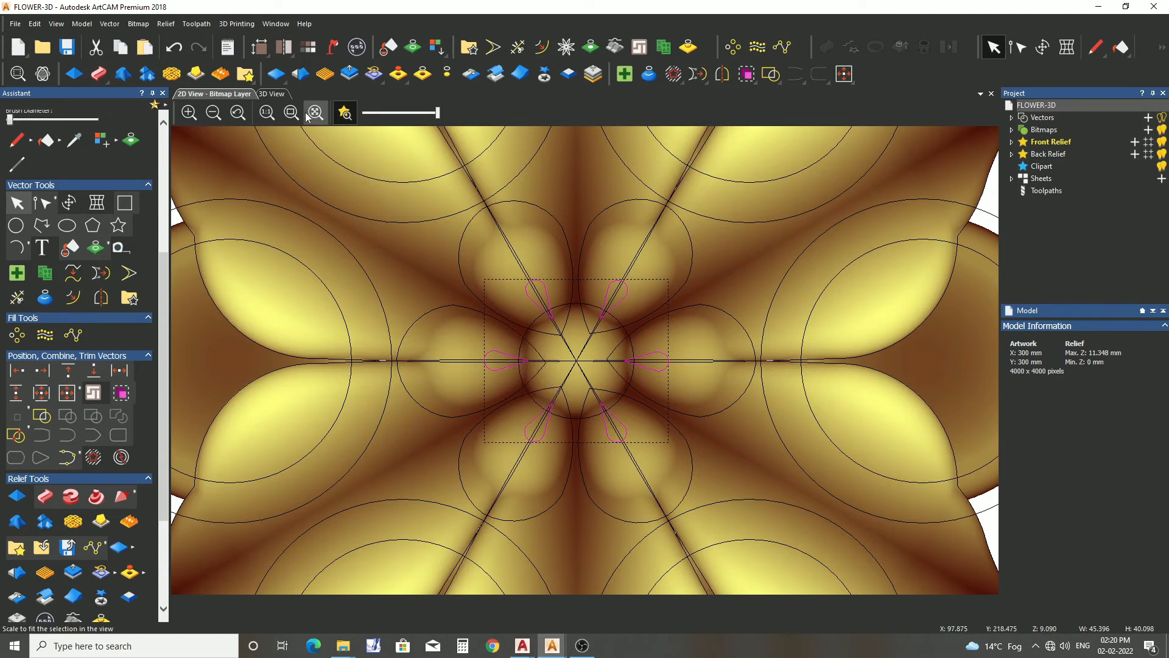
key("F12")
left_click(265, 95)
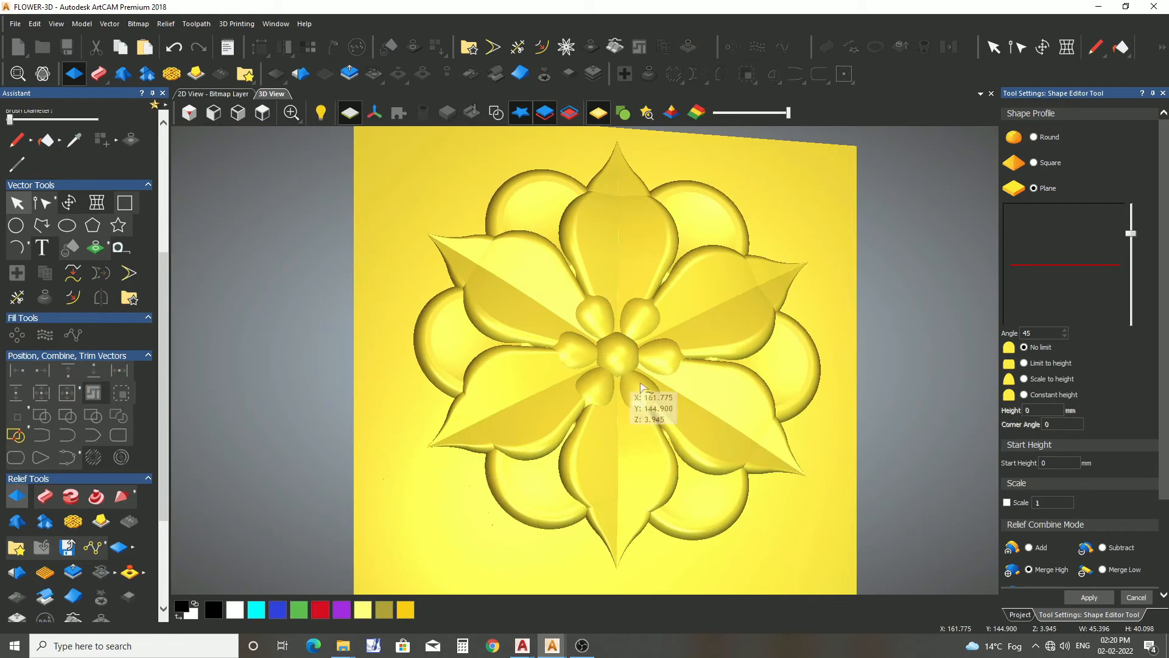
scroll(660, 385, "up", 3)
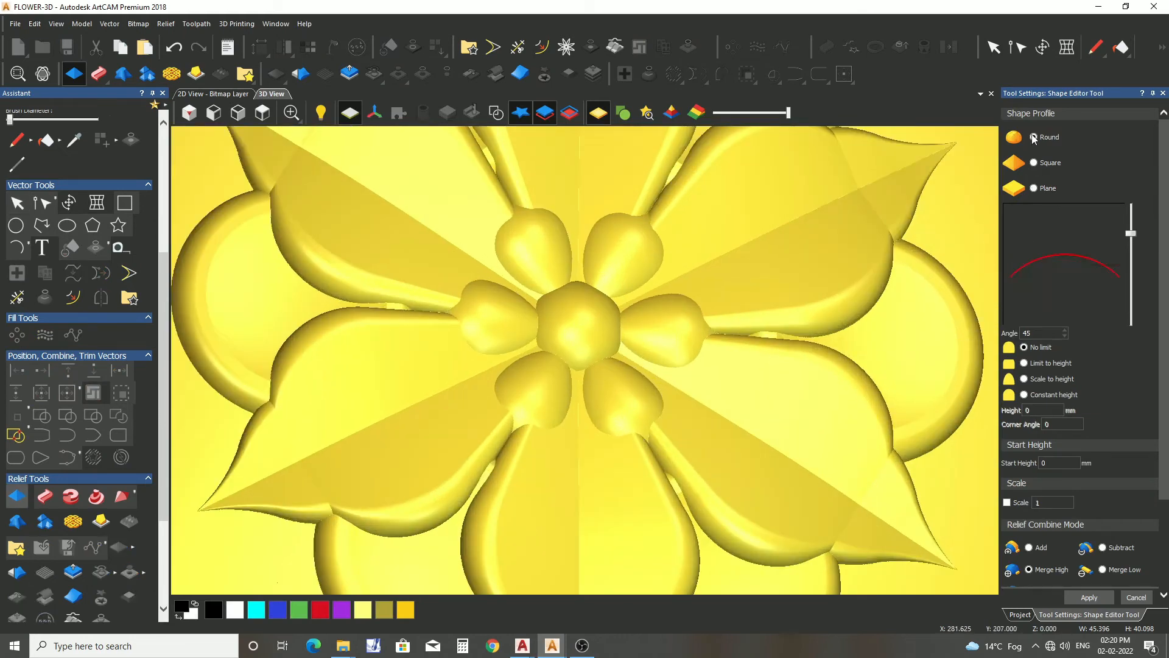
scroll(1064, 481, "down", 2)
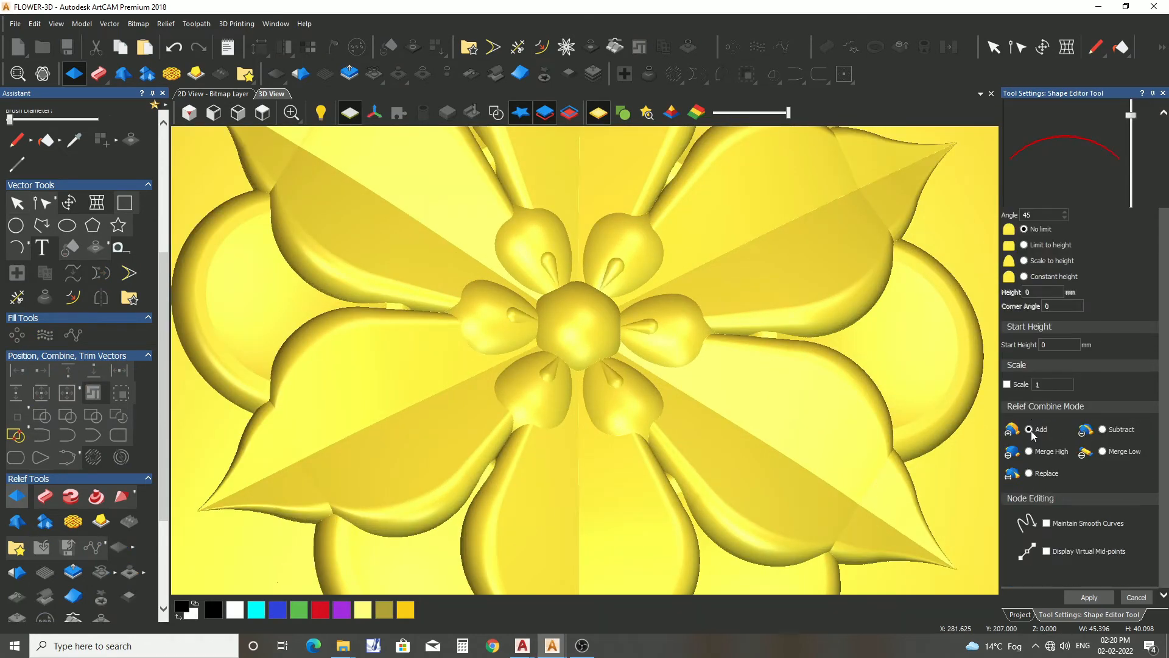
- Inspect the small drops on the teardrops at a tilted angle, apply them and close the shape editor
scroll(609, 378, "up", 5)
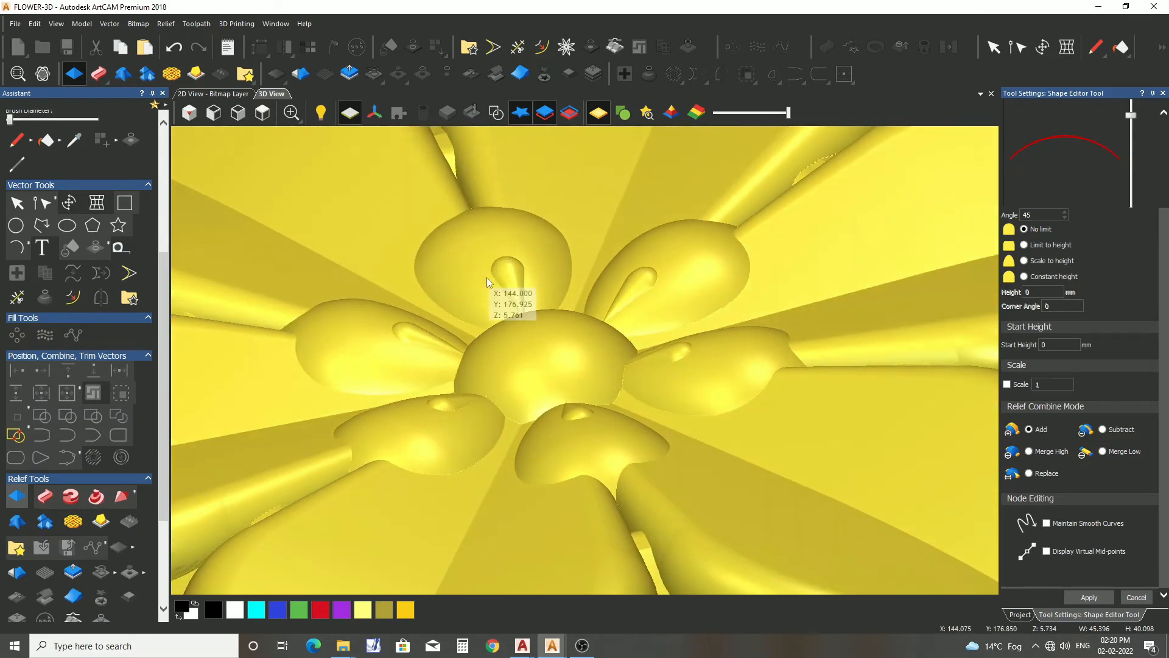
left_click_drag(488, 277, 670, 341)
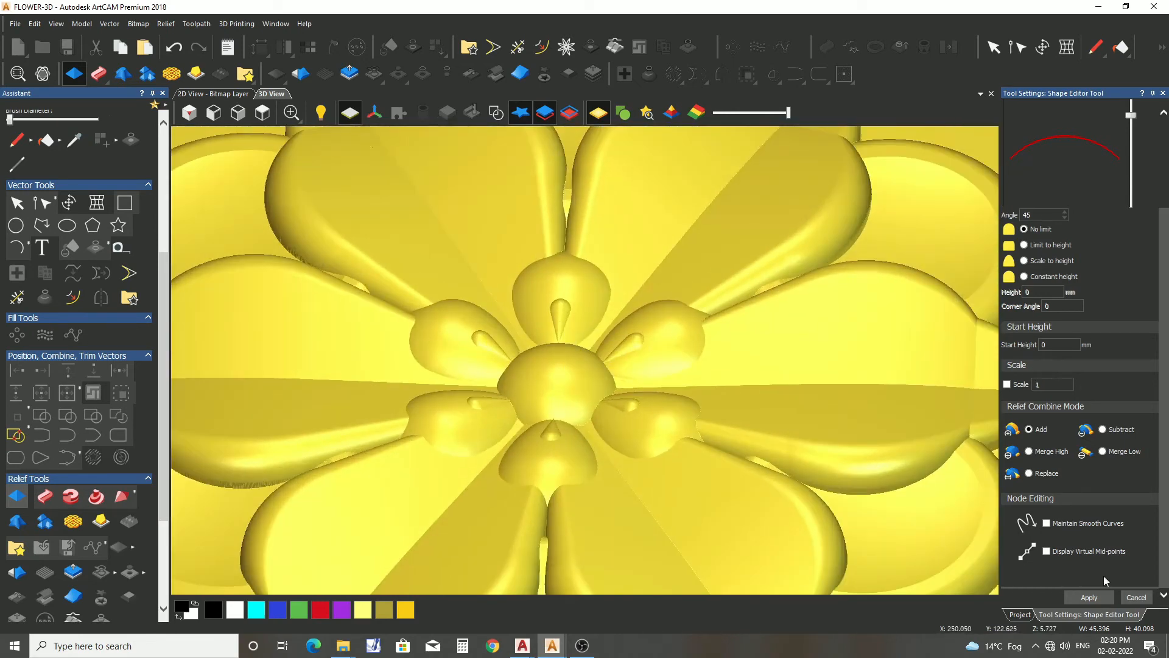
left_click(1135, 599)
- Draw a circle about 1.8 mm in diameter in the 2D view, just inside the upper edge of the central dome's outline
key("F2")
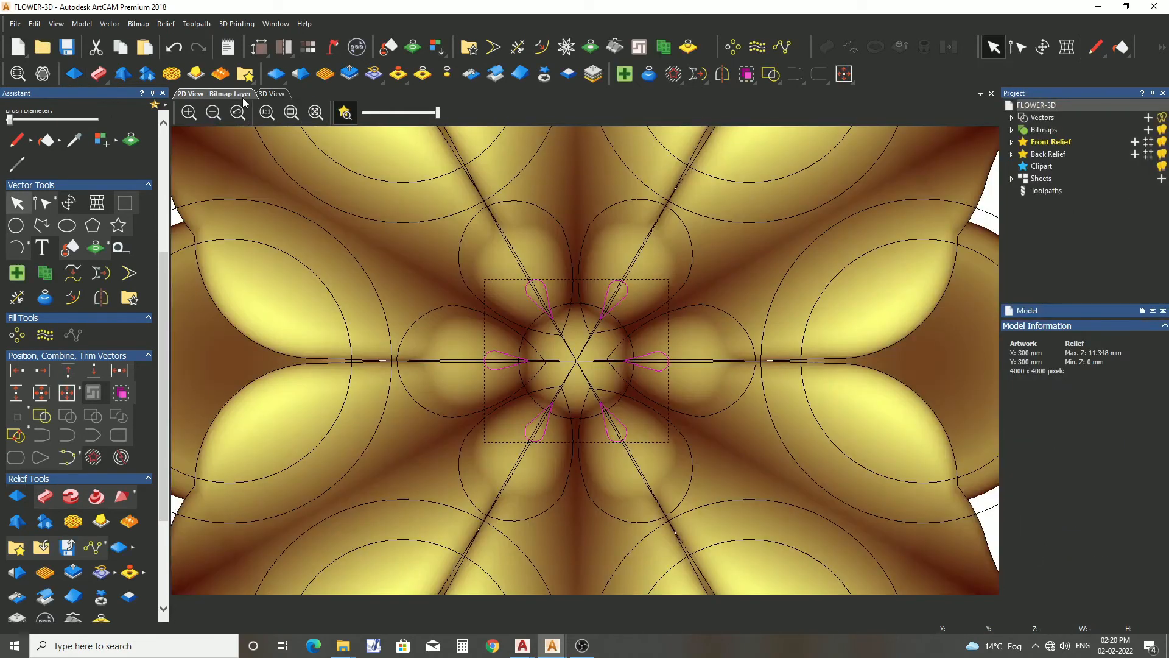
scroll(600, 341, "down", 1)
scroll(584, 344, "up", 4)
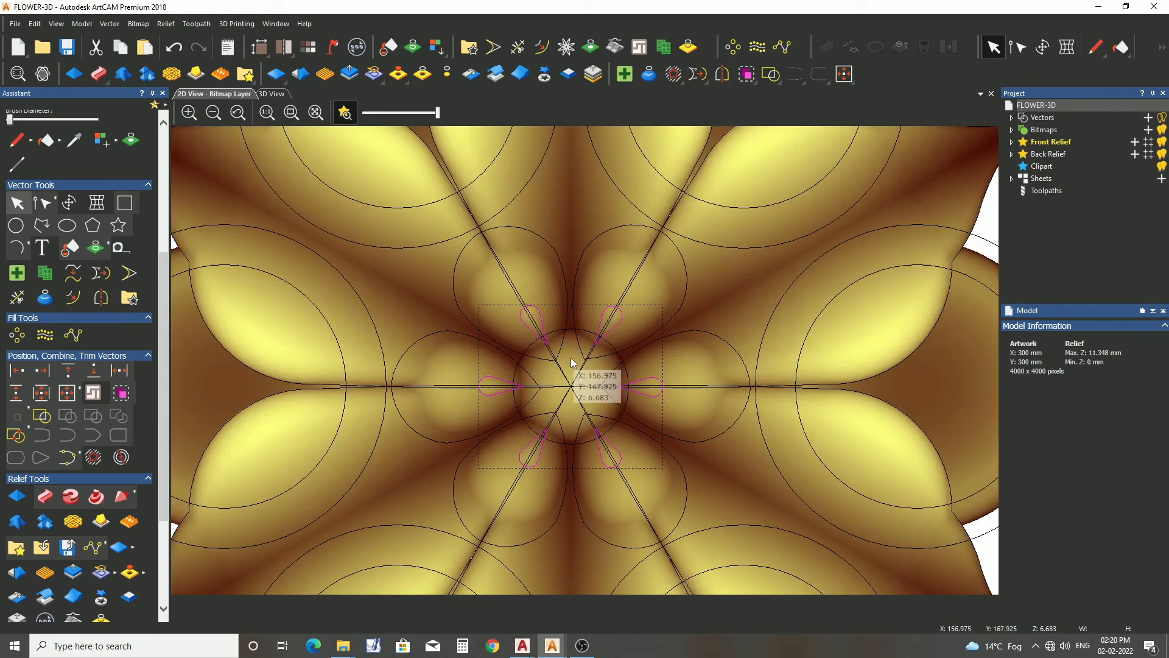
left_click(576, 350)
scroll(579, 346, "up", 2)
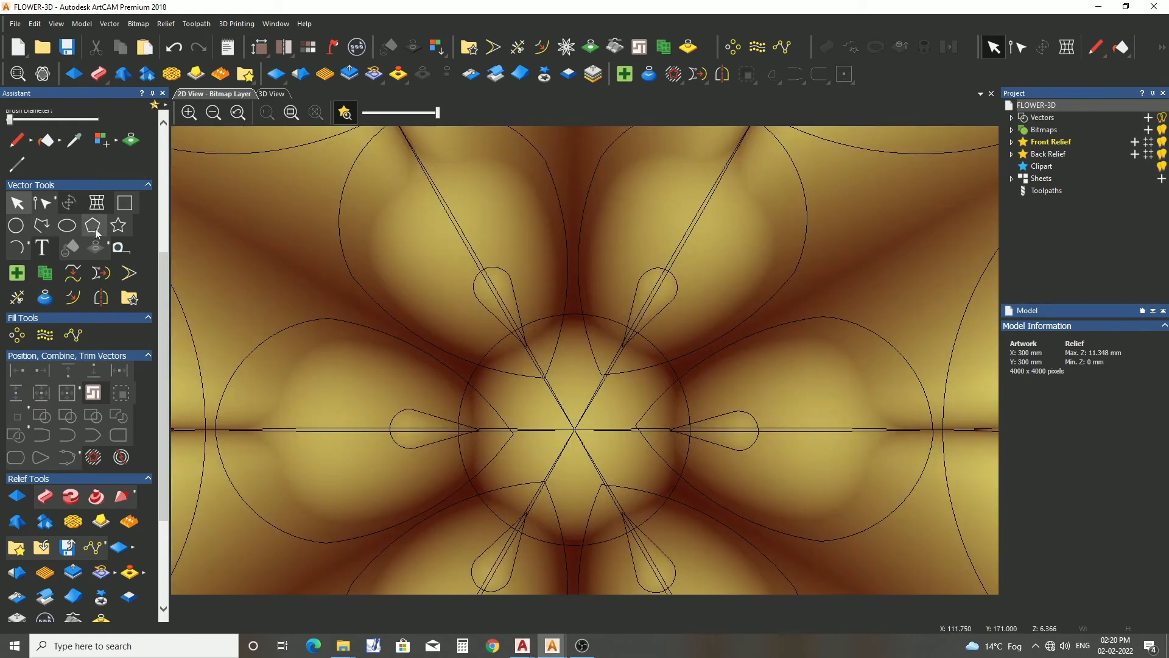
scroll(504, 361, "up", 1)
scroll(653, 300, "down", 1)
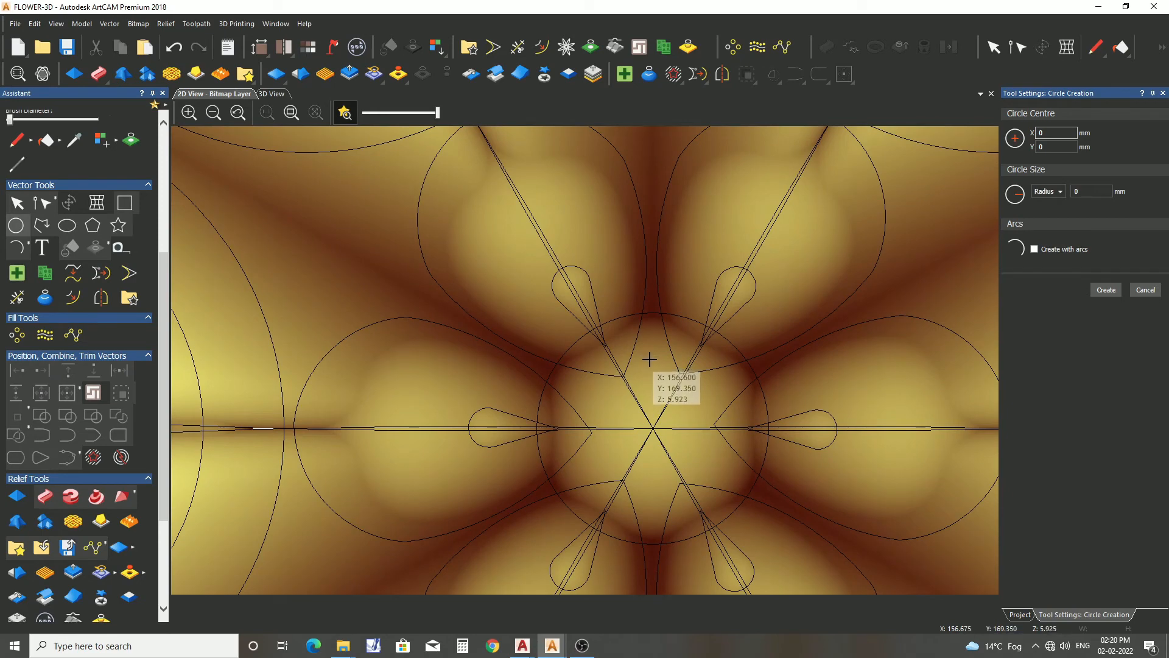
left_click_drag(653, 344, 653, 349)
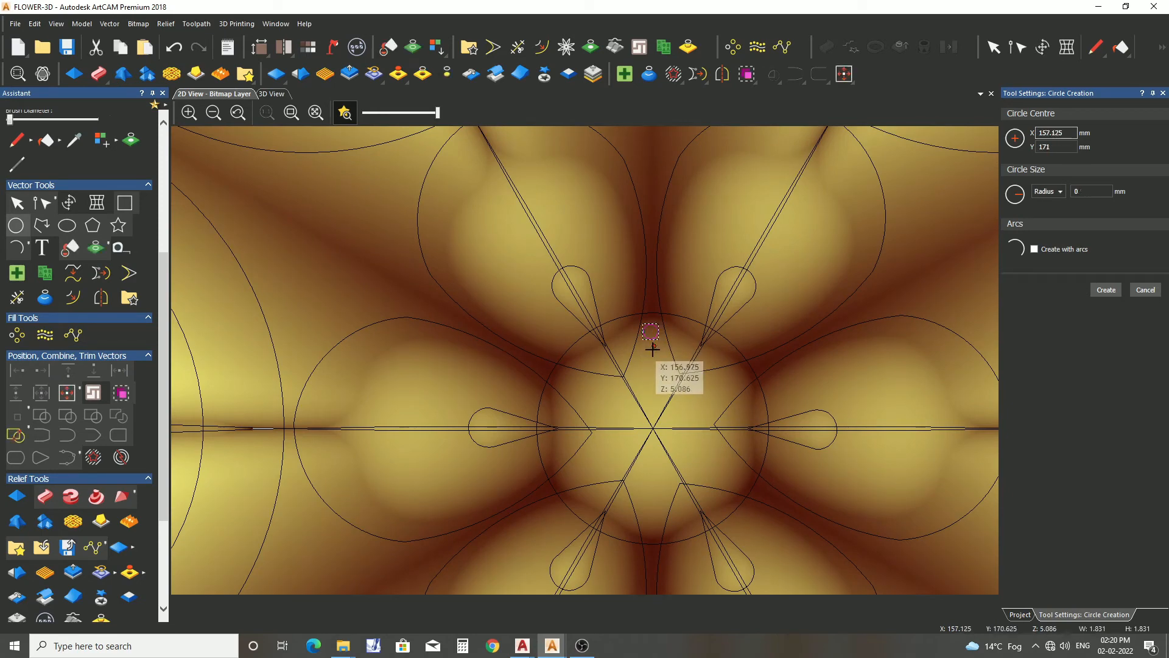
key("Escape")
- Copy the small circle five times downwards to form a vertical row reaching the dome's centre
scroll(653, 348, "up", 1)
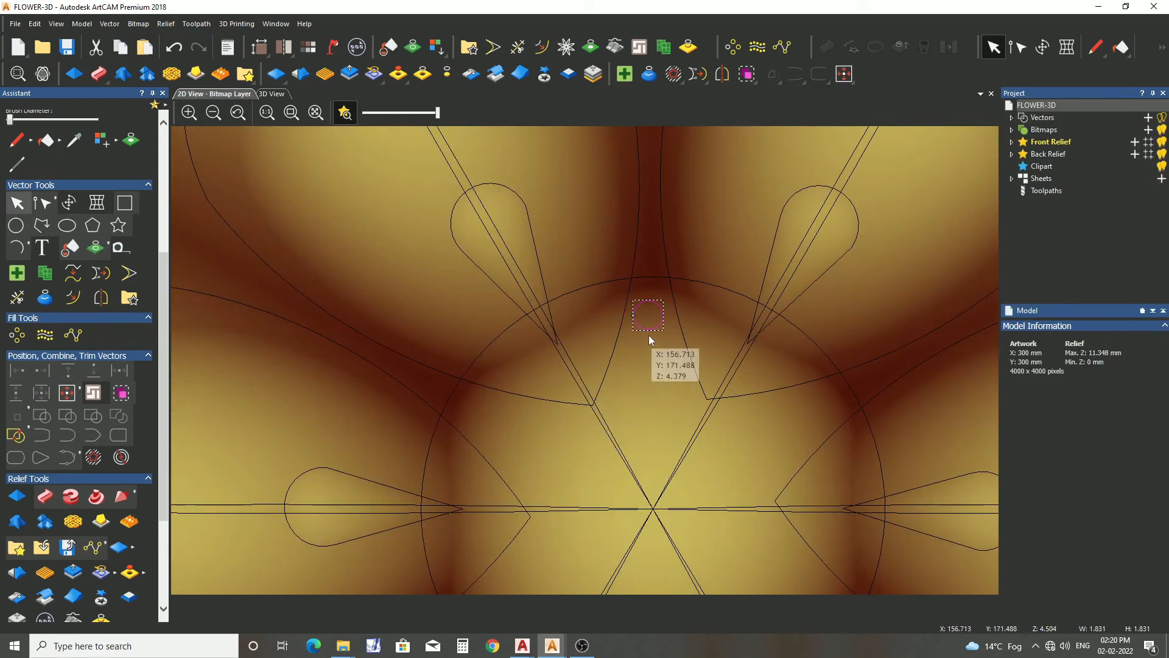
left_click_drag(647, 372, 647, 372, "ctrl")
left_click_drag(647, 371, 646, 410, "ctrl")
scroll(600, 344, "down", 1)
scroll(626, 400, "up", 1)
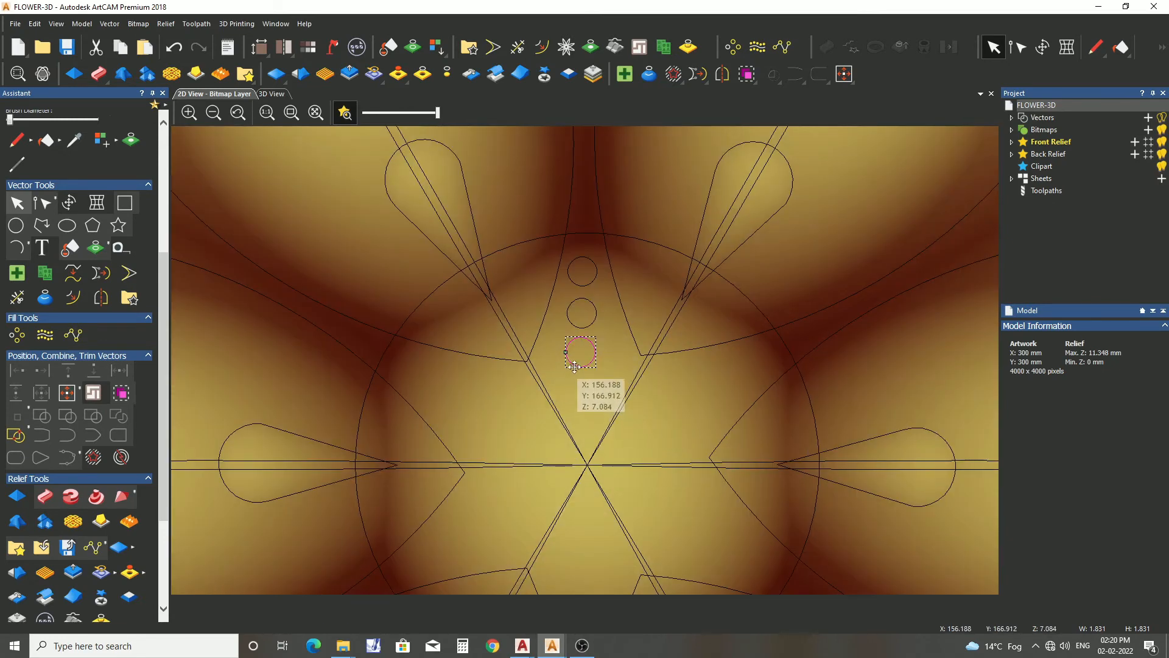
left_click_drag(575, 367, 583, 446, "ctrl")
left_click_drag(587, 445, 586, 479, "ctrl")
scroll(575, 335, "down", 1)
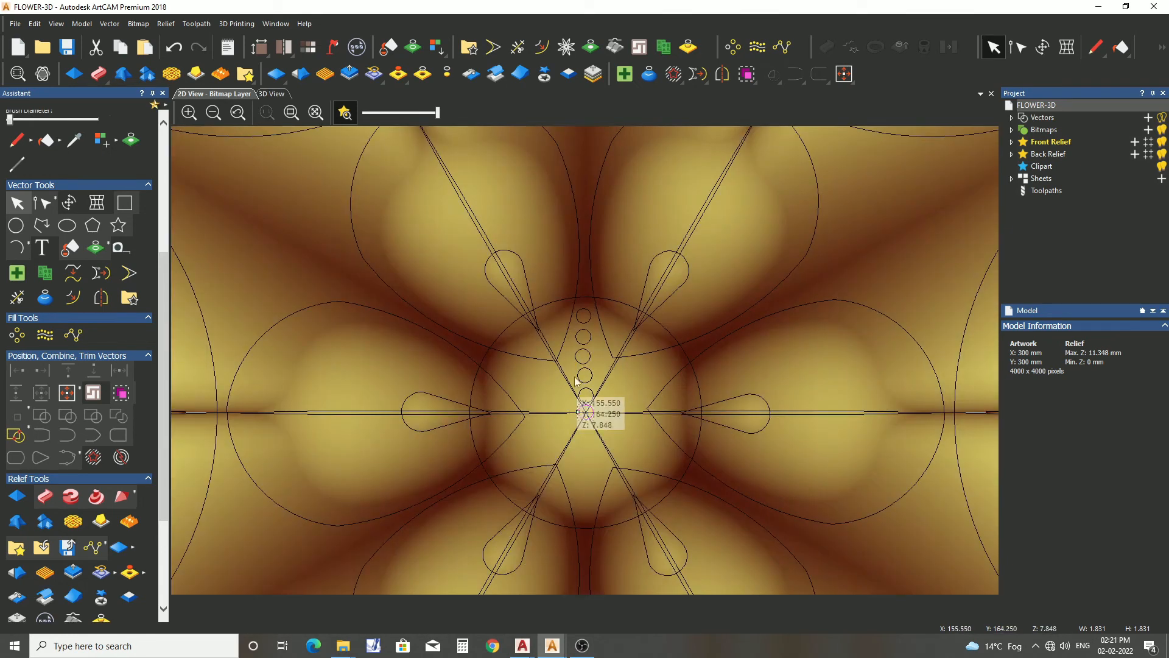
- Select the vertical row of small circles below the topmost one and copy it repeatedly to fill the central dome with rows
left_click(565, 302)
left_click(620, 384)
left_click(554, 301)
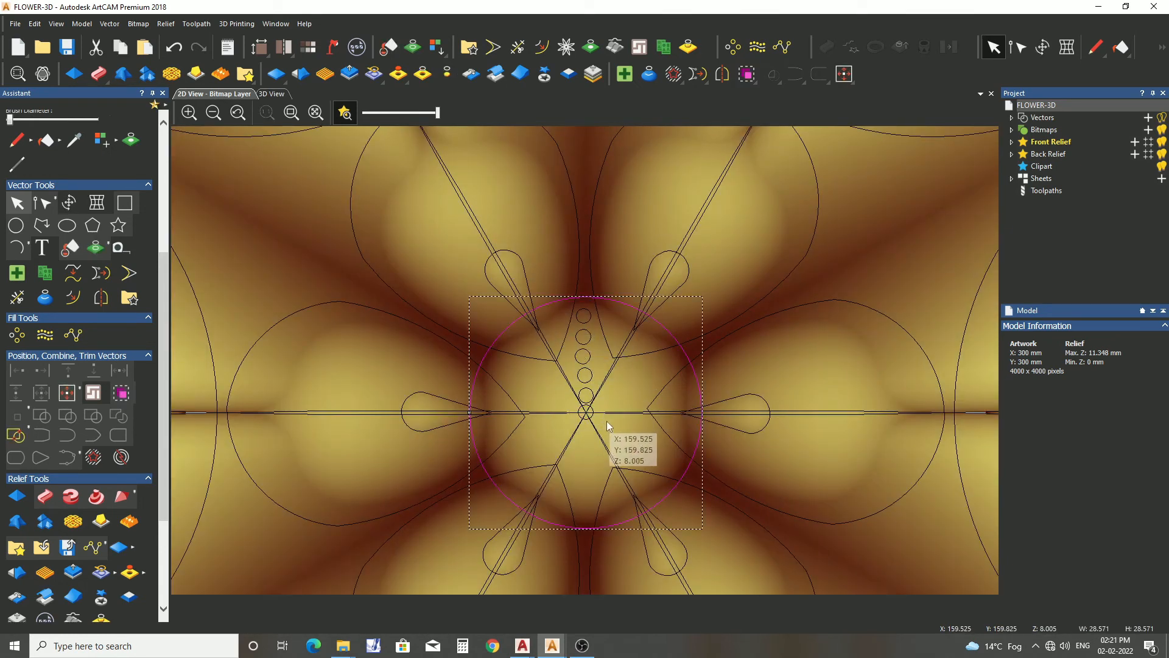
left_click(608, 384)
left_click_drag(552, 273, 635, 454)
left_click_drag(586, 349, 641, 403, "ctrl")
left_click_drag(641, 403, 574, 448, "ctrl")
left_click_drag(574, 449, 595, 487, "ctrl")
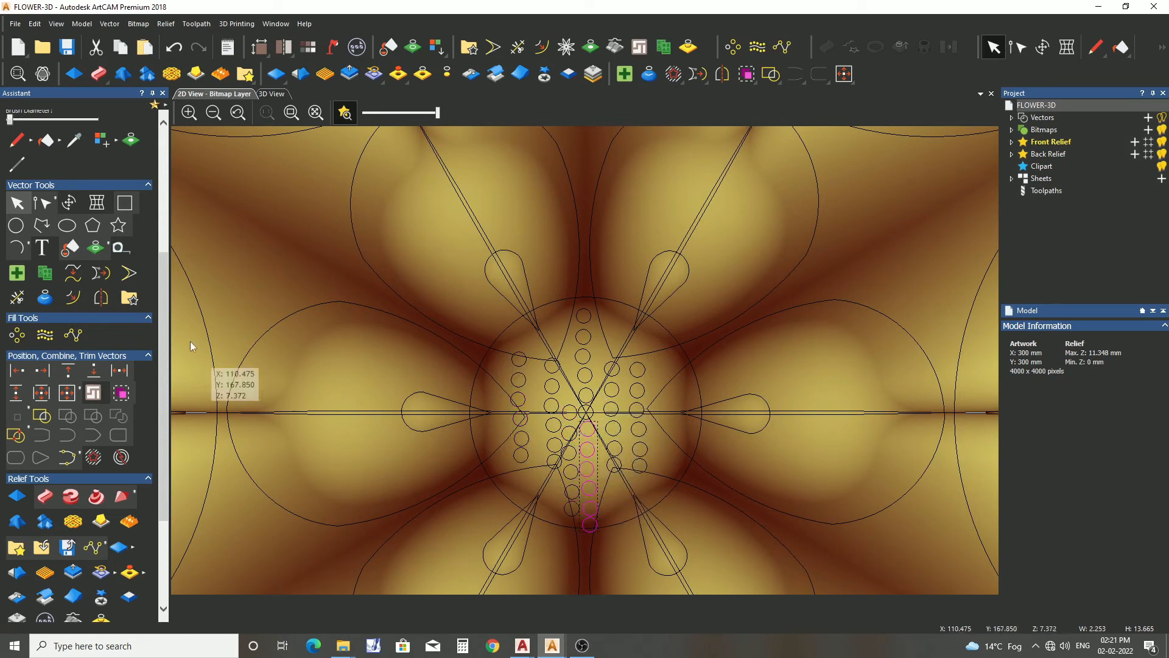
- Select the rows of small circles inside the dome and give them a round shape profile in Add mode
left_click_drag(492, 316, 644, 466)
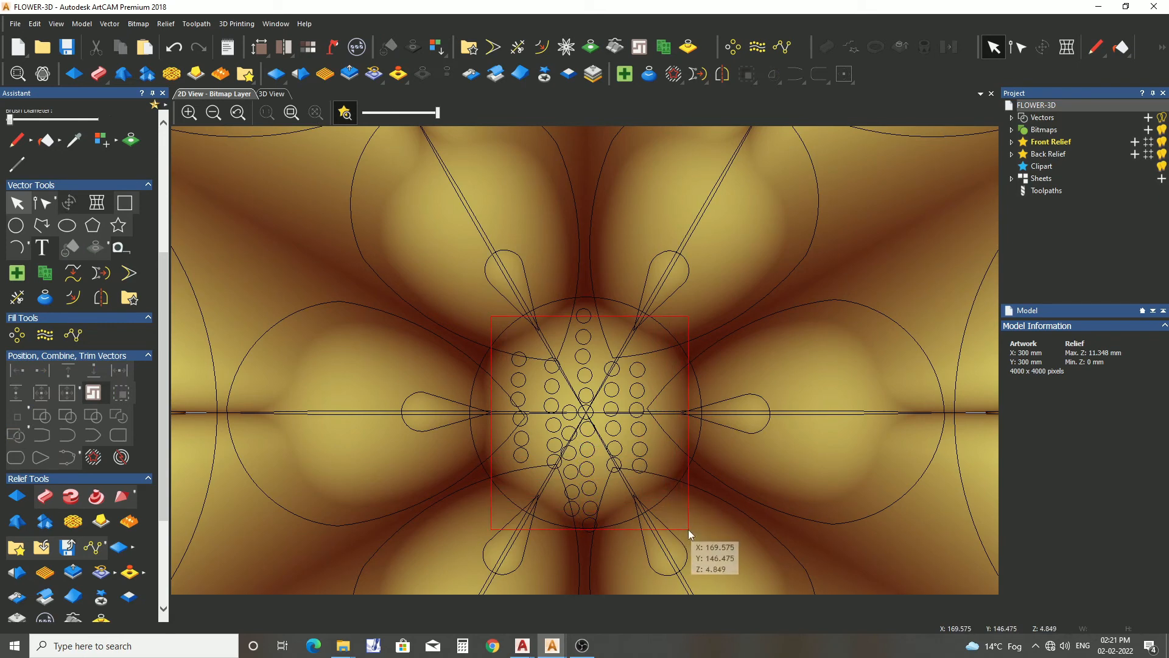
left_click_drag(689, 528, 690, 539)
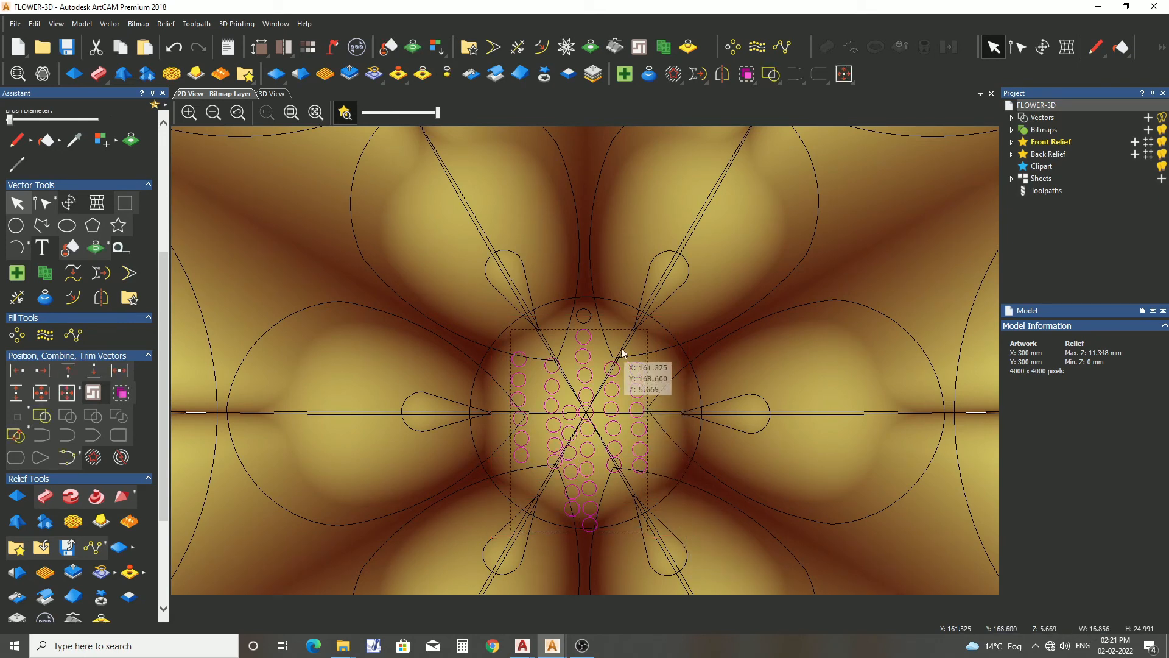
key("F12")
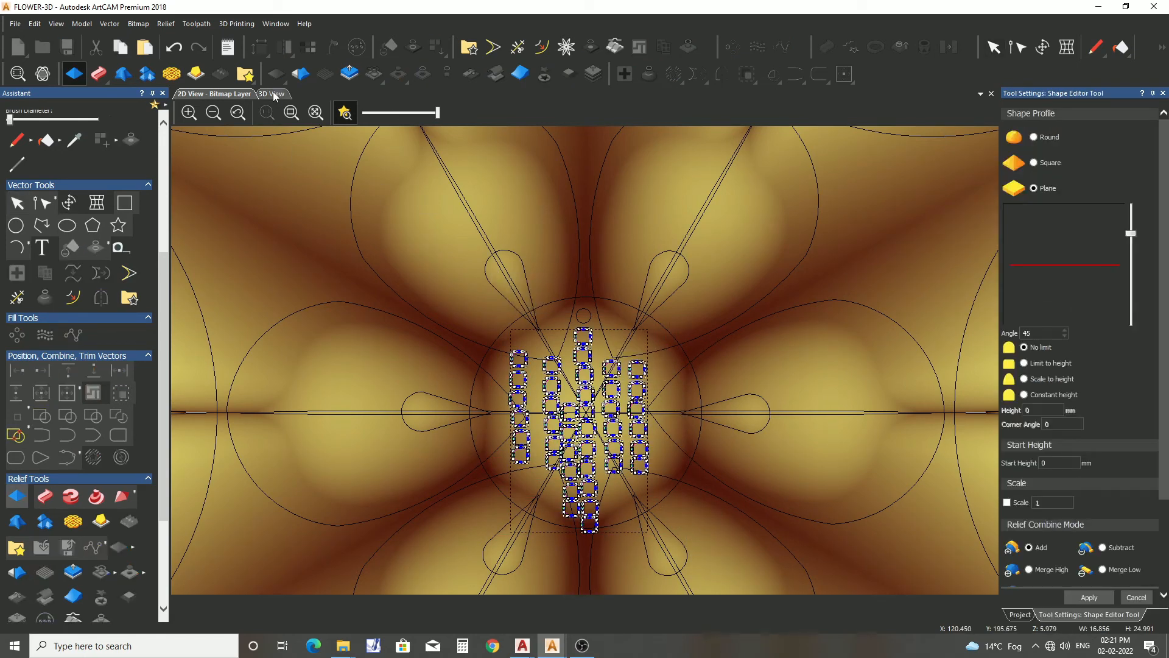
left_click(275, 94)
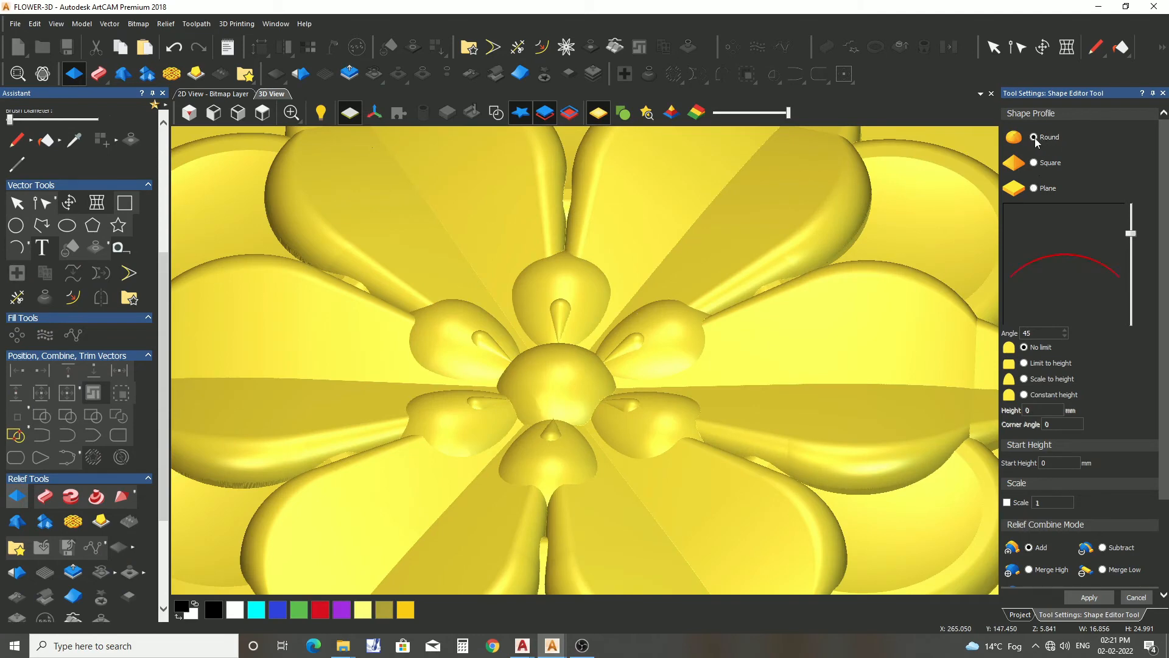
- Inspect the dome's small circles in the 3D preview from close up and several angles, and leave the shape editor
scroll(563, 366, "up", 2)
mouse_move(594, 360)
left_mouse_down()
mouse_move(601, 456)
mouse_move(621, 425)
mouse_move(572, 349)
mouse_move(591, 327)
mouse_move(593, 360)
left_mouse_up()
scroll(594, 360, "down", 2)
scroll(546, 393, "up", 5)
left_click_drag(705, 416, 632, 297)
scroll(537, 358, "down", 3)
scroll(619, 407, "down", 2)
key("Escape")
scroll(619, 408, "down", 3)
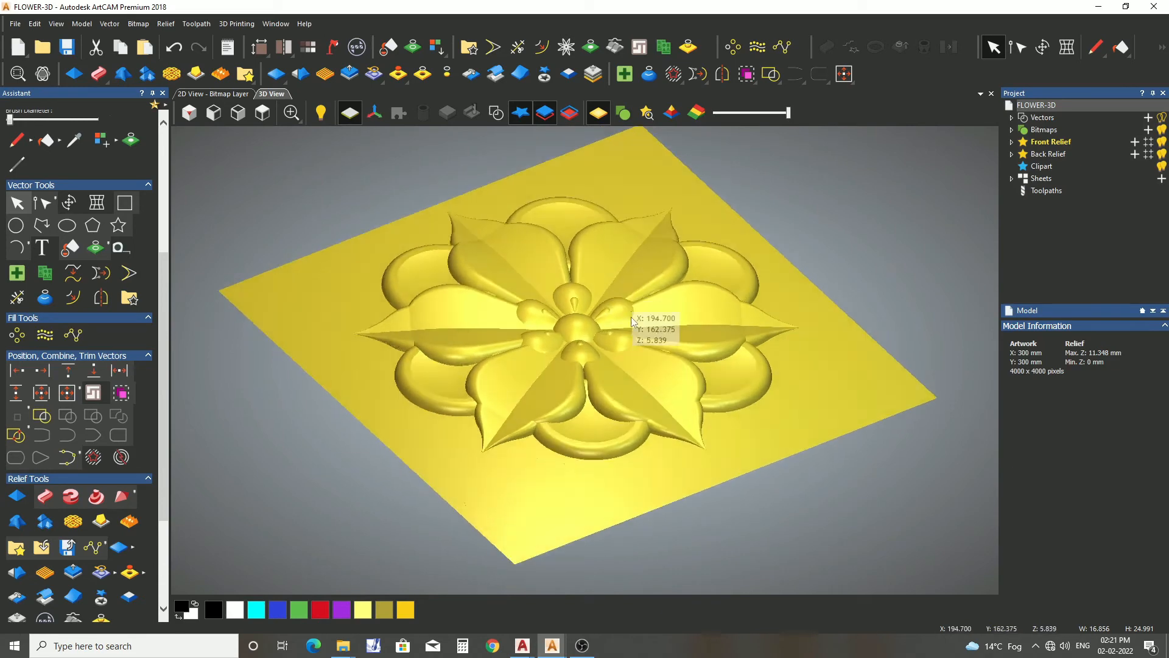
- Examine the complete flower and the vectors around the model in the 2D view
left_click(239, 96)
scroll(549, 264, "down", 3)
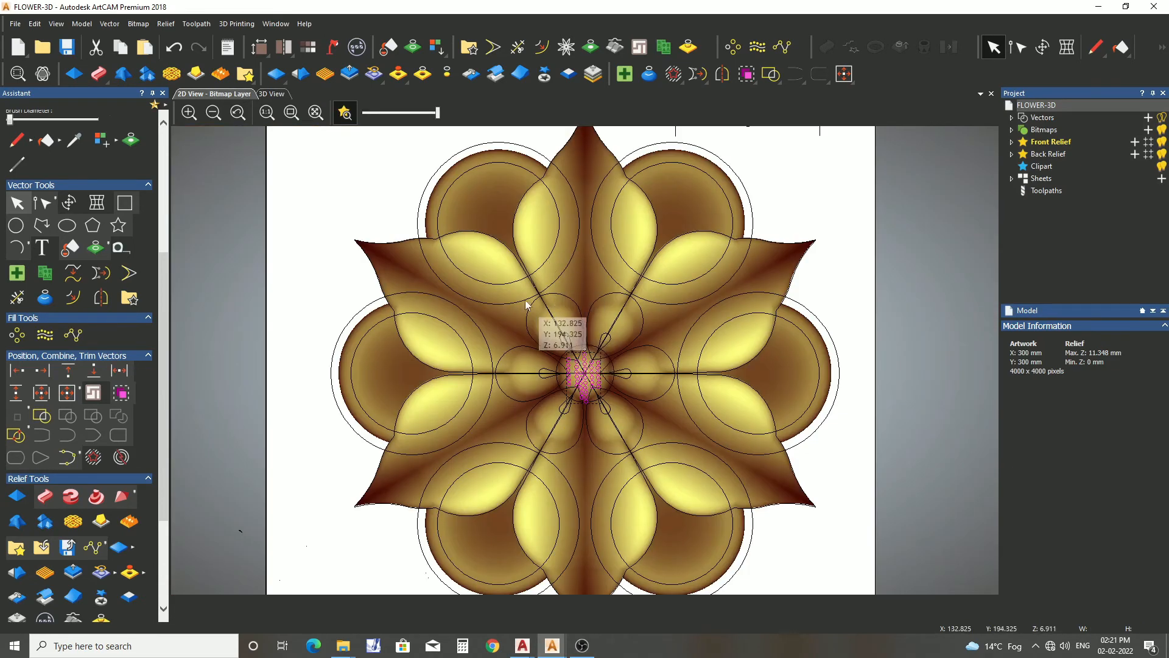
scroll(509, 248, "down", 2)
scroll(570, 268, "up", 5)
scroll(560, 254, "down", 5)
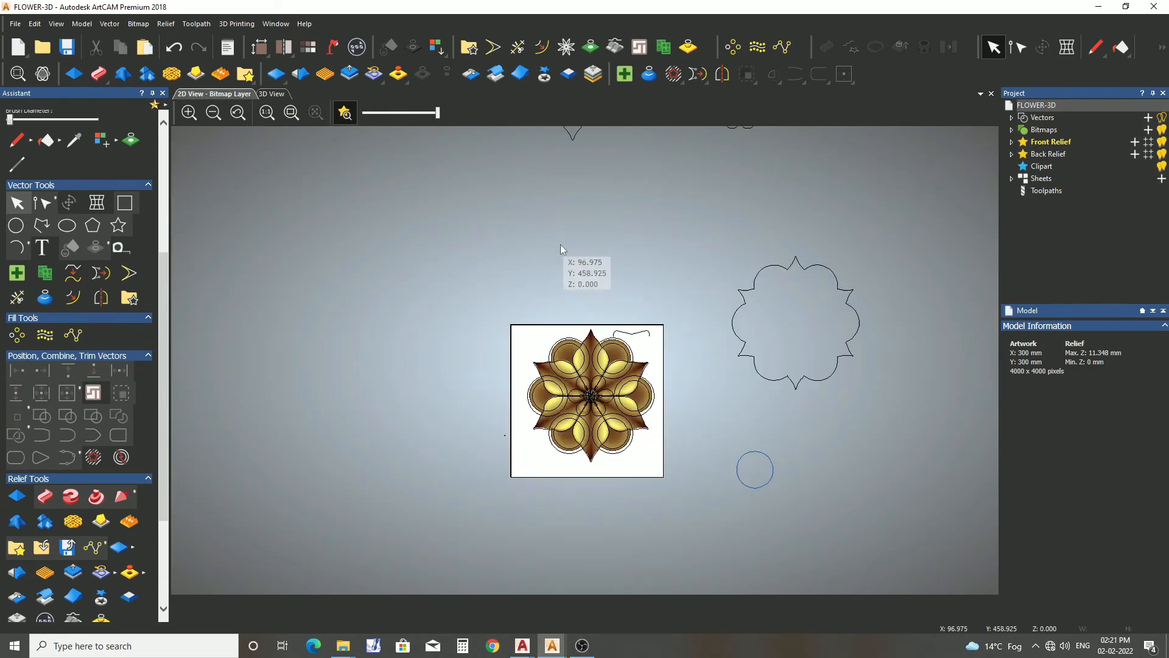
scroll(556, 373, "up", 2)
scroll(503, 294, "up", 2)
scroll(585, 426, "down", 2)
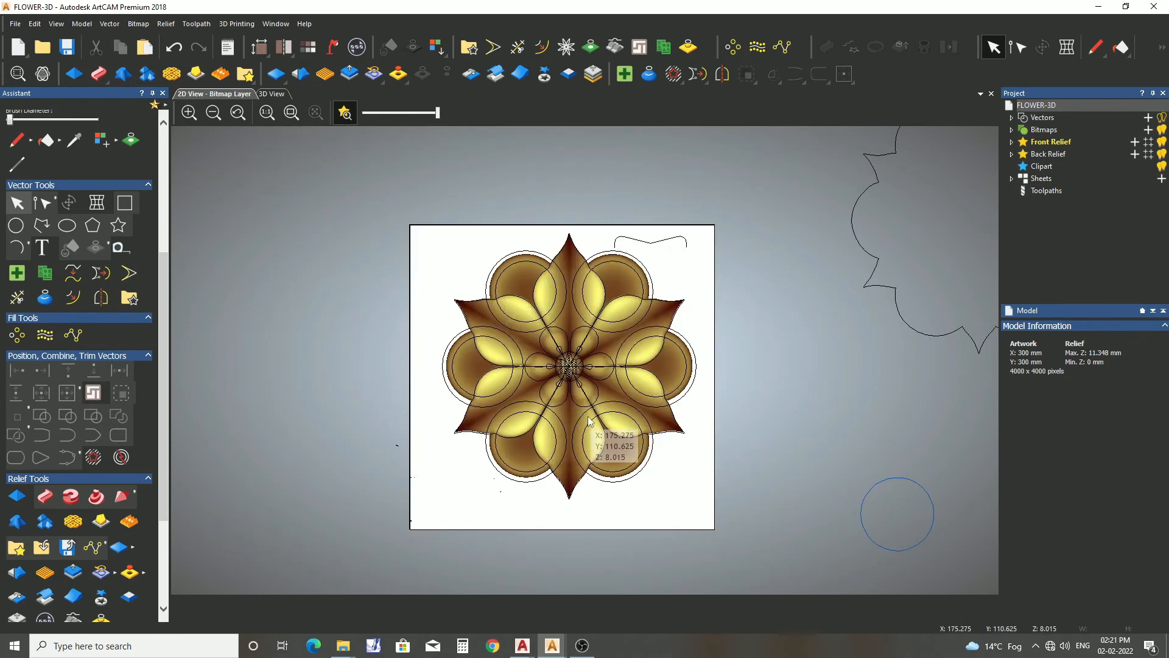
- Show the flower in 3D and start a Machine Relief toolpath with Whole Relief as the area to machine
scroll(540, 404, "up", 2)
left_click(272, 94)
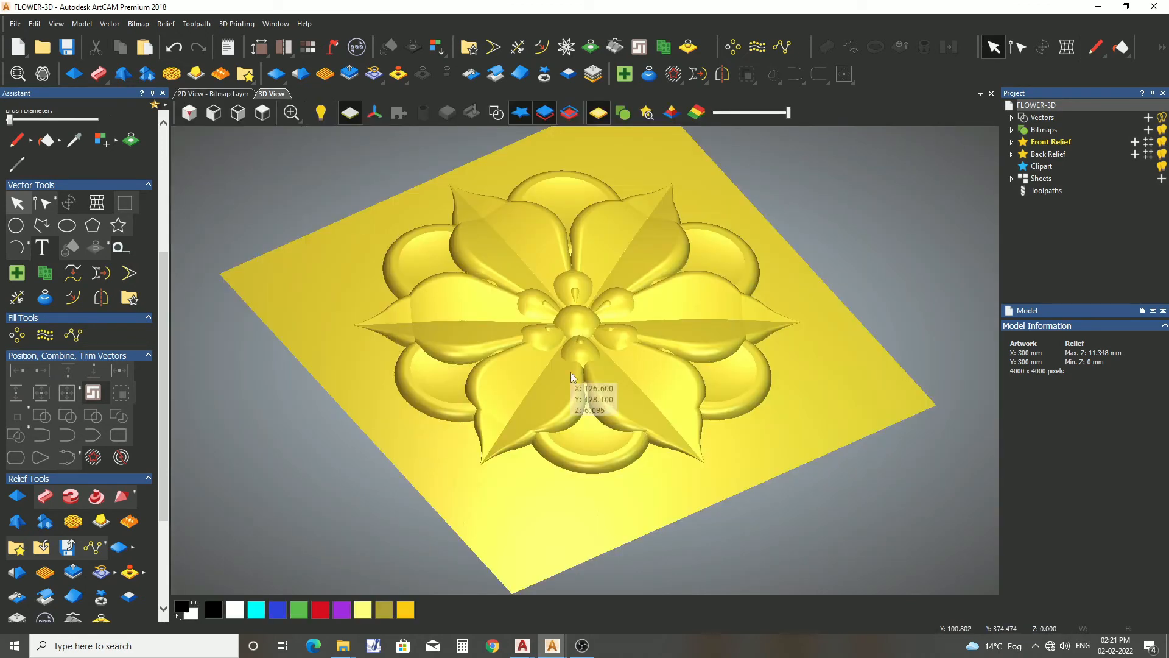
scroll(571, 371, "up", 2)
left_click(1035, 191)
scroll(1037, 386, "down", 1)
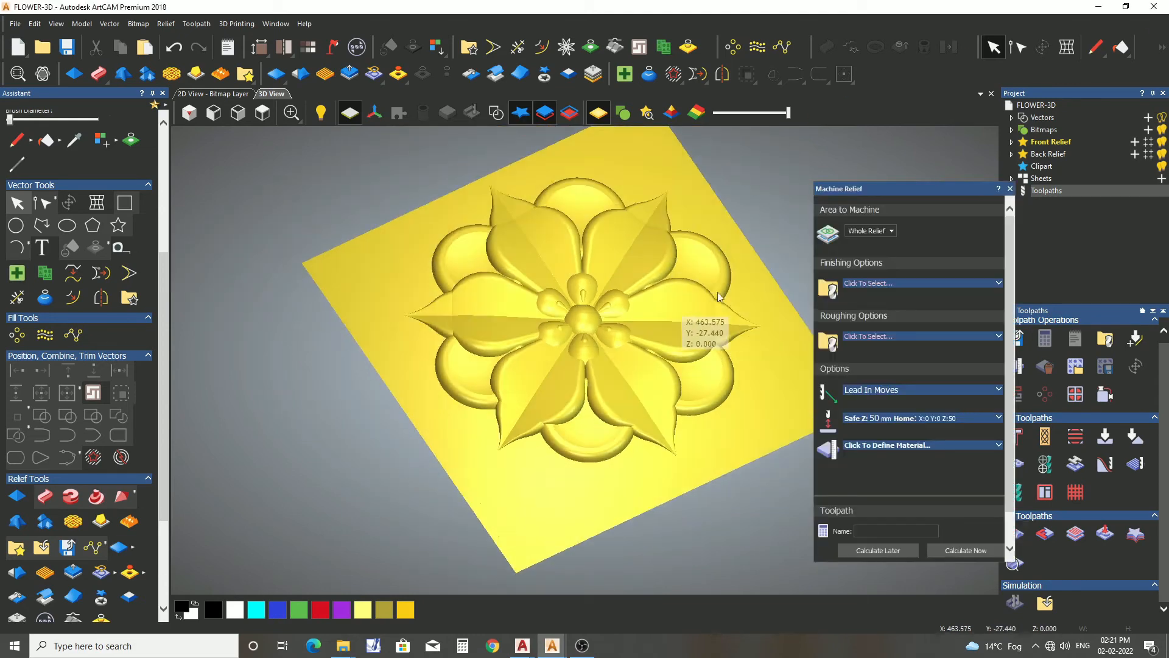
left_click(870, 231)
left_click(941, 318)
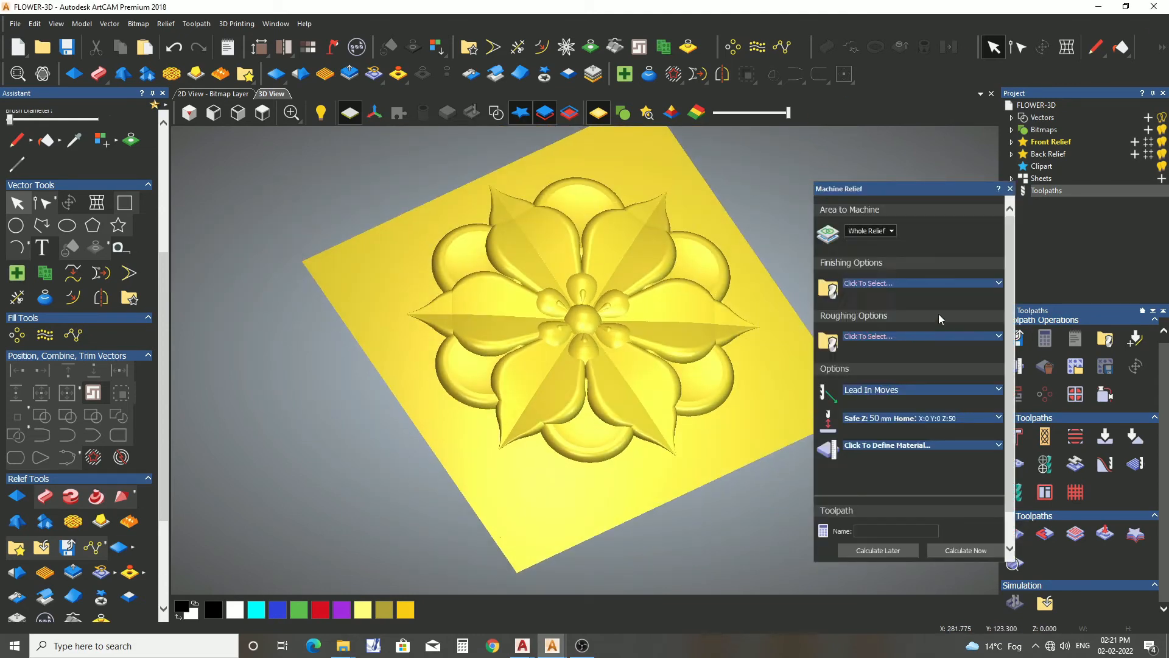
- Choose ENDMILL 4MM from the steel roughing tools as the finishing tool
left_click(896, 284)
left_click(463, 288)
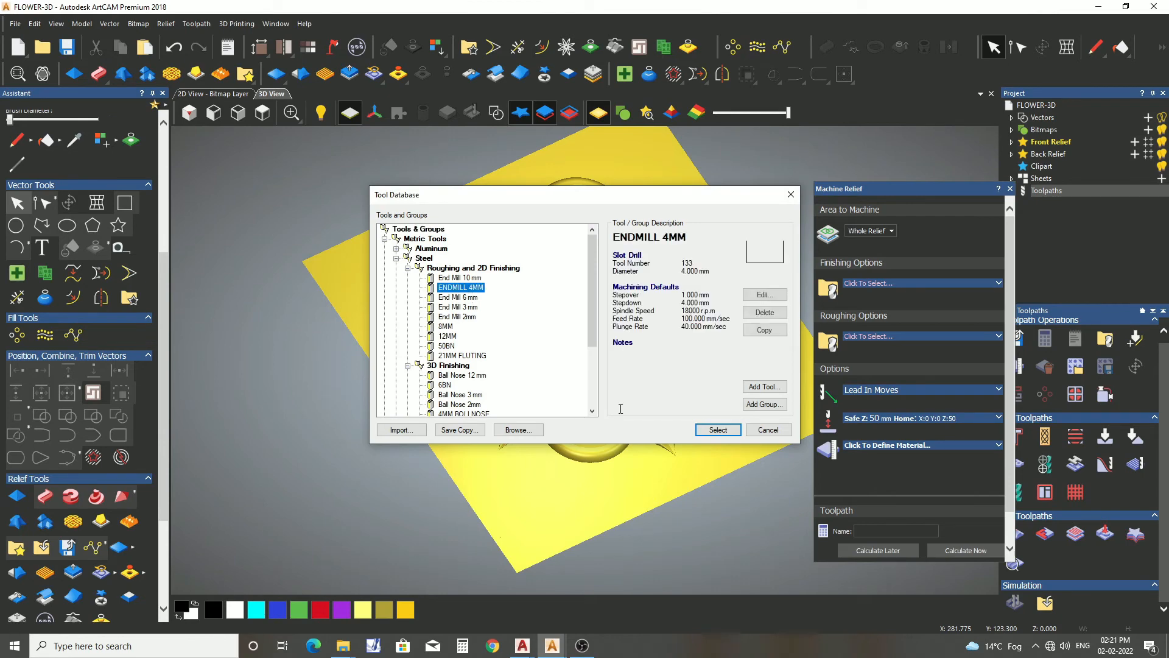
left_click(719, 430)
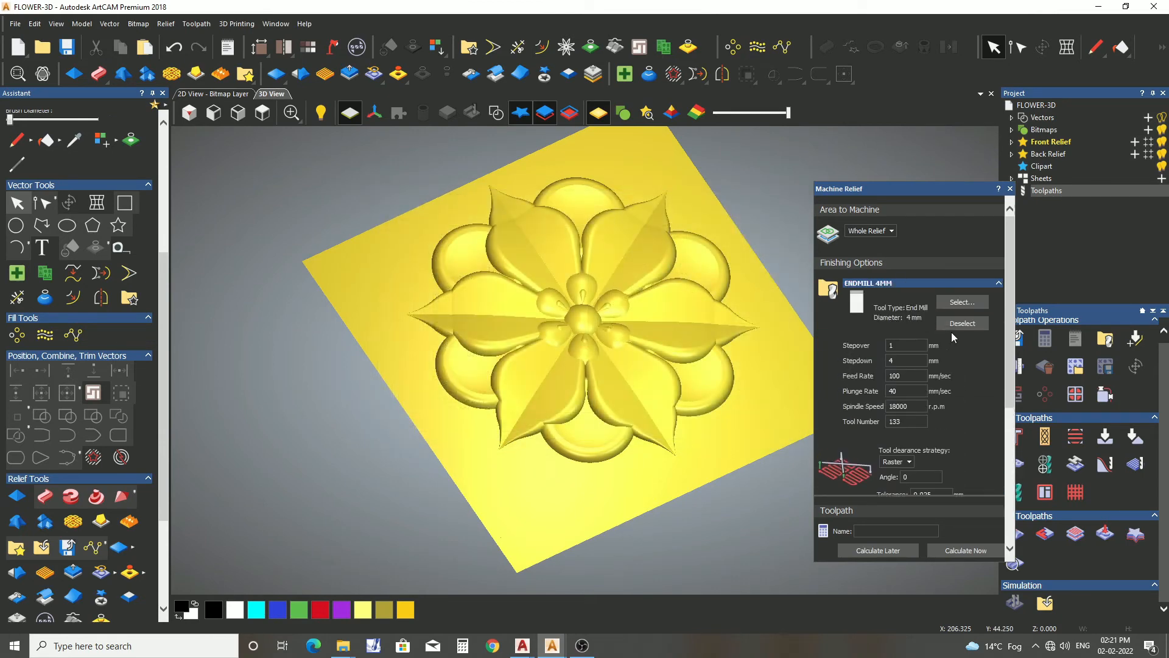
- Change the finishing tool to 4MM BOLLNOSE from the 3D Finishing group
left_click(955, 301)
scroll(458, 358, "down", 2)
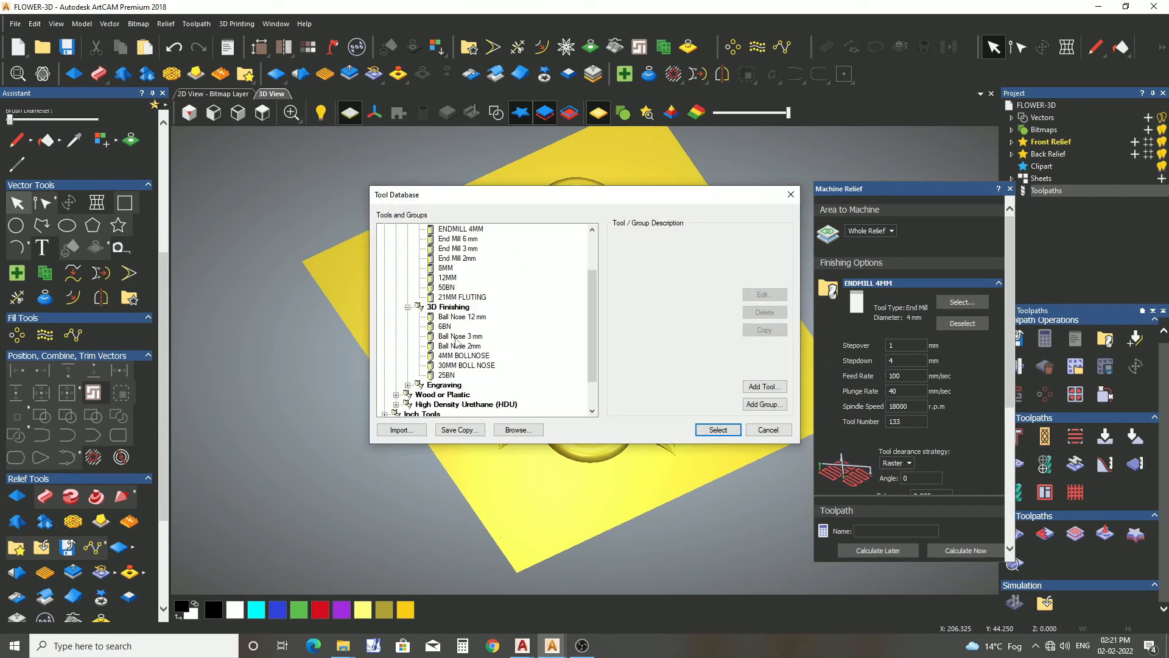
left_click(480, 359)
left_click(718, 430)
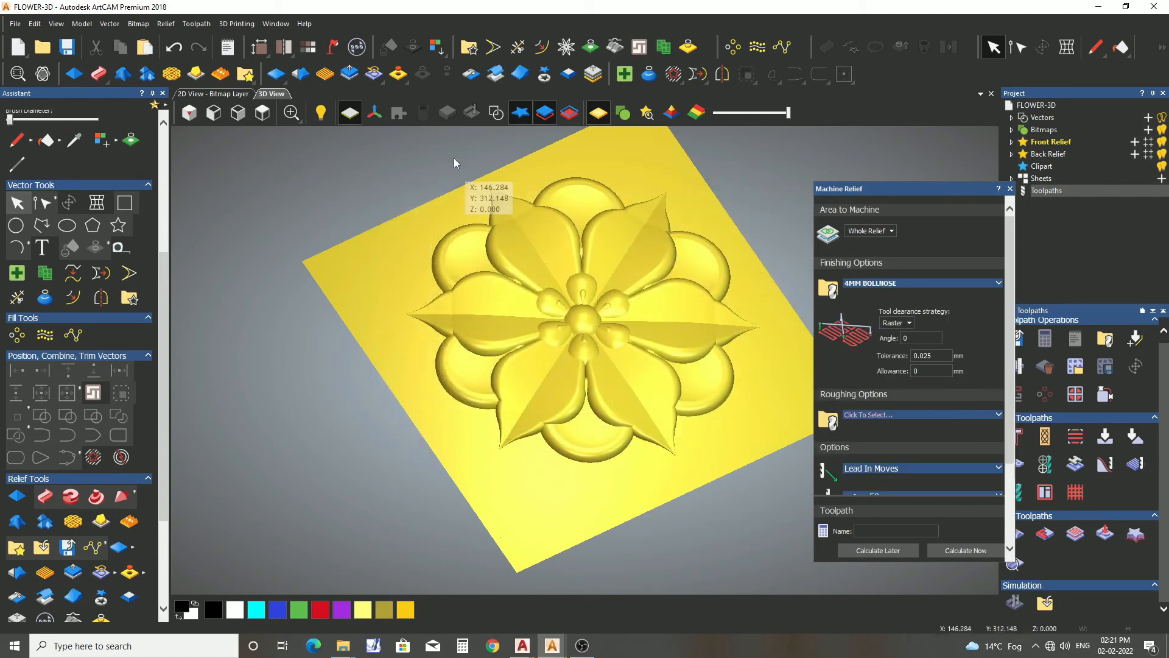
- Define the material at 11.348 mm thickness with zero offsets and Z zero at the top, and calculate the relief toolpath
scroll(903, 336, "down", 3)
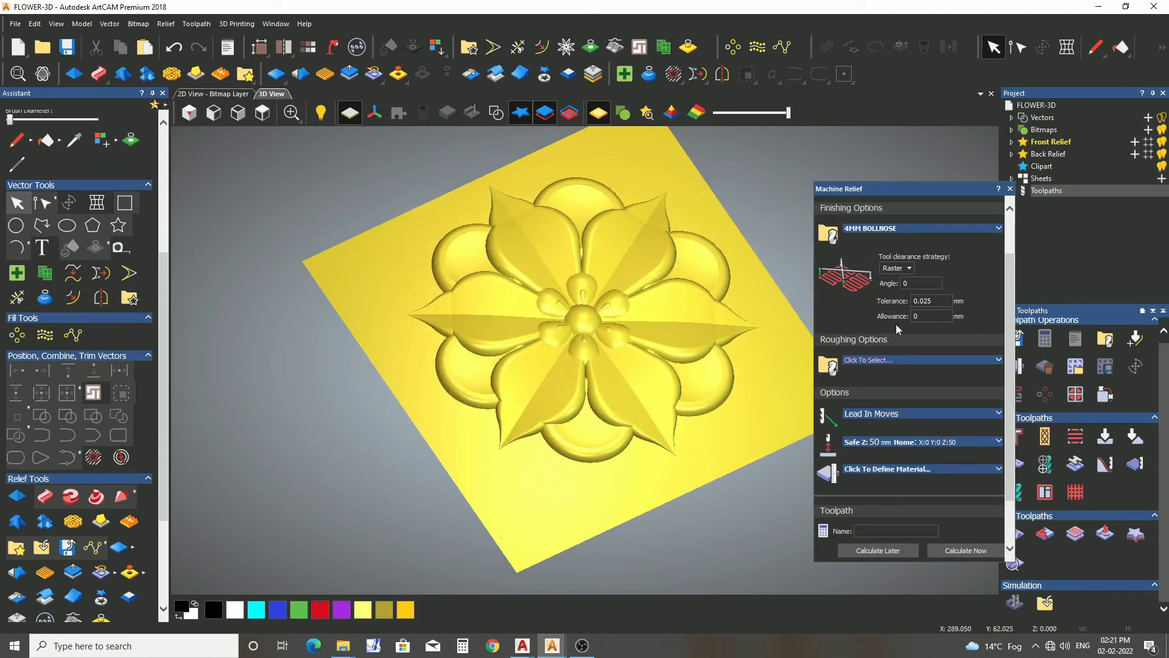
left_click(909, 409)
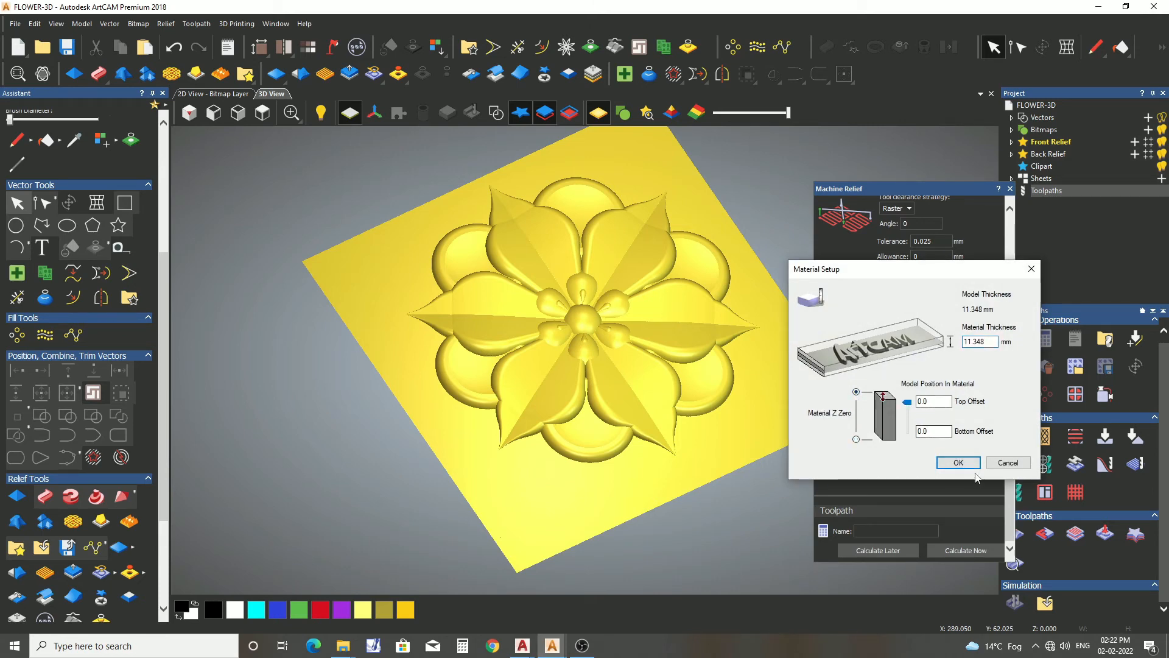
left_click(958, 463)
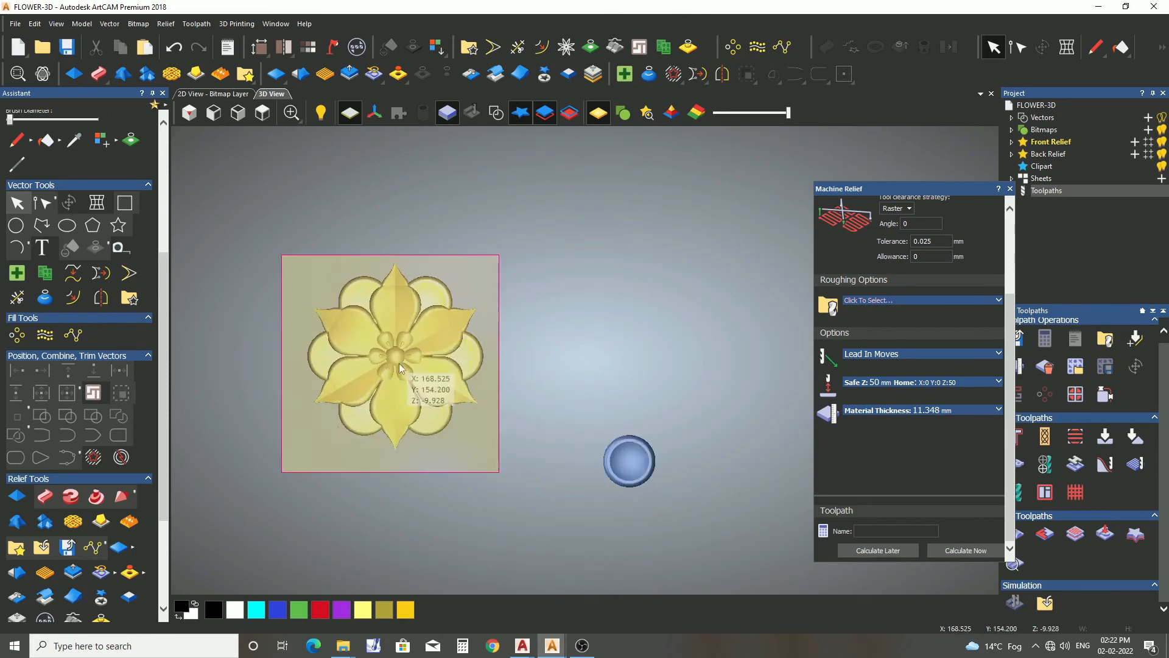
scroll(400, 367, "up", 3)
left_click_drag(522, 397, 484, 434)
left_click(972, 556)
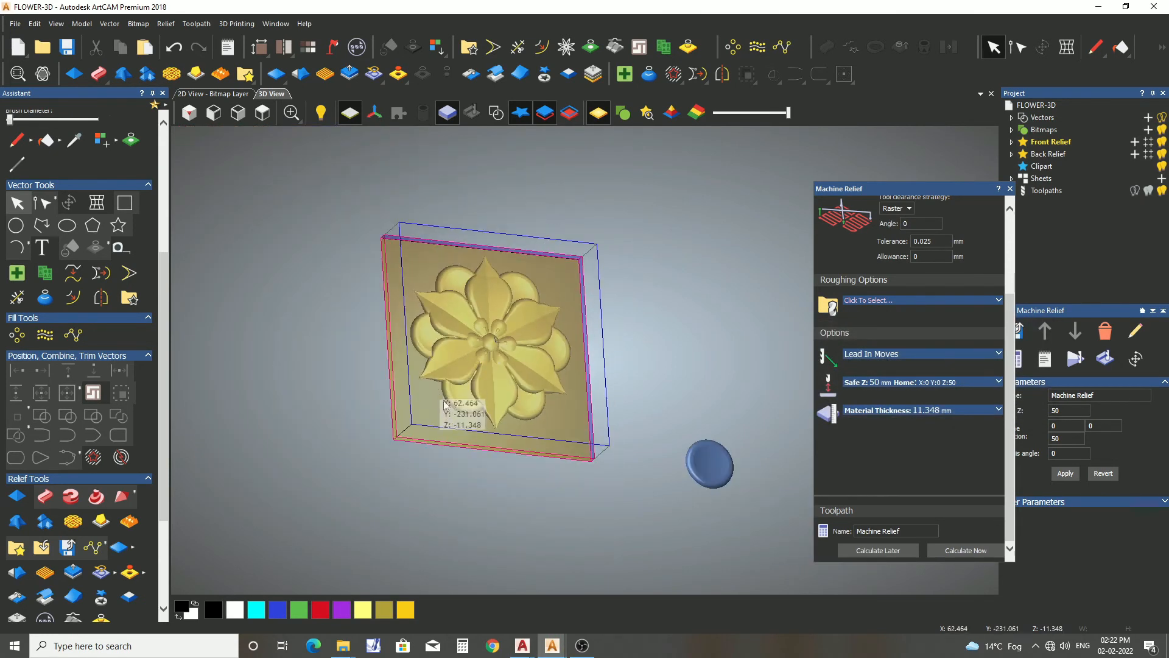
- Close the toolpath settings, simulate the Machine Relief toolpath on the whole model, and inspect the carved flower
scroll(490, 385, "up", 5)
left_click_drag(447, 406, 542, 381)
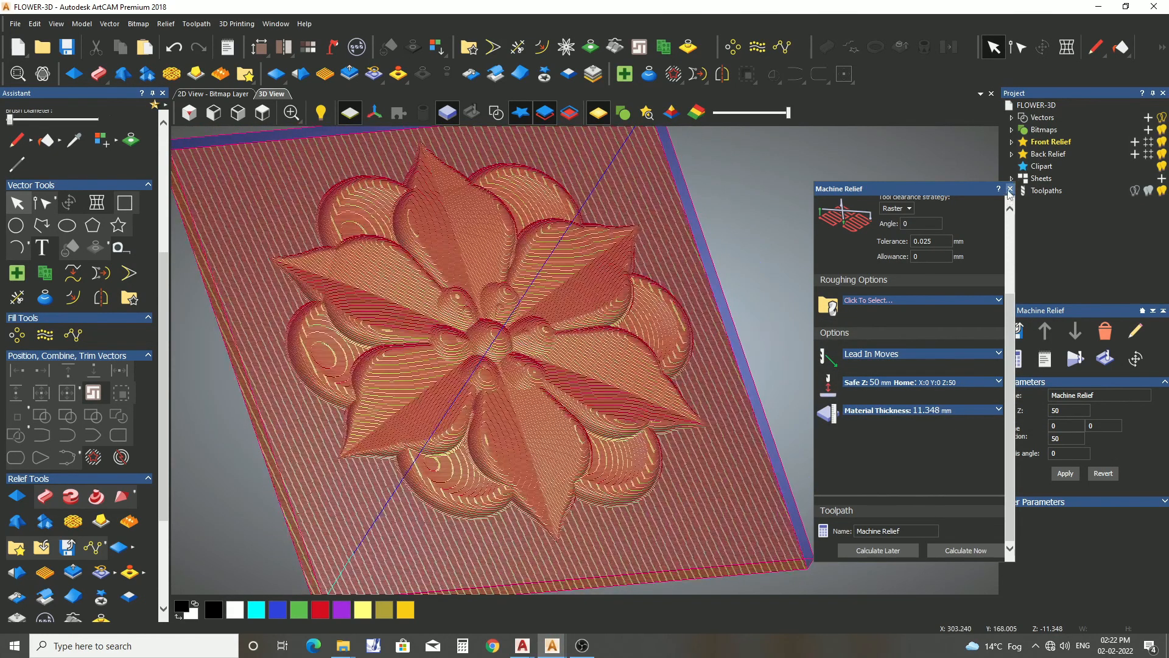
left_click(1009, 189)
left_click(1106, 358)
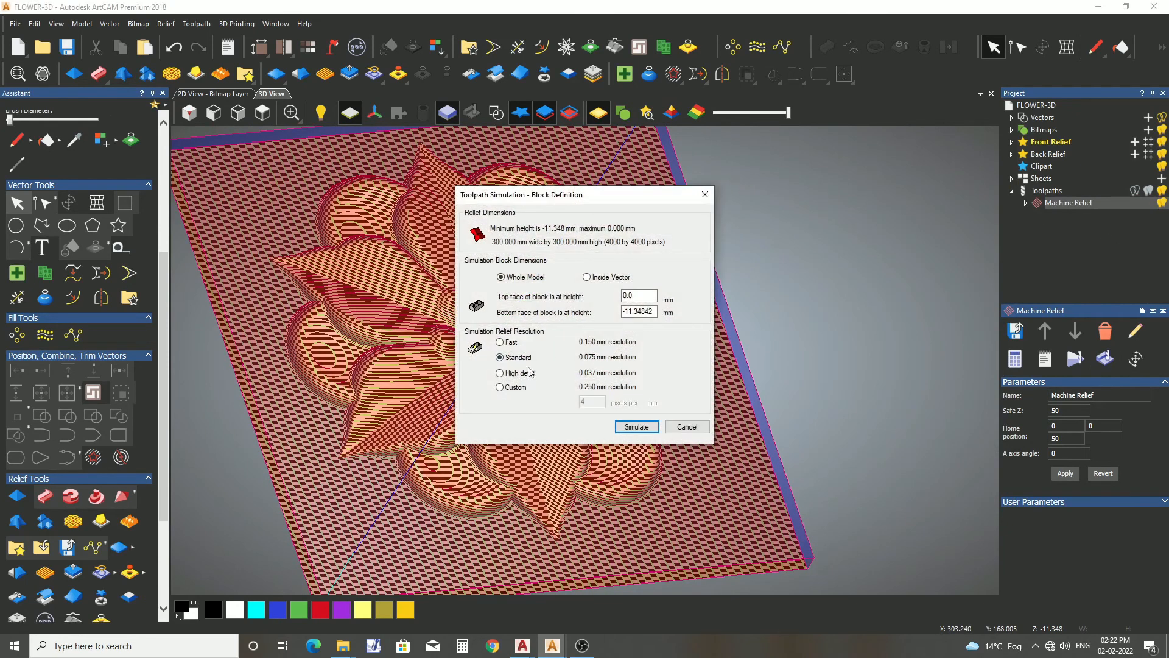
left_click(643, 430)
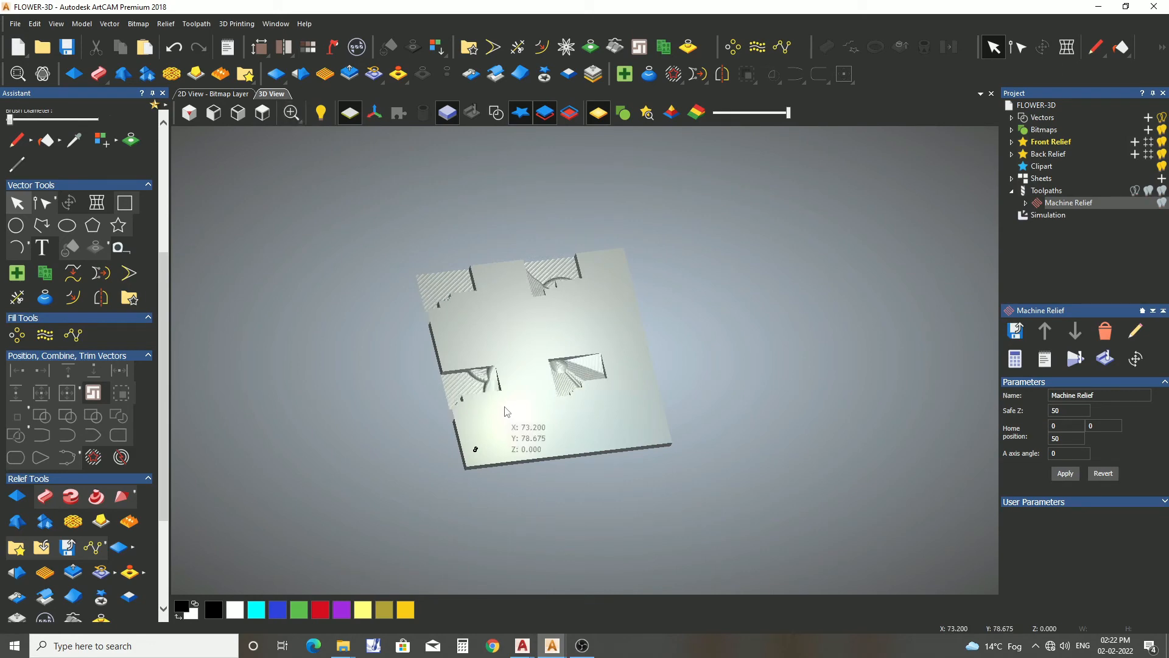
scroll(528, 396, "up", 3)
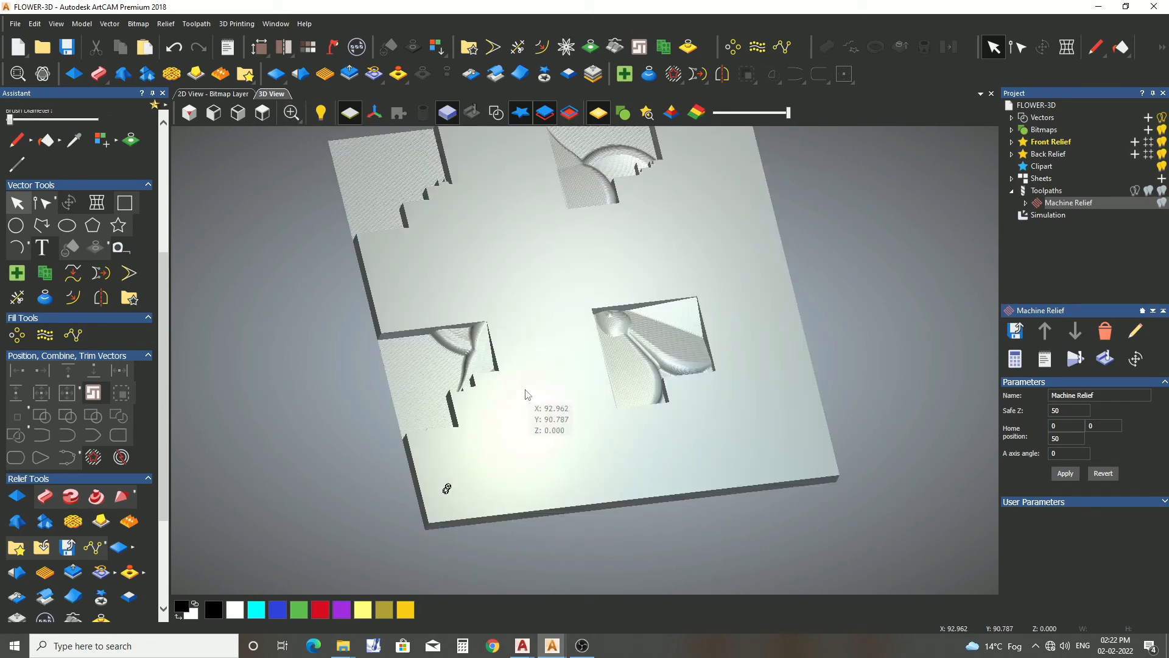
scroll(528, 395, "down", 1)
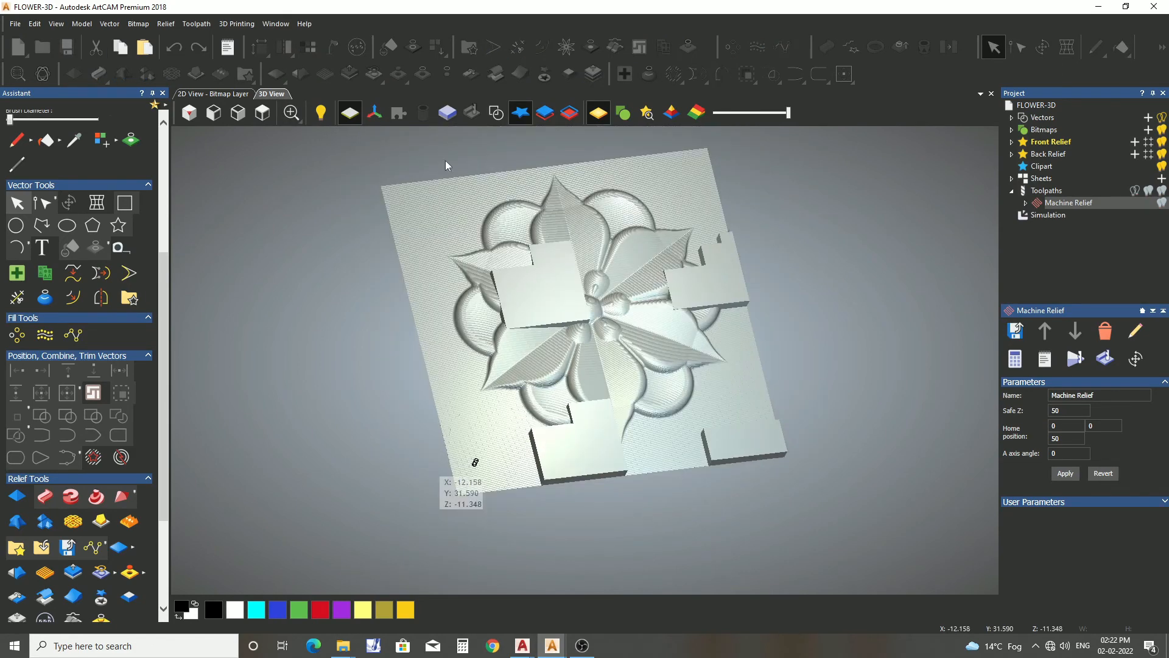
scroll(572, 343, "up", 4)
left_click_drag(573, 344, 618, 225)
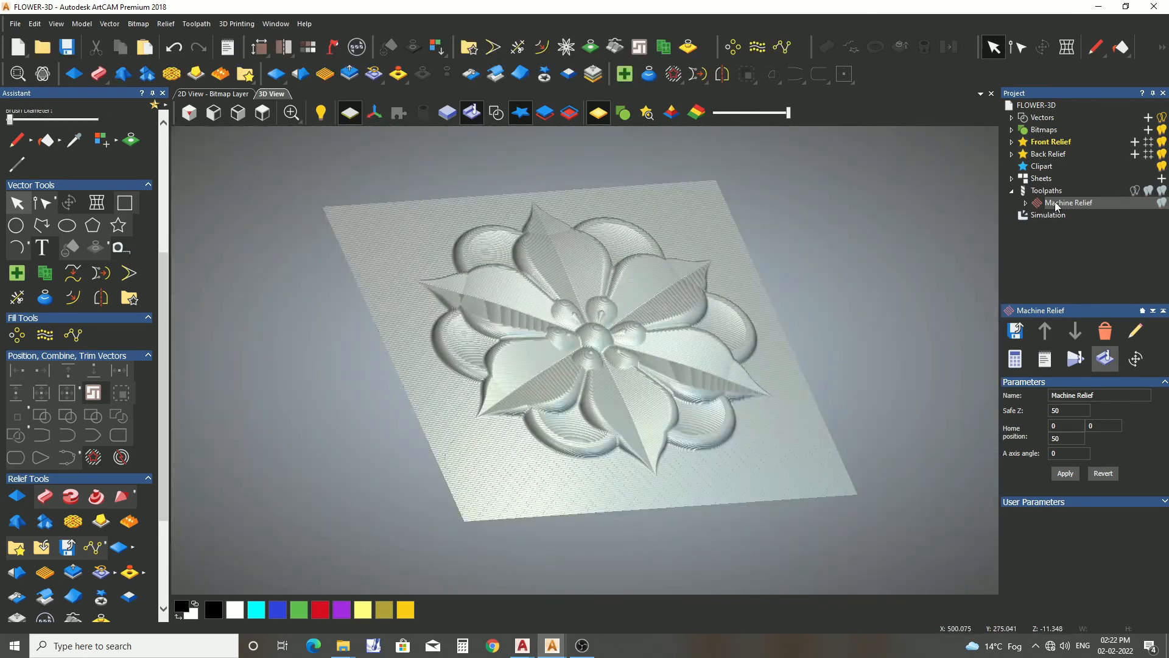
- Edit the Machine Relief toolpath to use the Ball Nose 3 mm finishing tool and recalculate it
double_click(1067, 203)
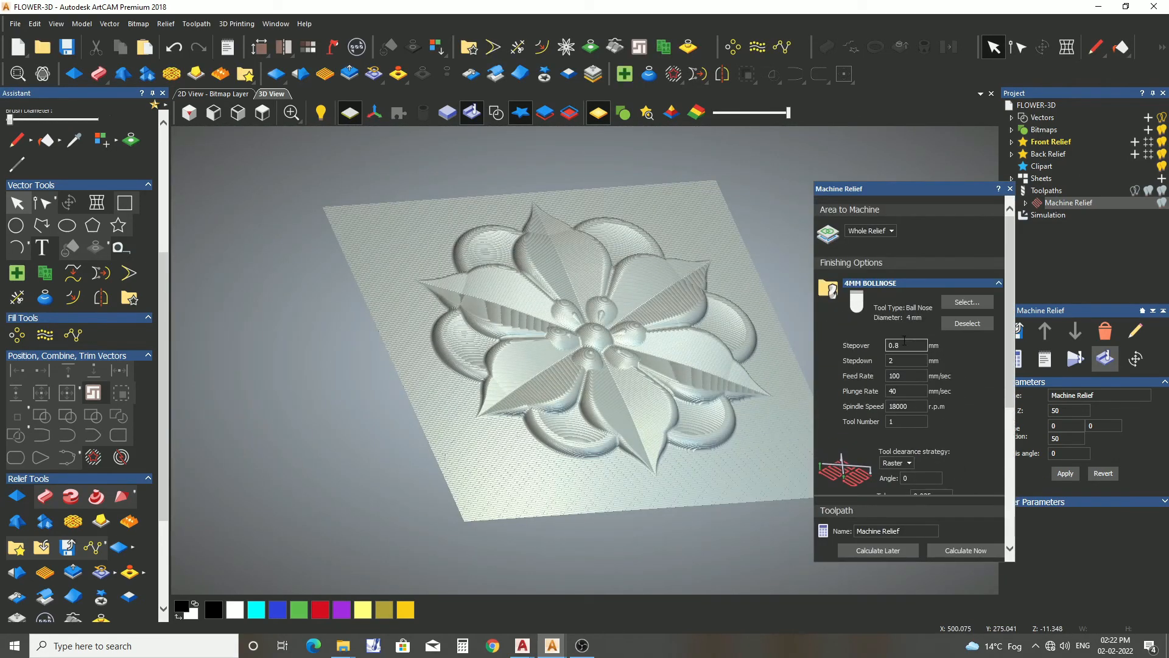
left_click(966, 303)
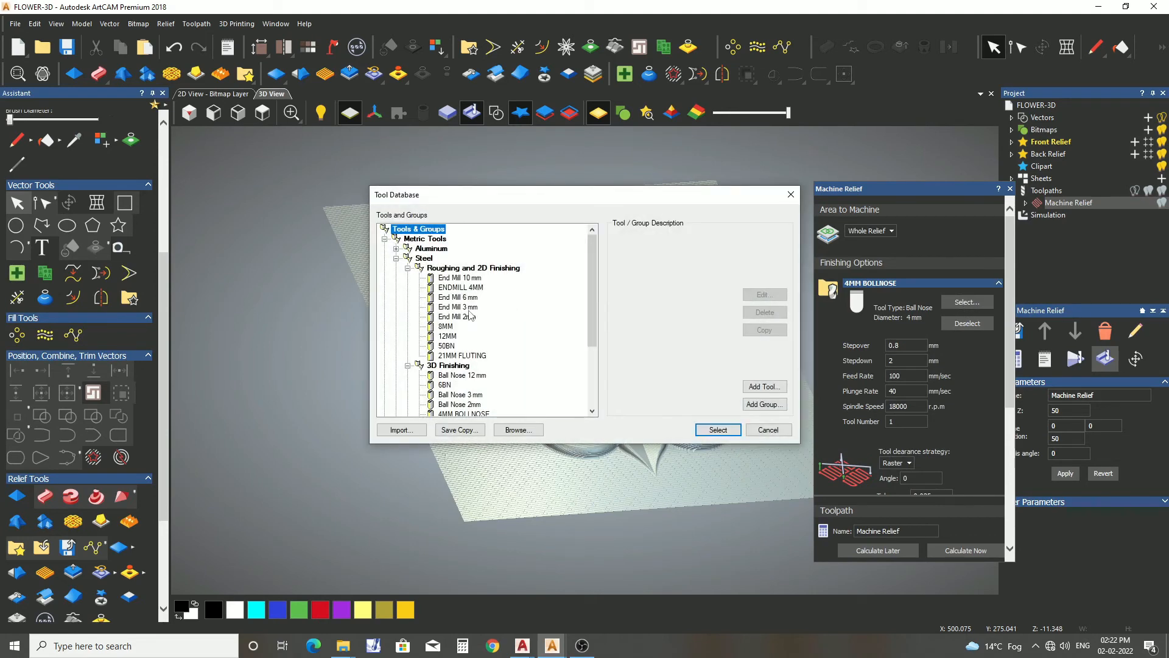
left_click(718, 430)
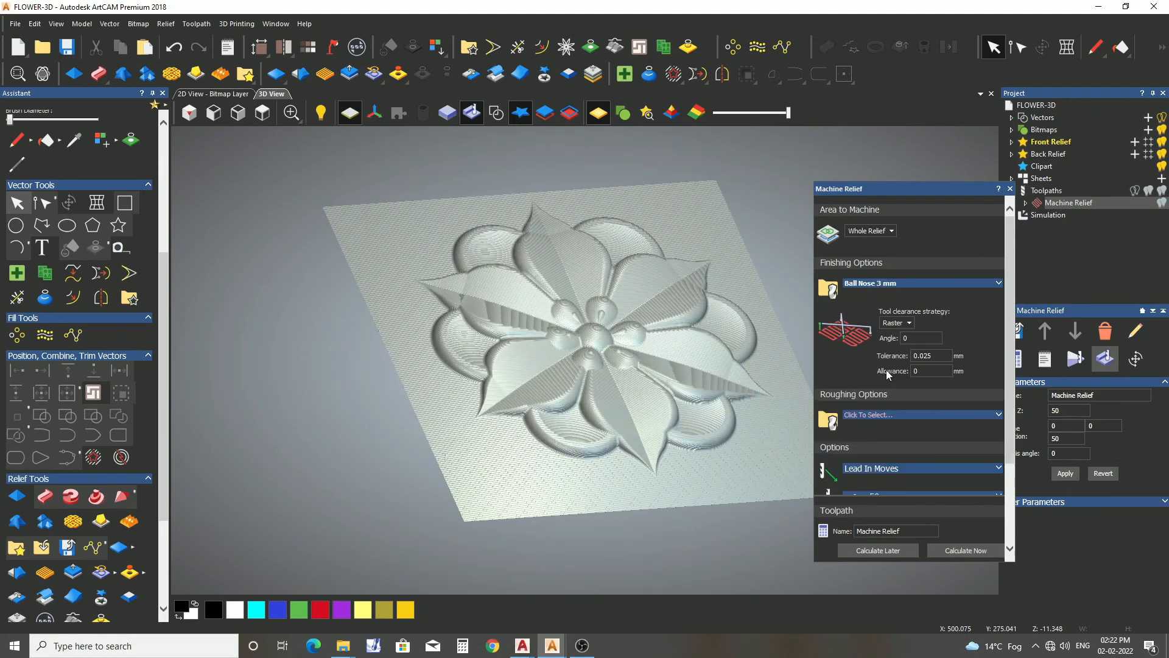
scroll(888, 373, "down", 3)
left_click(964, 551)
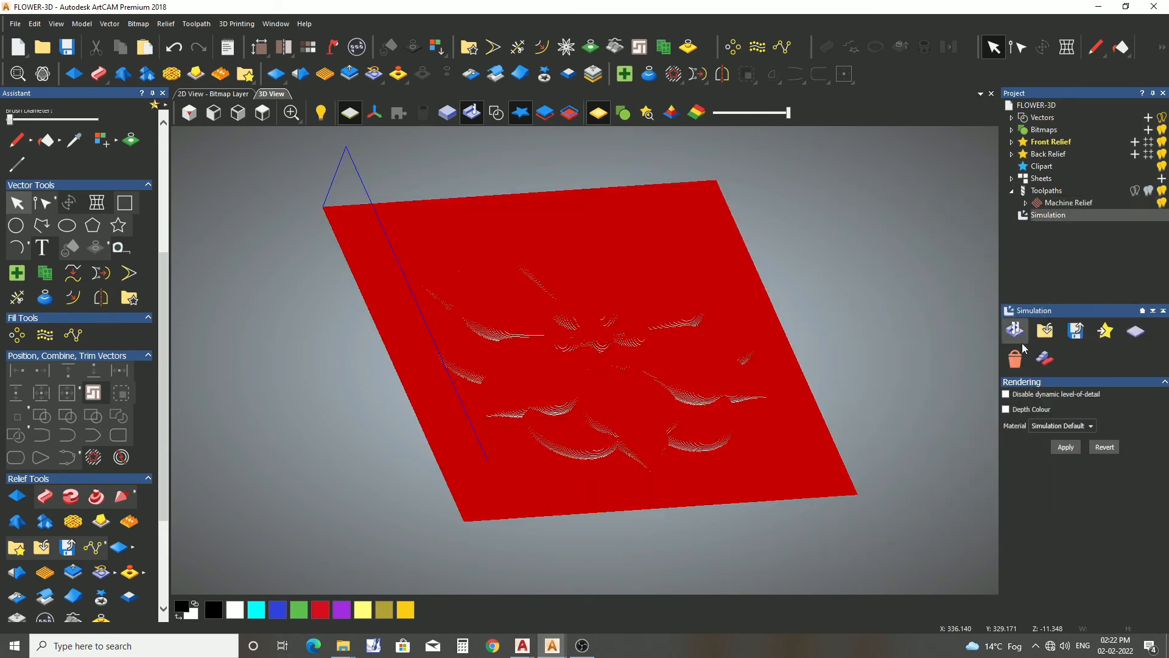
- Simulate the 3 mm ball nose toolpath on the whole model at High detail resolution and inspect the cut from several angles
left_click(1106, 358)
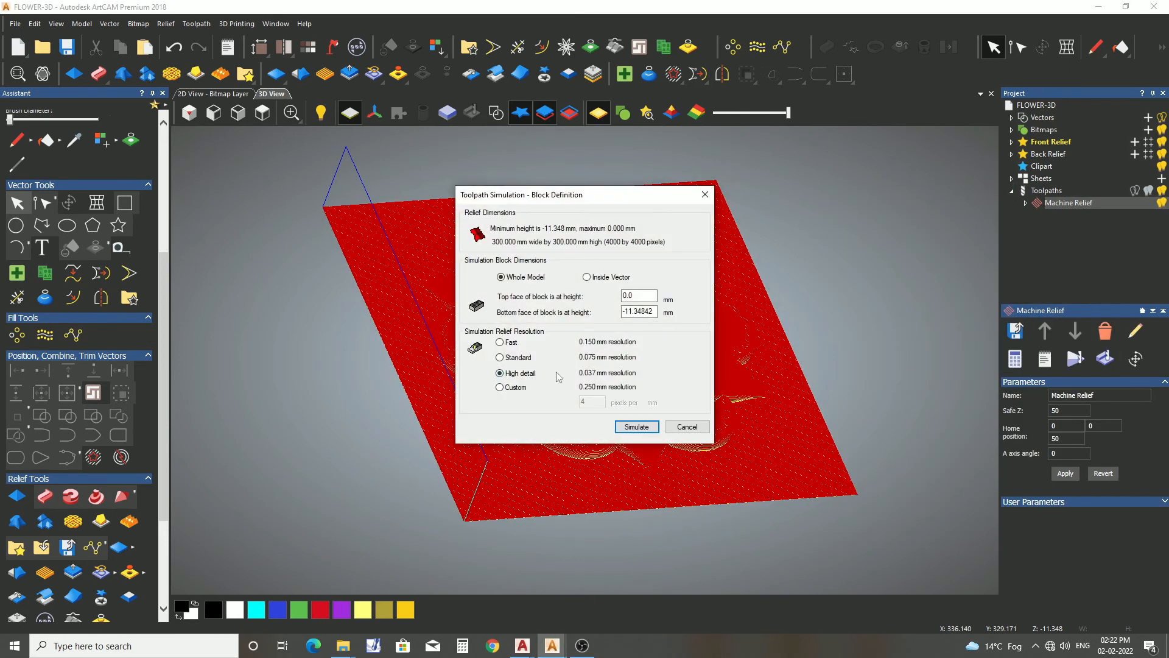
left_click(636, 423)
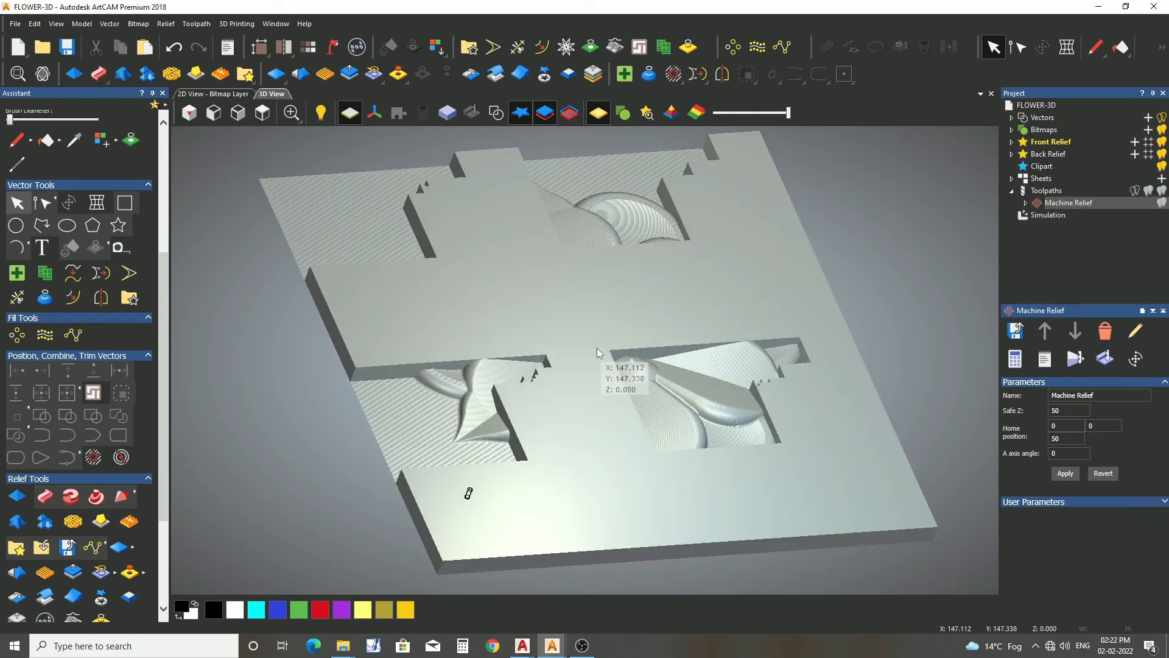
scroll(594, 345, "down", 2)
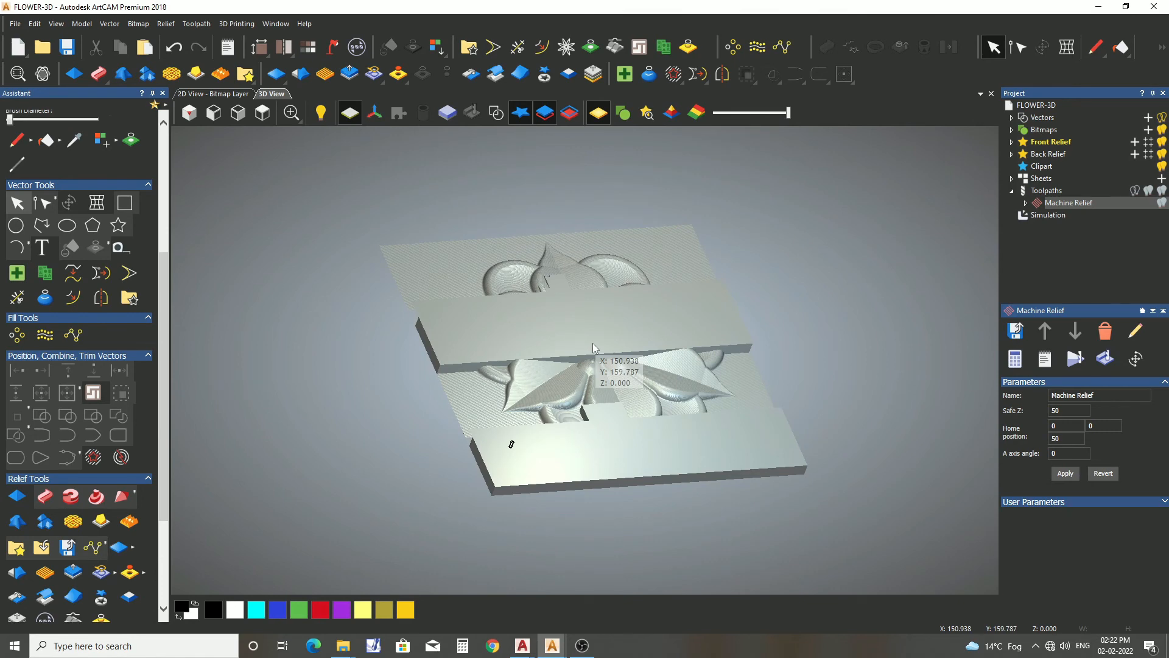
scroll(593, 342, "up", 2)
left_click_drag(726, 357, 687, 257)
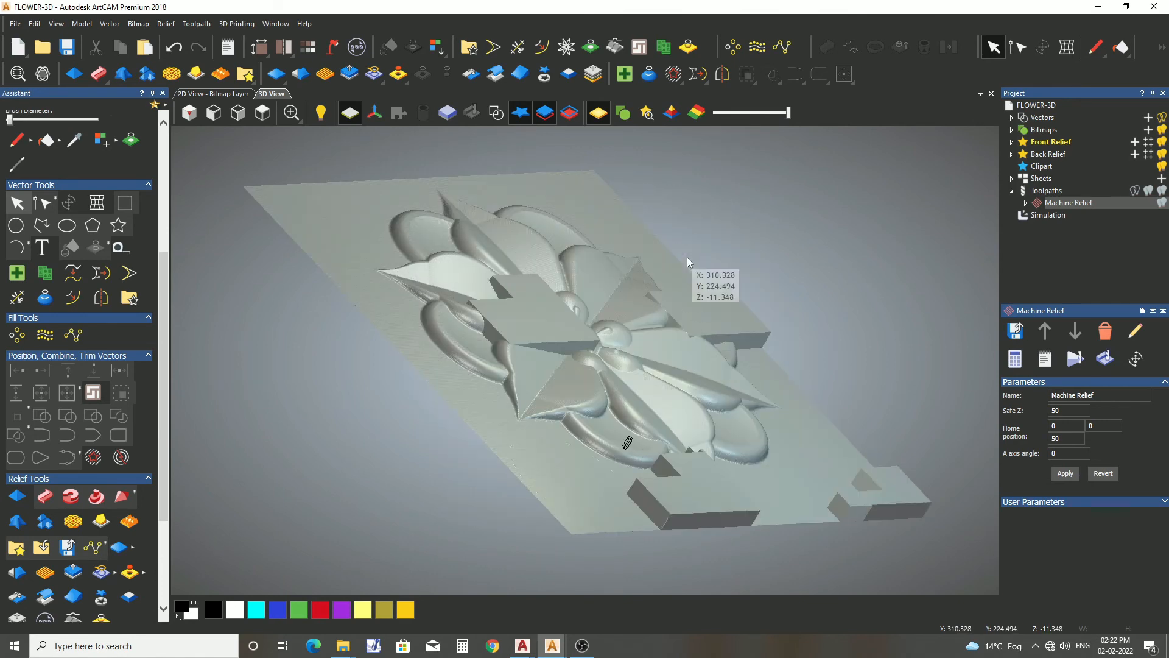
left_click_drag(641, 308, 577, 287)
scroll(554, 318, "down", 2)
scroll(577, 286, "up", 2)
- Set the Machine Relief toolpath's material thickness to 12.5 mm and recalculate the toolpath, closing its settings
double_click(1050, 202)
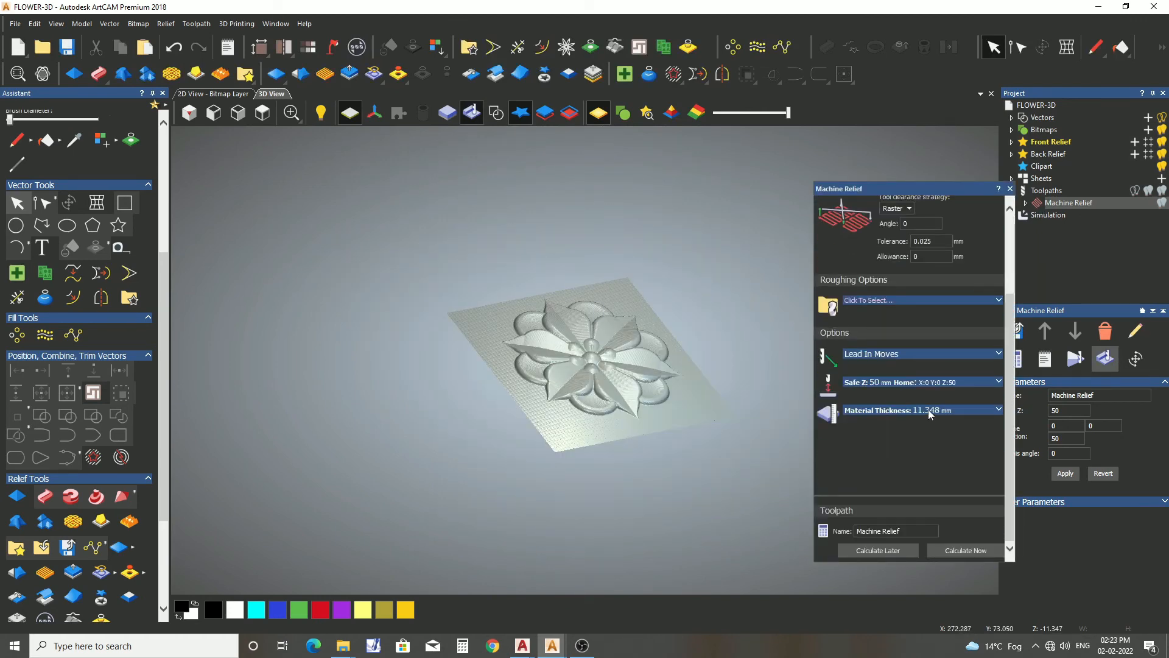
left_click(940, 408)
left_click(929, 437)
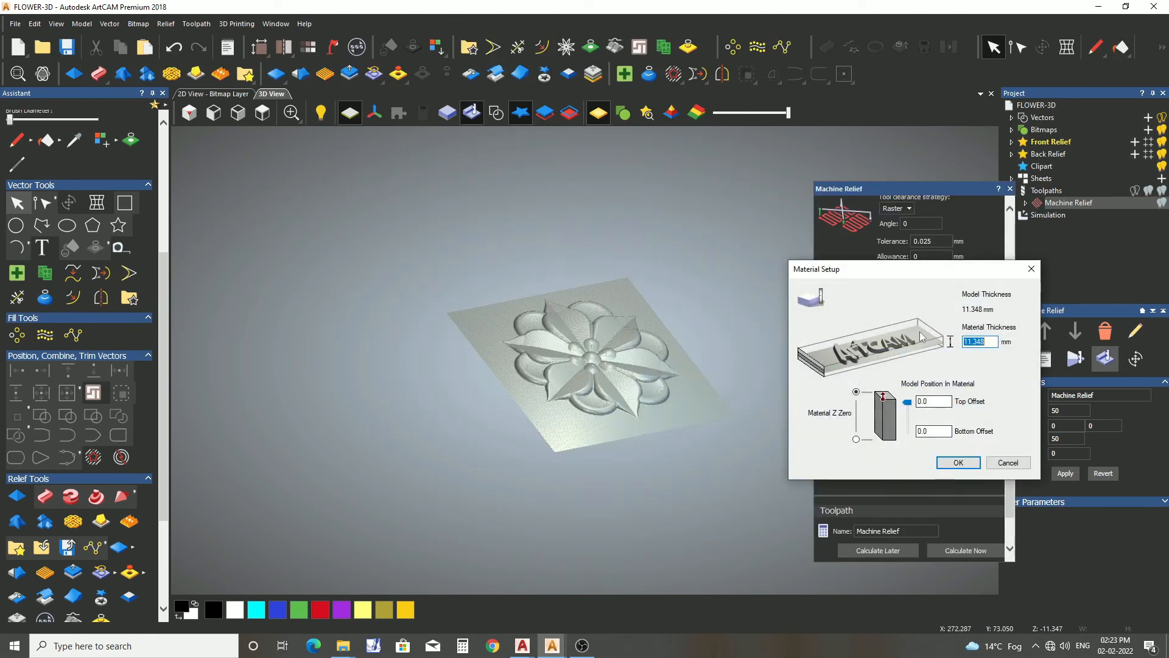
type("12.5")
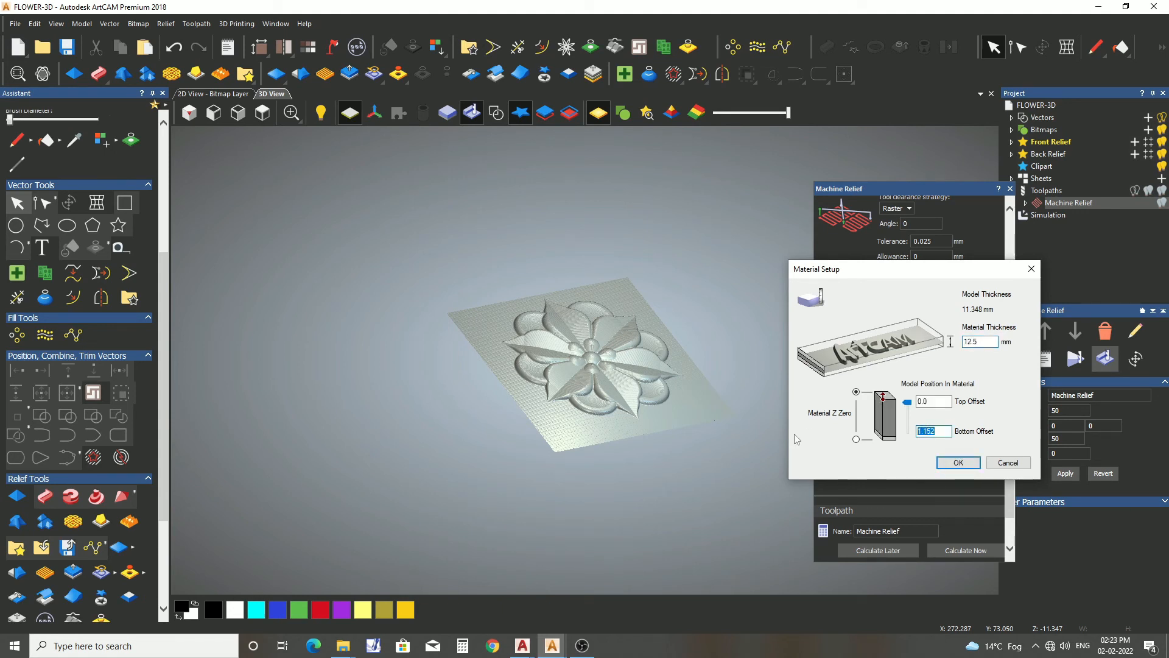
left_click(966, 468)
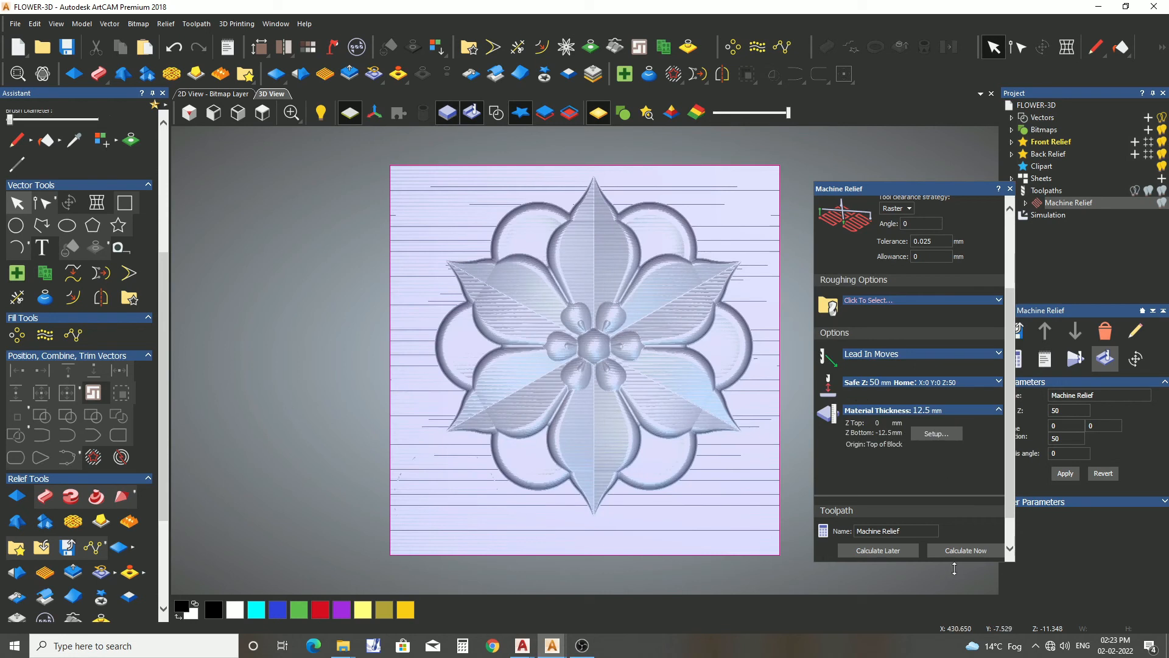
left_click(949, 550)
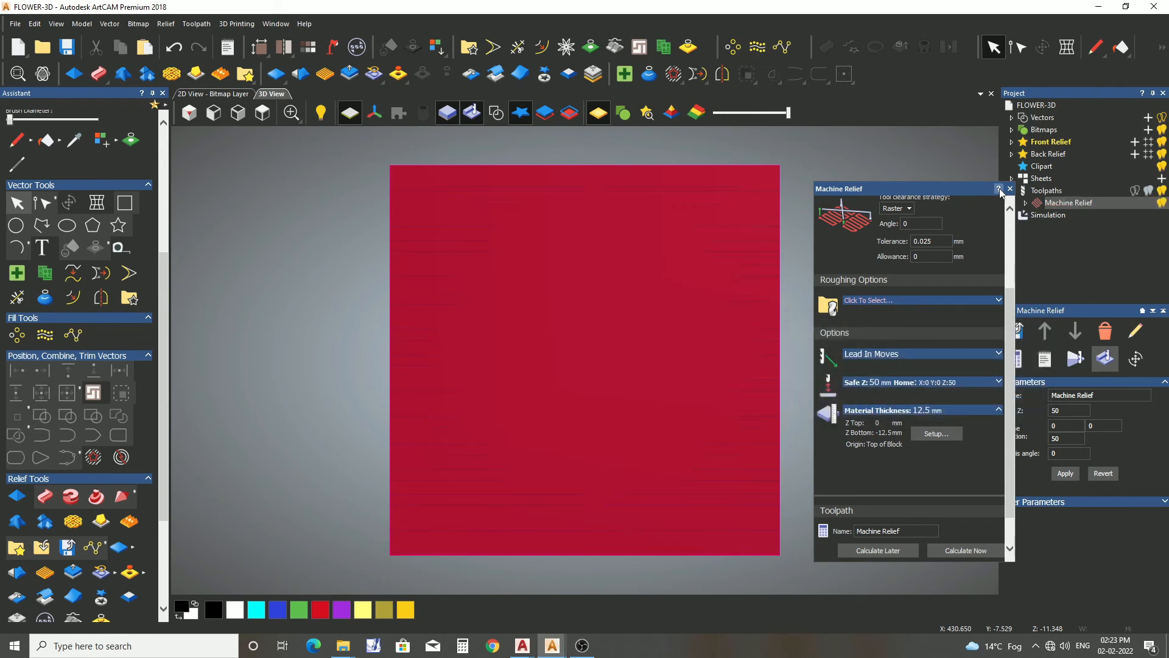
left_click(1009, 189)
- Replace the old simulation with one of the 12.5 mm material toolpath and inspect the carved petals up close
left_click(1061, 217)
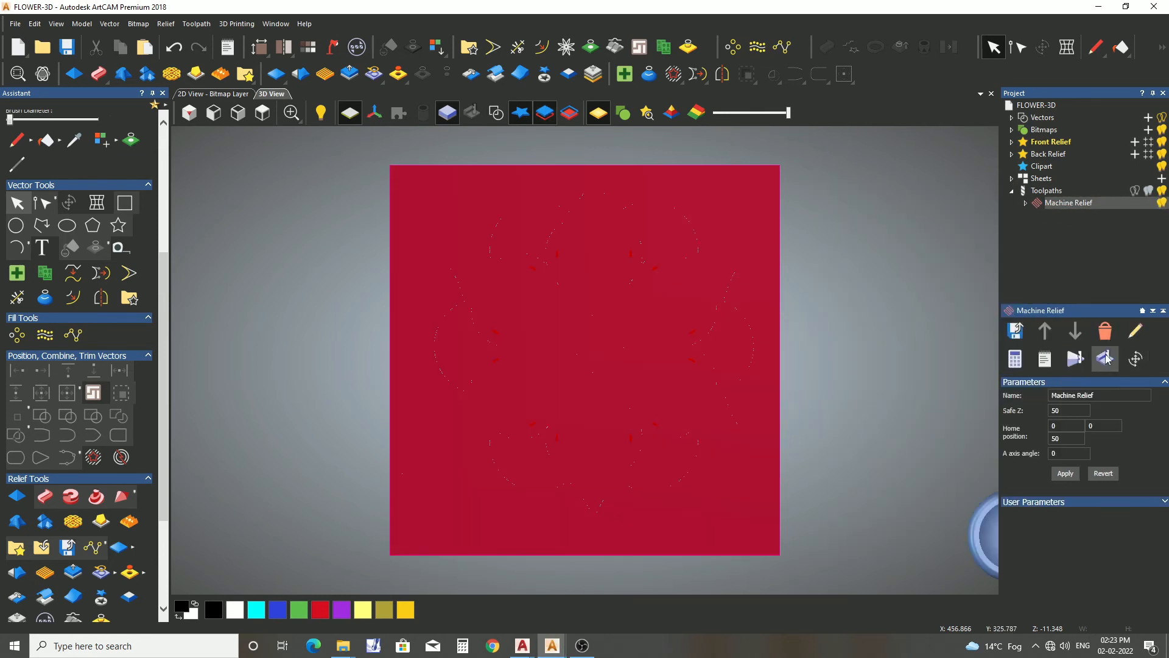
left_click(636, 427)
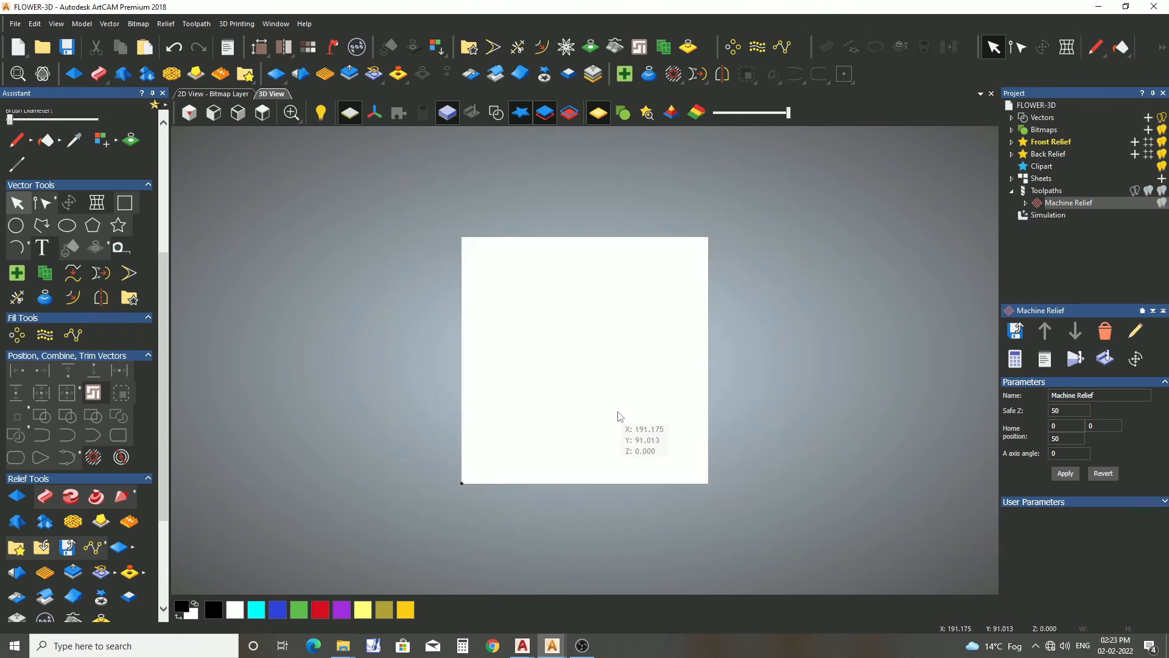
left_click_drag(659, 279, 602, 247)
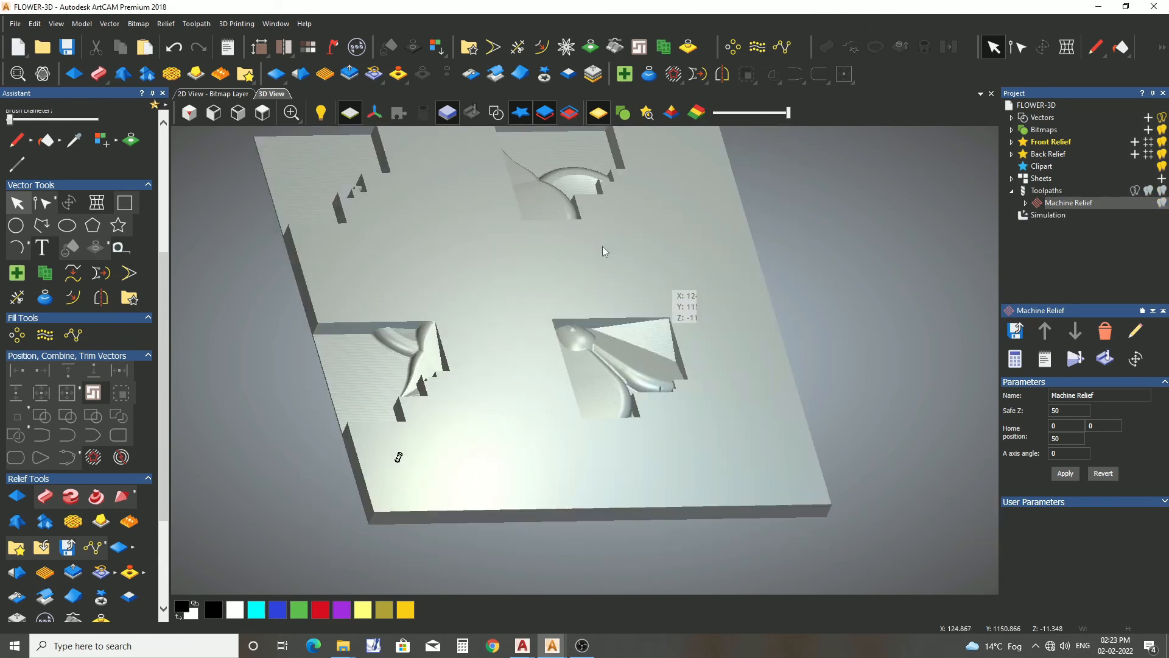
scroll(547, 279, "down", 3)
scroll(547, 277, "up", 4)
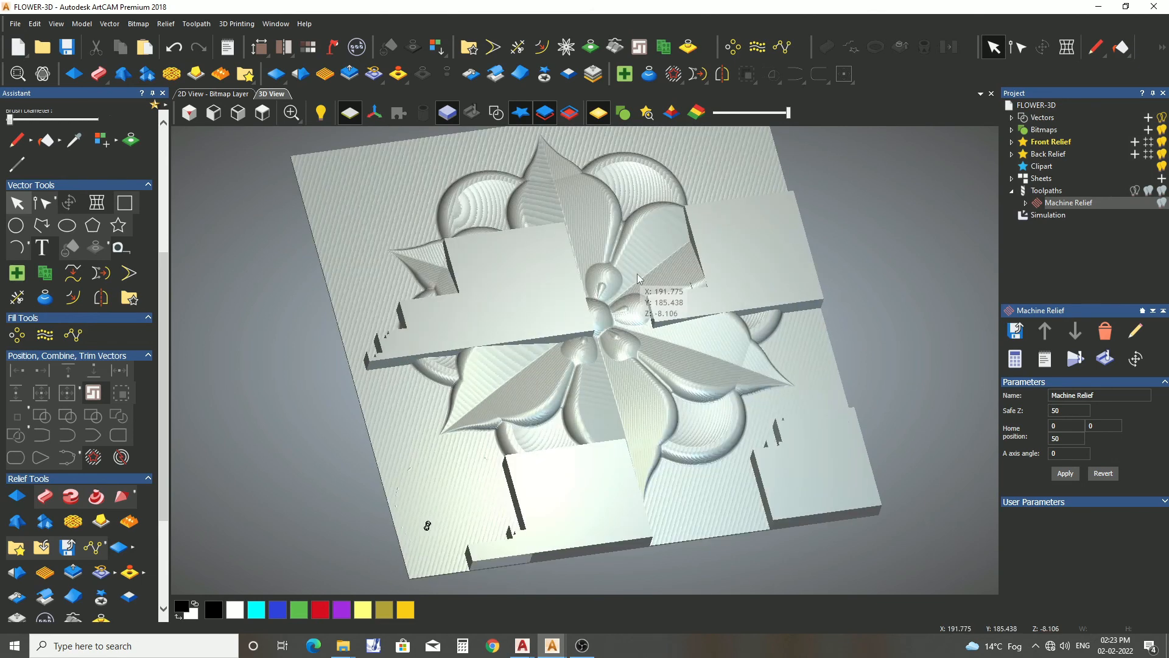
scroll(497, 366, "up", 5)
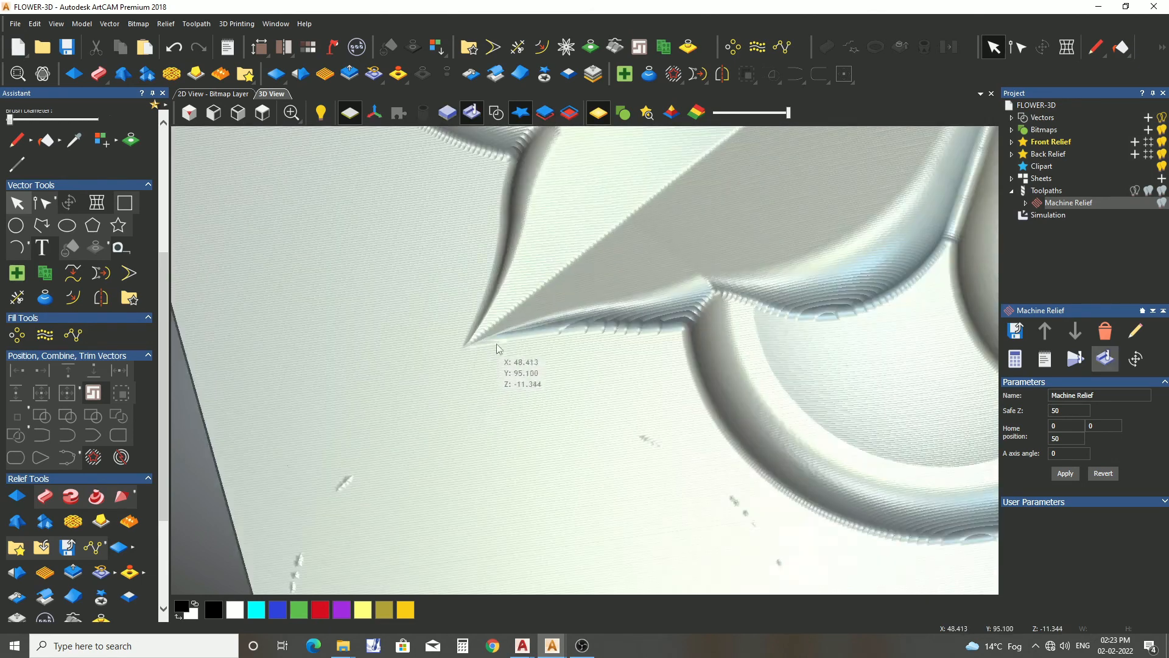
- Switch to the 2D view, select all design vectors over the flower relief and move them off the model into the empty area beside it
scroll(496, 345, "down", 5)
left_click(214, 93)
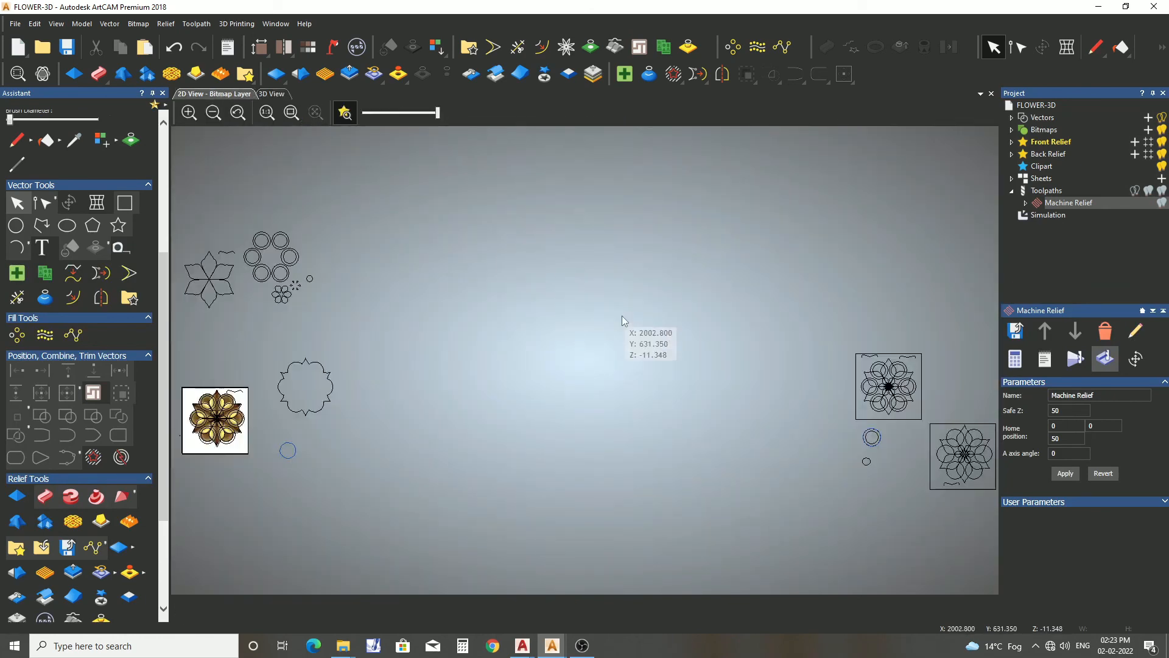
scroll(438, 404, "up", 5)
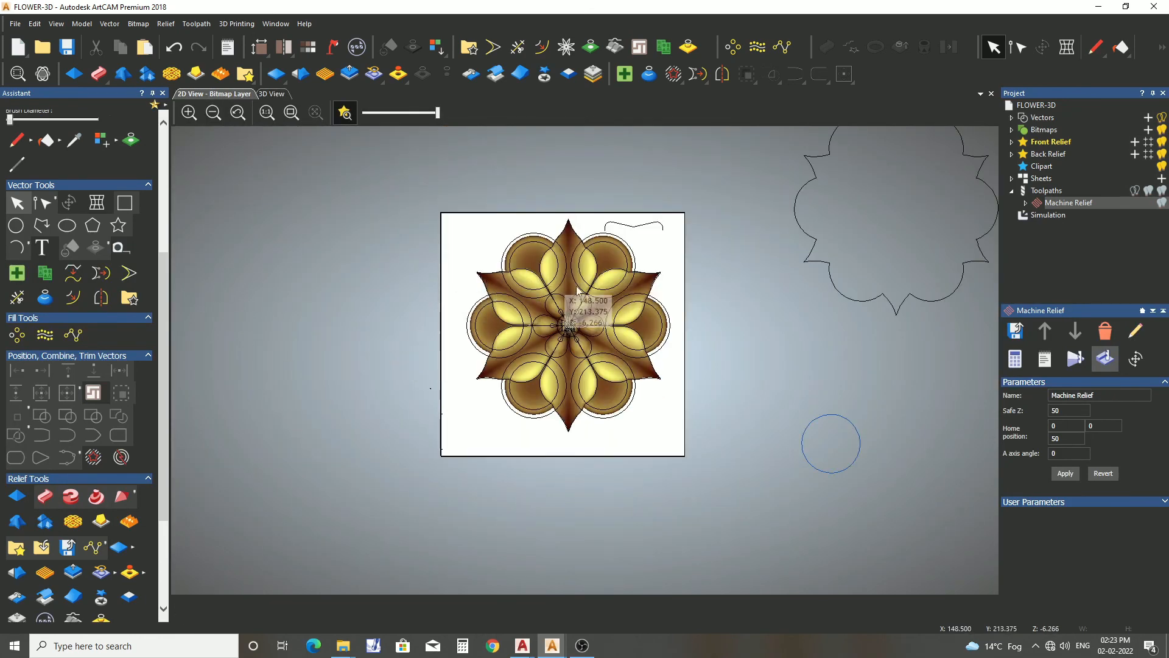
left_click_drag(443, 204, 719, 506)
scroll(727, 443, "down", 2)
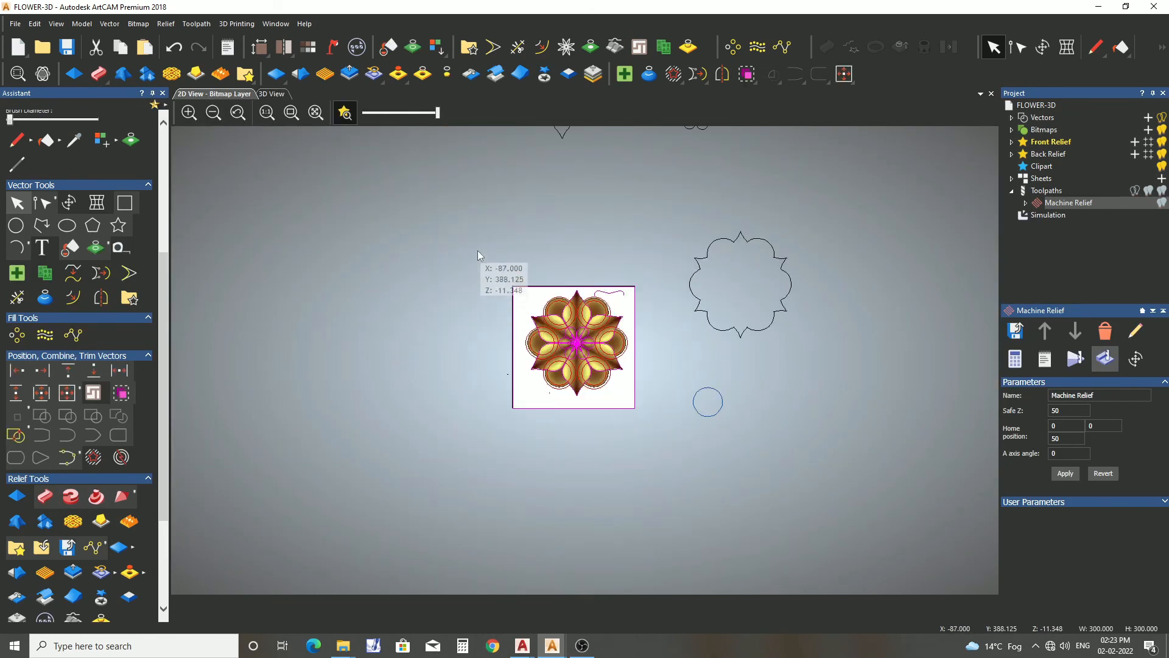
left_click_drag(614, 388, 394, 425)
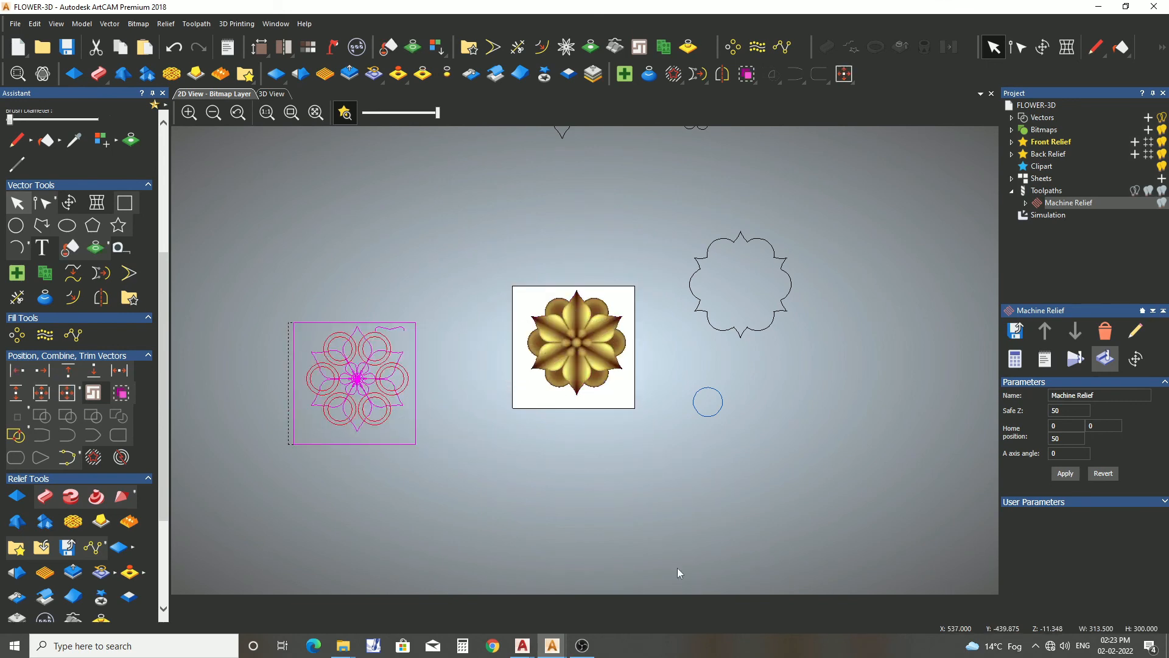
- Create a smooth boundary vector from the composite relief of the flower and close the boundary settings
left_click(688, 48)
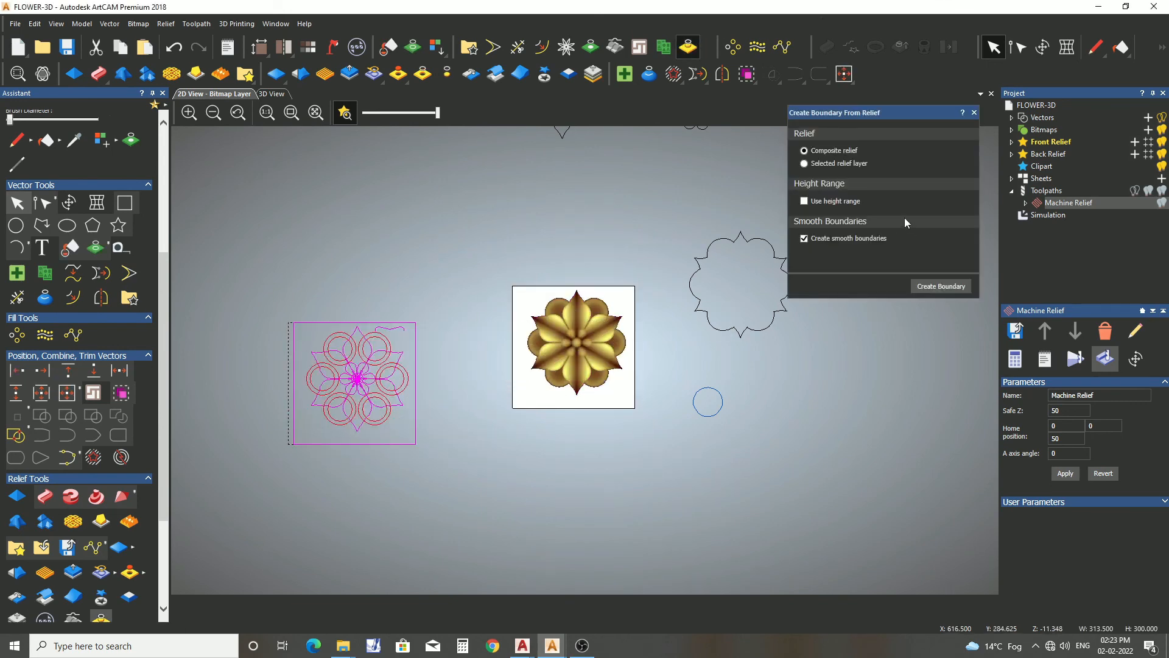
left_click(941, 286)
scroll(596, 314, "up", 3)
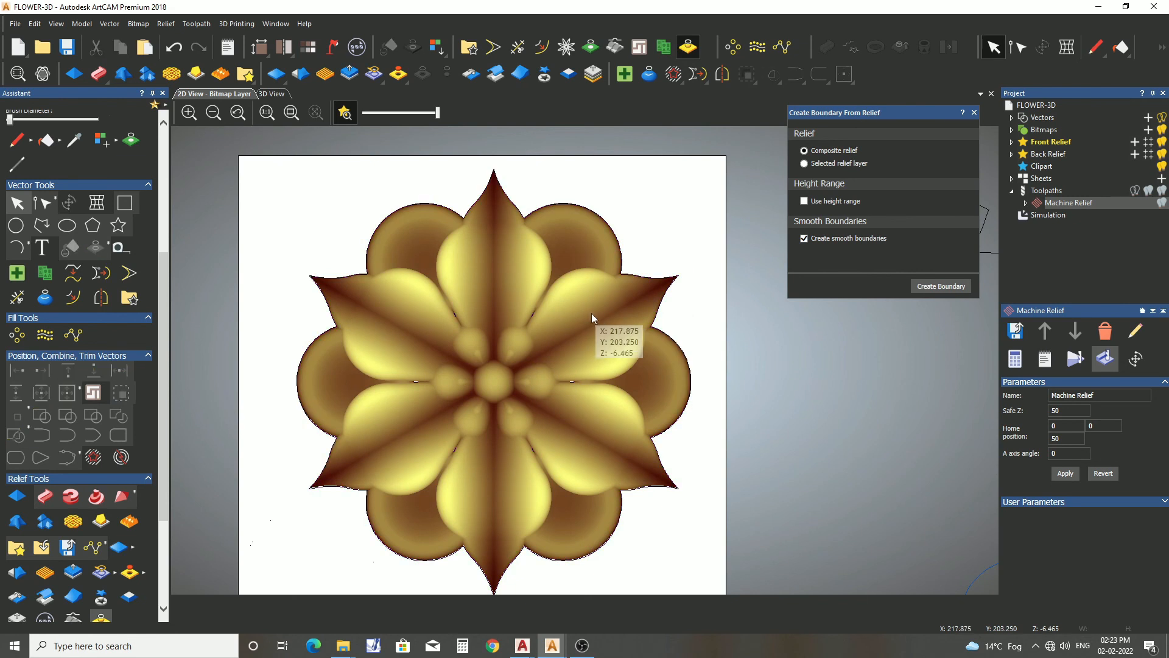
left_click(1038, 191)
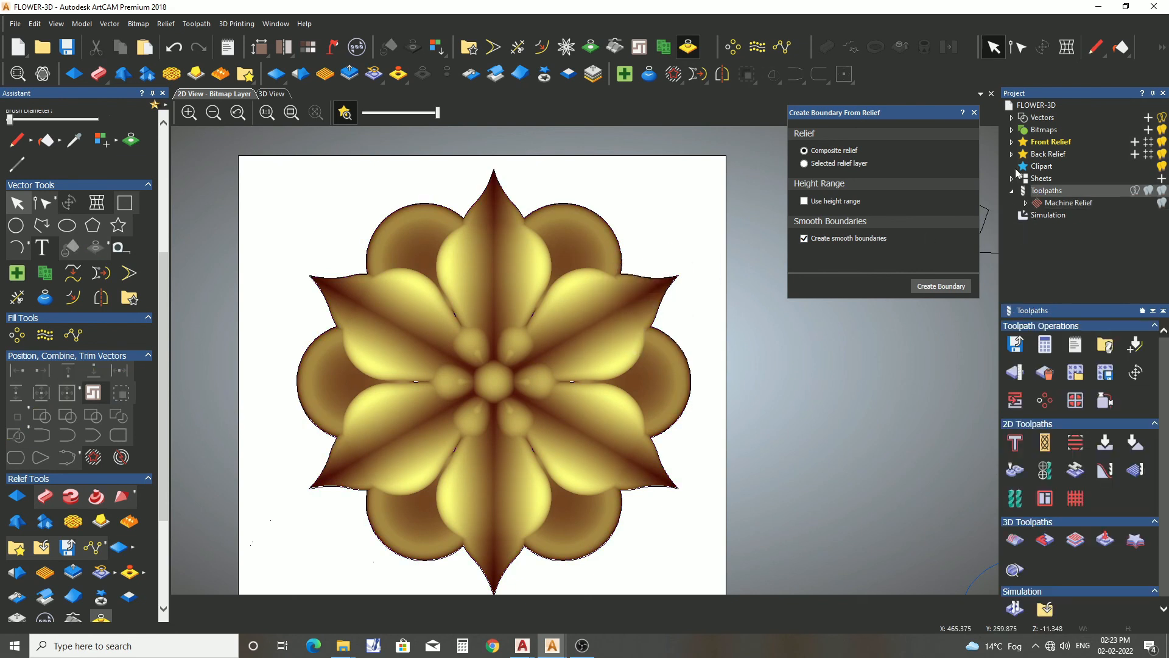
left_click(976, 113)
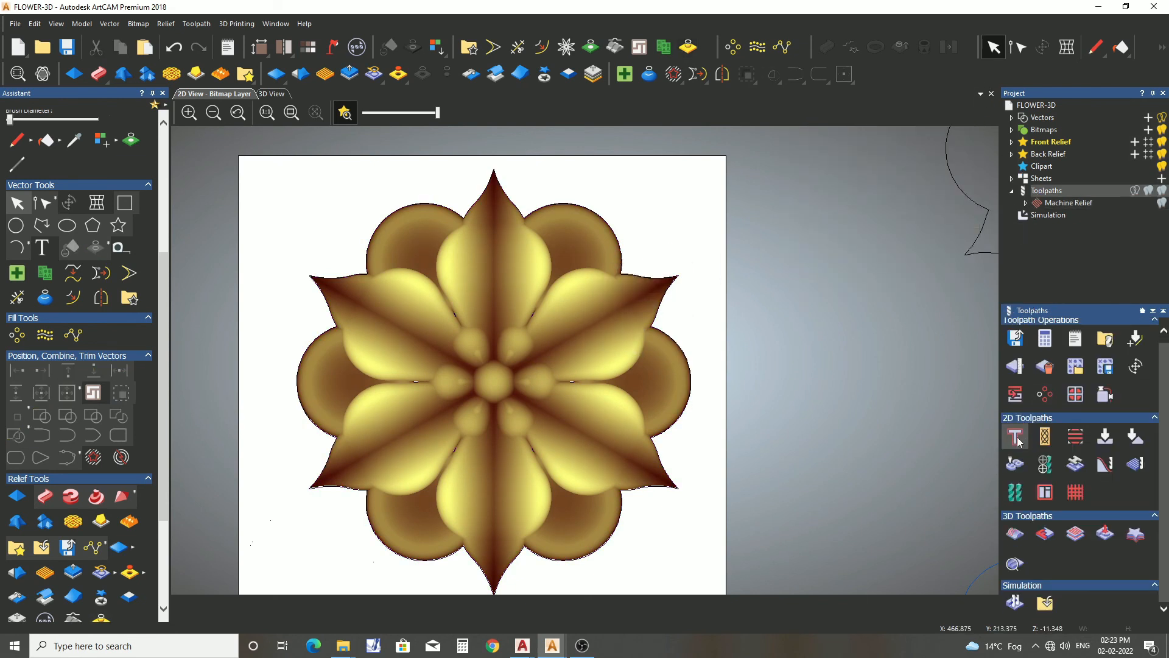
- Calculate an outside profiling toolpath around the flower boundary with 12.5 mm finish depth and the ENDMILL 4MM tool
left_click(1015, 443)
left_click(675, 303)
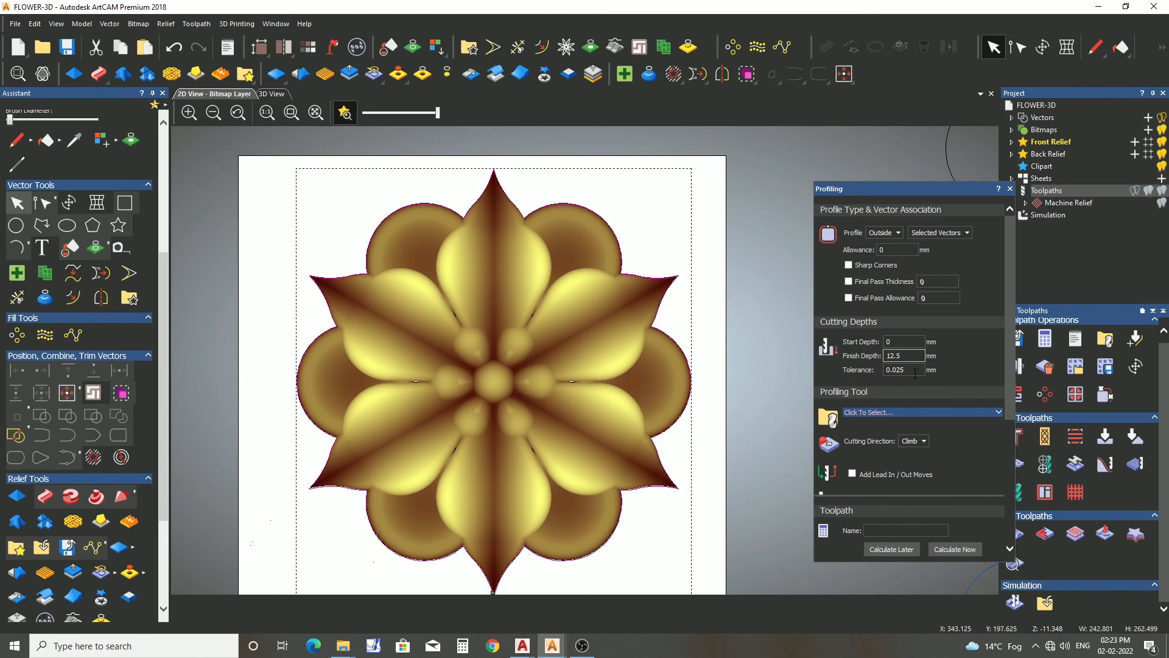
left_click(912, 413)
left_click(479, 298)
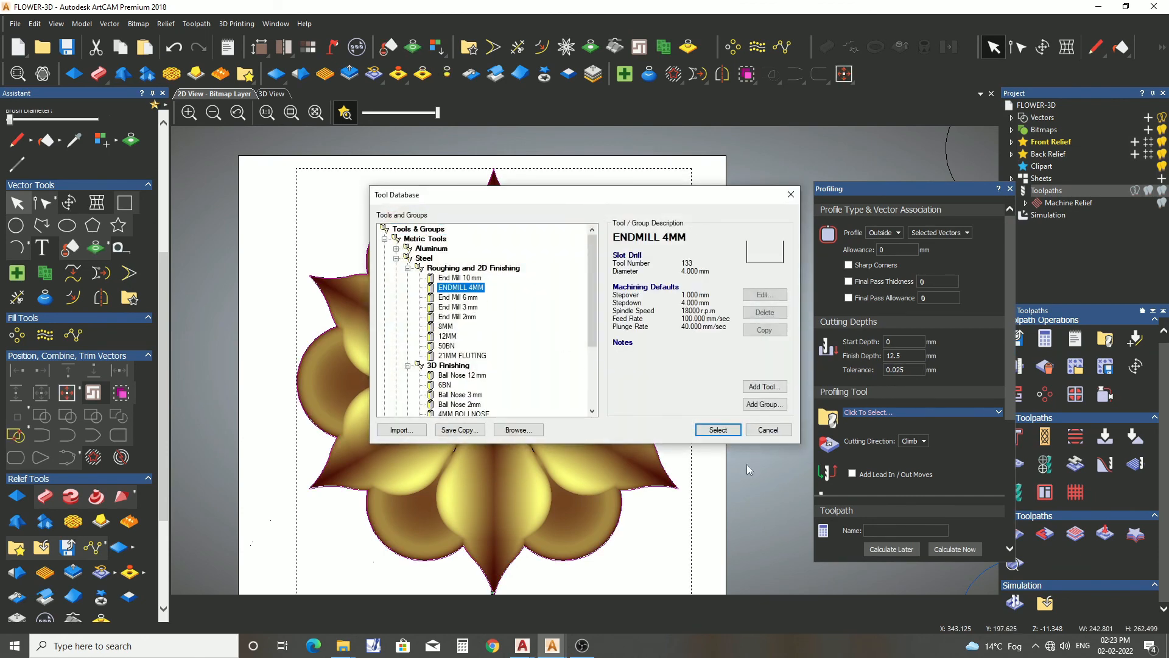
left_click(719, 430)
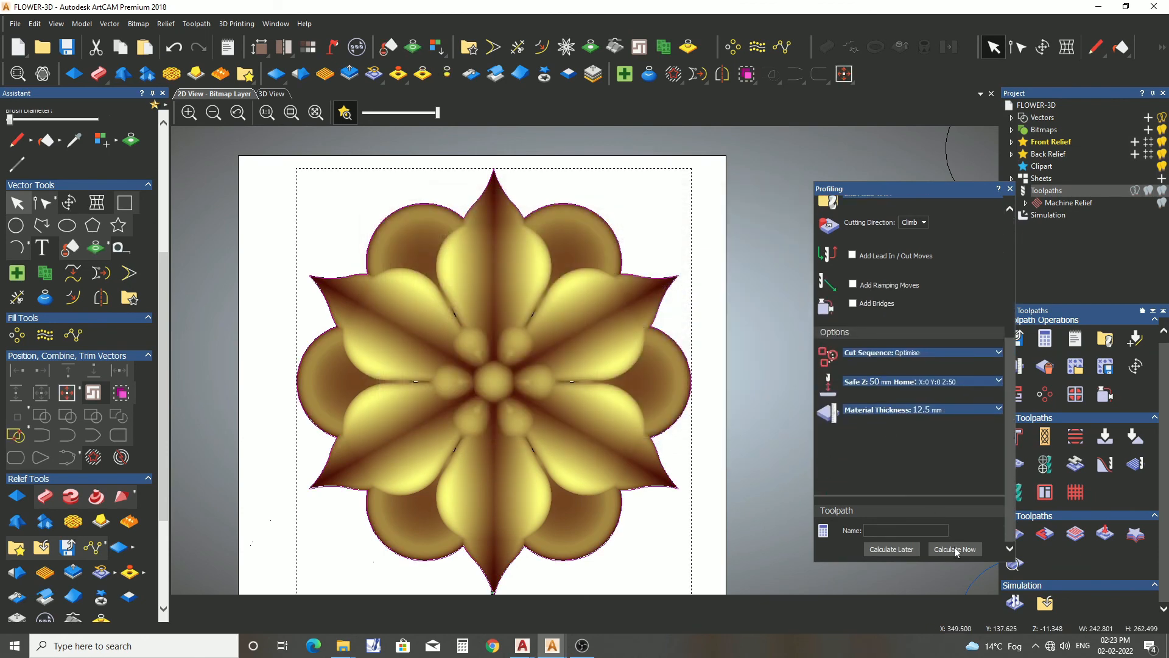
left_click(955, 550)
left_click(1011, 190)
- Simulate the Profile toolpath and delete the waste material around the flower in the simulation
left_click(1106, 358)
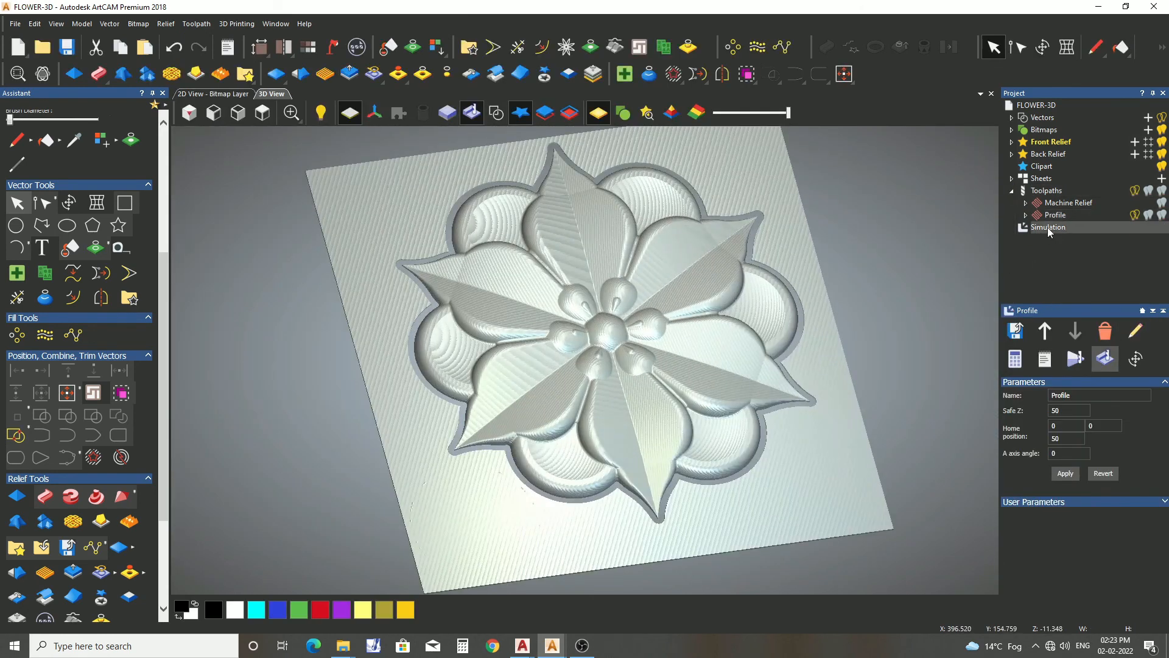
left_click(1047, 228)
left_click(1044, 49)
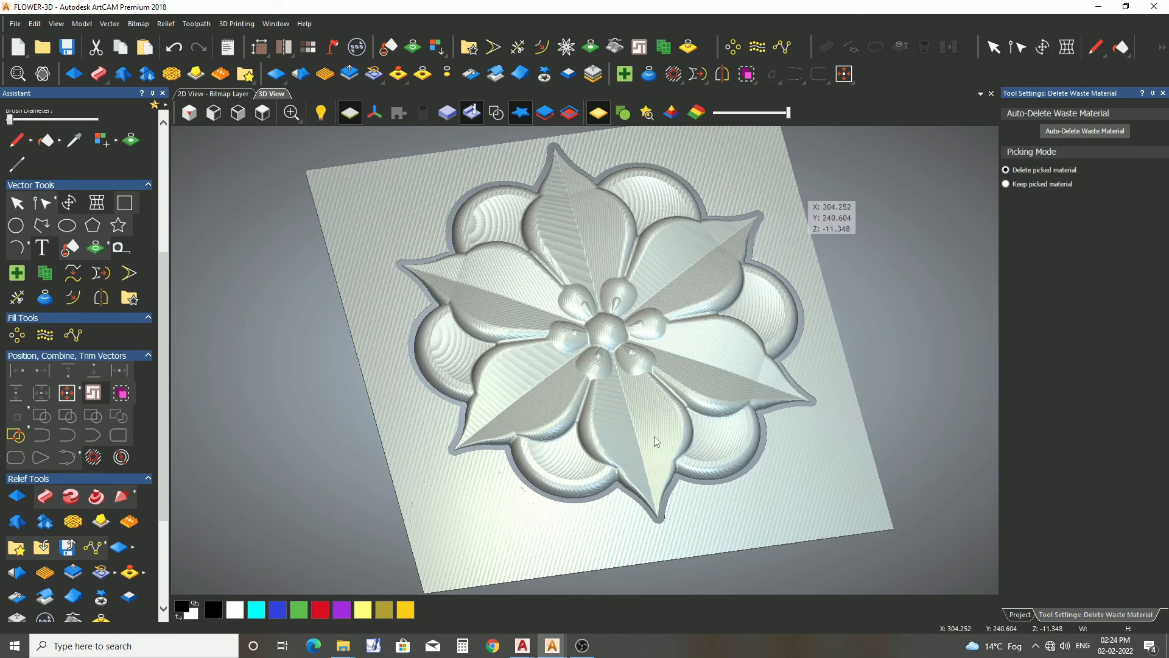
- Inspect the simulated cut-out flower from above, from several angles and up close around the petals and centre
left_click_drag(606, 433, 638, 333)
scroll(638, 333, "up", 4)
left_click_drag(740, 375, 462, 318)
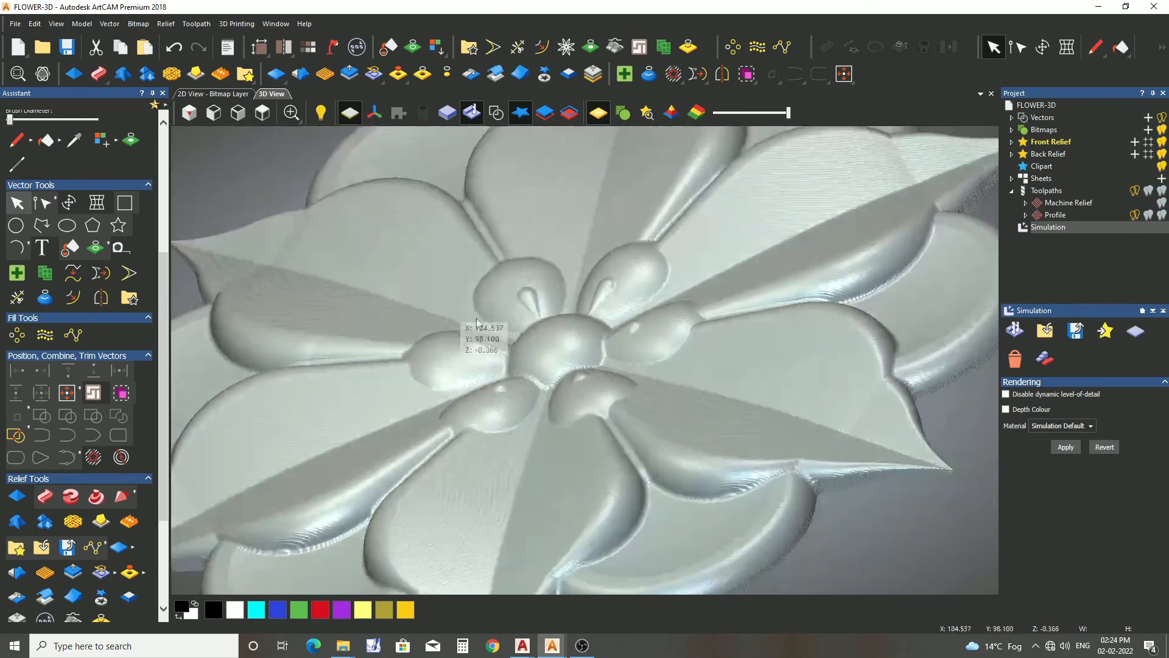
scroll(543, 344, "down", 4)
left_click_drag(542, 343, 699, 403)
scroll(527, 366, "up", 2)
scroll(528, 368, "down", 3)
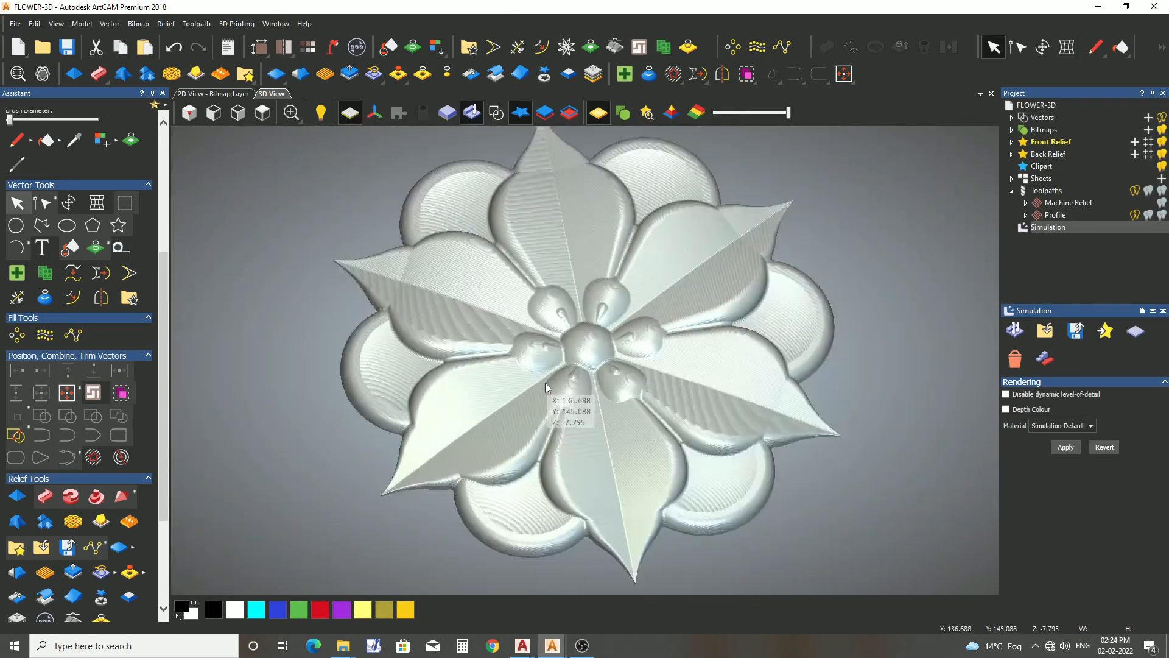
left_click_drag(558, 450, 714, 389)
scroll(394, 243, "up", 5)
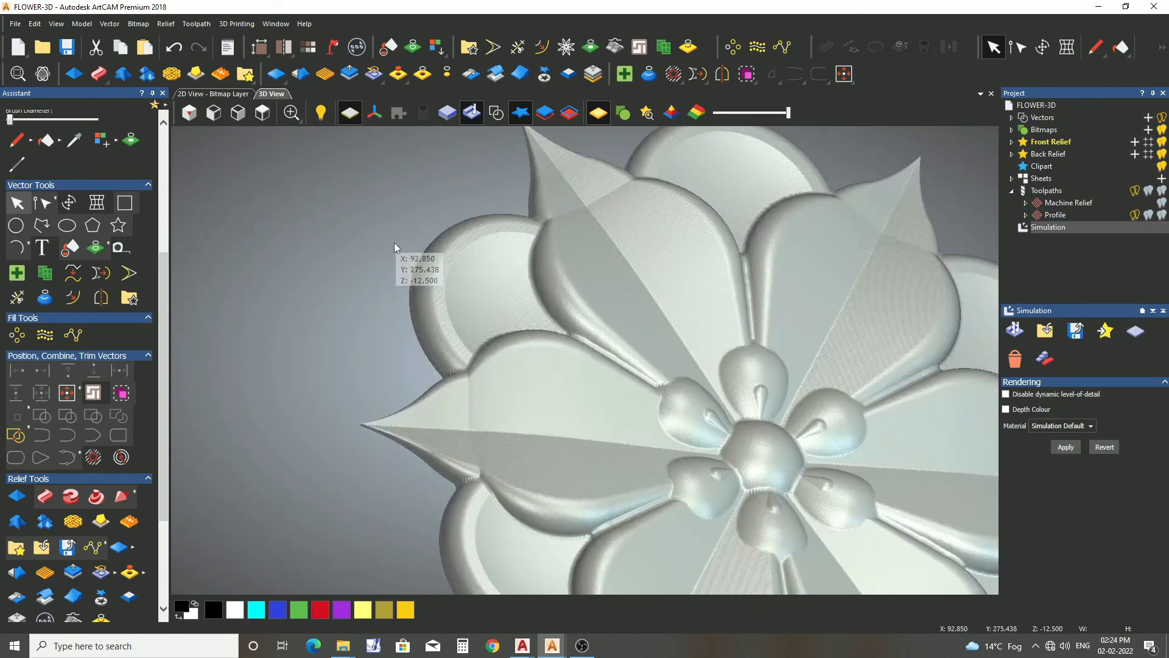
left_click_drag(448, 348, 448, 377)
scroll(626, 383, "down", 3)
scroll(786, 372, "up", 5)
scroll(667, 356, "down", 5)
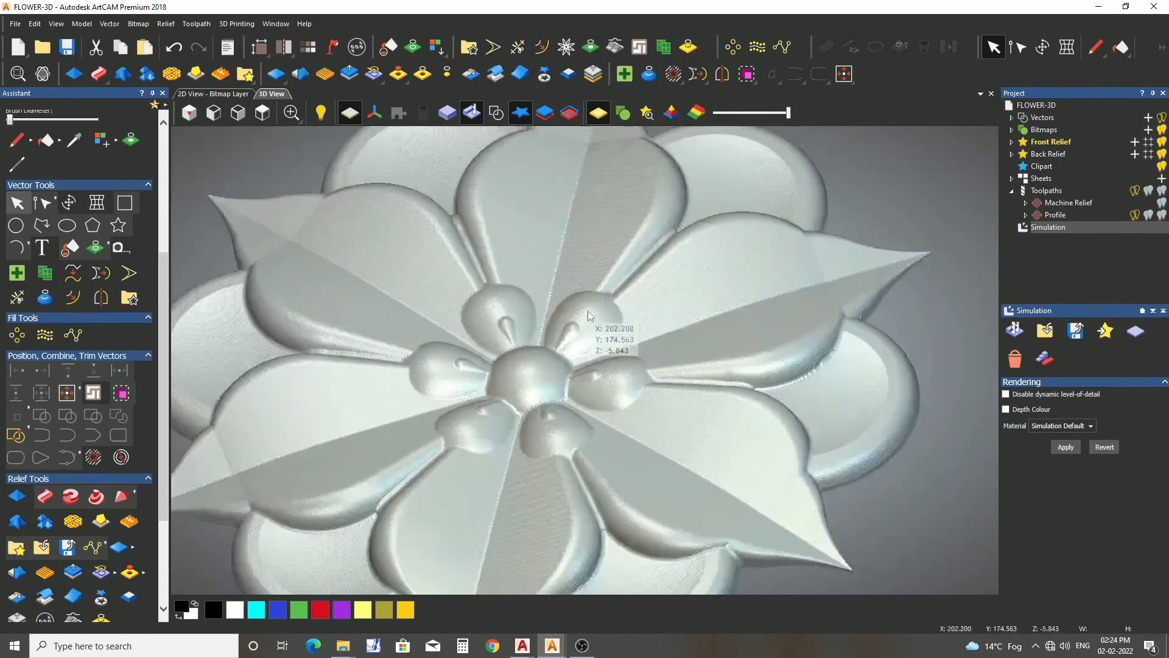
left_click(262, 114)
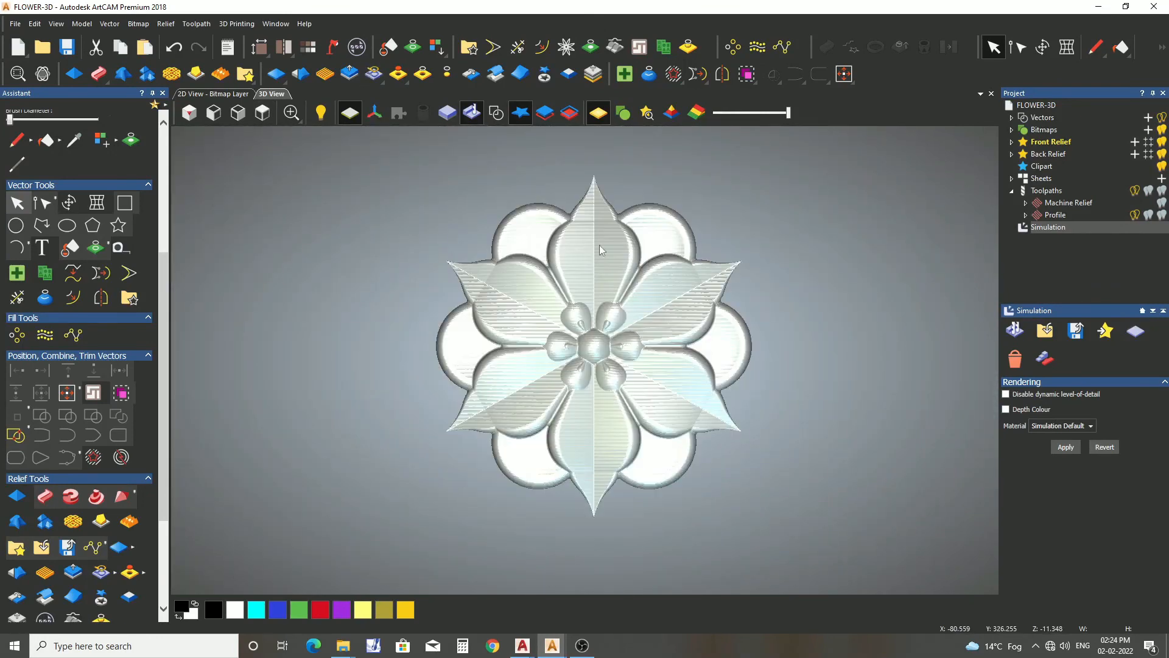
scroll(629, 316, "up", 4)
scroll(600, 355, "down", 2)
left_click_drag(564, 485, 597, 282)
scroll(572, 348, "down", 3)
- Save the flower model and switch to OBS Studio
key("ctrl+s")
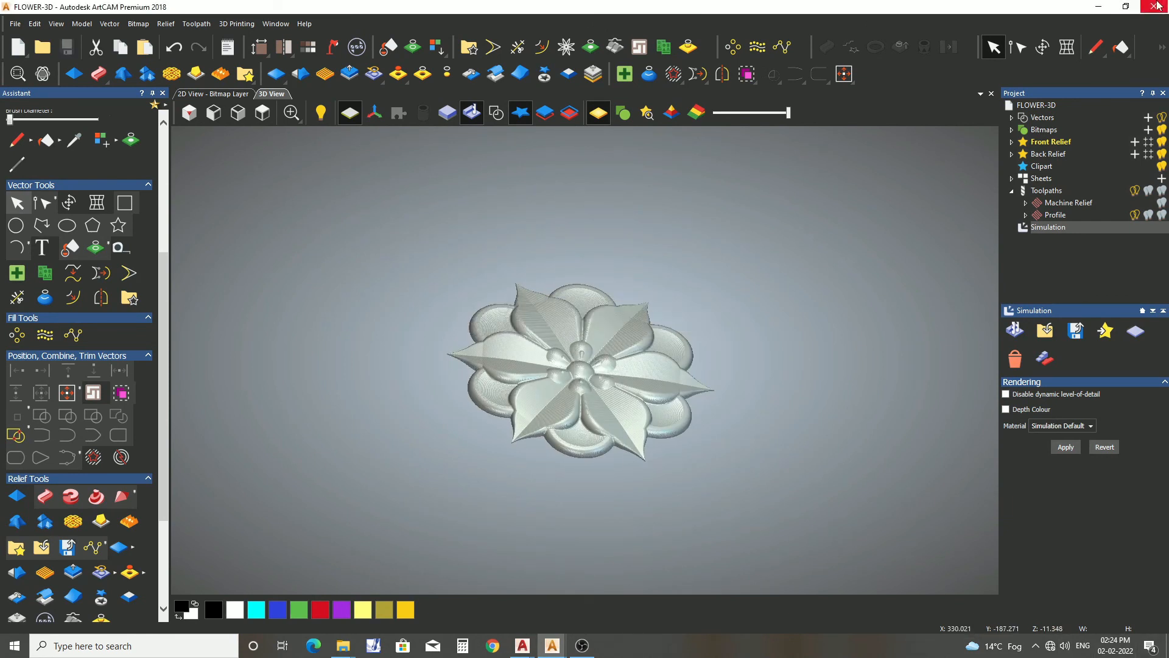
left_click(583, 645)
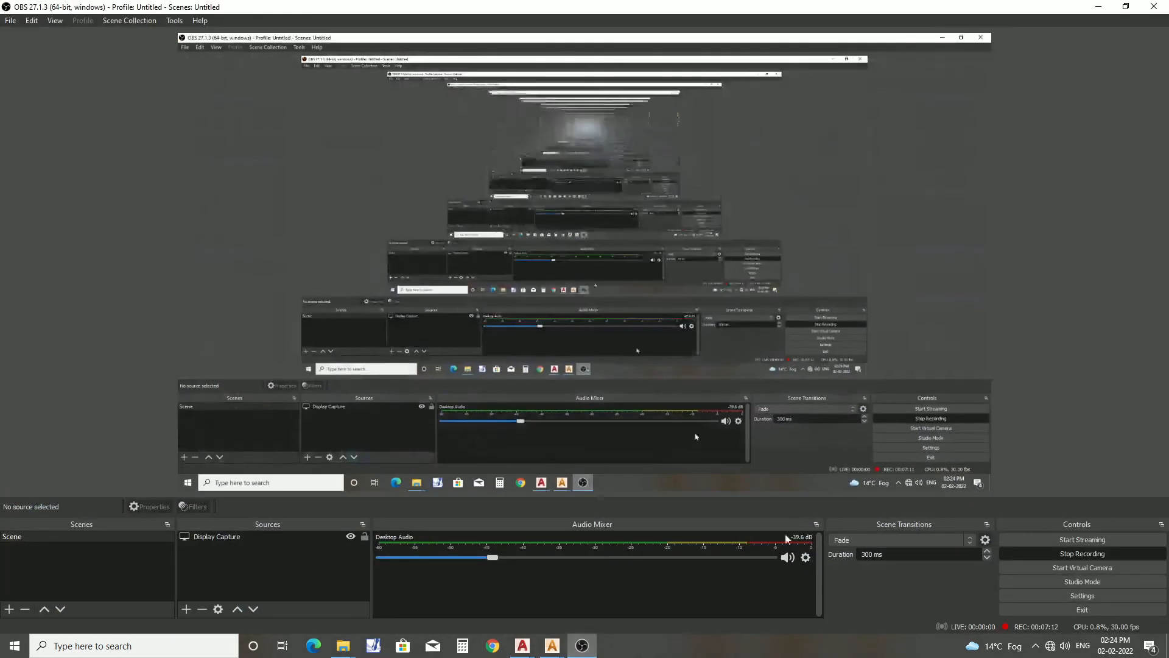